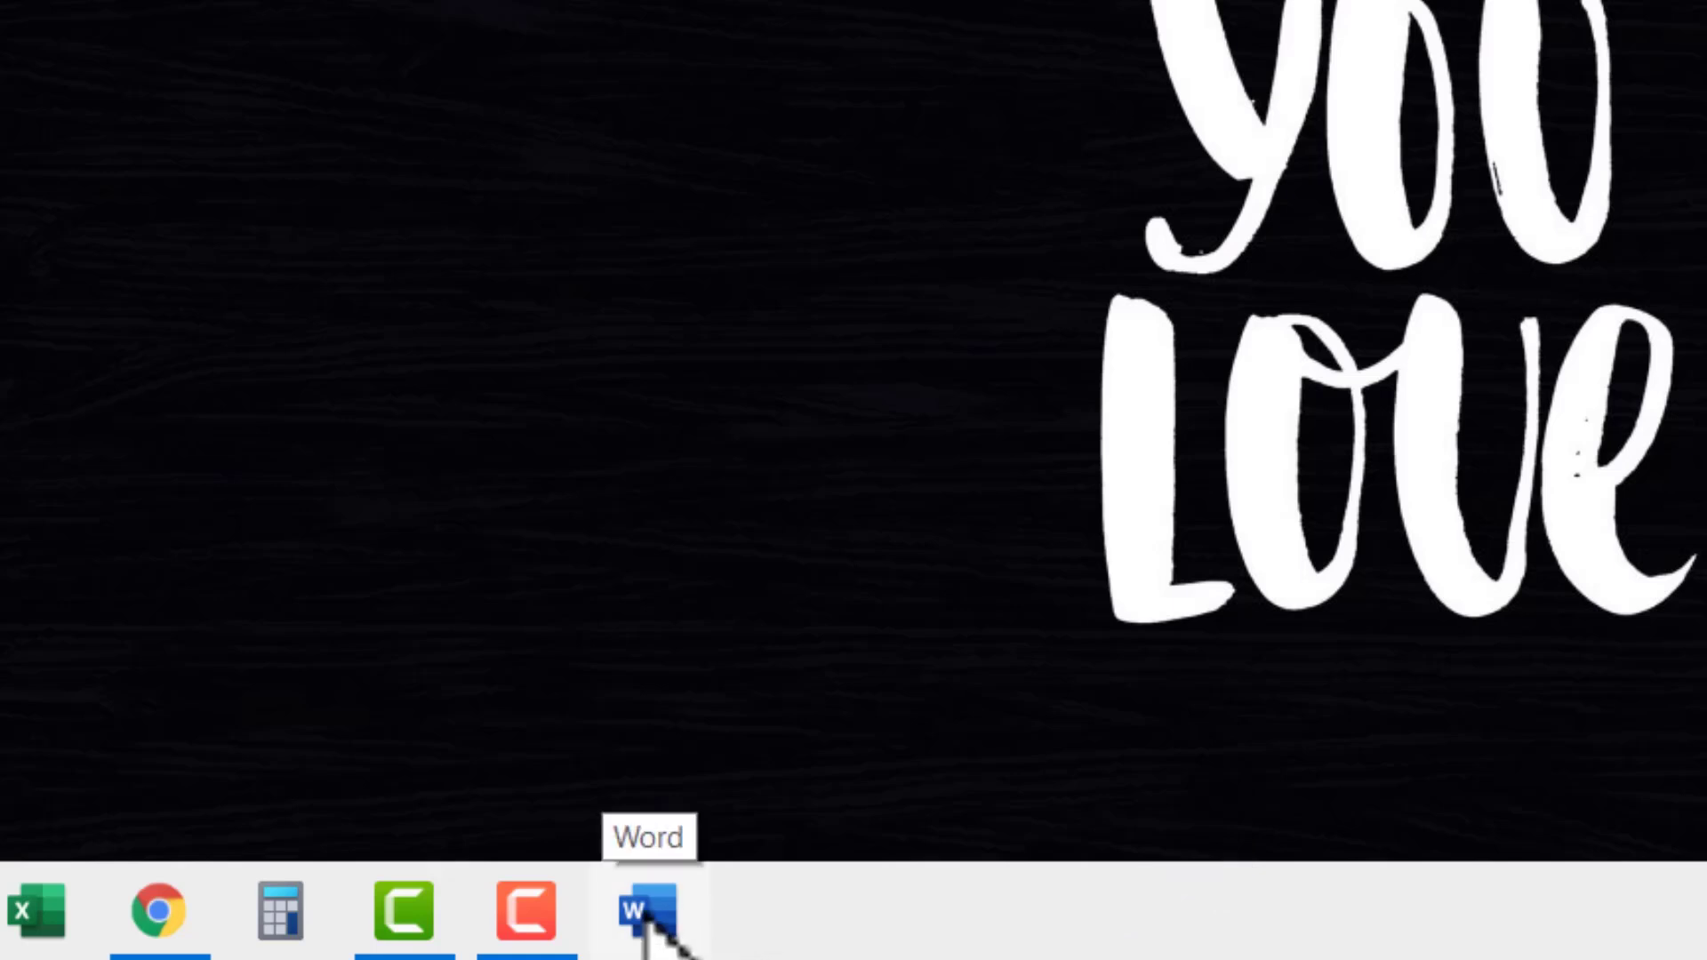
- Start Word and search the online templates for a new document with "Checklist"
{"action": "left_click", "coordinate": [645, 916]}
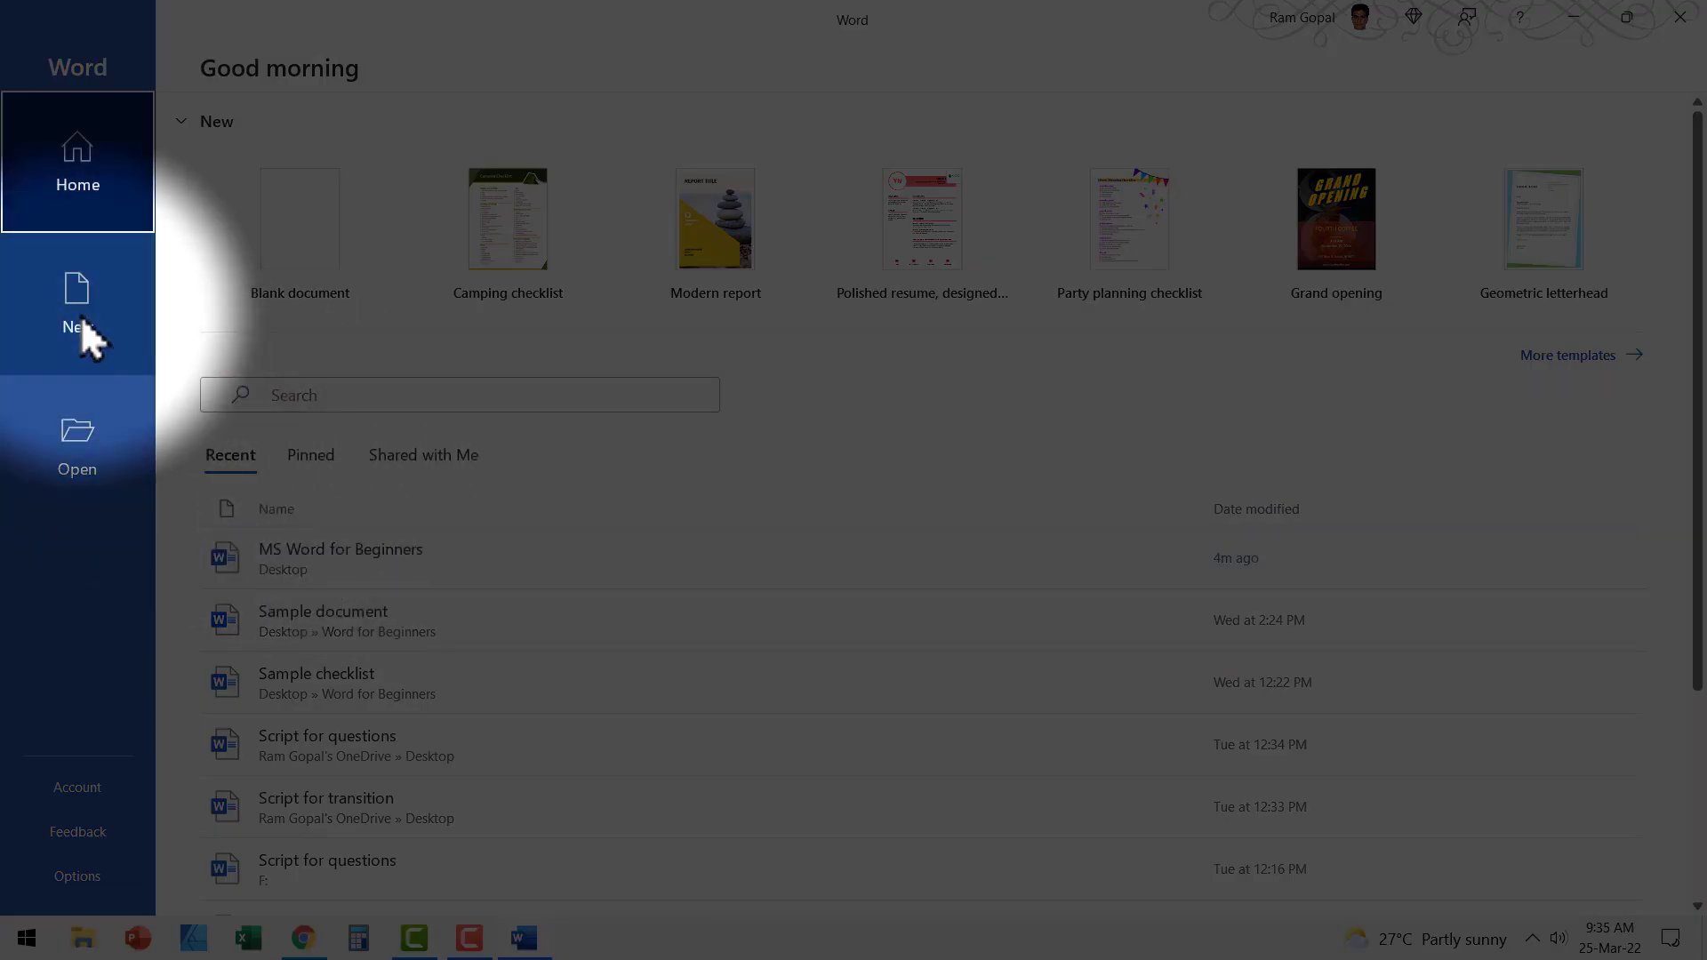
{"action": "left_click", "coordinate": [83, 322]}
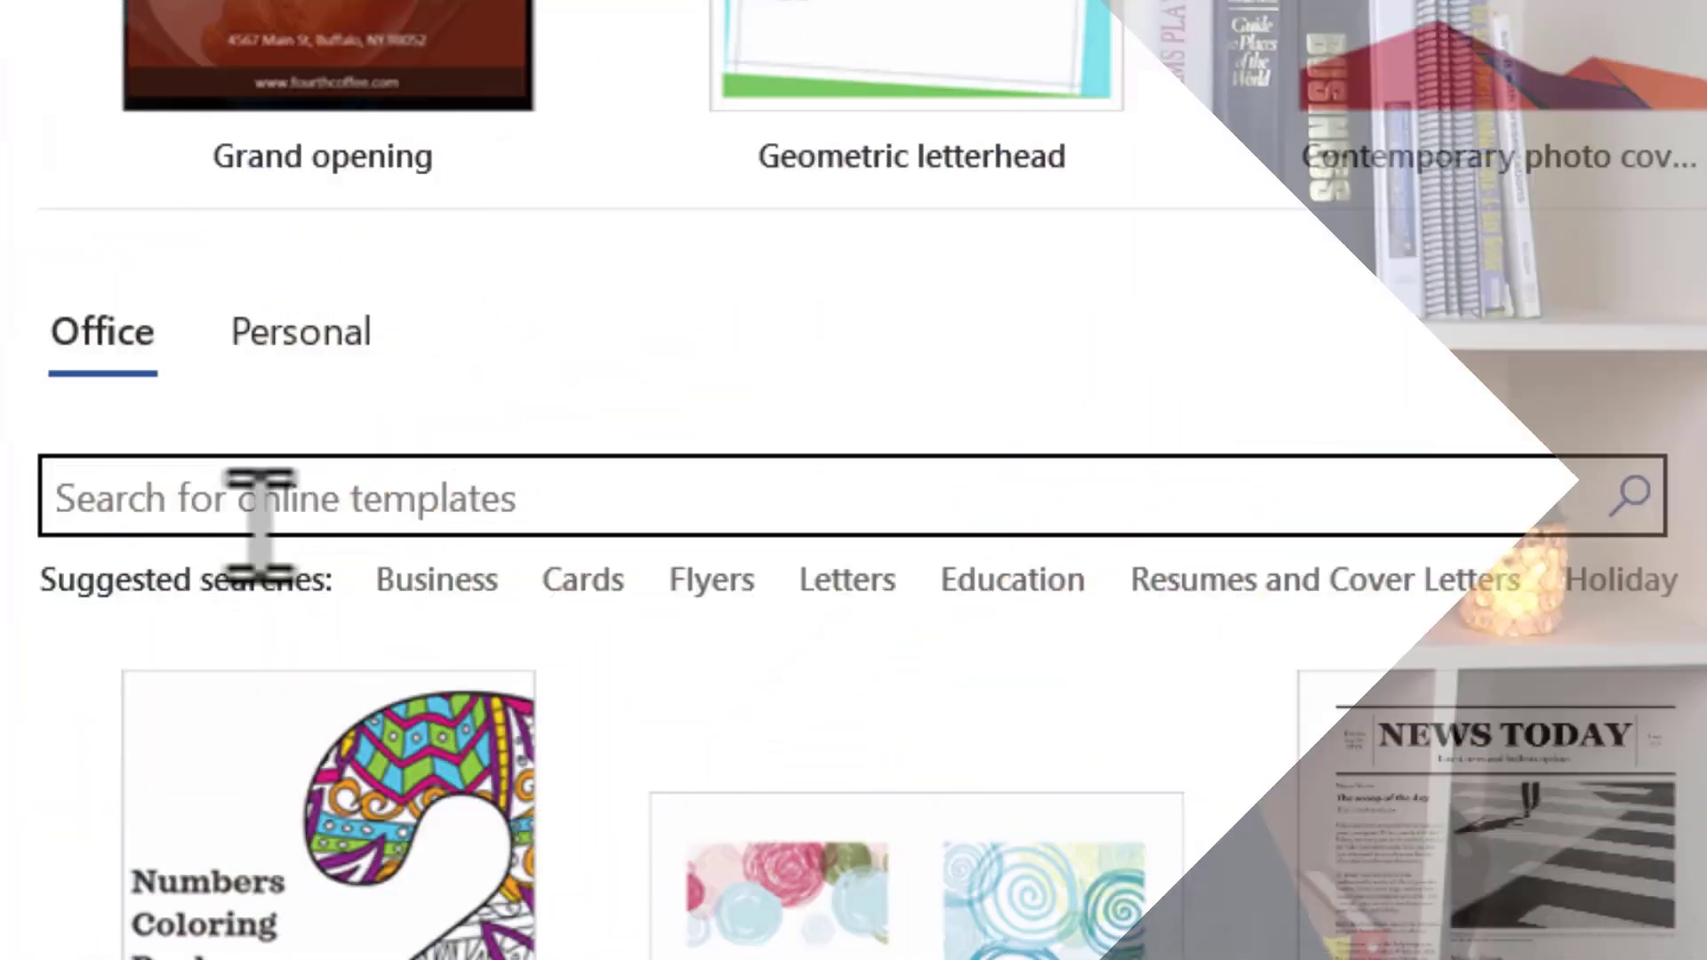
{"action": "type", "text": "Checkli"}
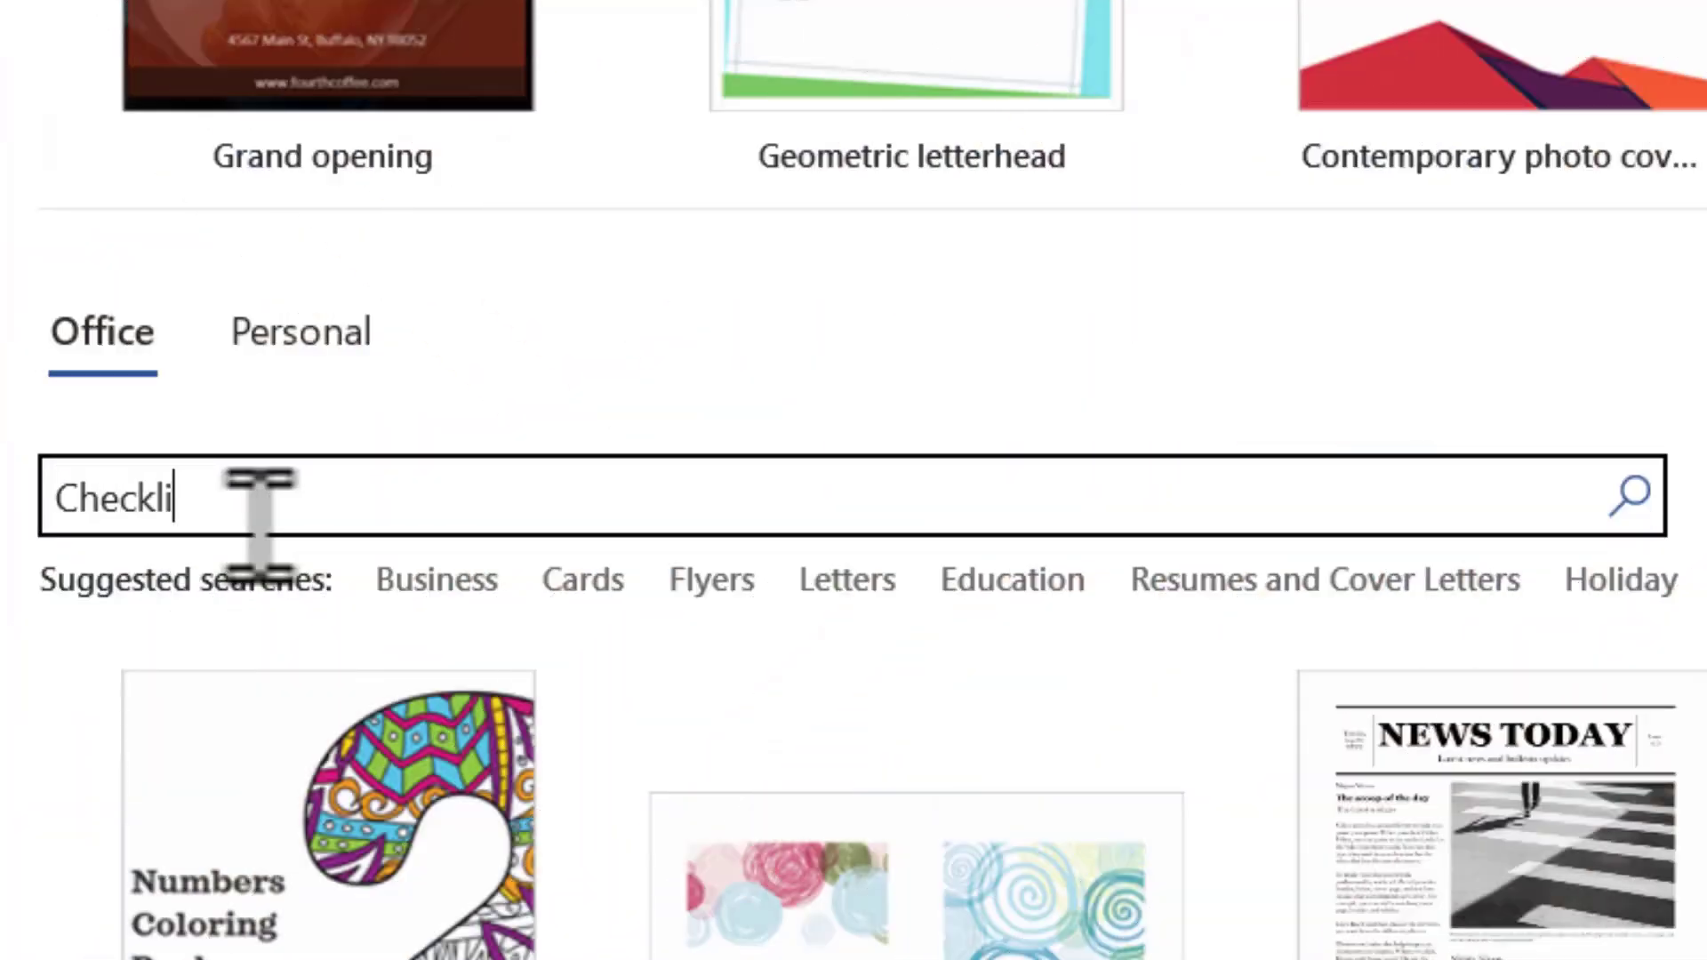
{"action": "type", "text": "st"}
{"action": "key", "text": "Return"}
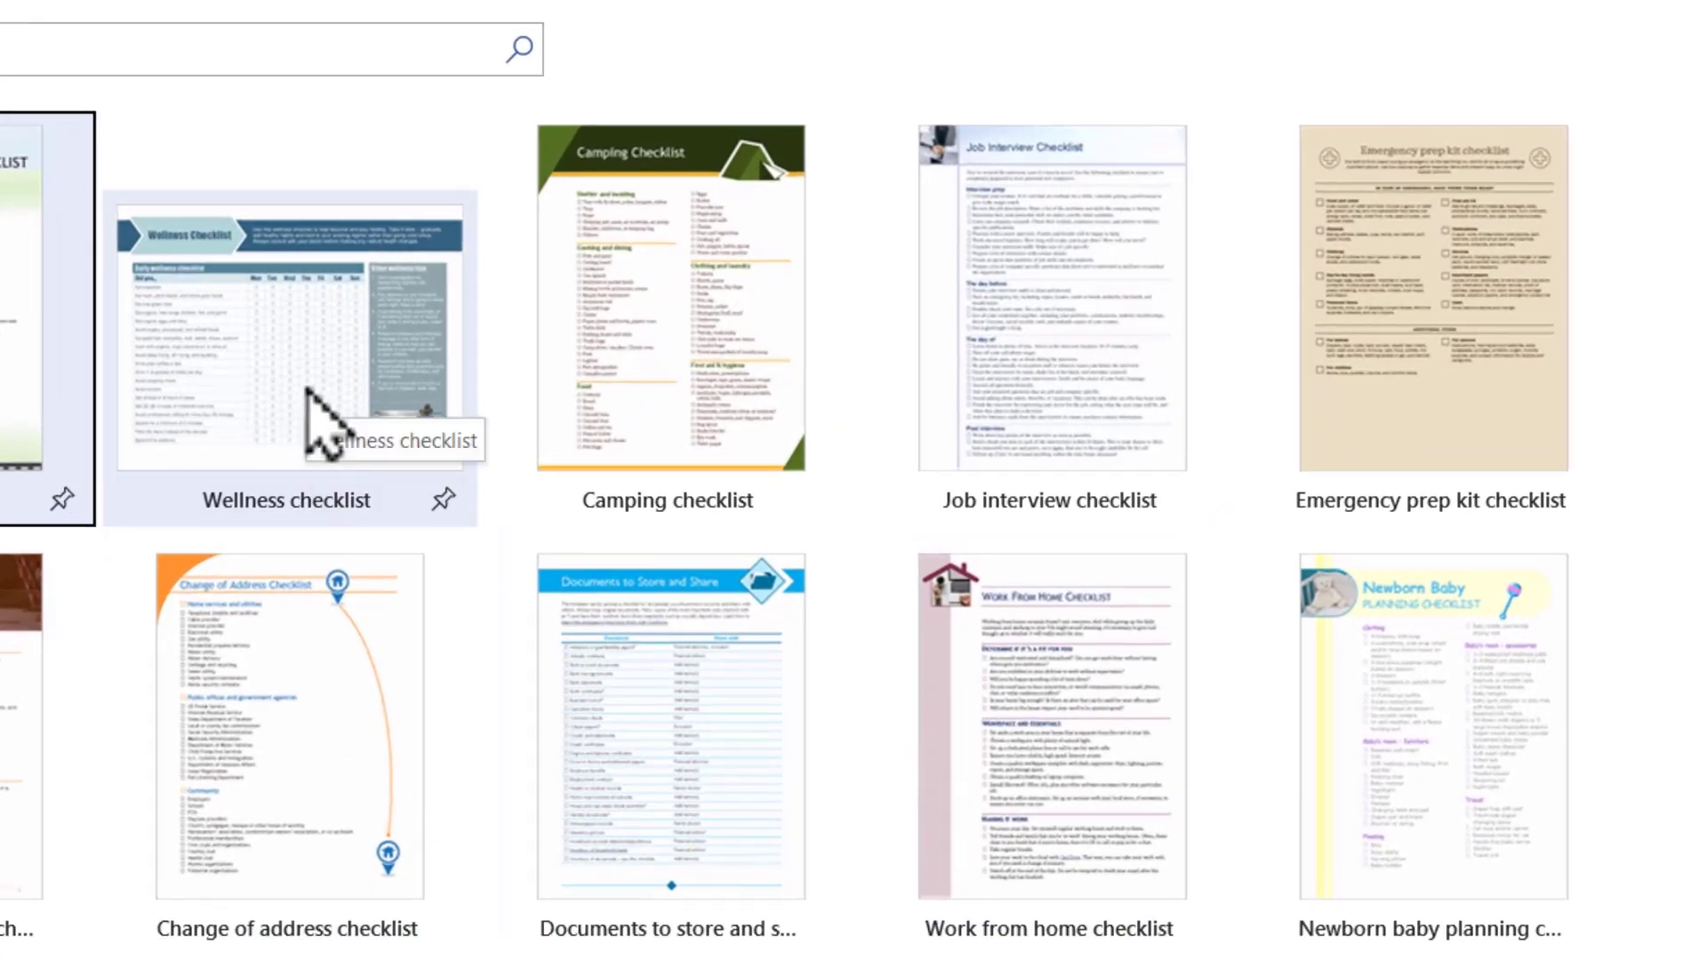
- Preview the Wellness checklist template and dismiss the preview
{"action": "left_click", "coordinate": [505, 367]}
{"action": "left_click", "coordinate": [307, 396]}
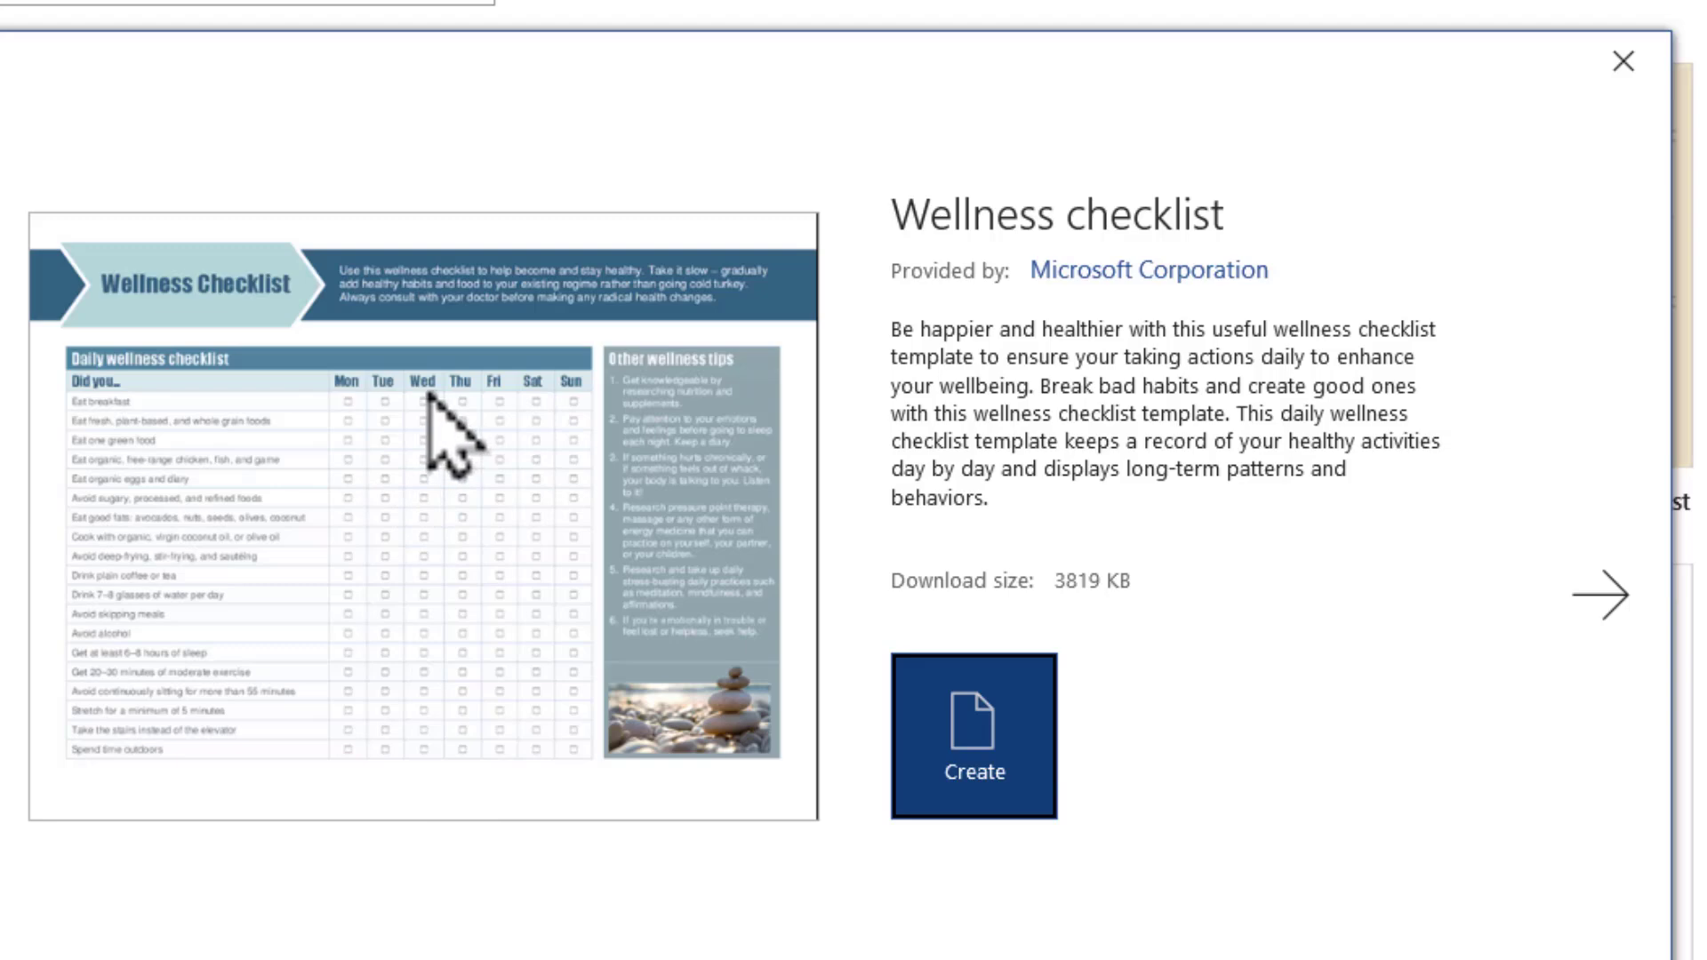
{"action": "left_click", "coordinate": [1621, 57]}
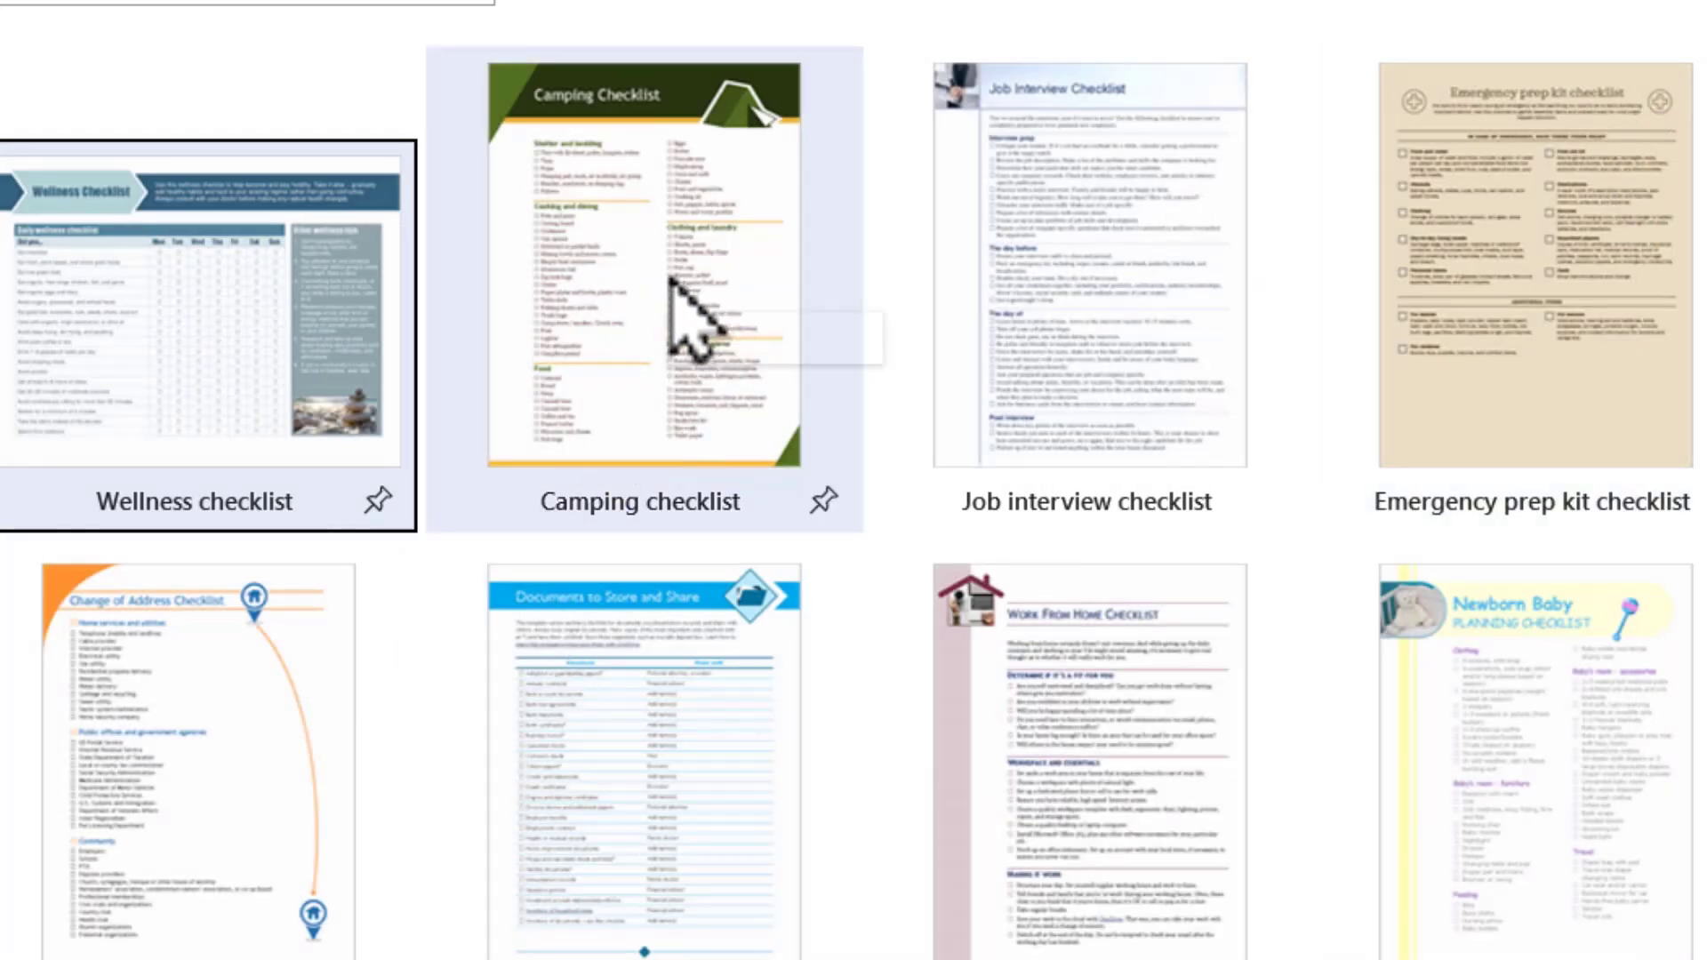
- Create a new document from the Camping checklist template
{"action": "left_click", "coordinate": [673, 281]}
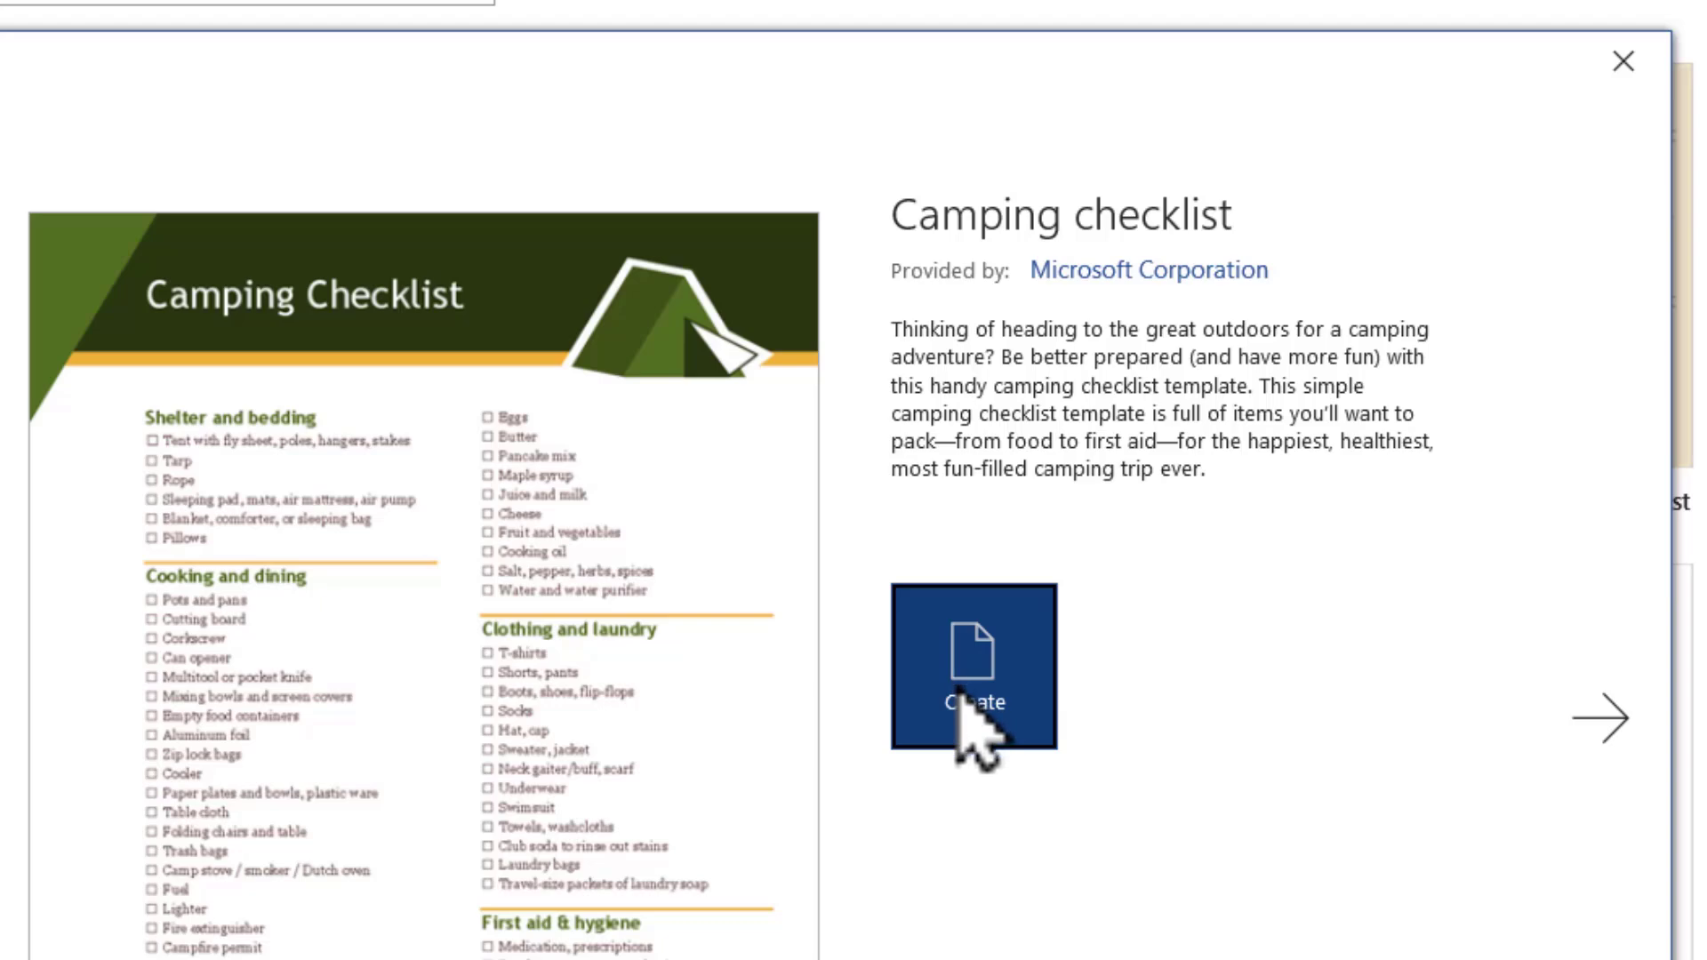
{"action": "left_click", "coordinate": [961, 694]}
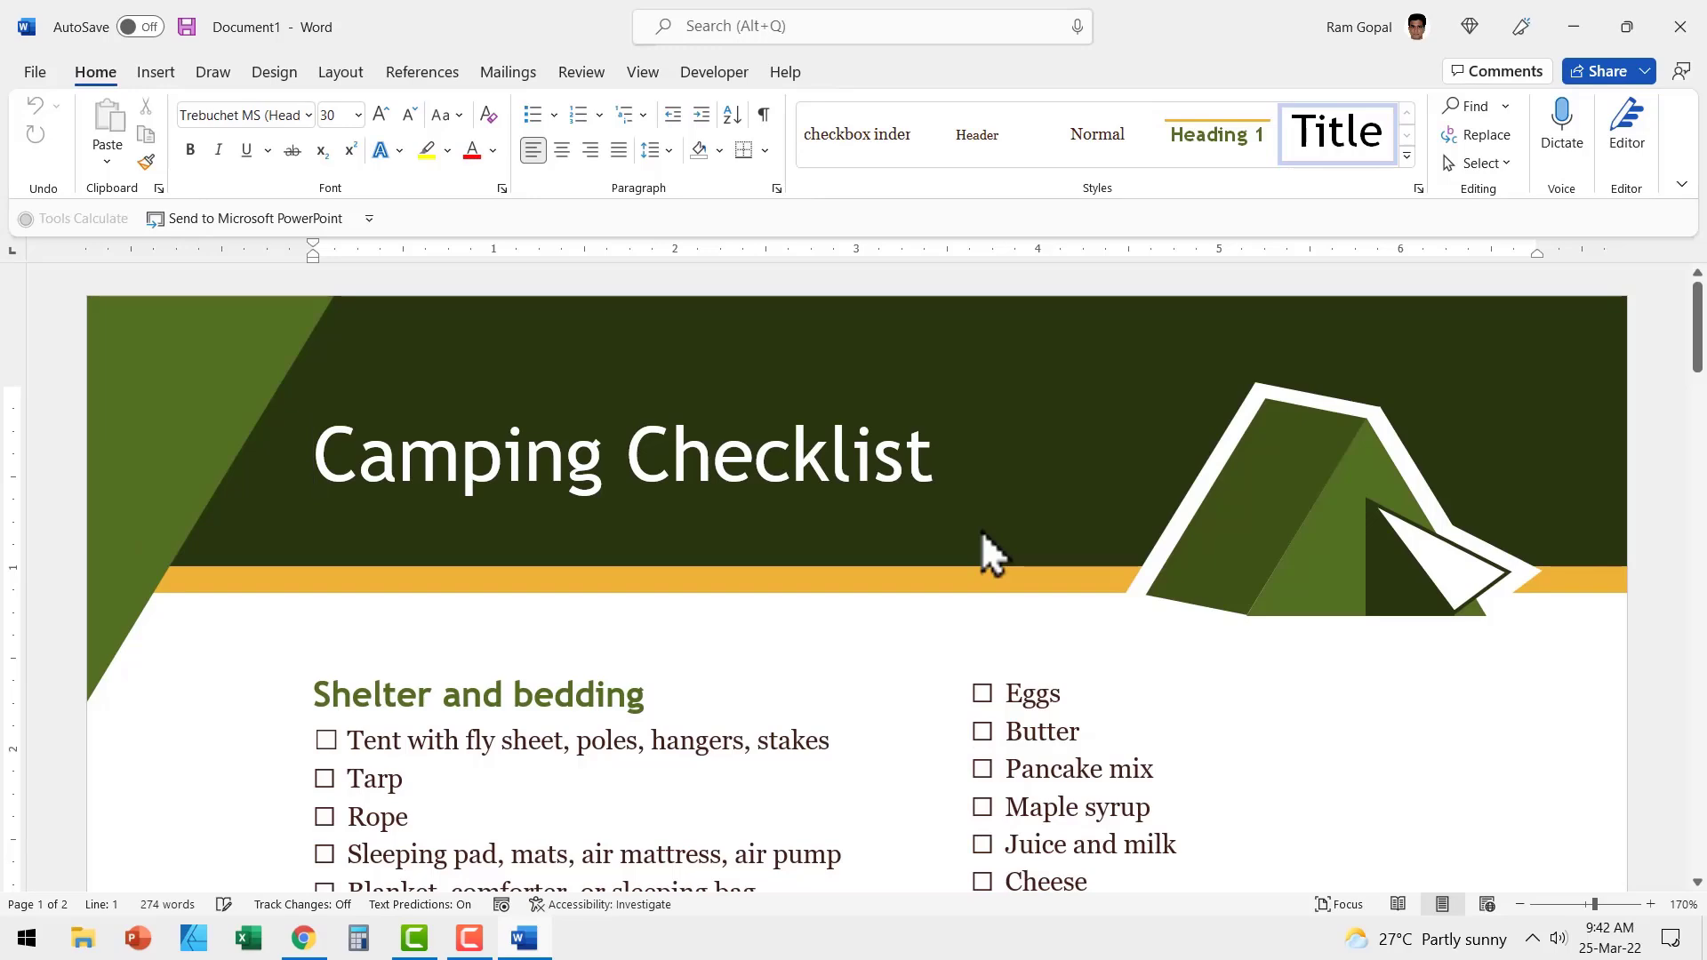
- Save the new document in the Documents folder as a Word document named "Office Dinner Checklist"
{"action": "left_click", "coordinate": [36, 76]}
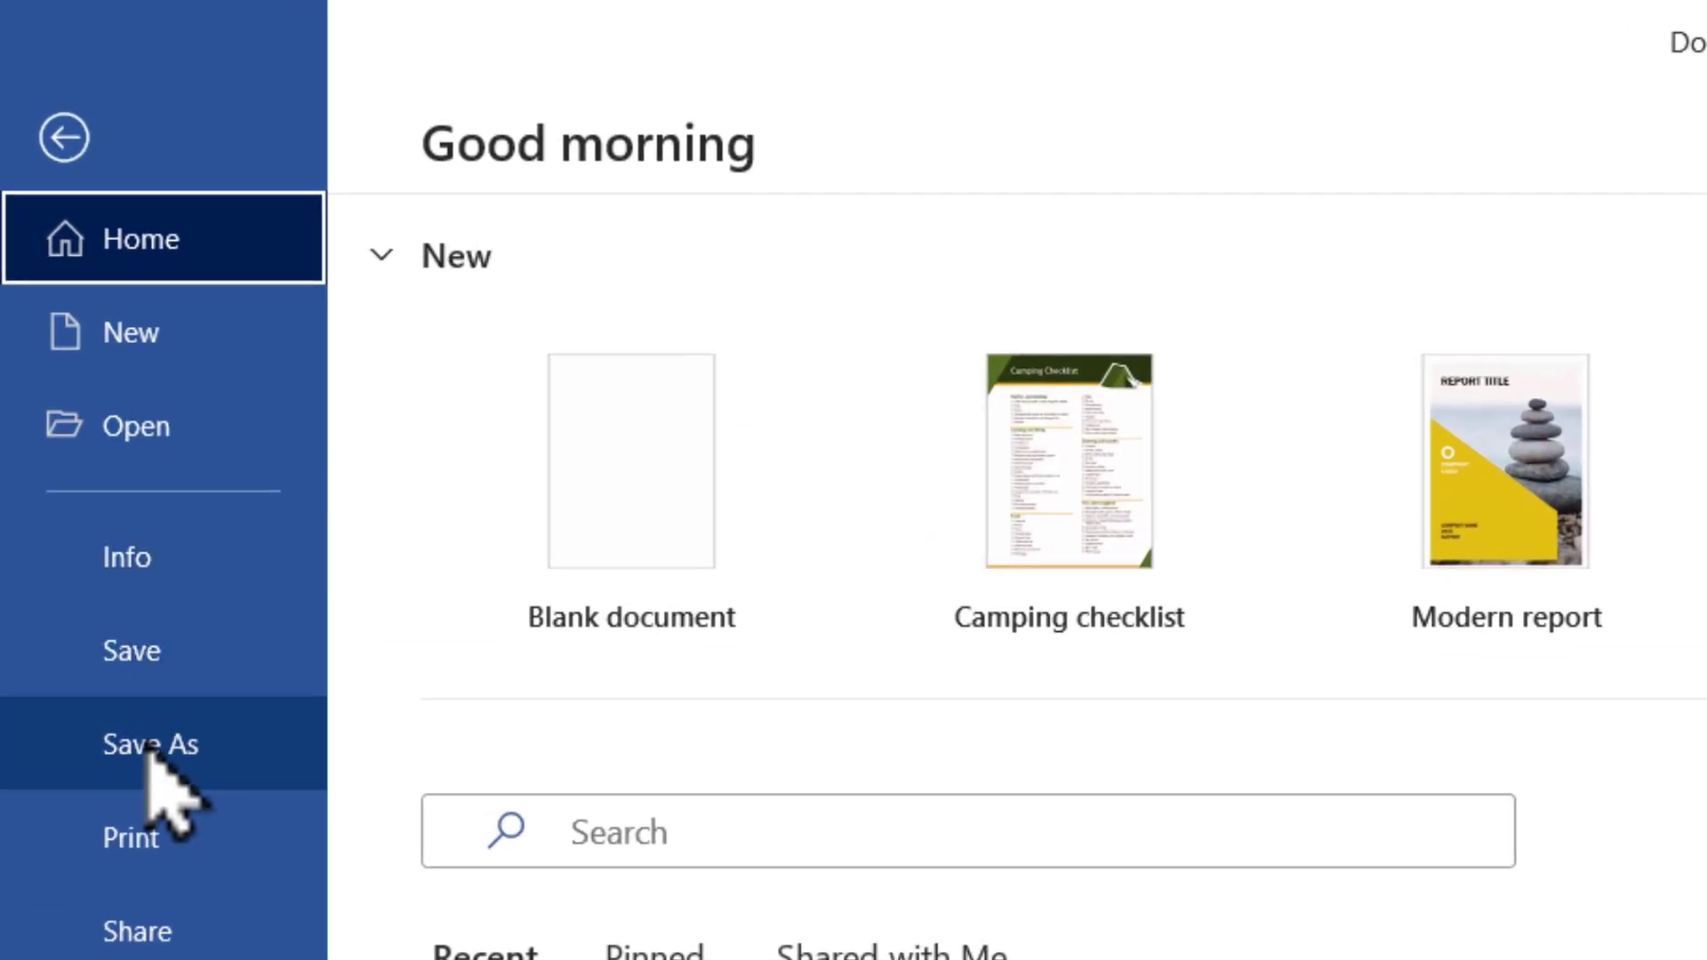
{"action": "left_click", "coordinate": [149, 750]}
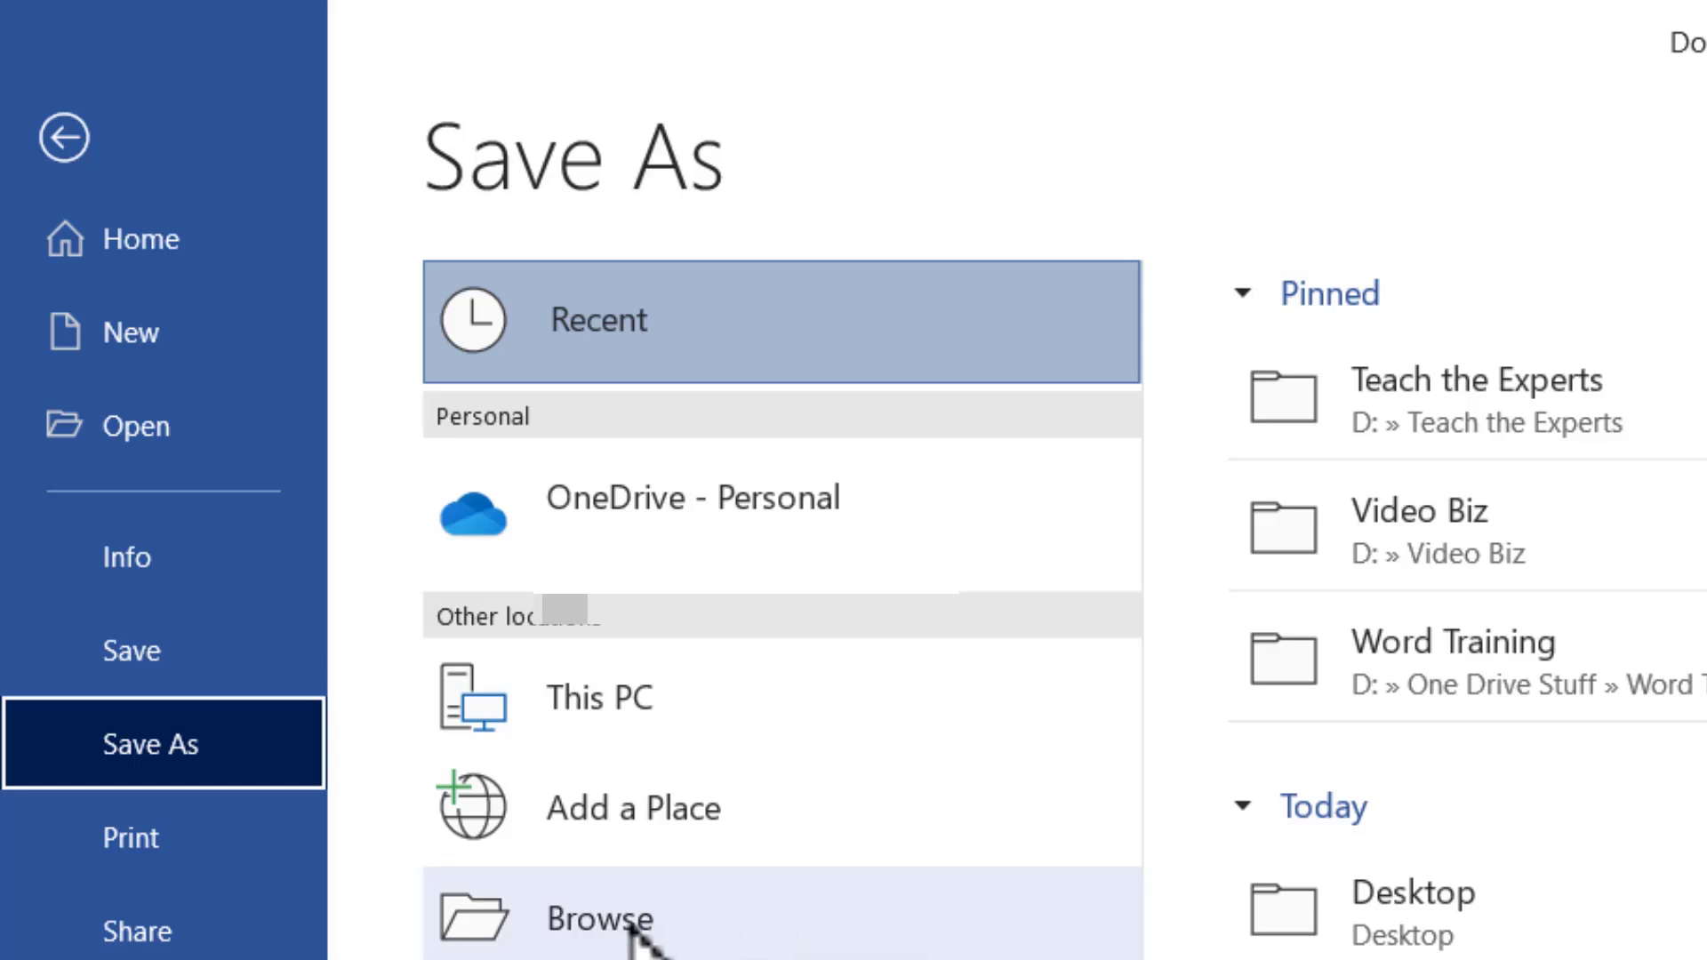
{"action": "left_click", "coordinate": [631, 923]}
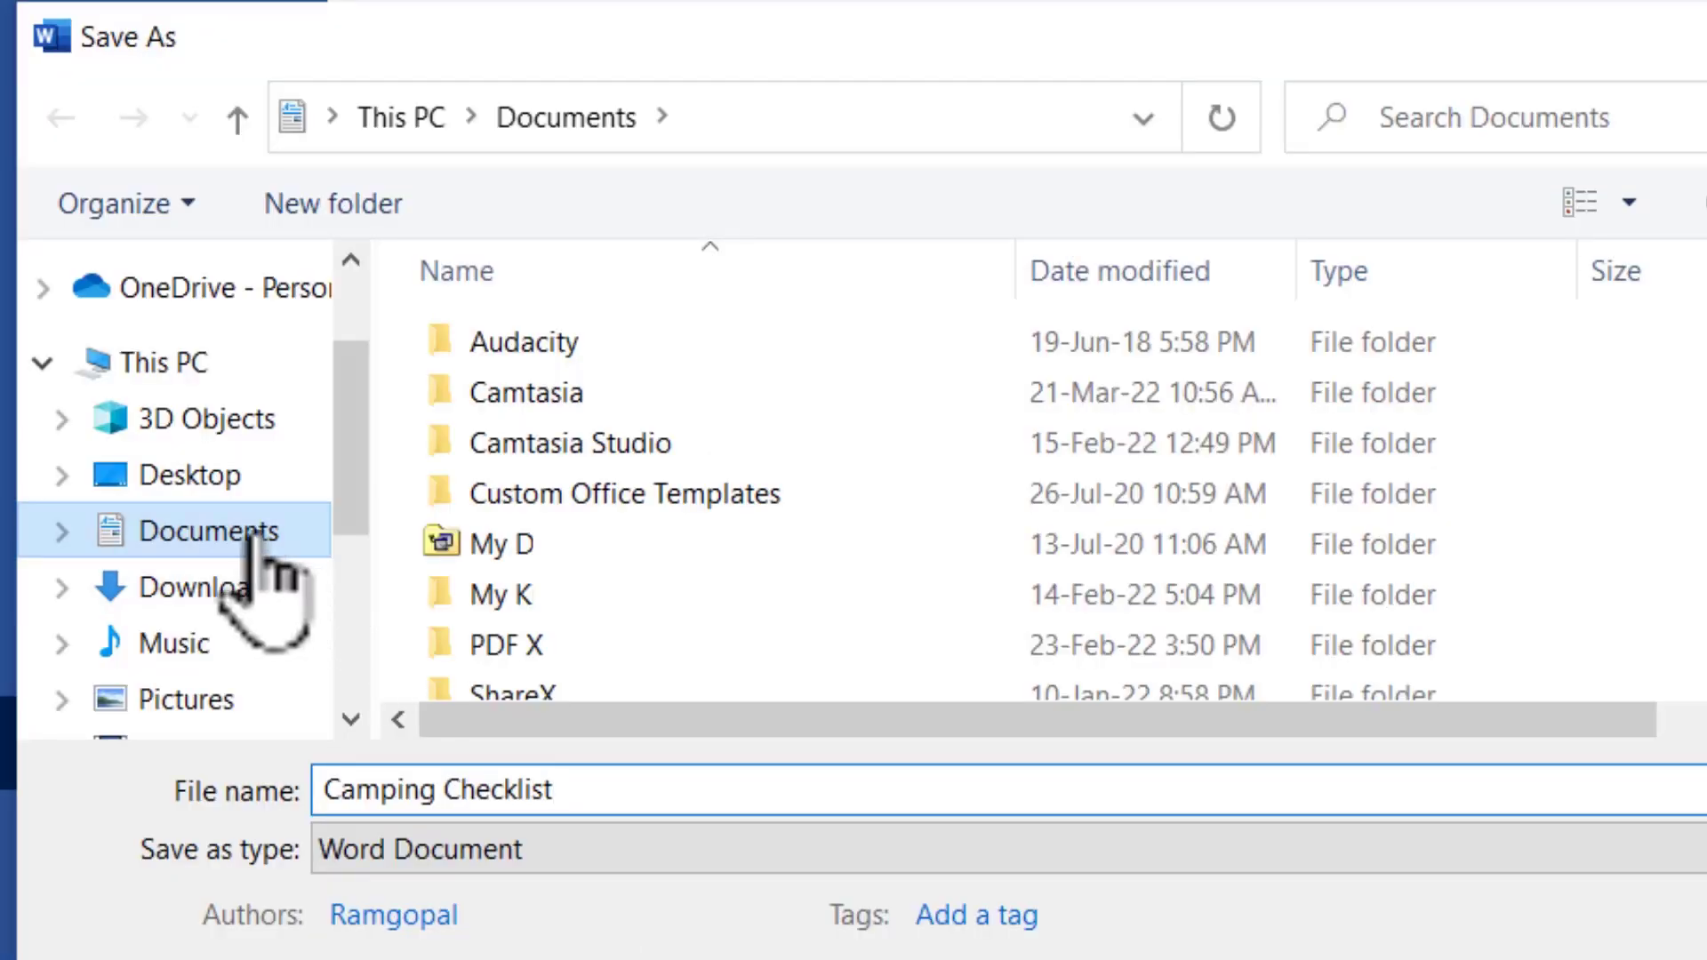
{"action": "left_click_drag", "start_coordinate": [623, 783], "coordinate": [245, 789]}
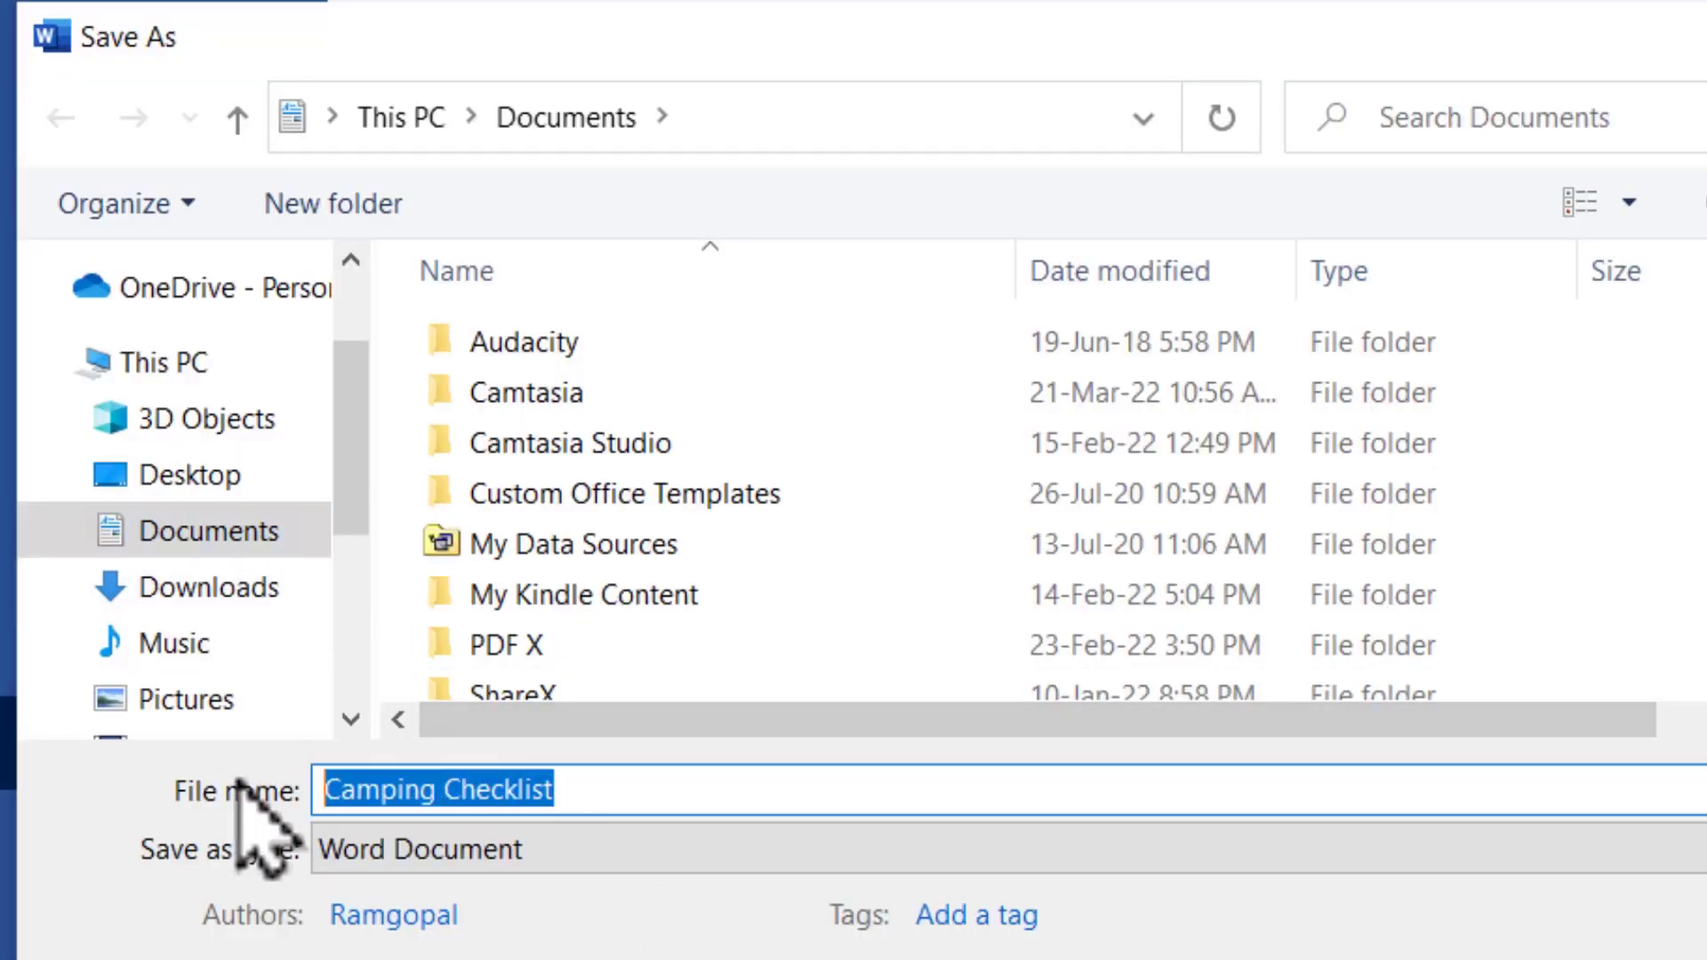
{"action": "type", "text": "Office Dinner"}
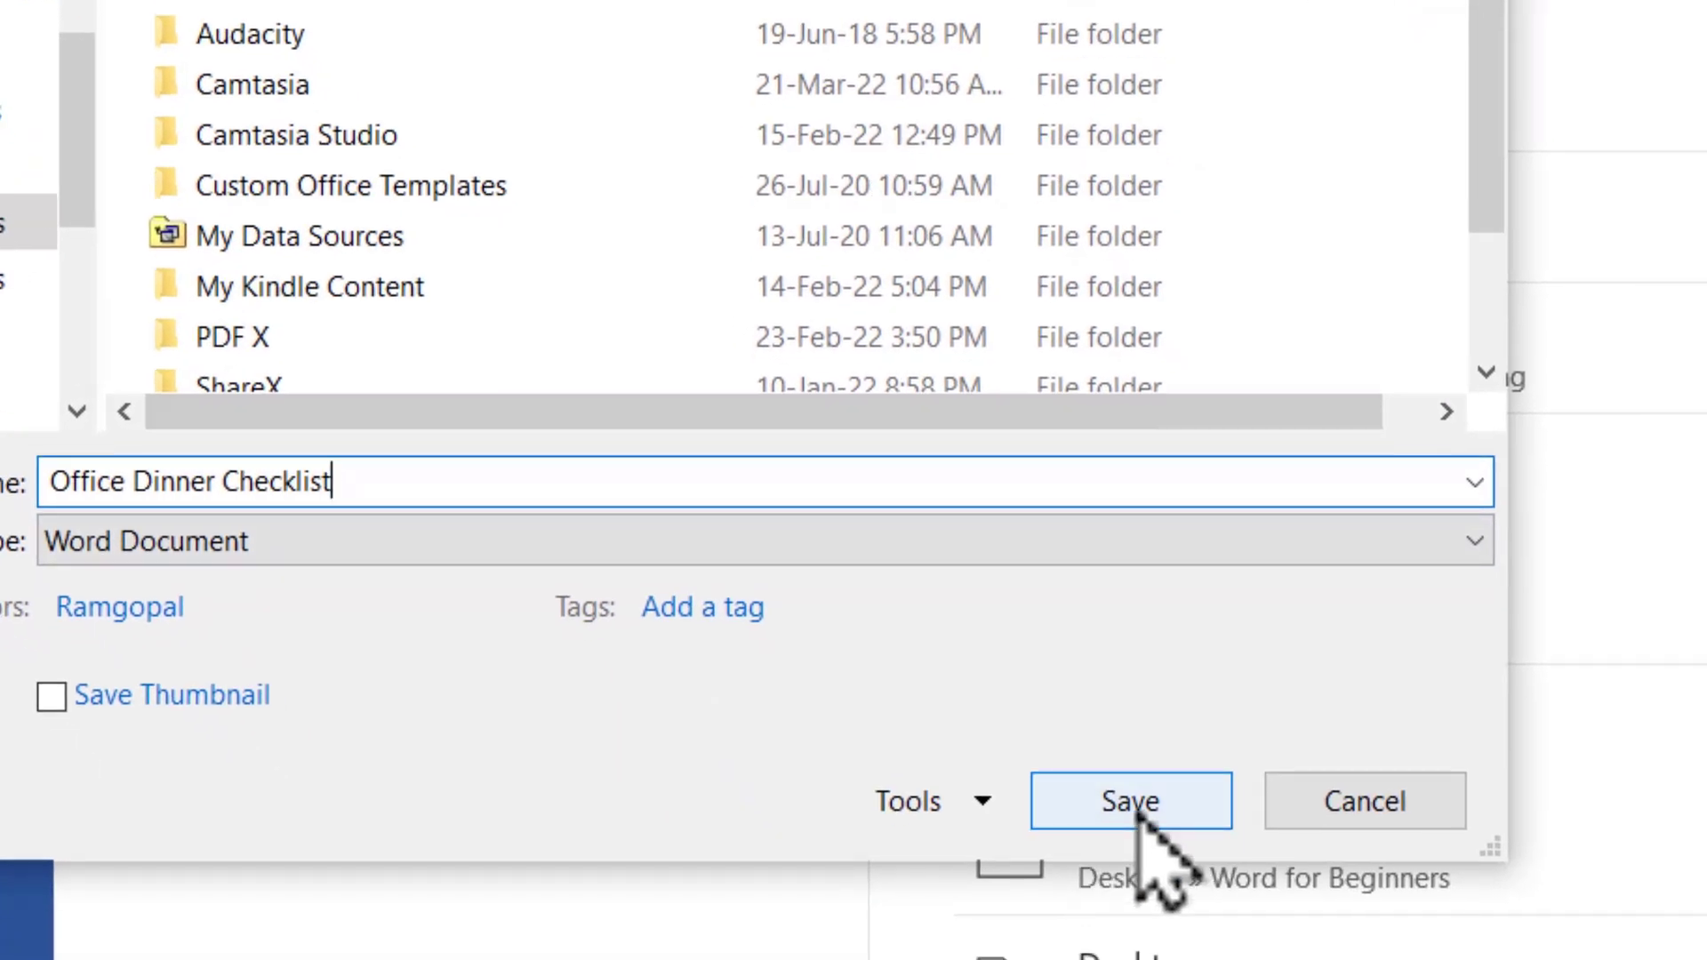
{"action": "left_click", "coordinate": [1134, 818]}
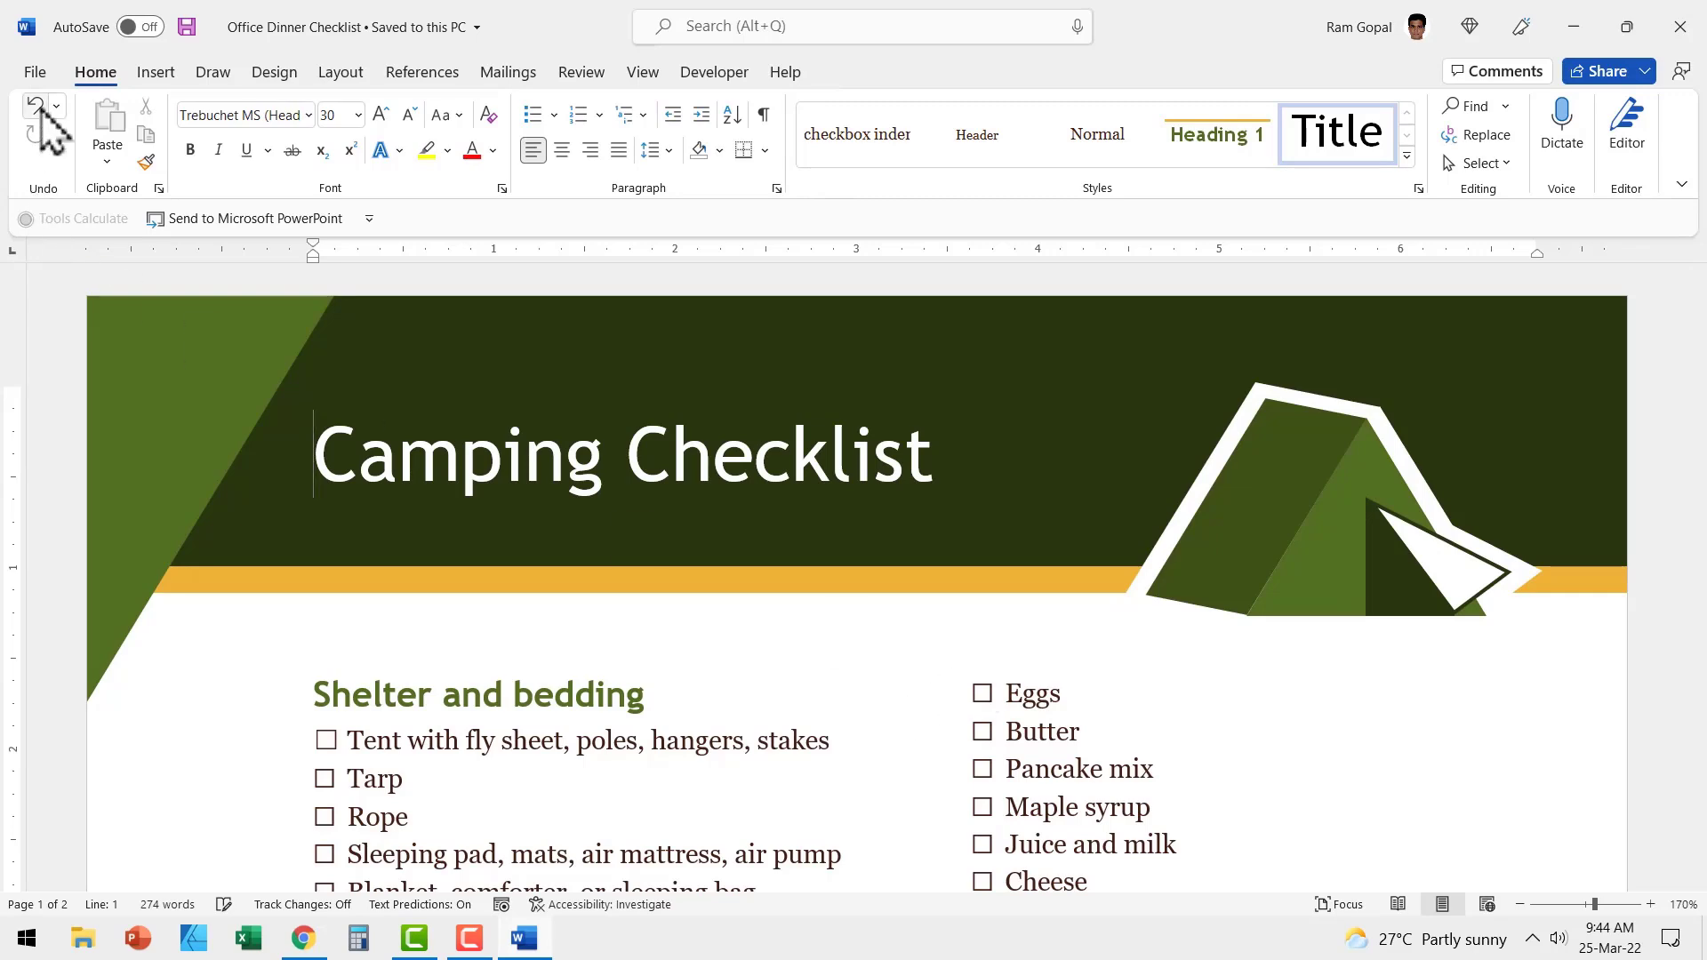
- Look through the recent documents, pin Office Dinner Checklist to the list, and return to the document
{"action": "left_click", "coordinate": [34, 72]}
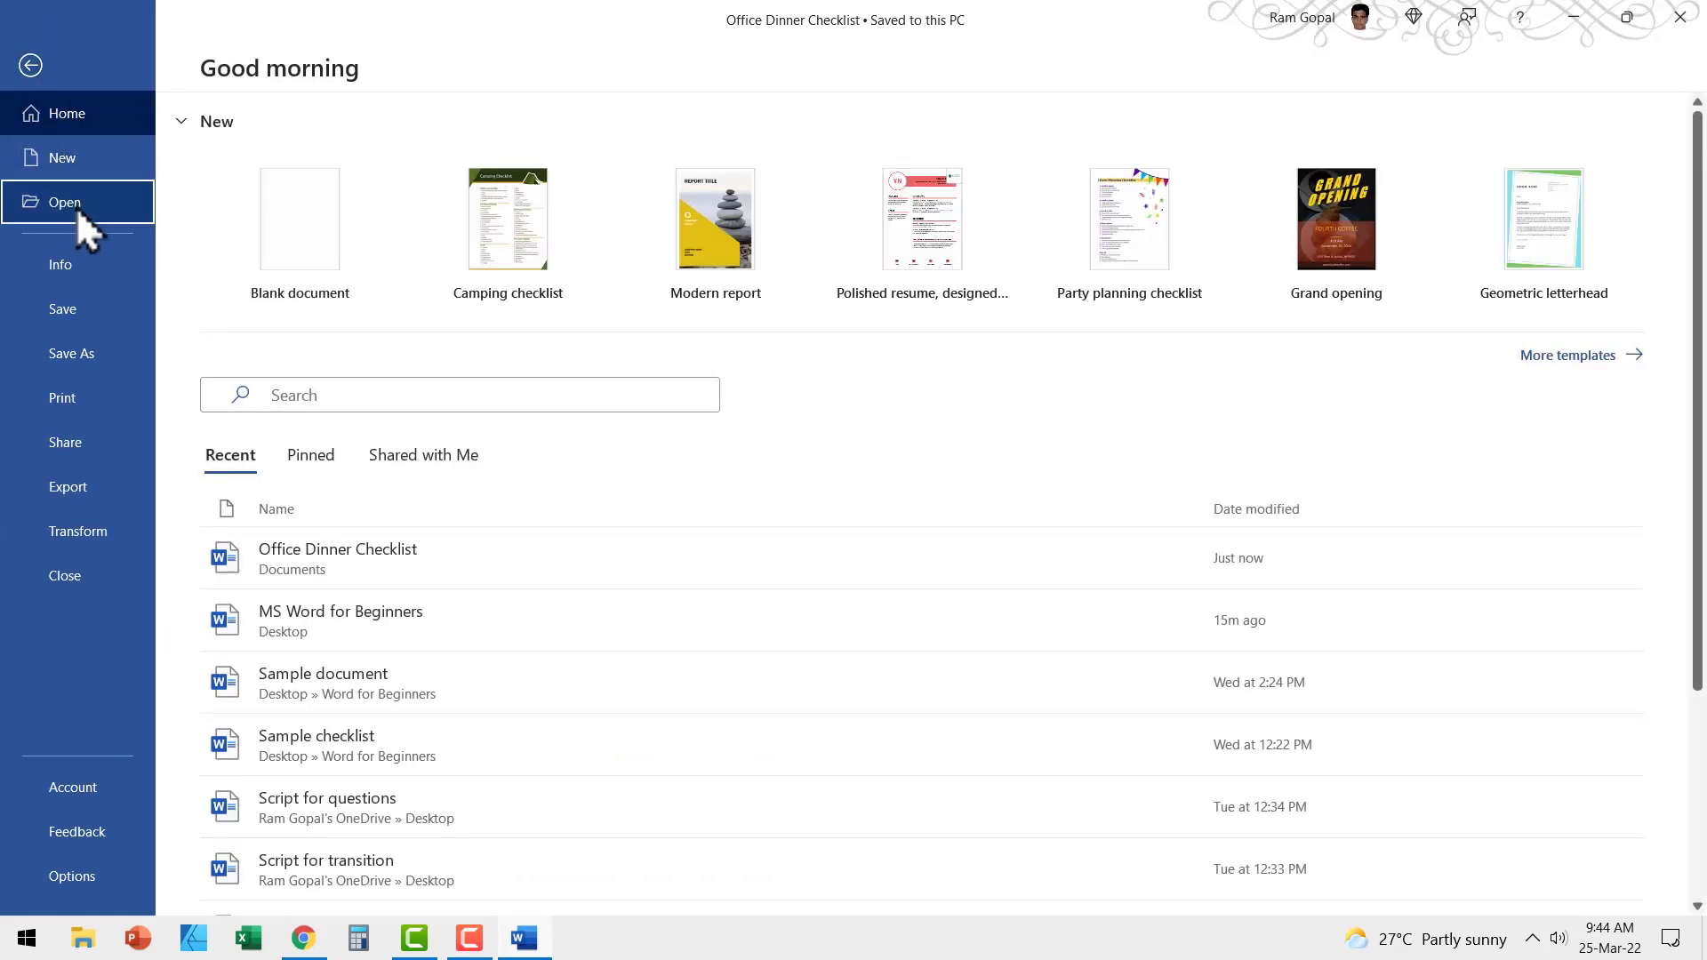
{"action": "left_click", "coordinate": [77, 207]}
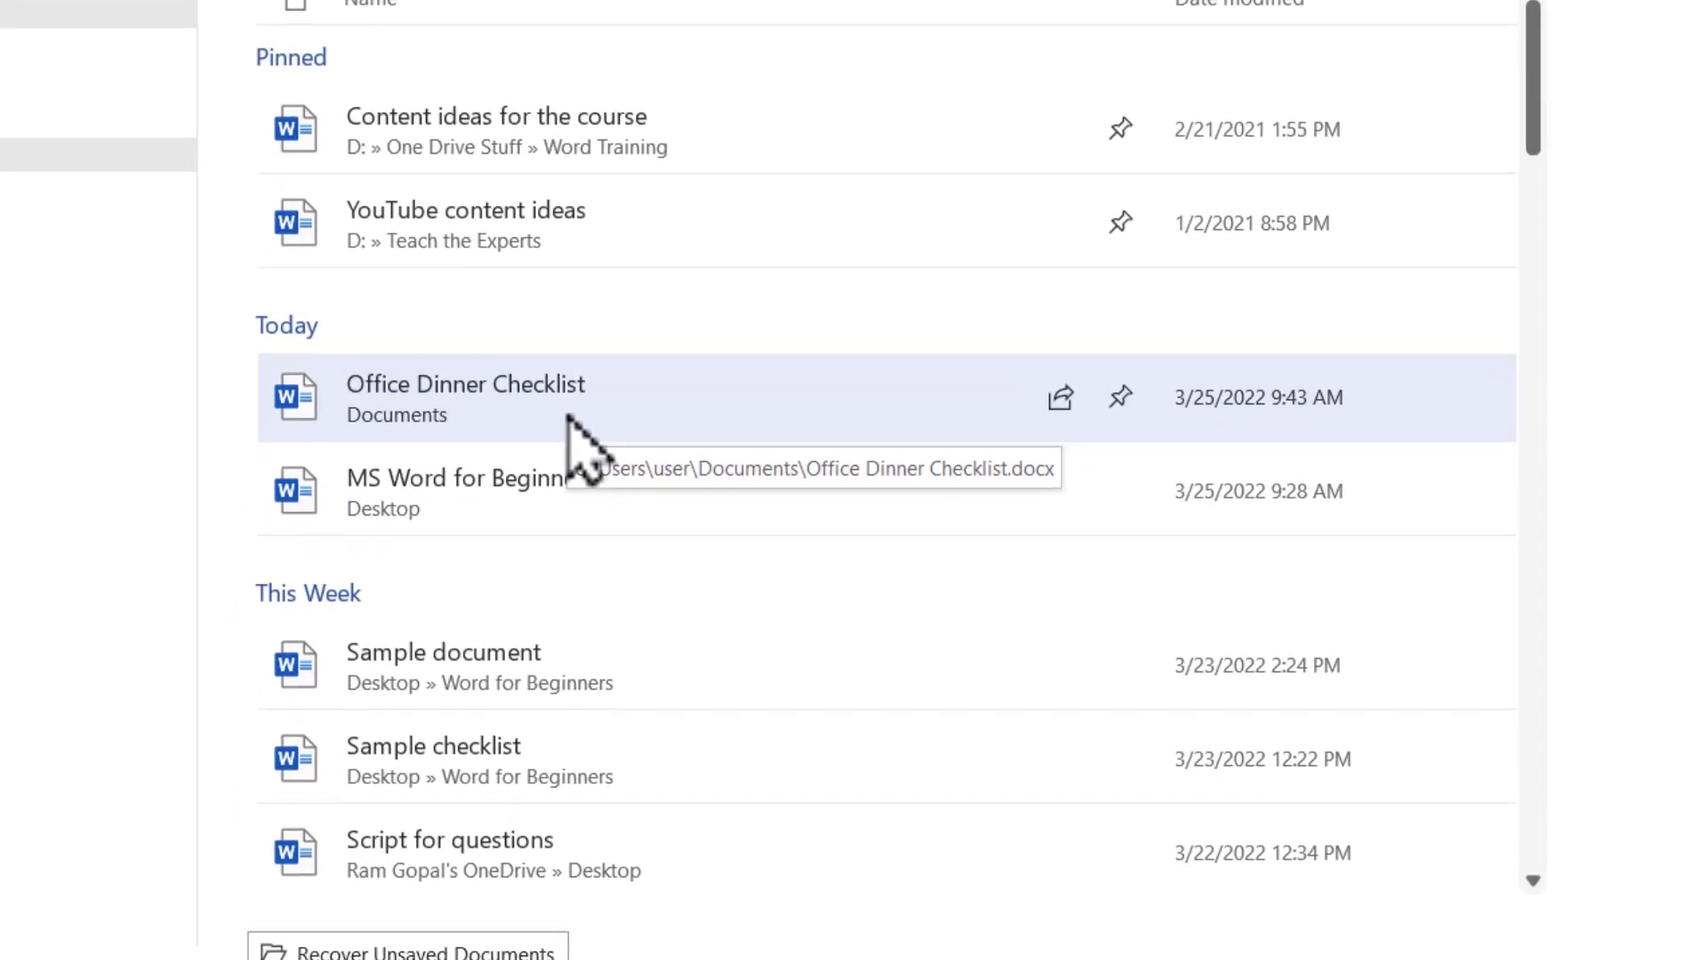
{"action": "left_click_drag", "start_coordinate": [1531, 80], "coordinate": [1574, 286]}
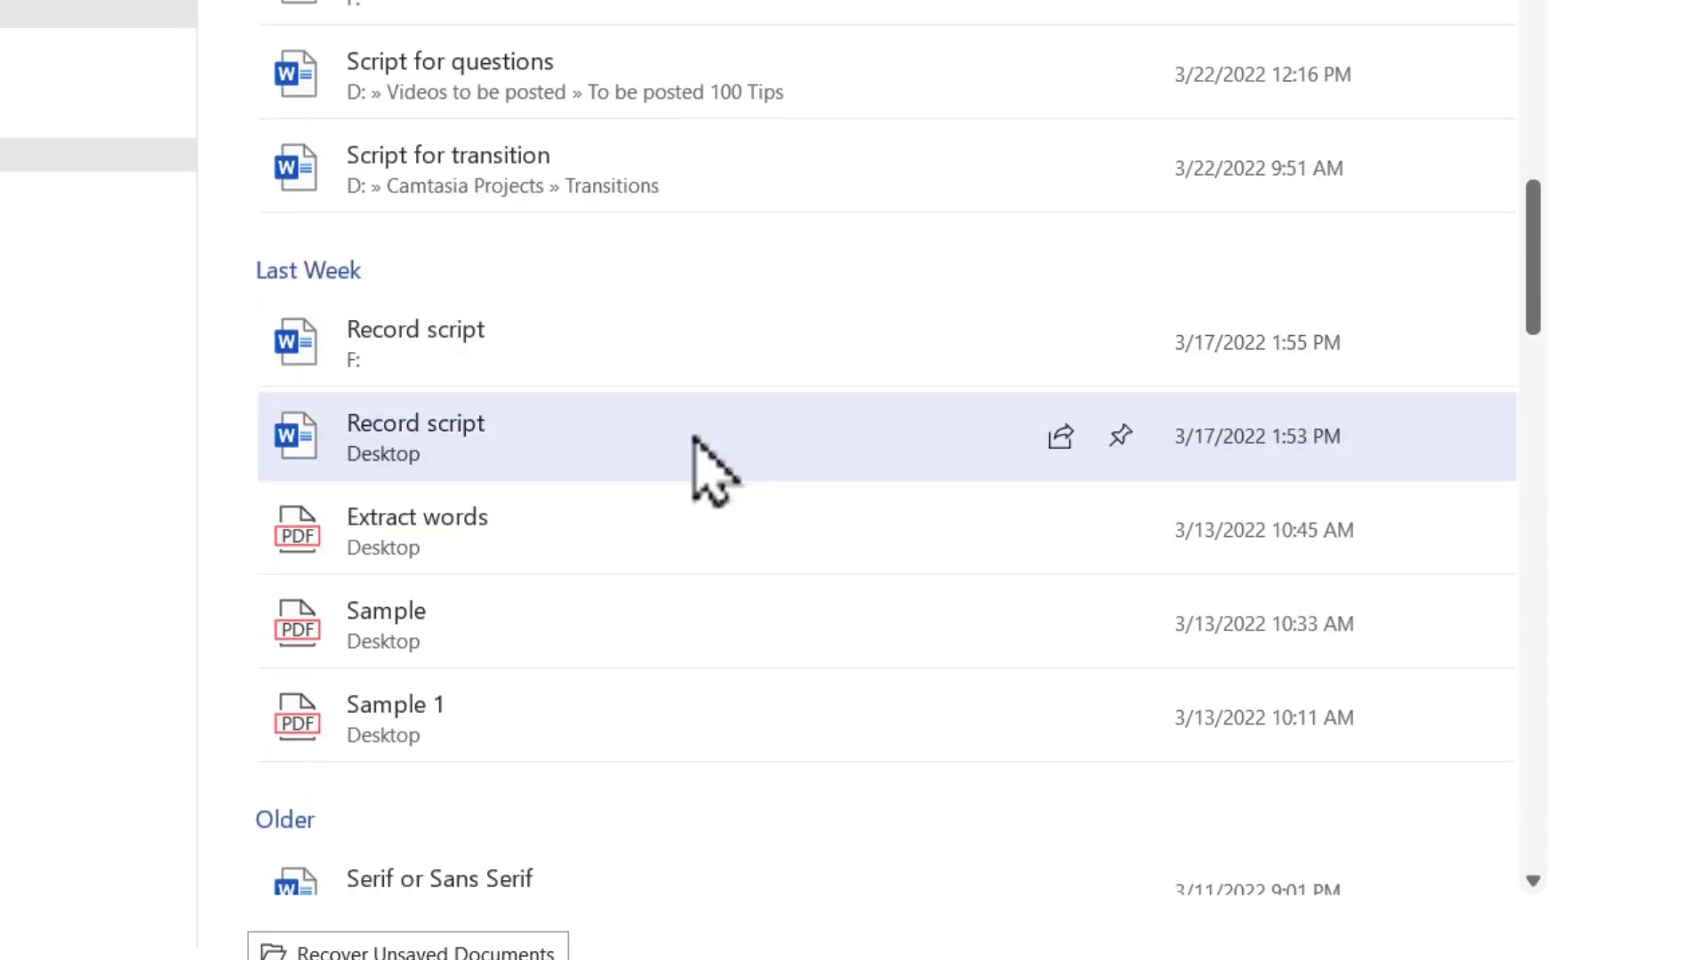
{"action": "scroll", "coordinate": [654, 605], "scroll_direction": "down", "scroll_amount": 2}
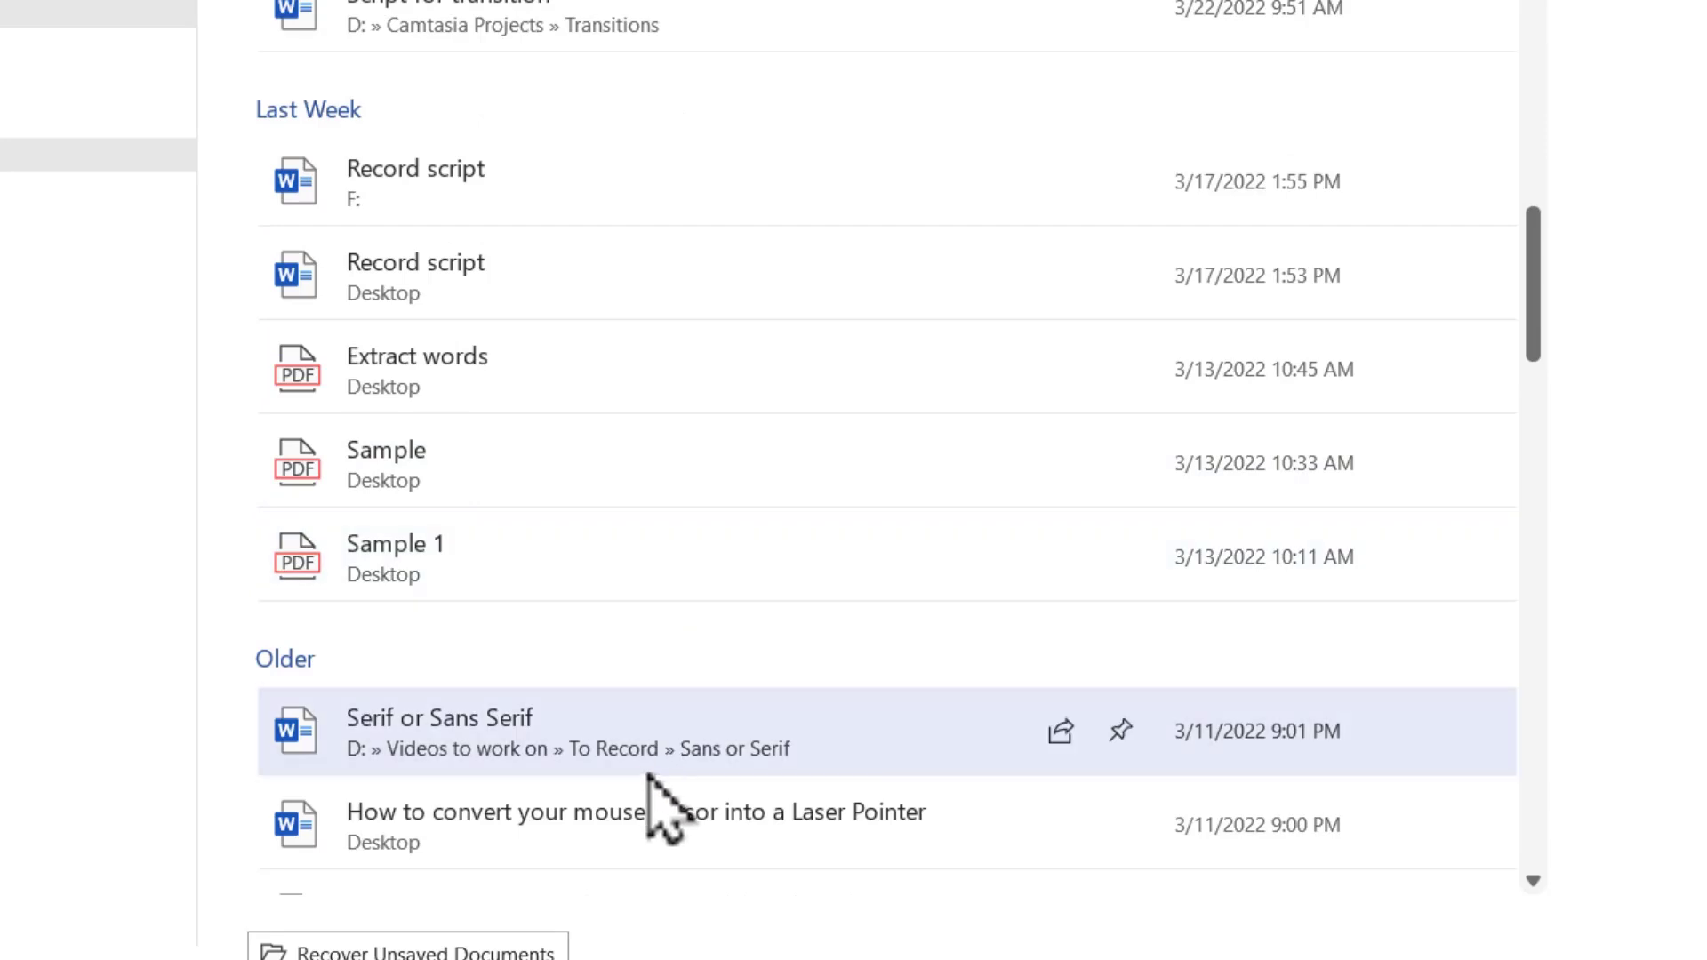
{"action": "scroll", "coordinate": [647, 781], "scroll_direction": "down", "scroll_amount": 7}
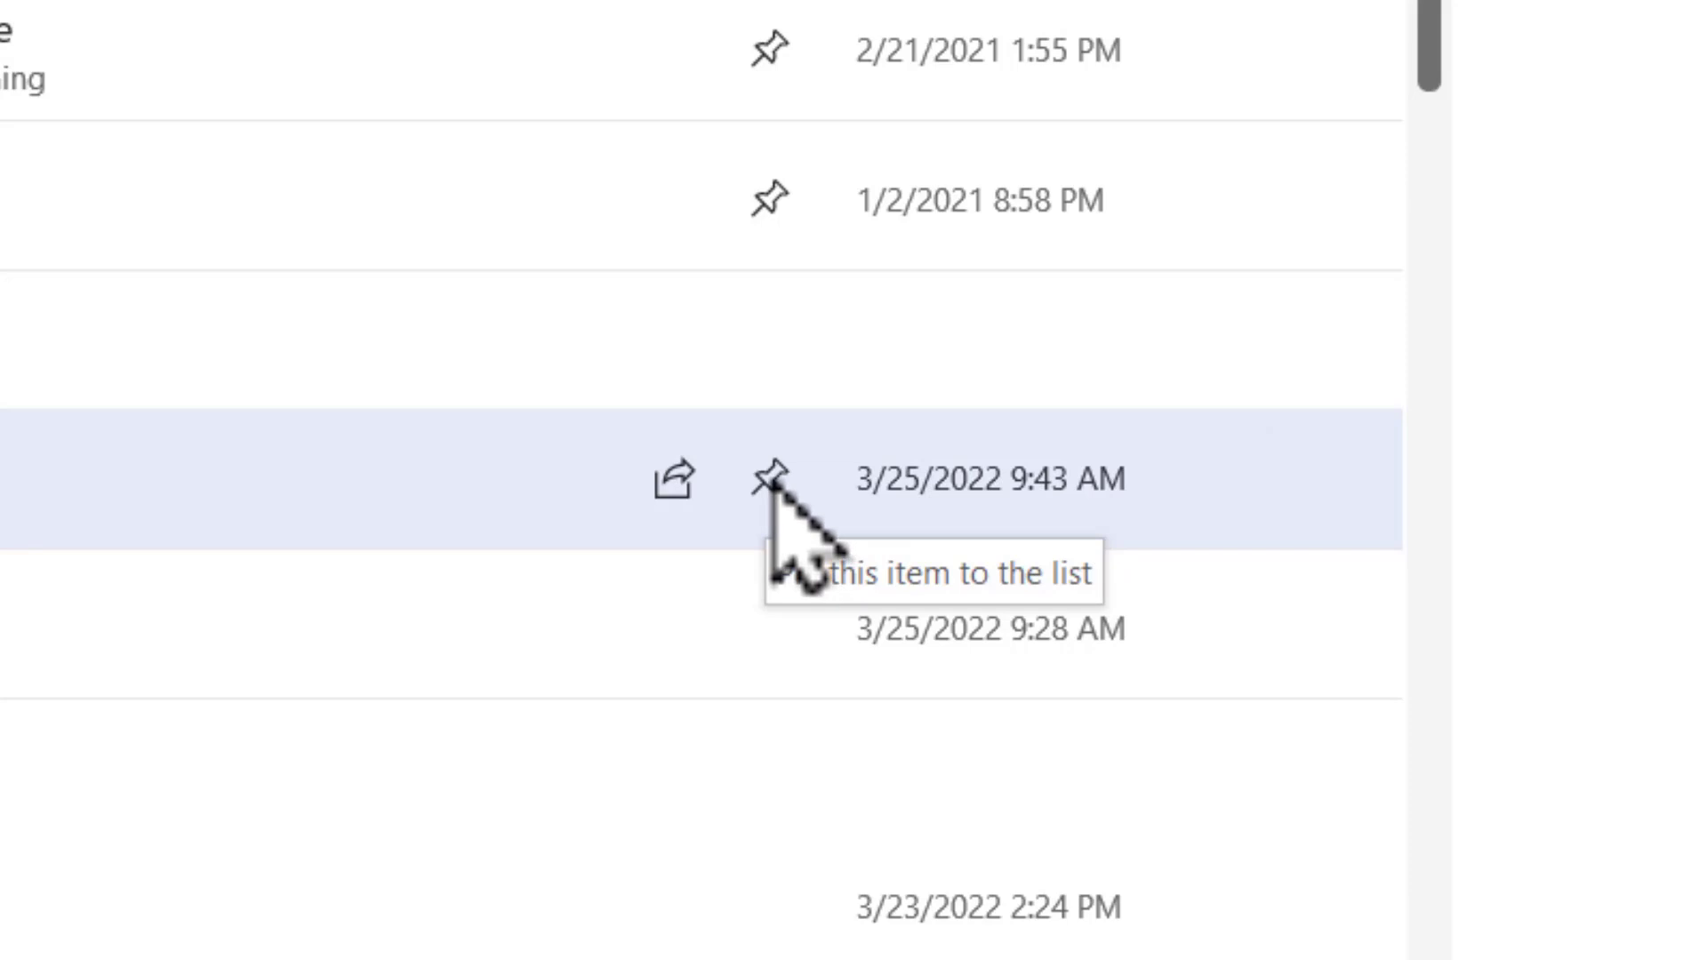
{"action": "left_click", "coordinate": [770, 478]}
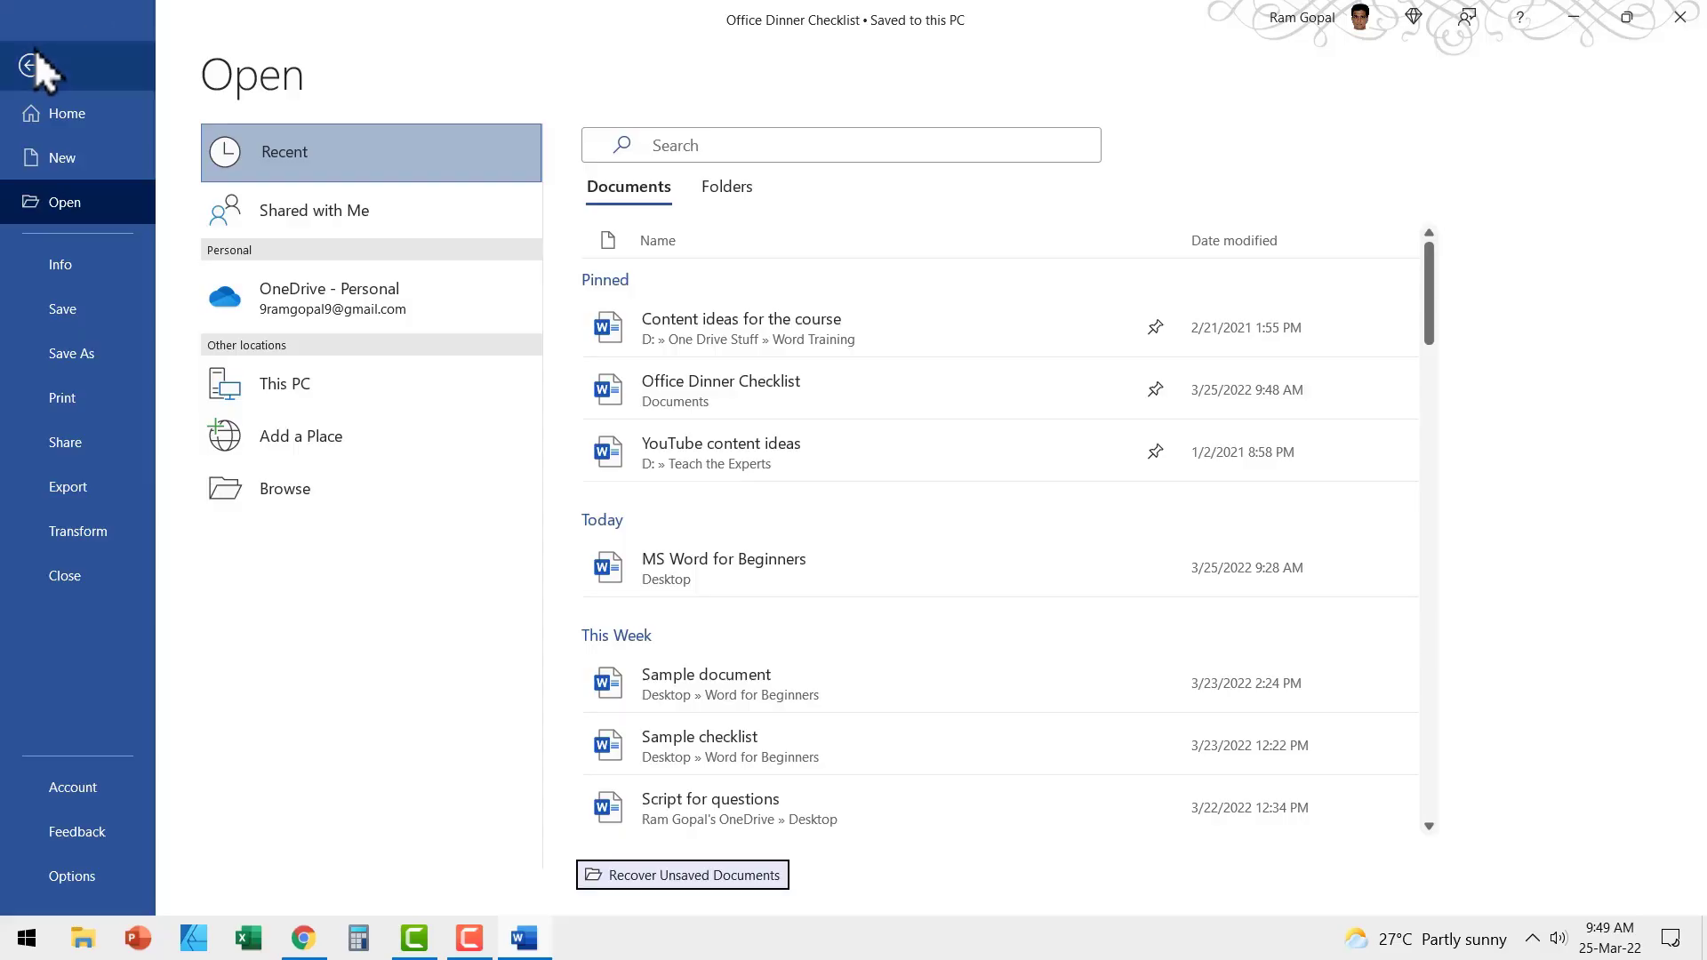
{"action": "left_click", "coordinate": [29, 65]}
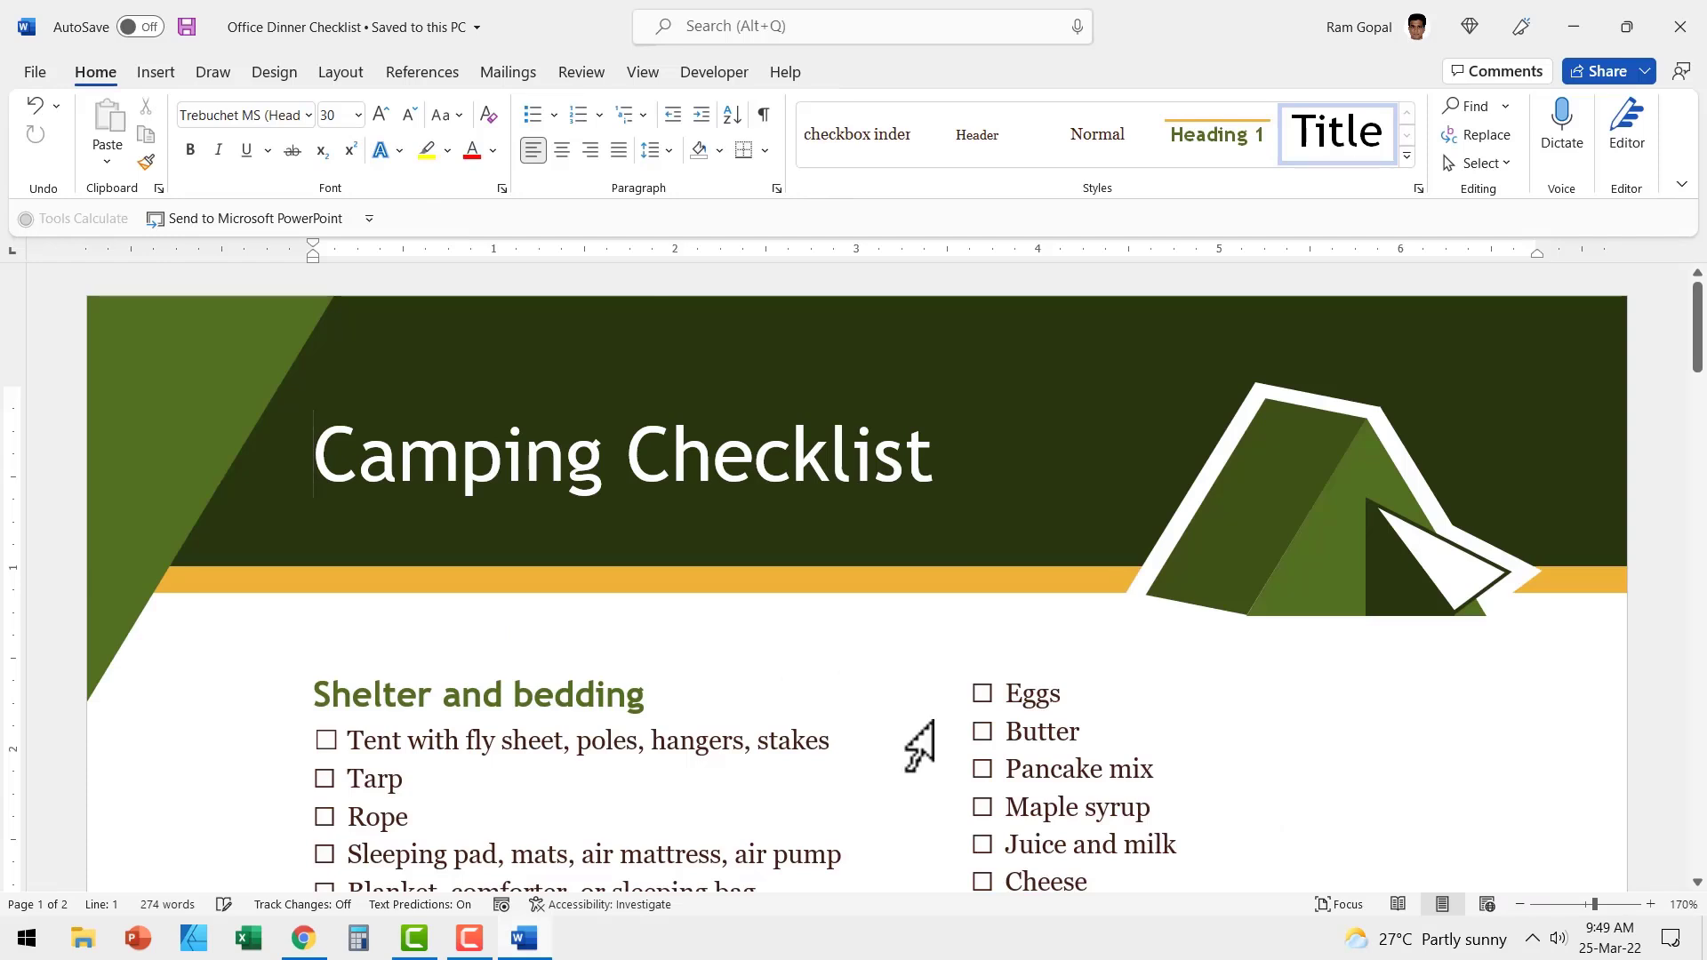
- Replace the word "Camping" in the document title with "Dinner" so it reads "Dinner Checklist"
{"action": "left_click_drag", "start_coordinate": [322, 451], "coordinate": [629, 489]}
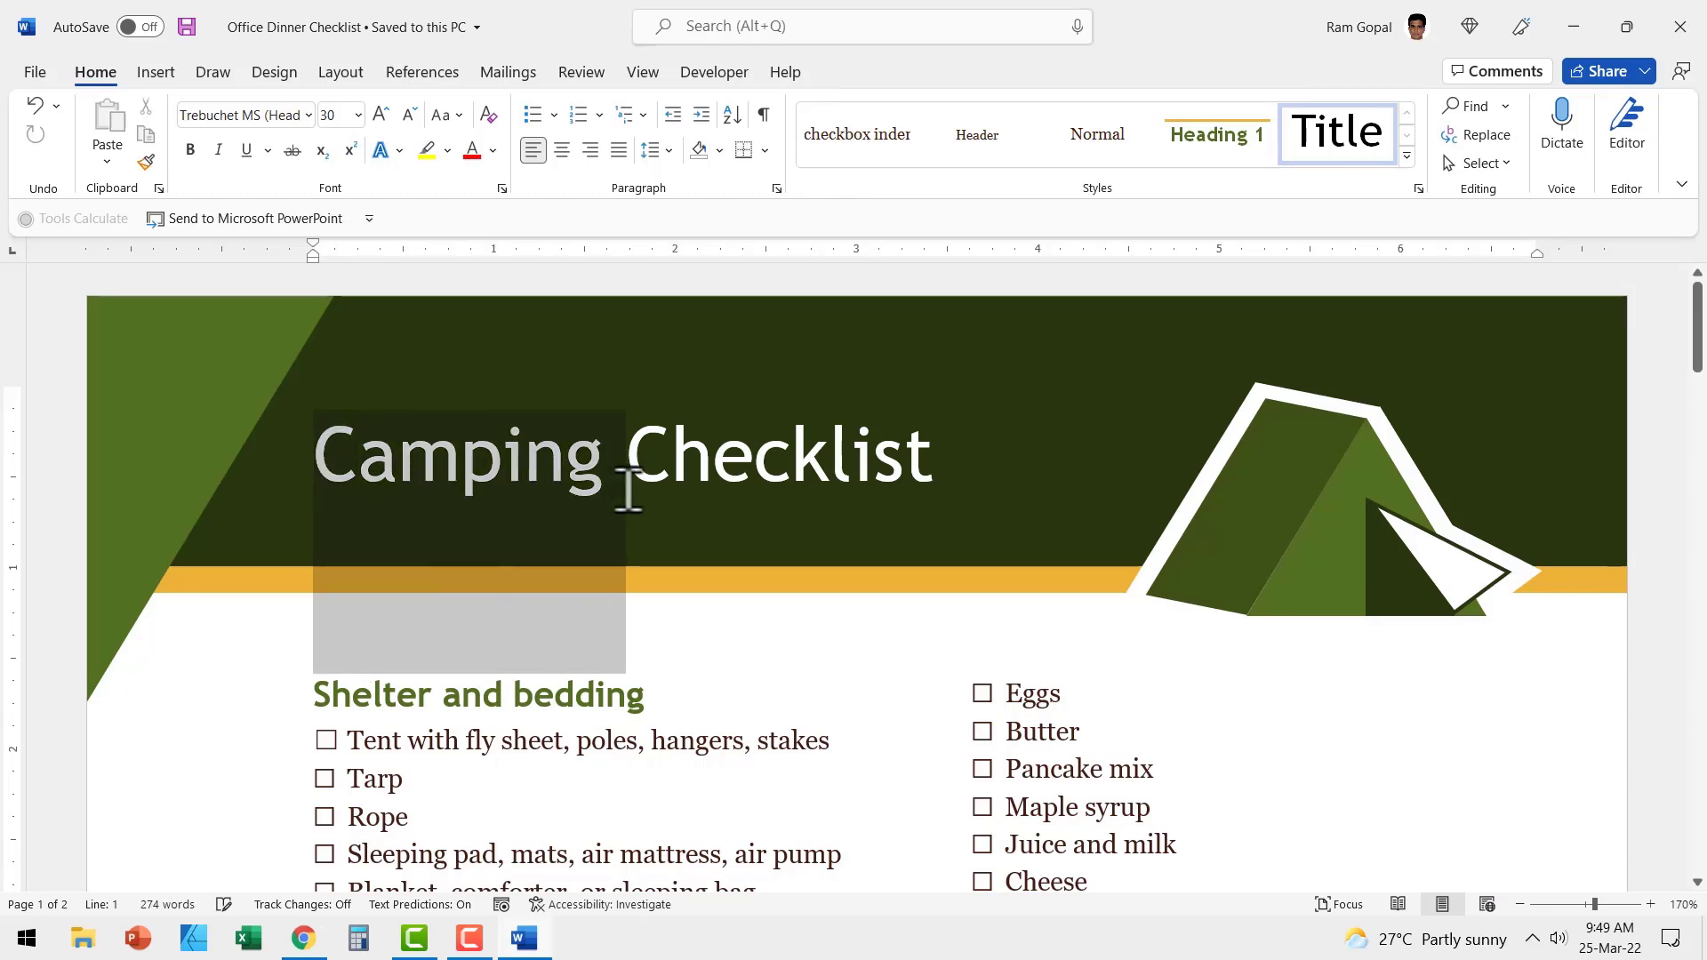
{"action": "type", "text": "Dinner"}
{"action": "key", "text": "Down"}
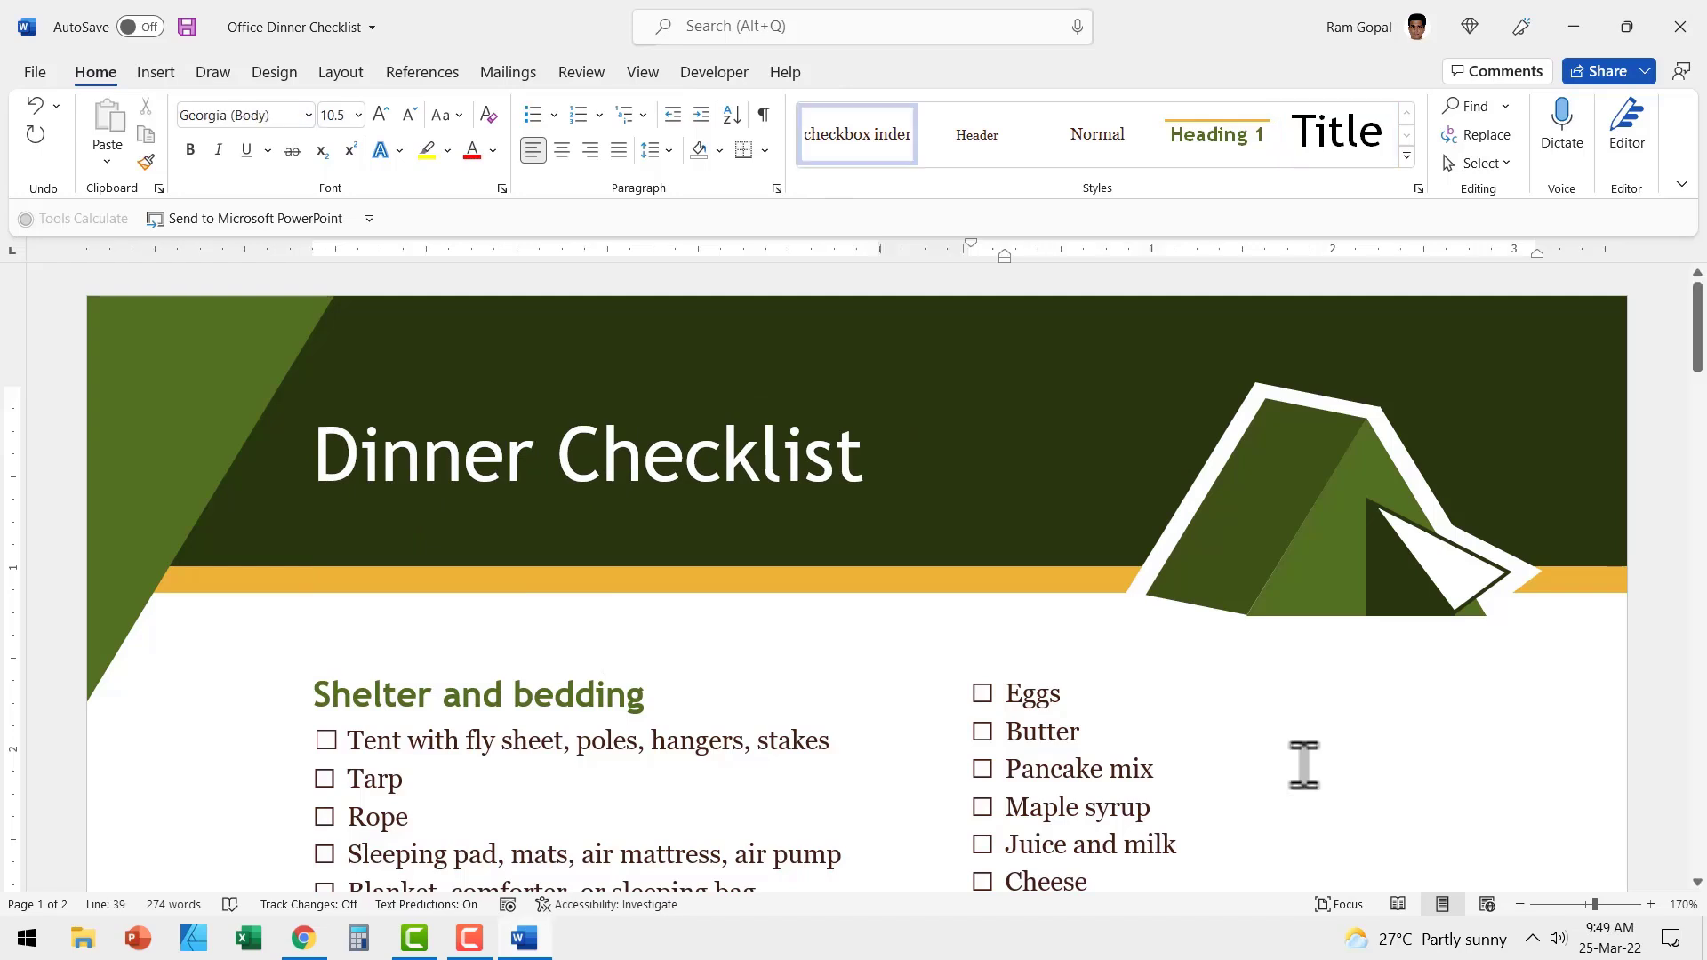
- Replace the section heading "Shelter and bedding" with "Invitation"
{"action": "left_click_drag", "start_coordinate": [367, 703], "coordinate": [686, 694]}
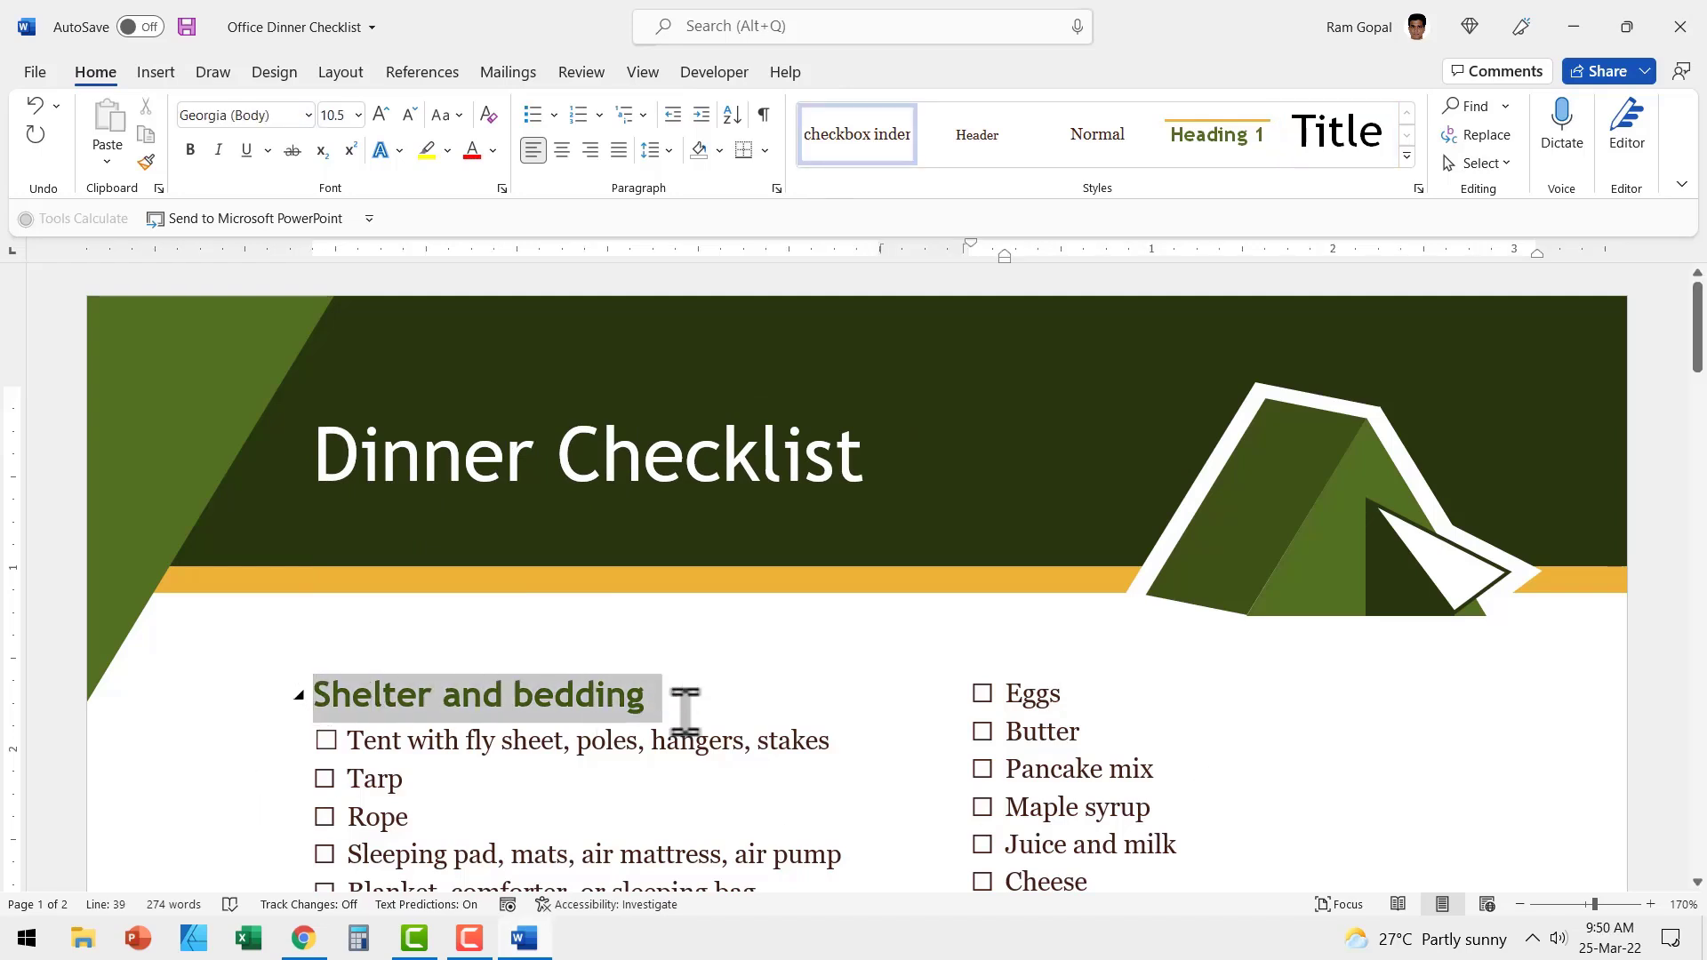
{"action": "key", "text": "BackSpace"}
{"action": "type", "text": "Invot"}
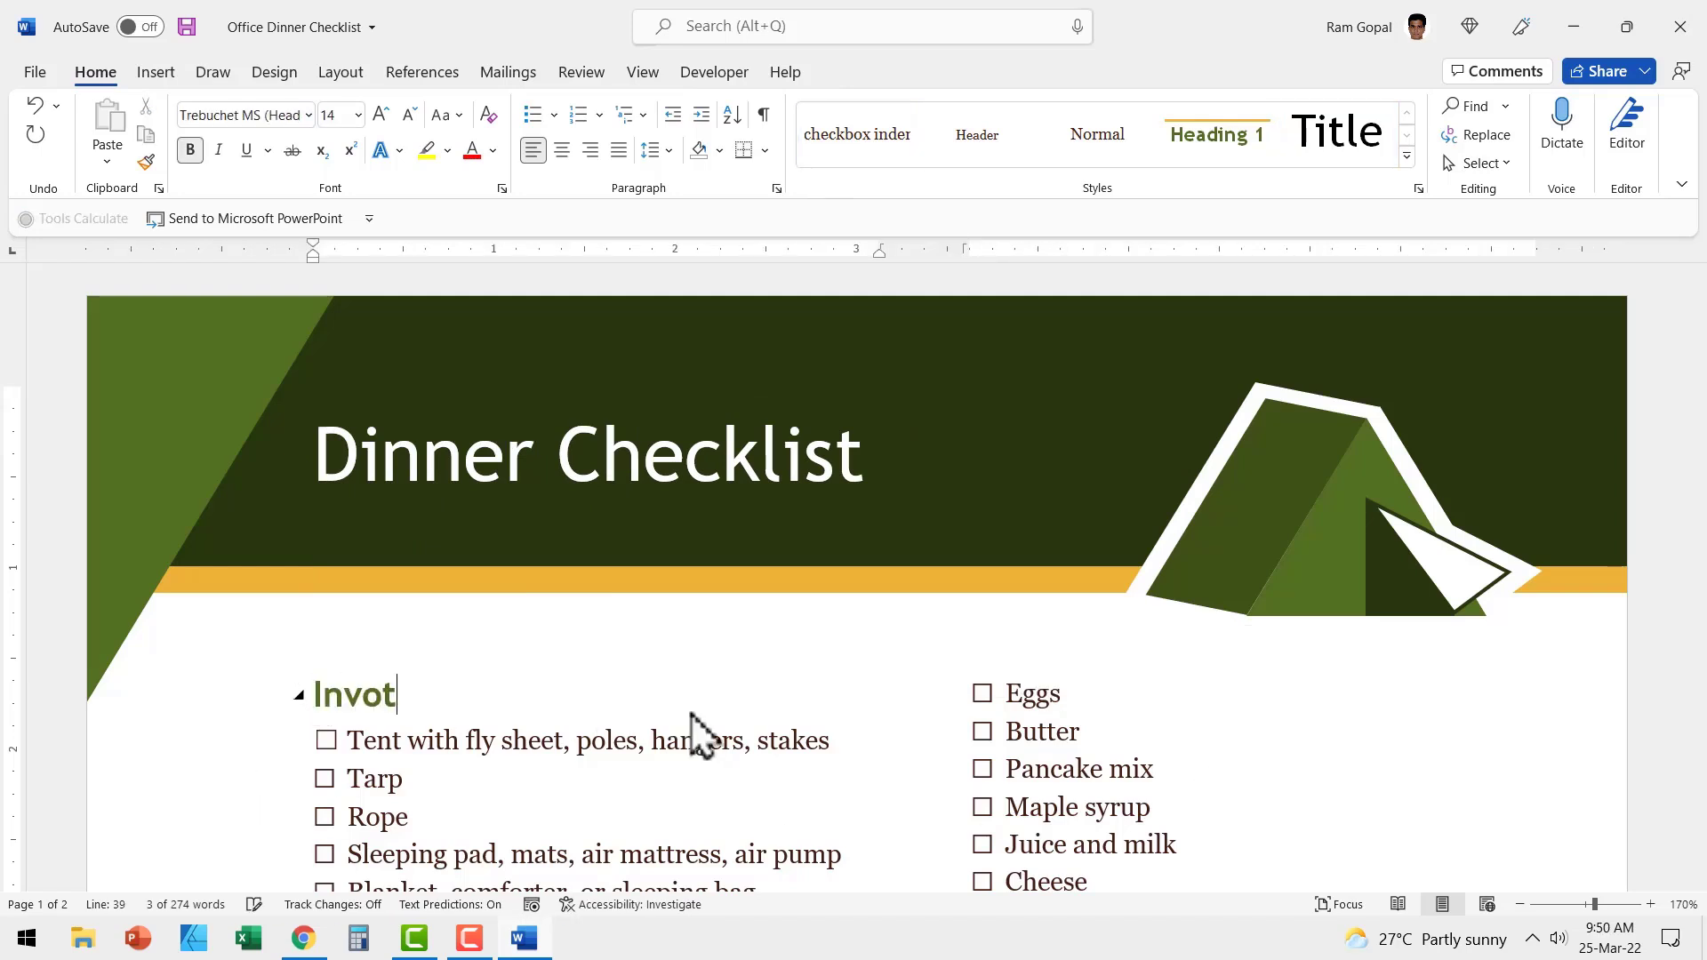
{"action": "key", "text": "BackSpace"}
{"action": "key", "text": "BackSpace"}
{"action": "type", "text": "itation"}
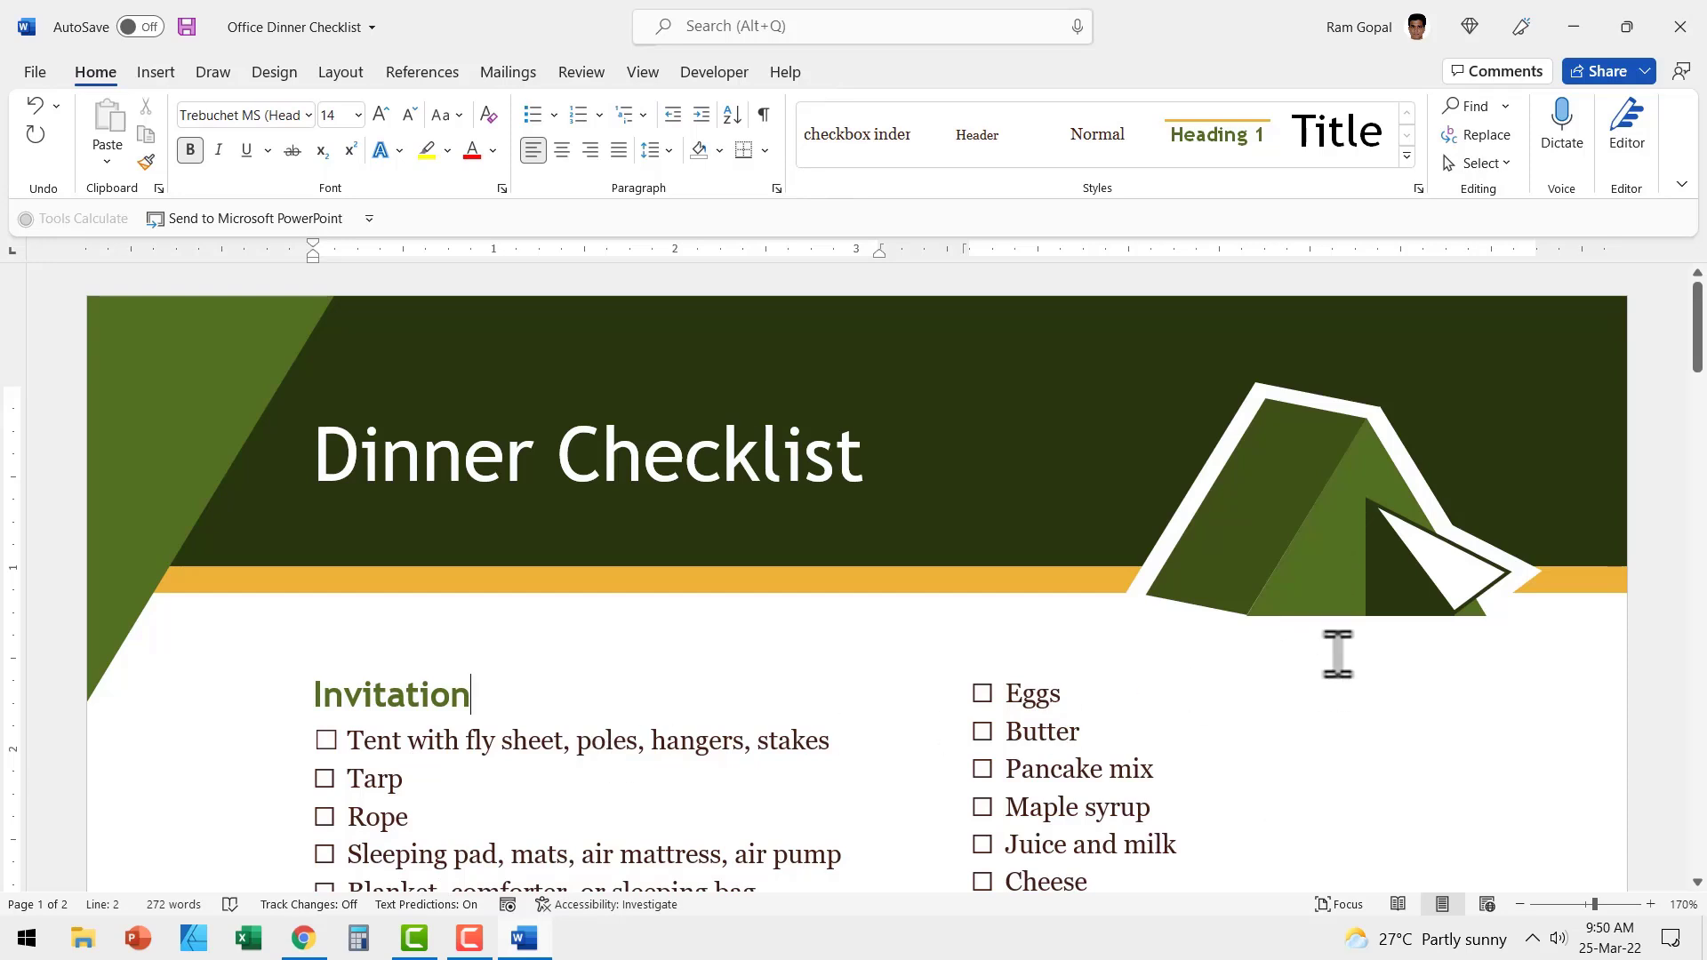
- Delete the tent graphic from the header banner
{"action": "left_click", "coordinate": [1305, 505]}
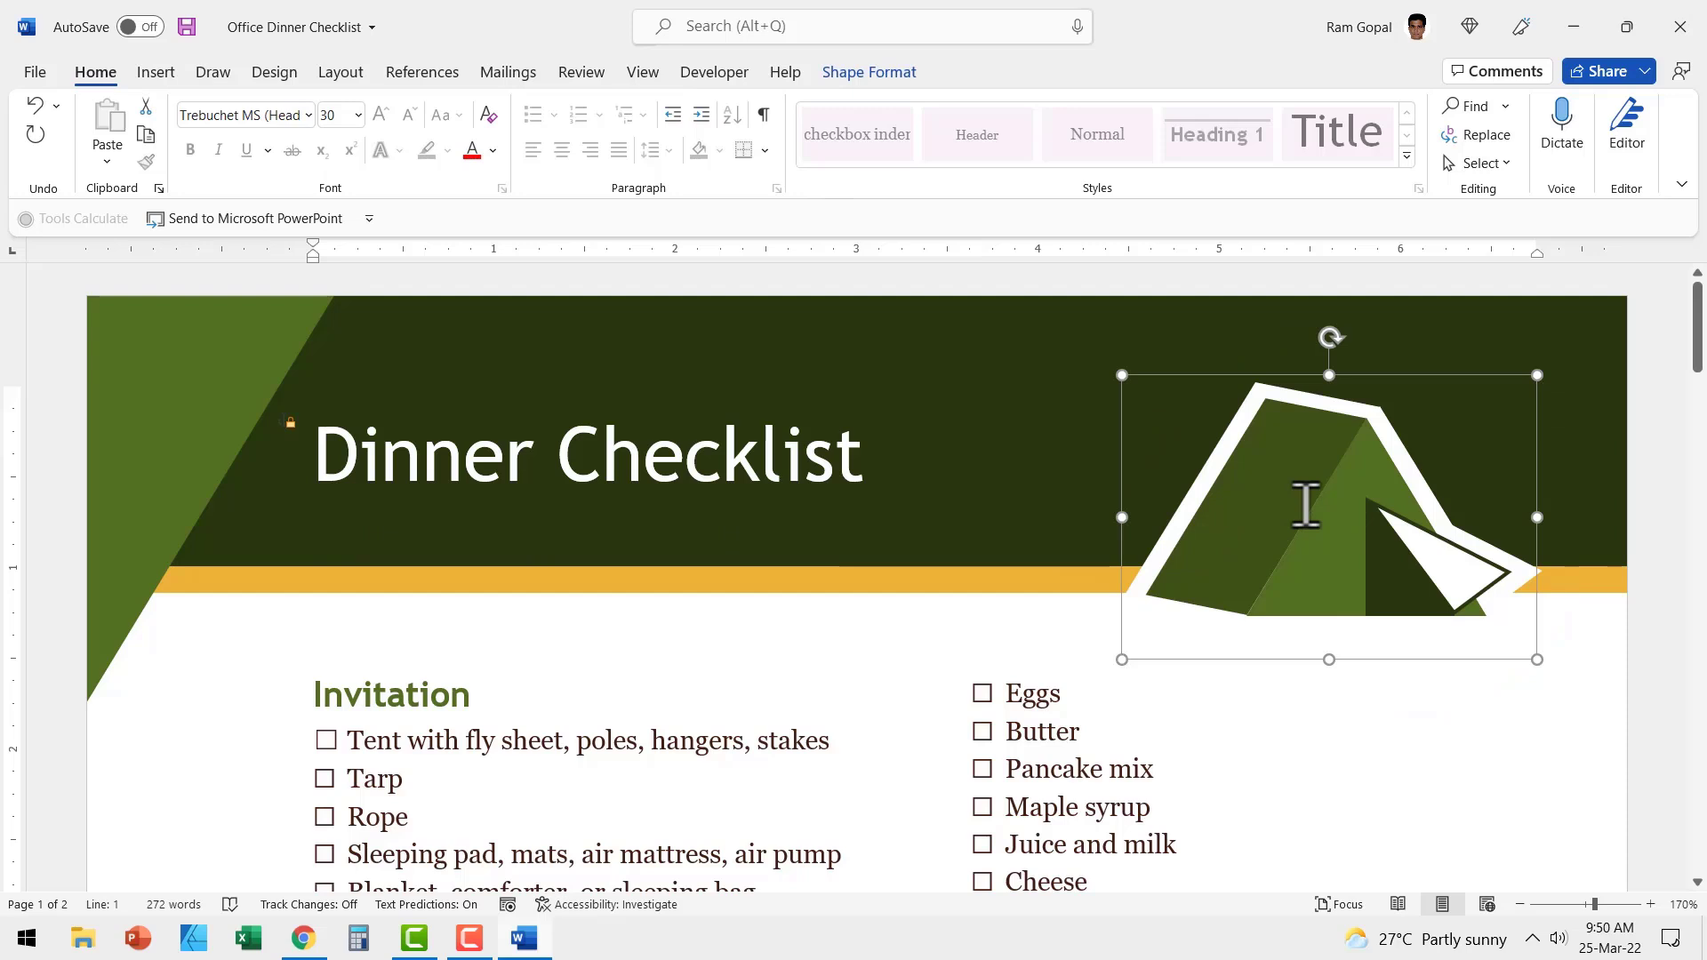
{"action": "key", "text": "Delete"}
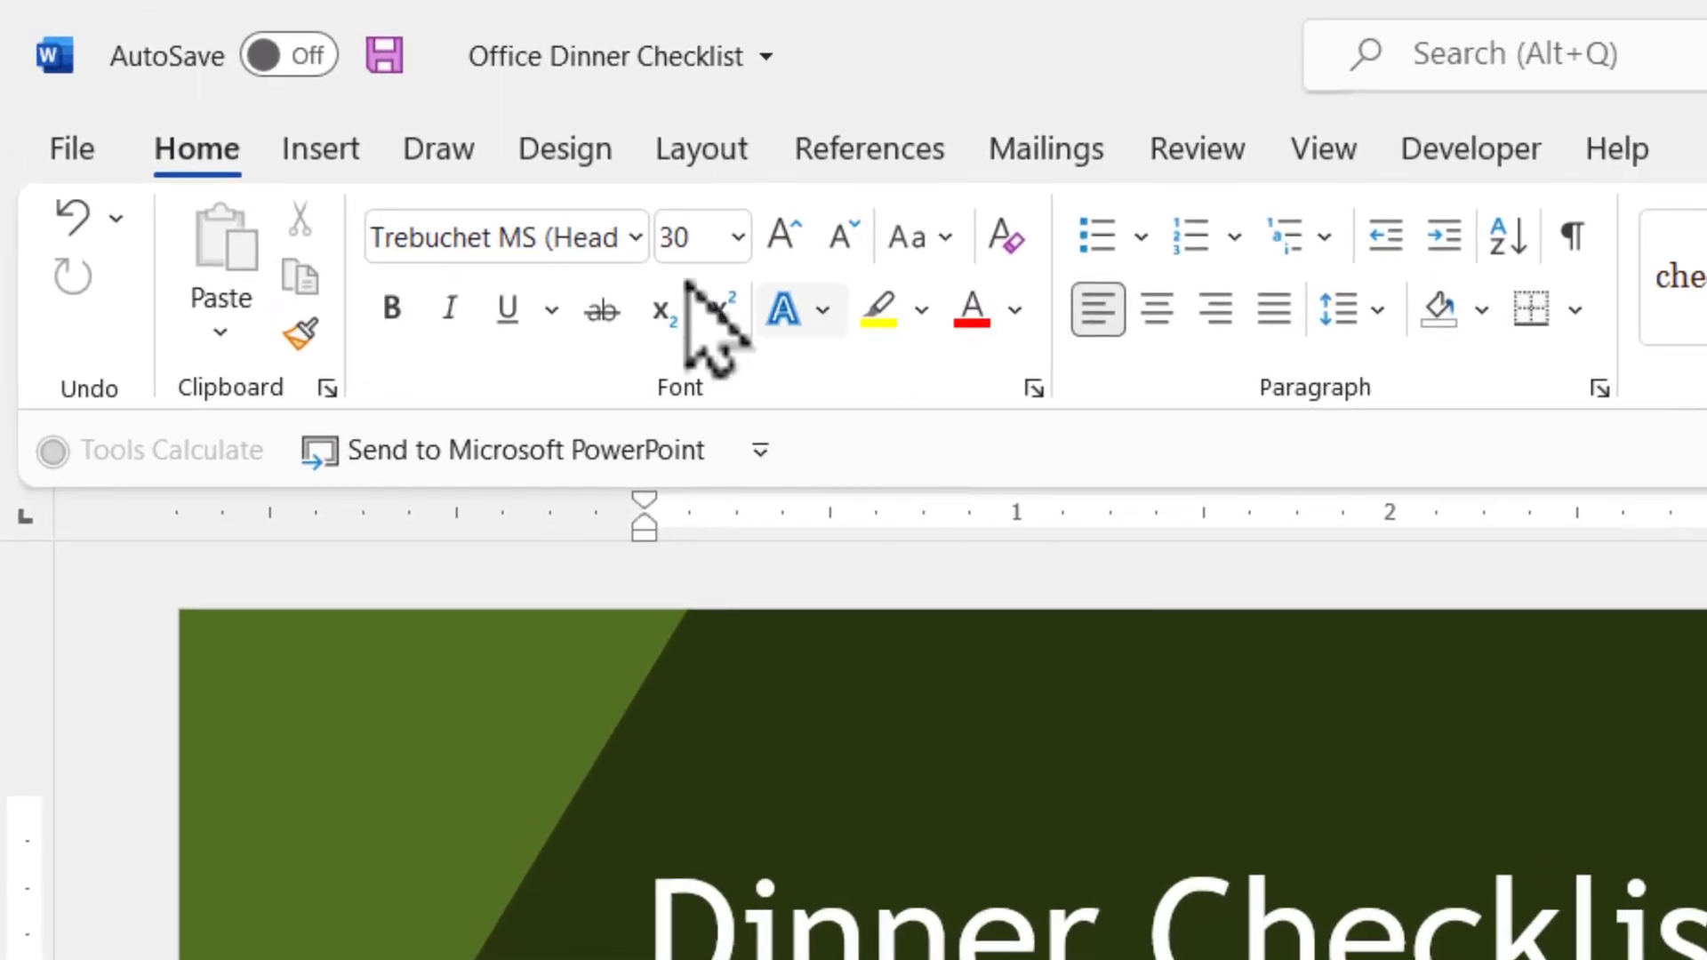
- Apply the Blue theme colors and the custom Tw Cen MT Condensed and Calibri theme fonts to the document
{"action": "left_click", "coordinate": [549, 153]}
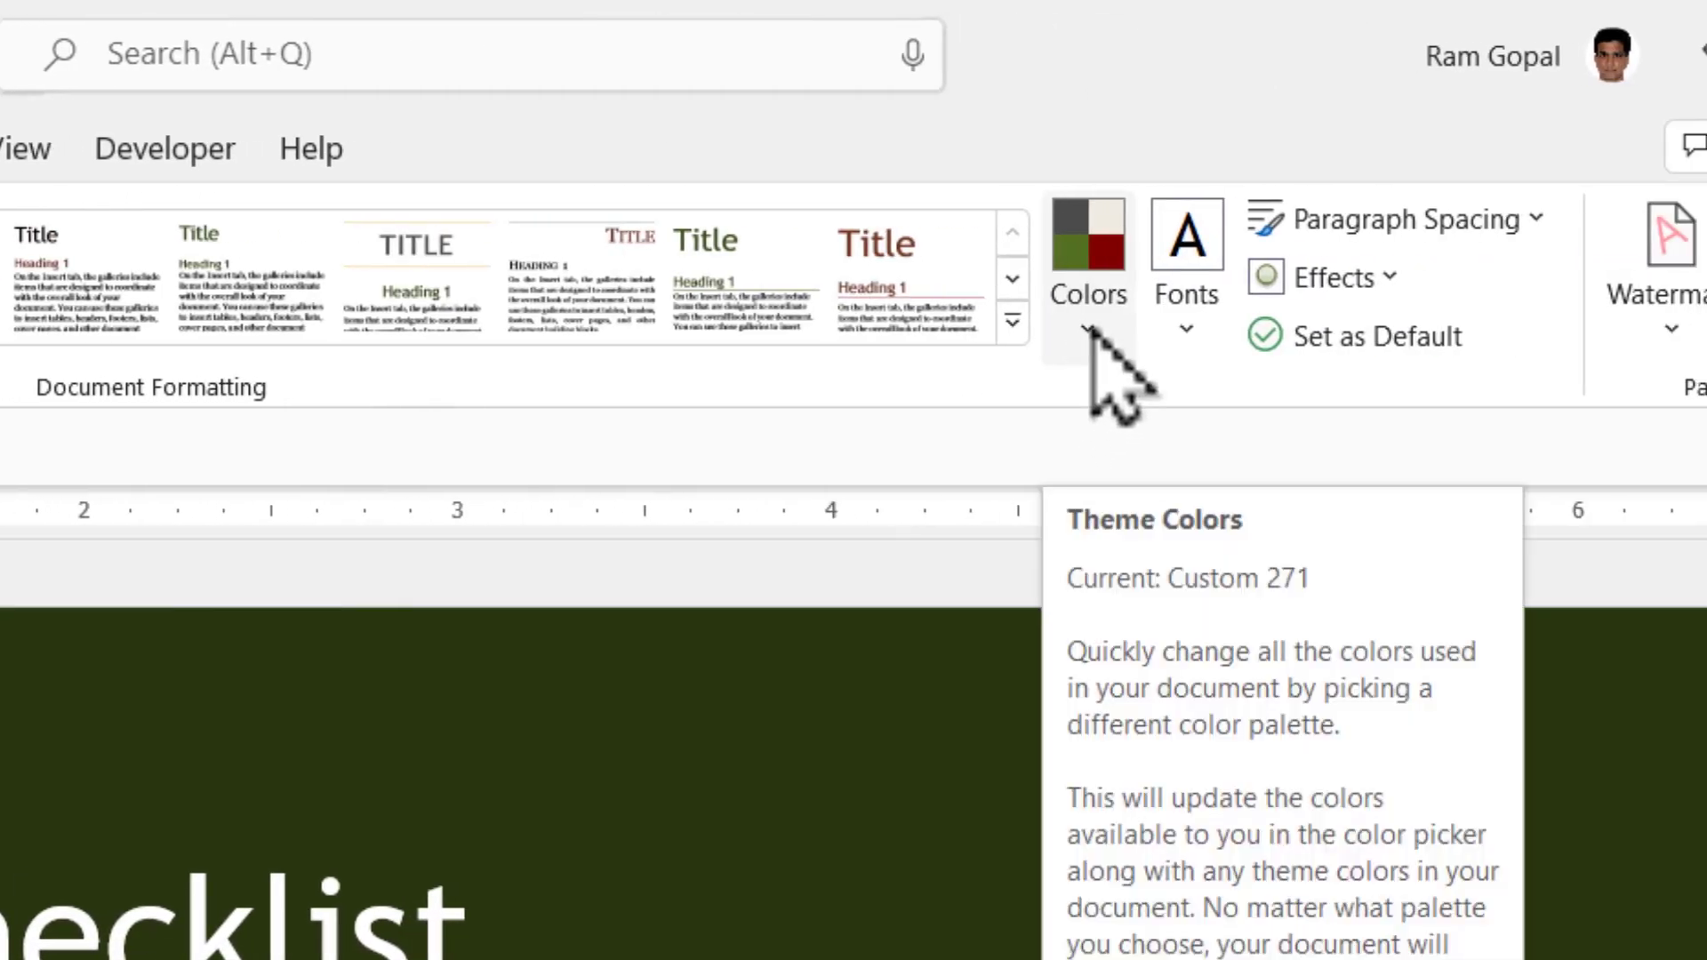
{"action": "left_click", "coordinate": [1090, 331]}
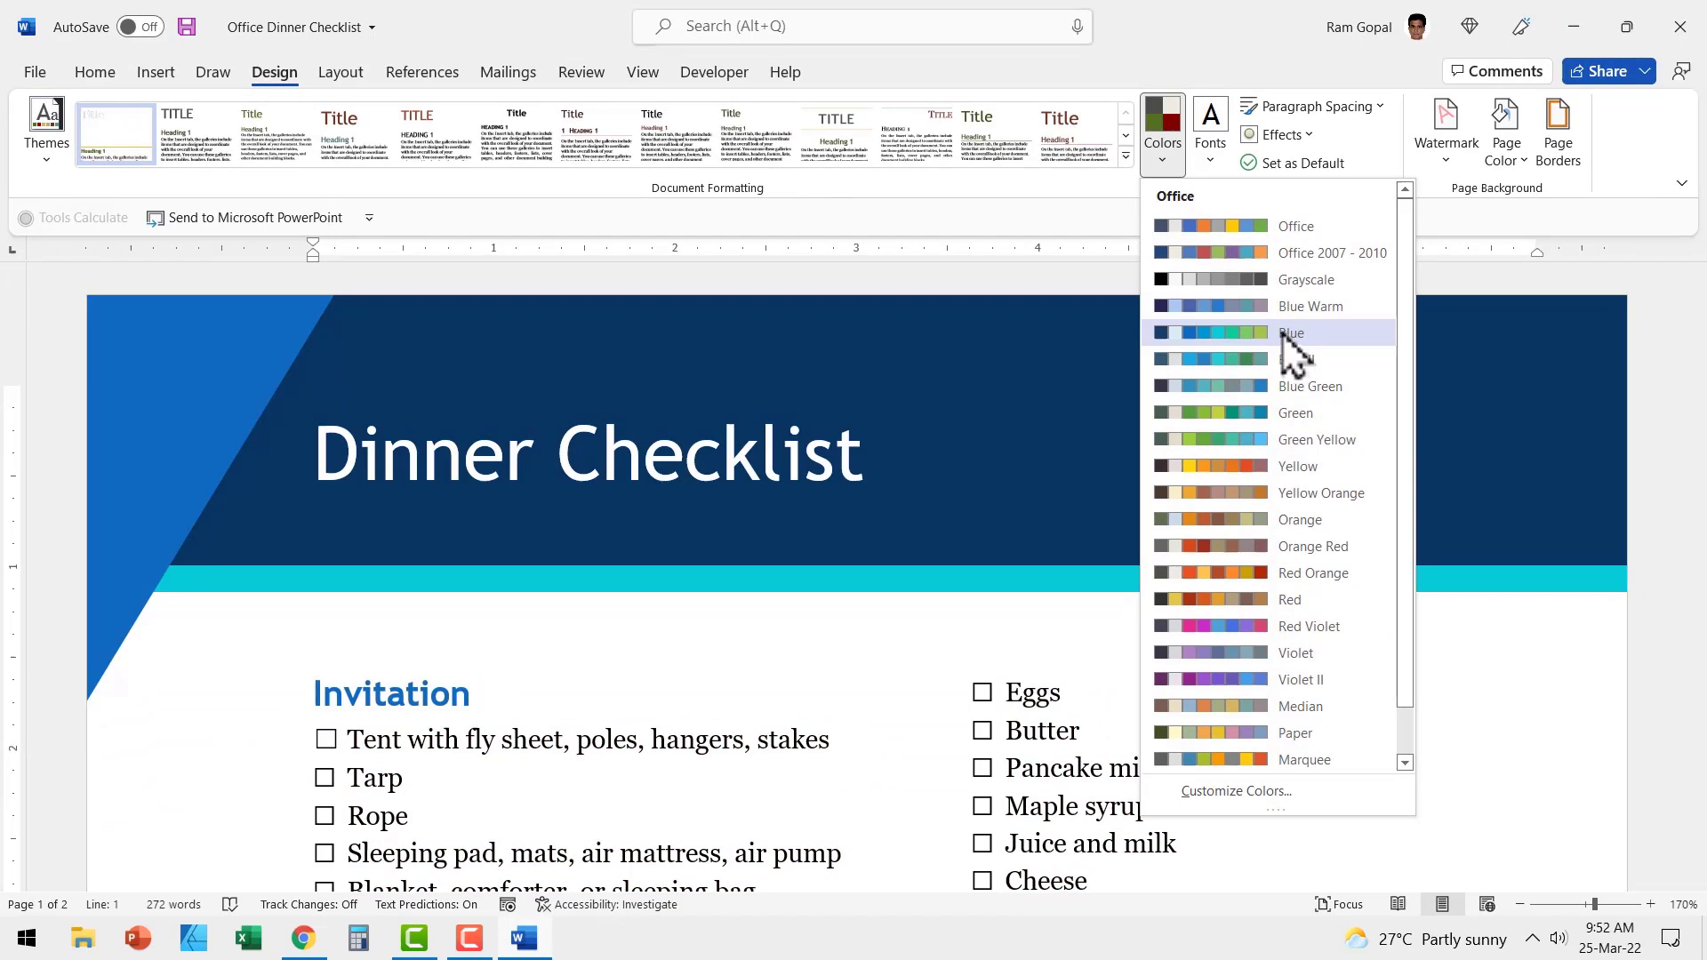
{"action": "left_click", "coordinate": [1282, 333]}
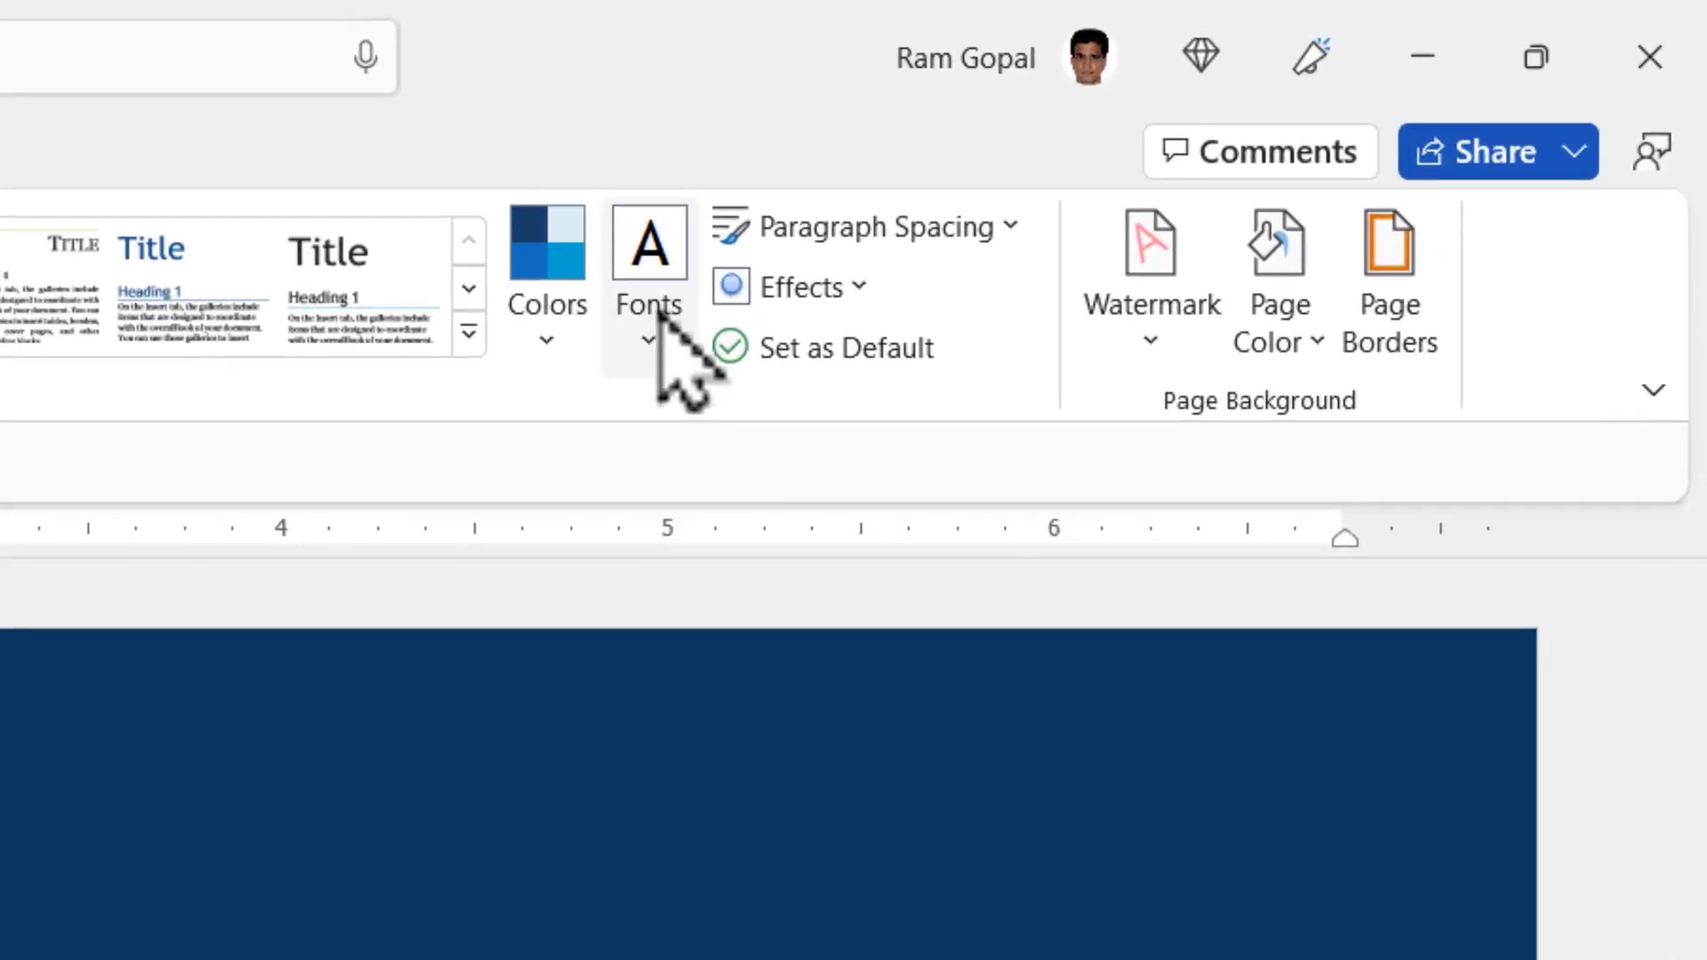
{"action": "left_click", "coordinate": [649, 338]}
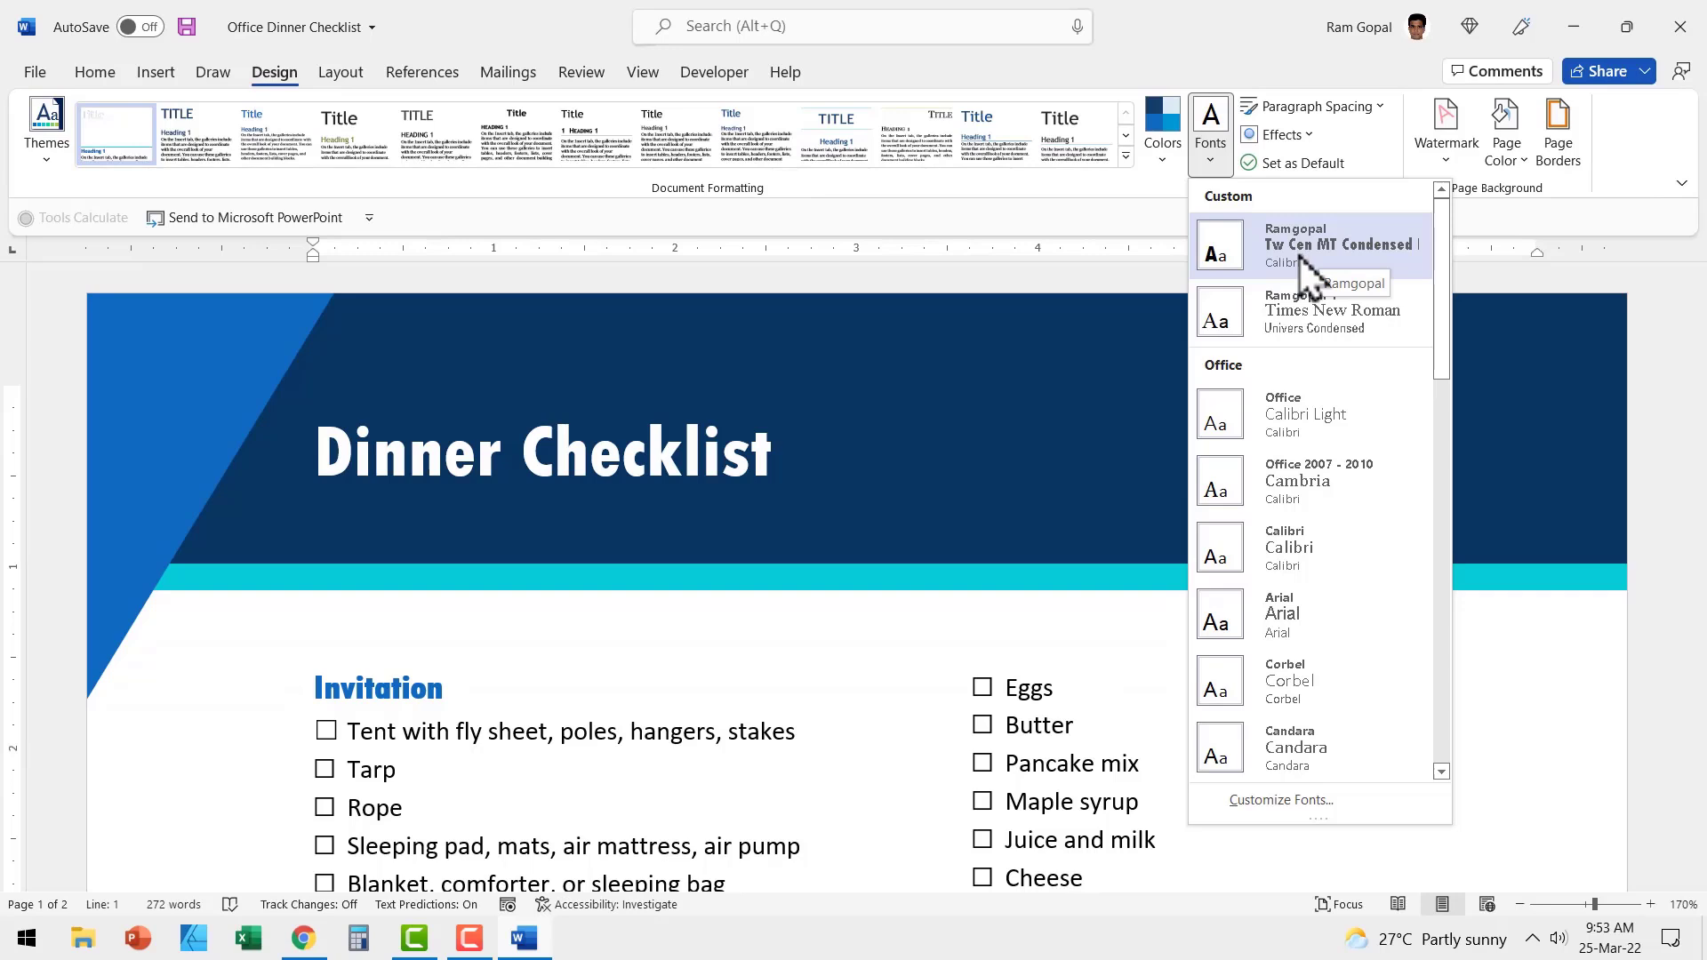
{"action": "left_click", "coordinate": [1292, 265]}
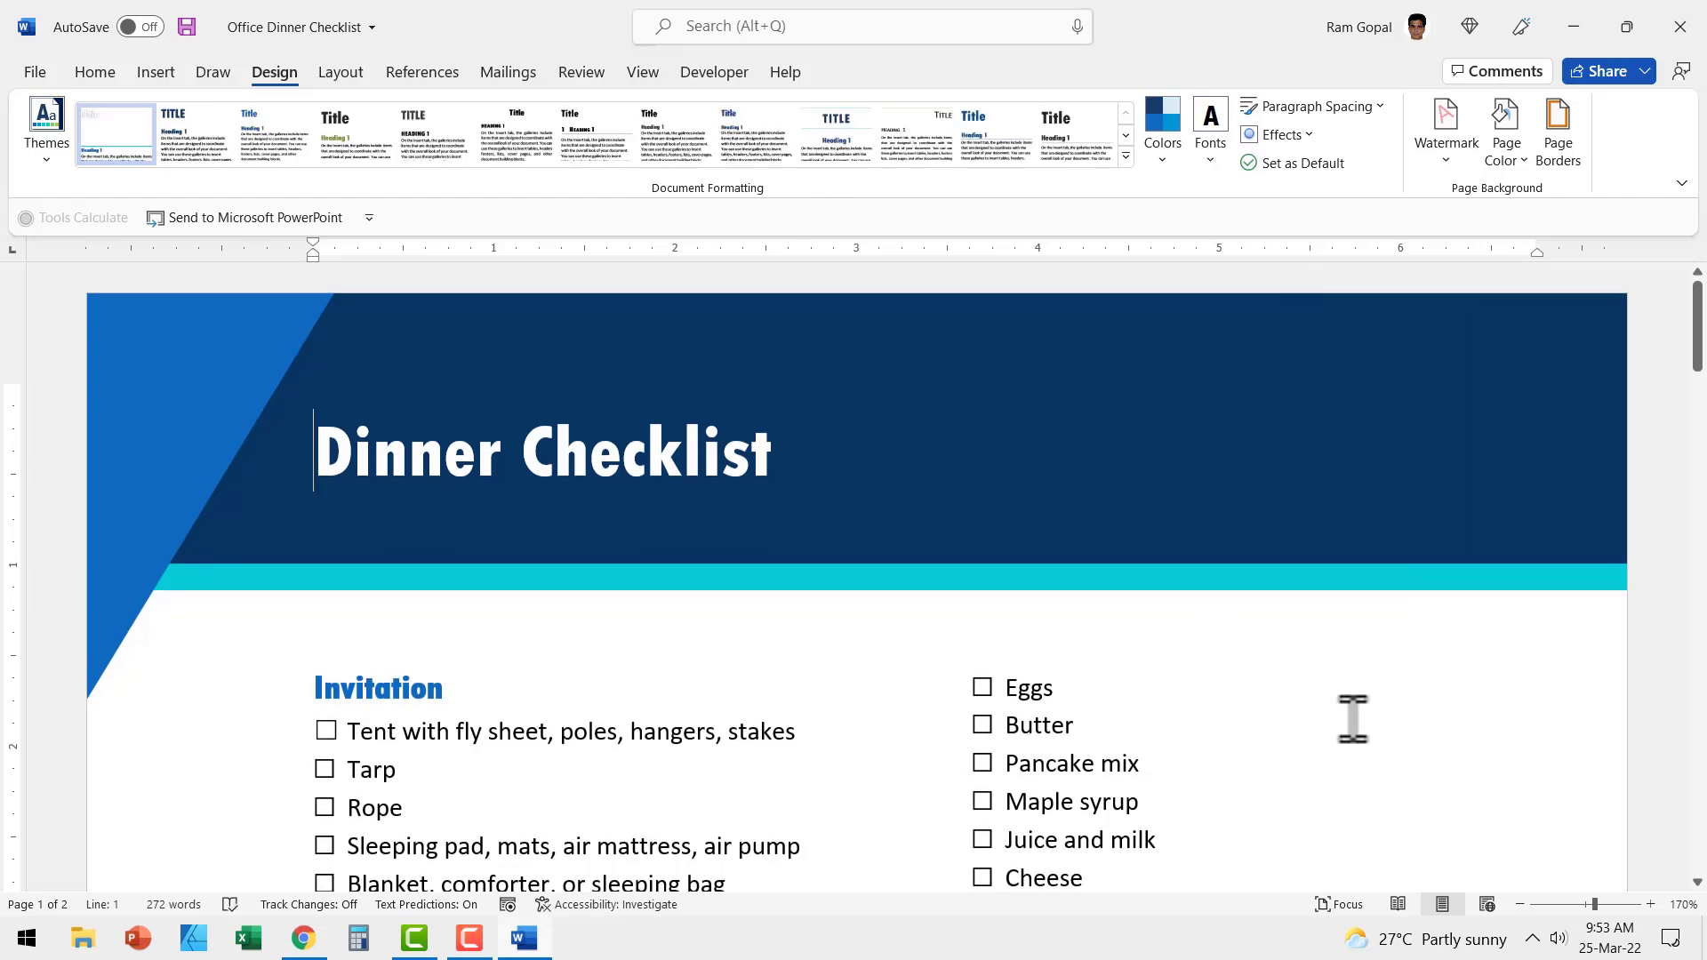
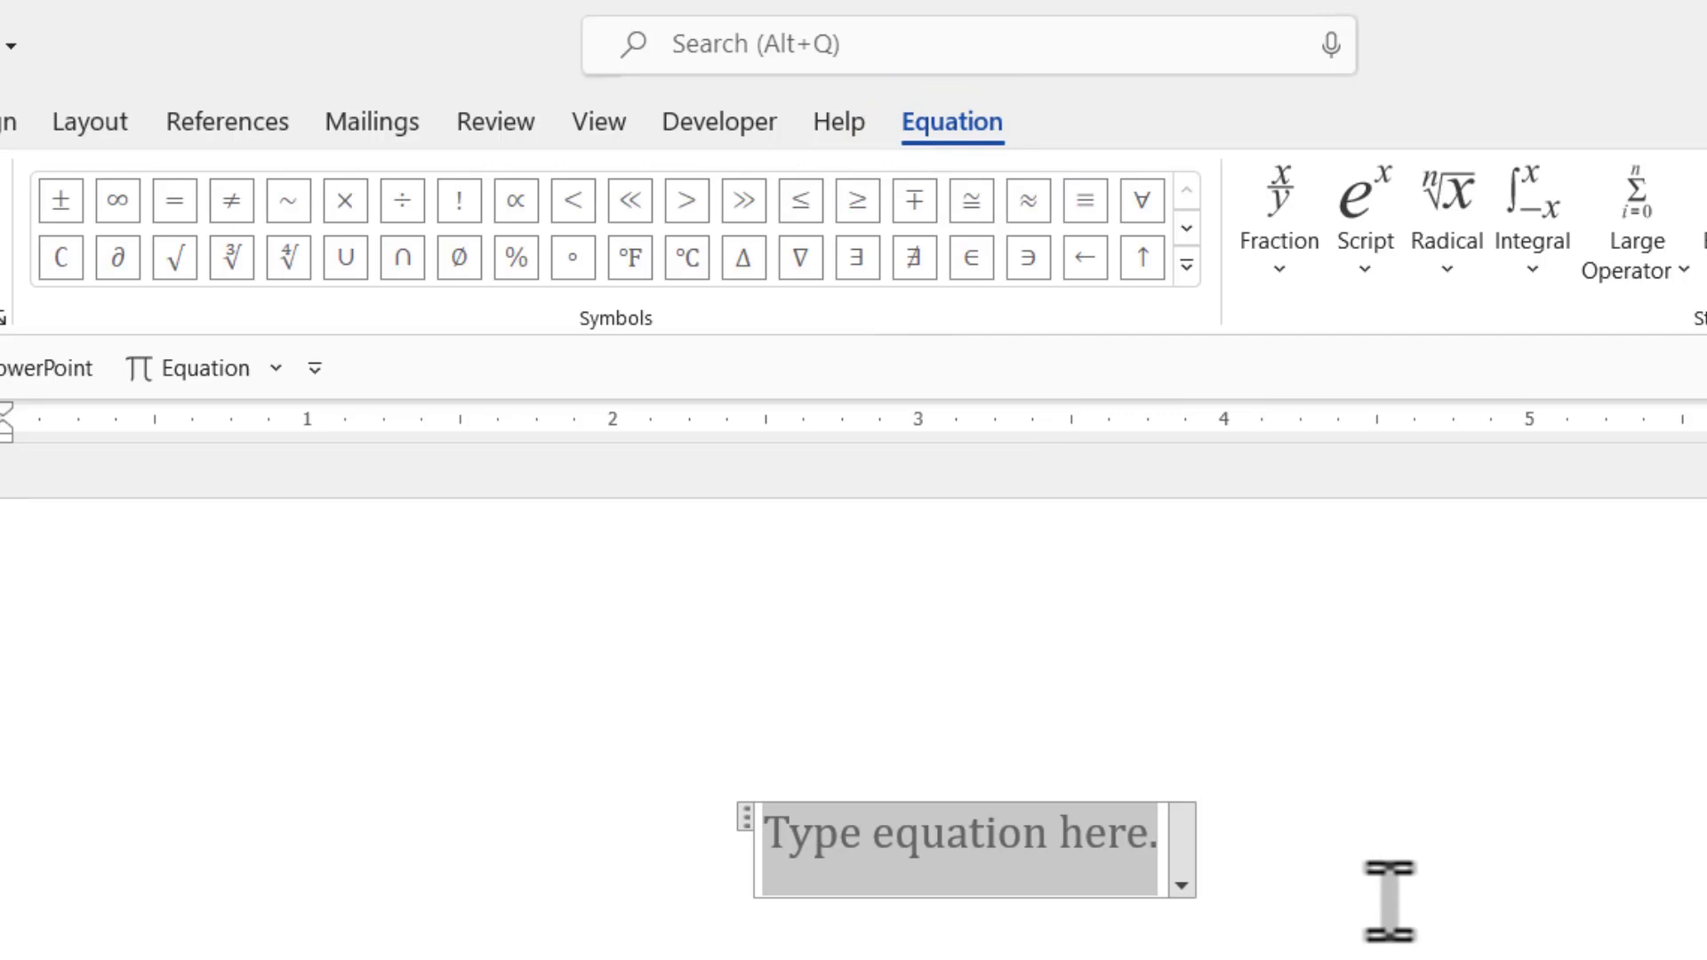
- Deselect the empty equation placeholder by placing the cursor outside it
{"action": "left_click", "coordinate": [1448, 880]}
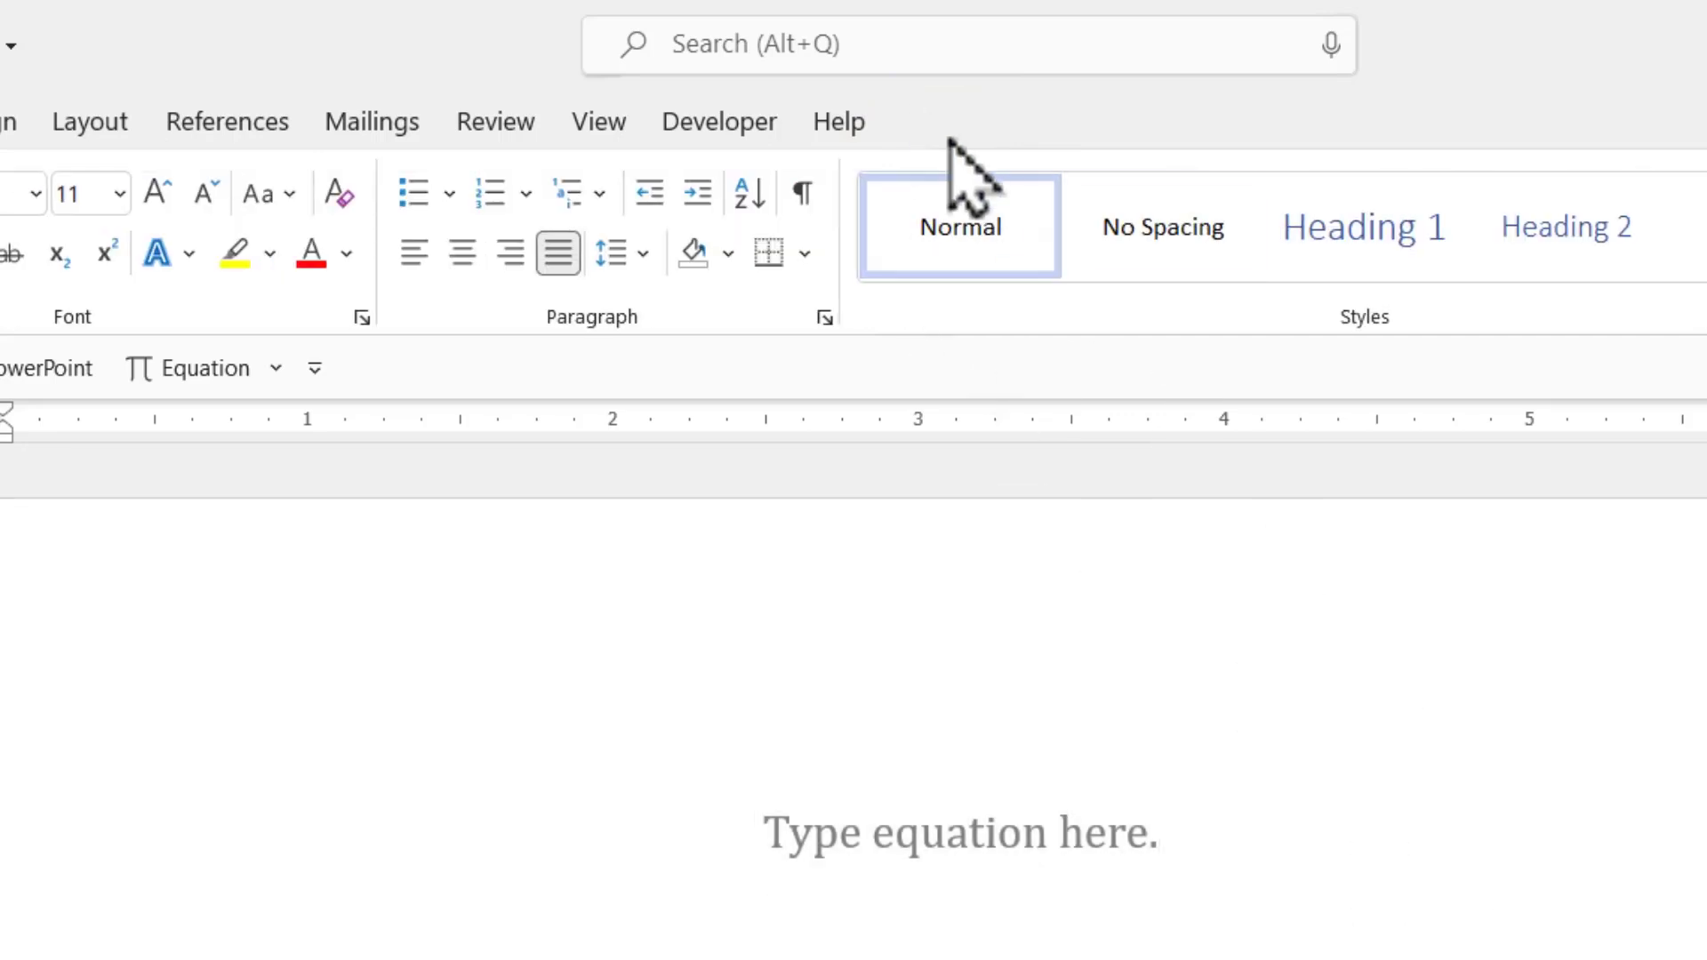
- Search for the "Insert comment" command, start a new comment on the blank document, and discard it
{"action": "left_click", "coordinate": [994, 841]}
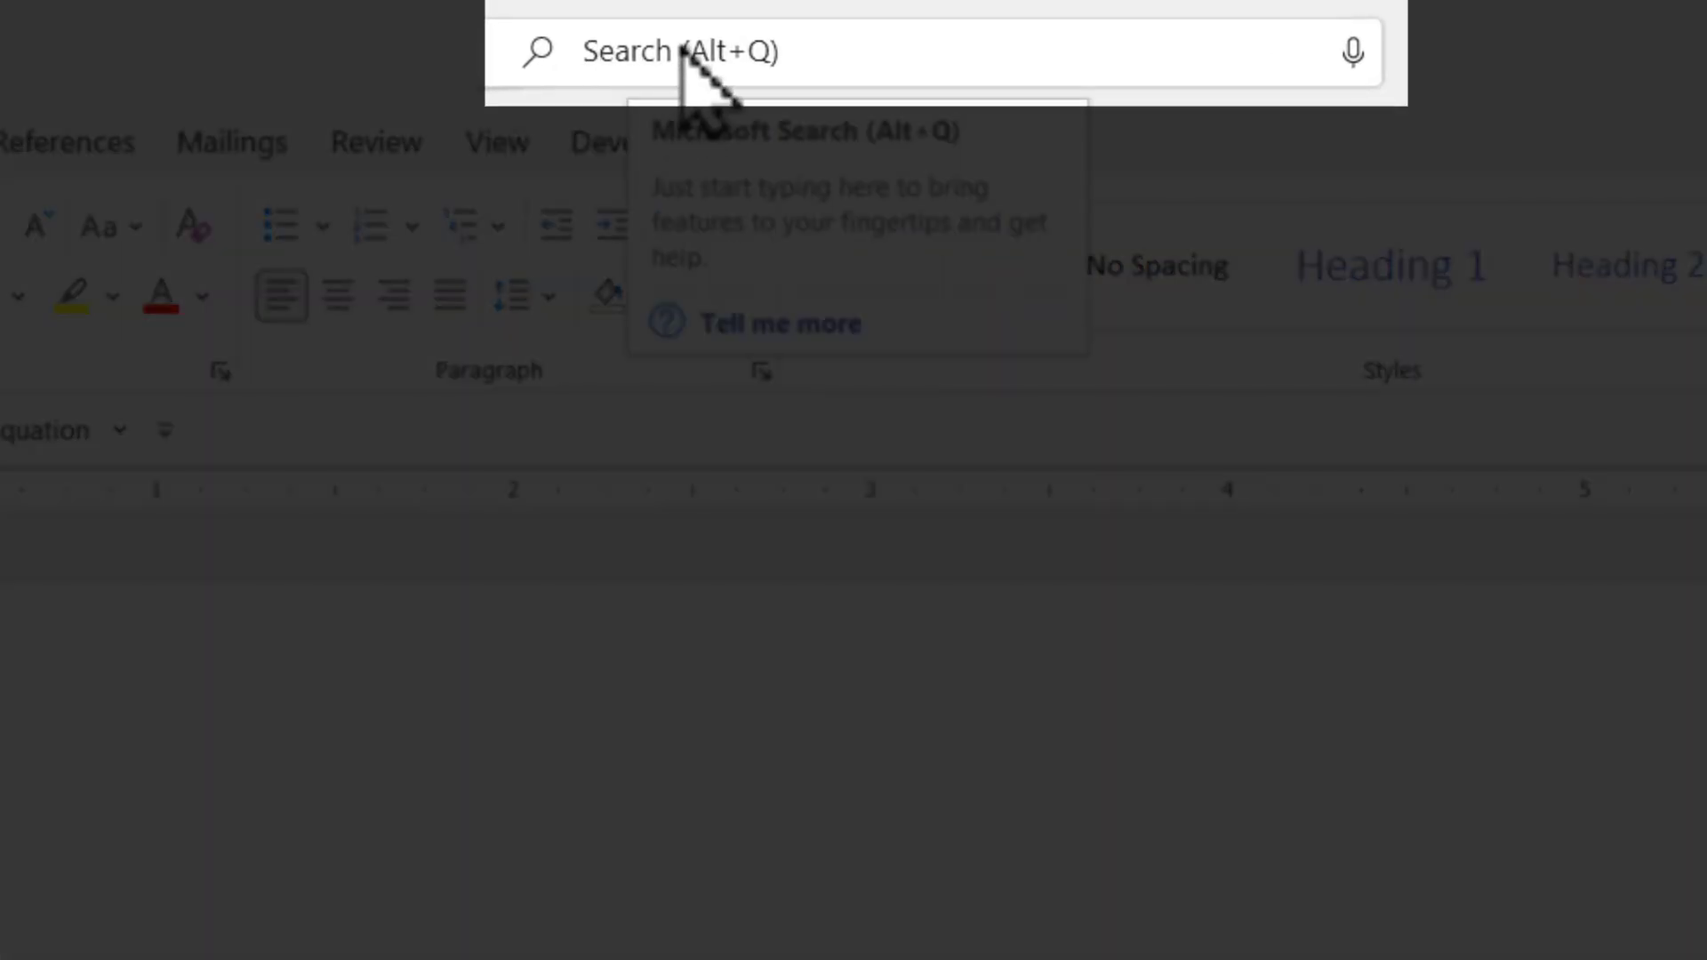
{"action": "left_click", "coordinate": [601, 54]}
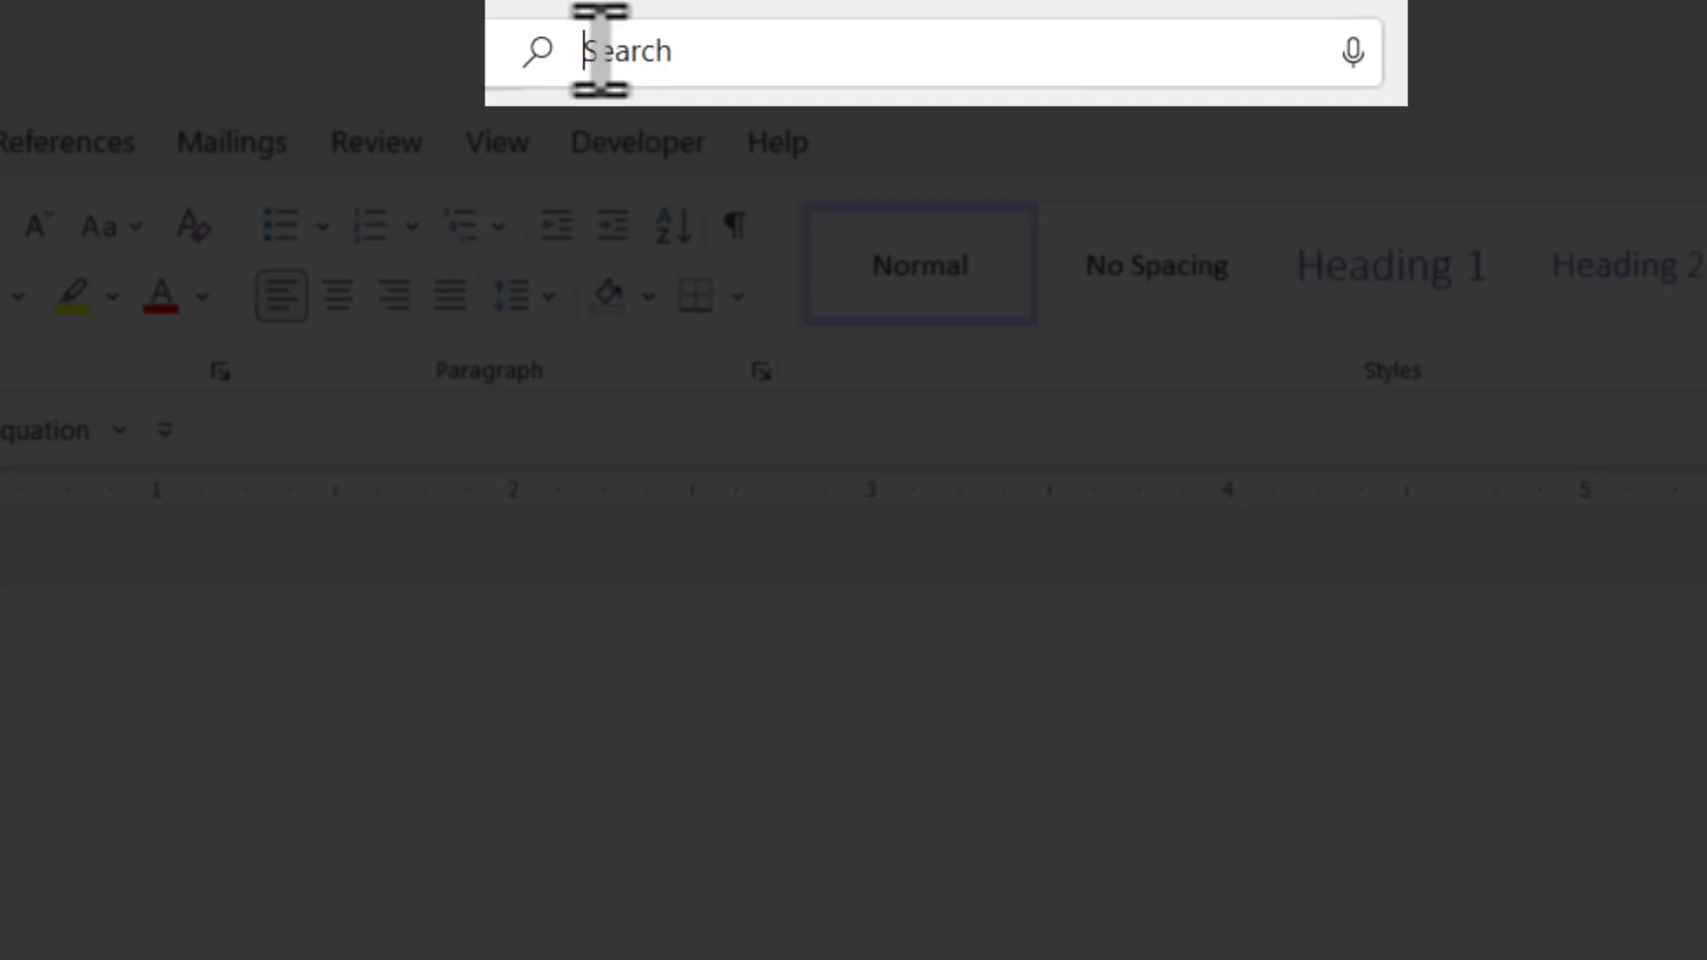
{"action": "type", "text": "Inser"}
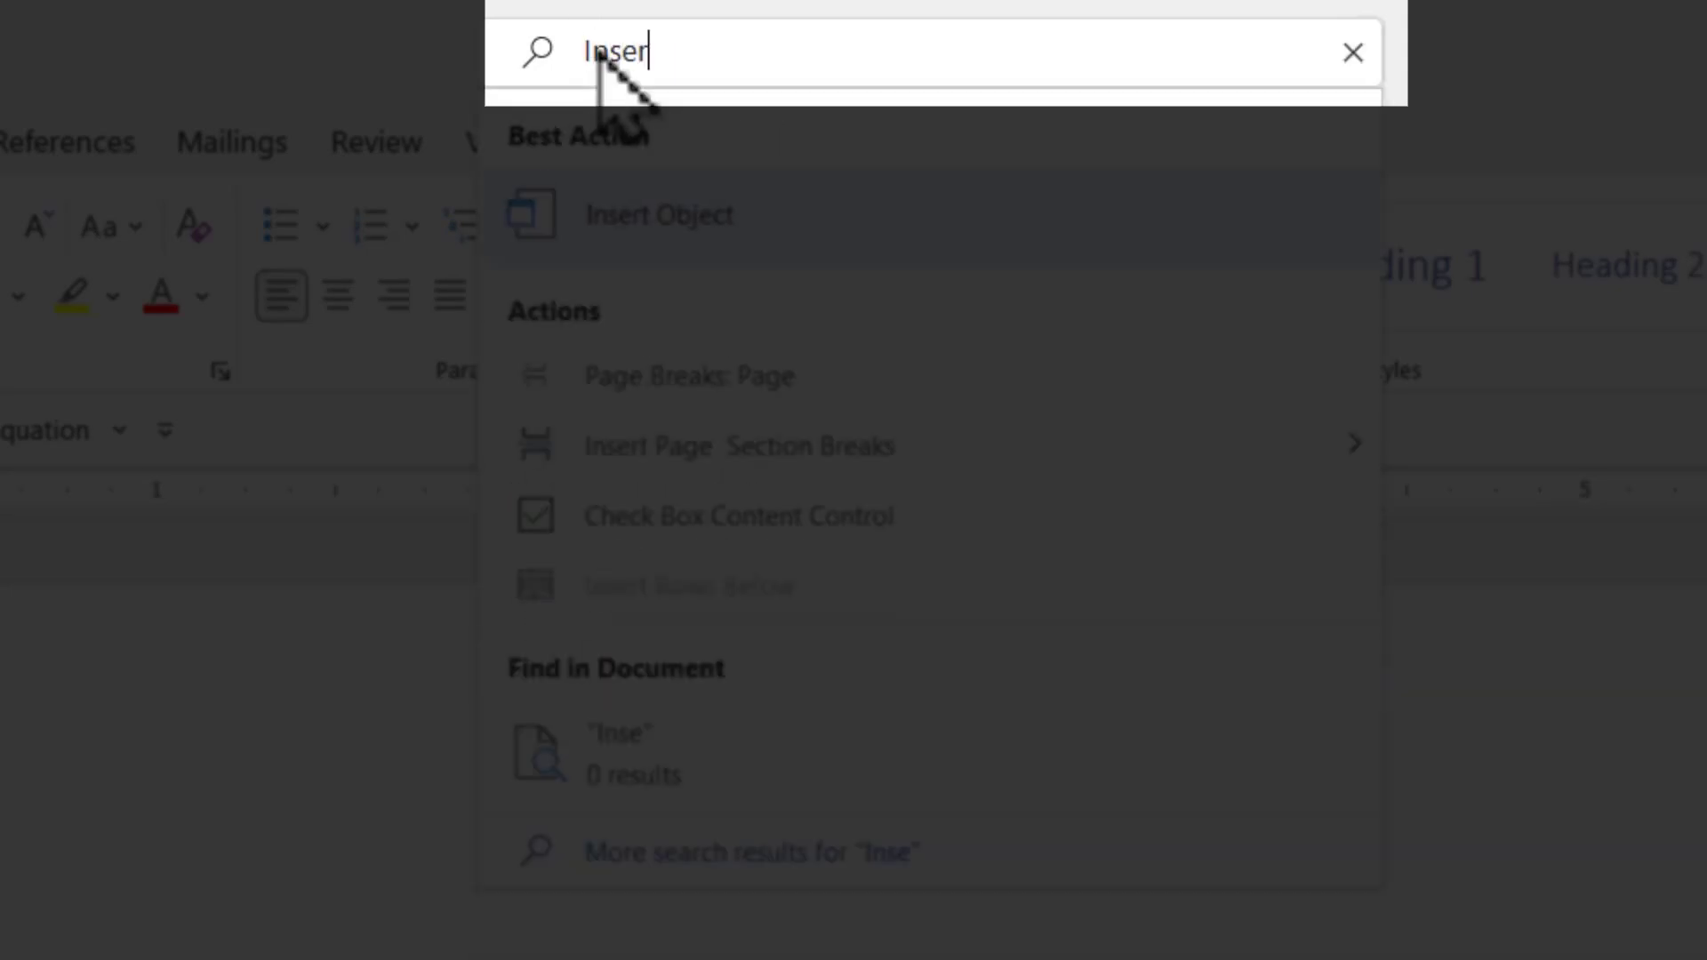
{"action": "type", "text": "t comment"}
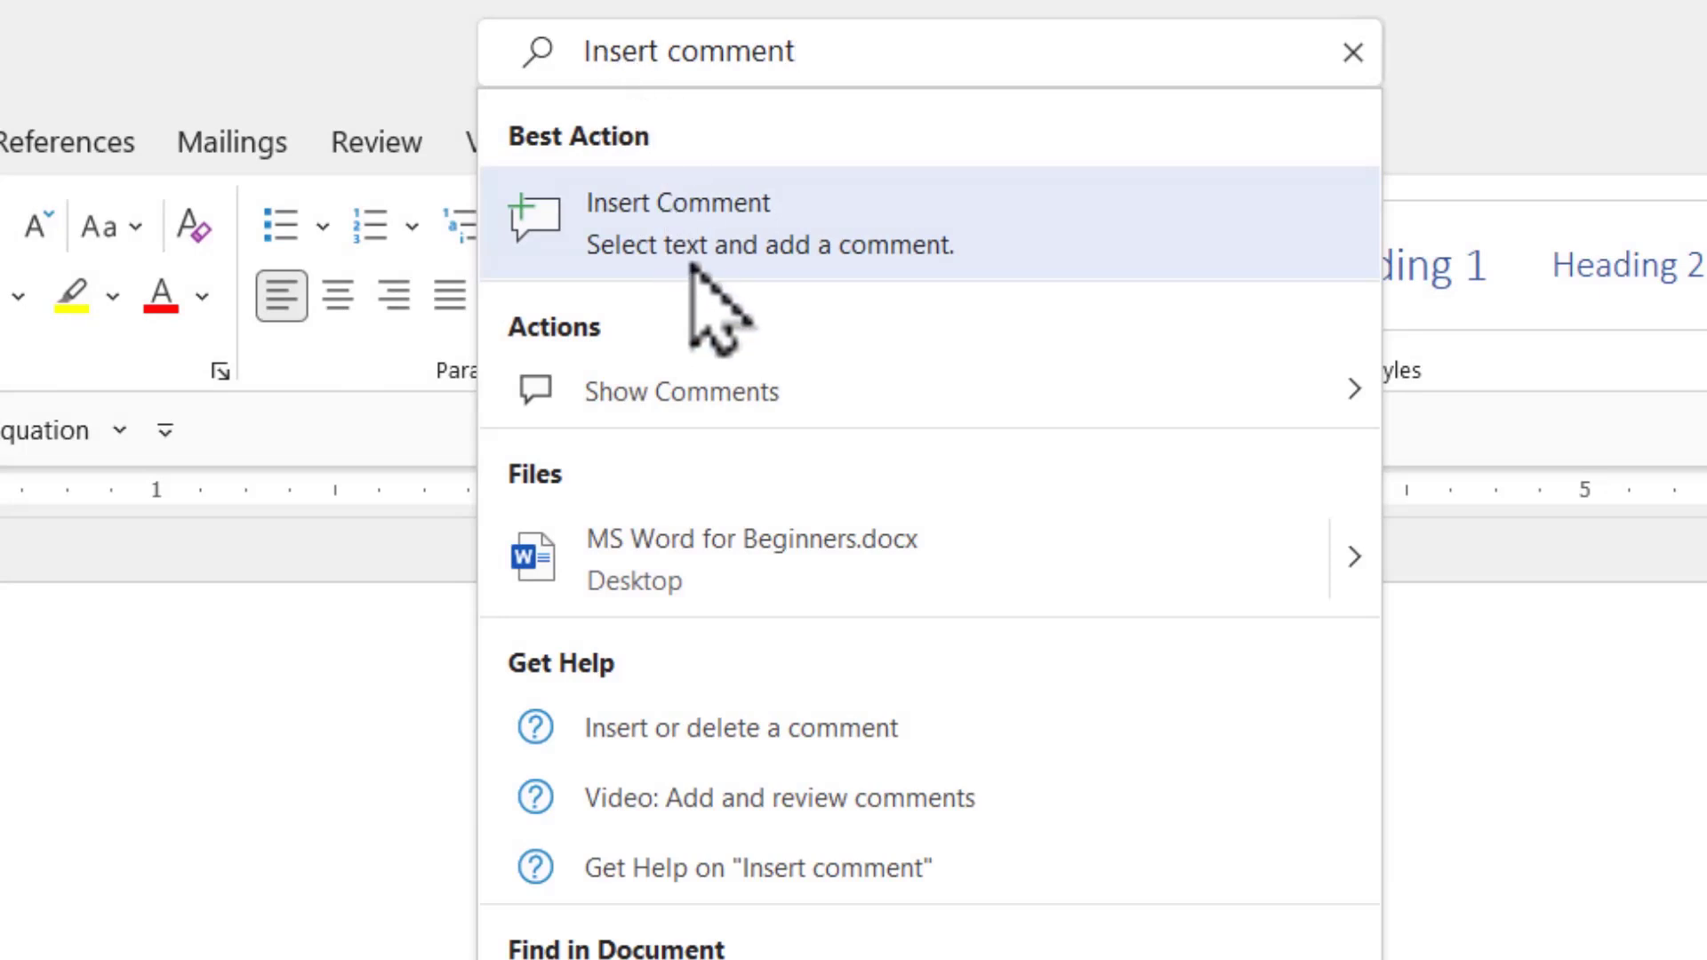
{"action": "left_click", "coordinate": [690, 238]}
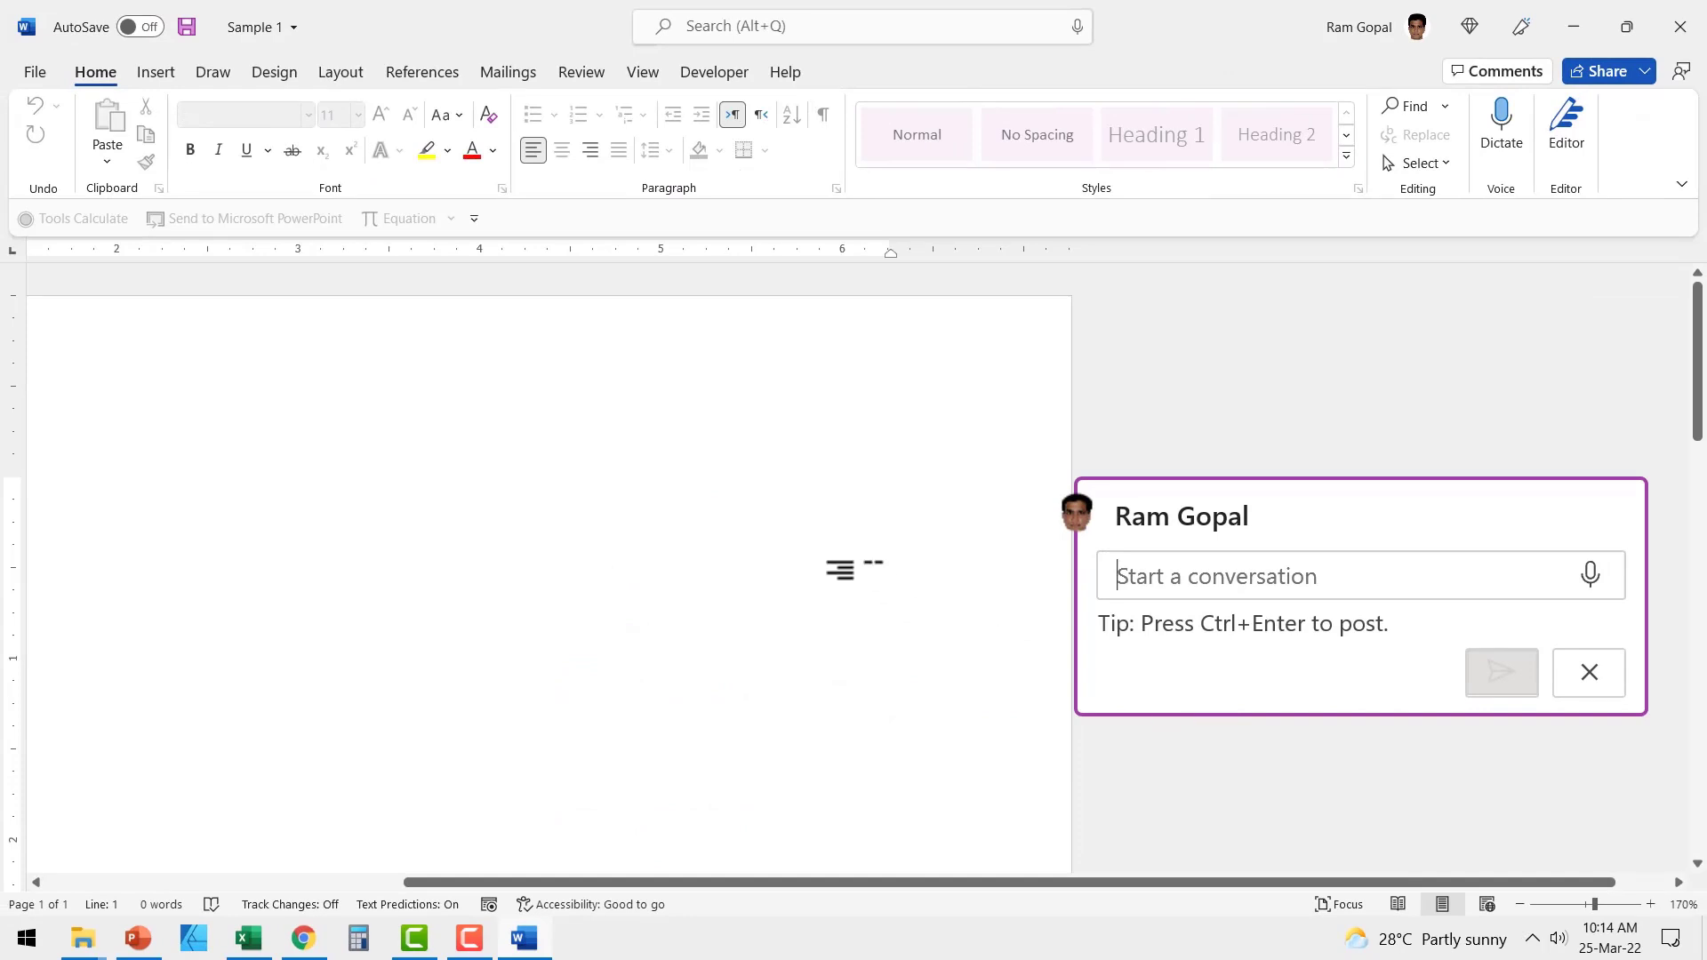
{"action": "left_click", "coordinate": [1590, 678]}
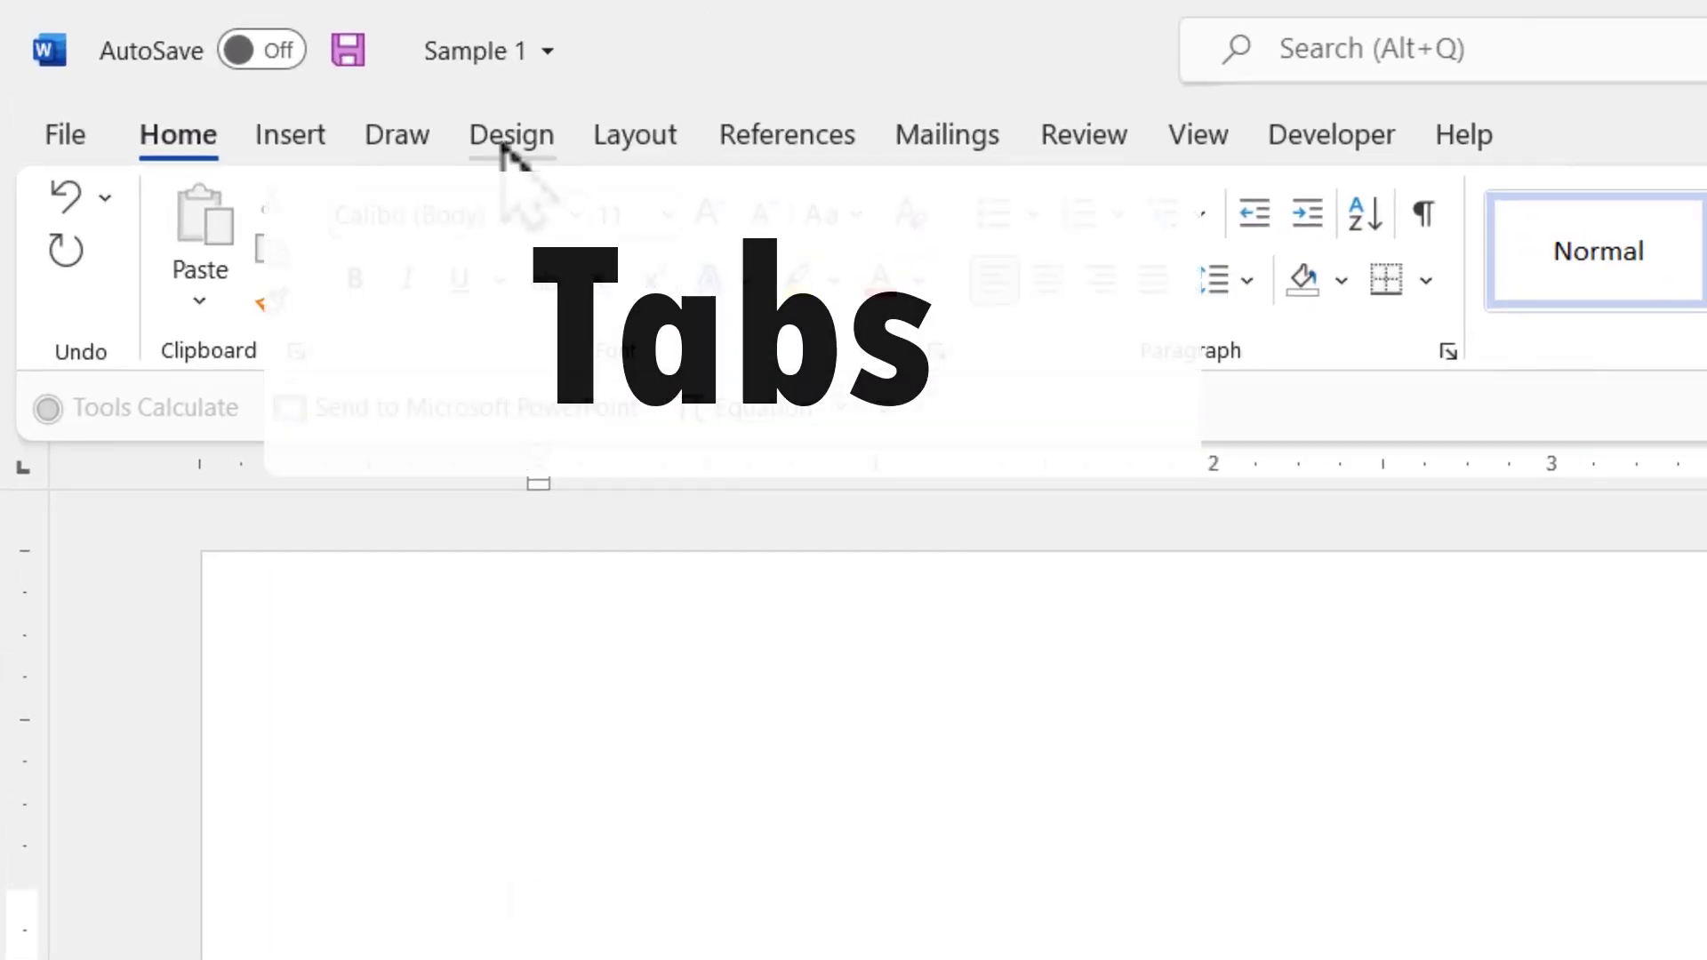
- Show the Design commands, zoom the page out and bring the zoom back to 160%
{"action": "left_click", "coordinate": [505, 138]}
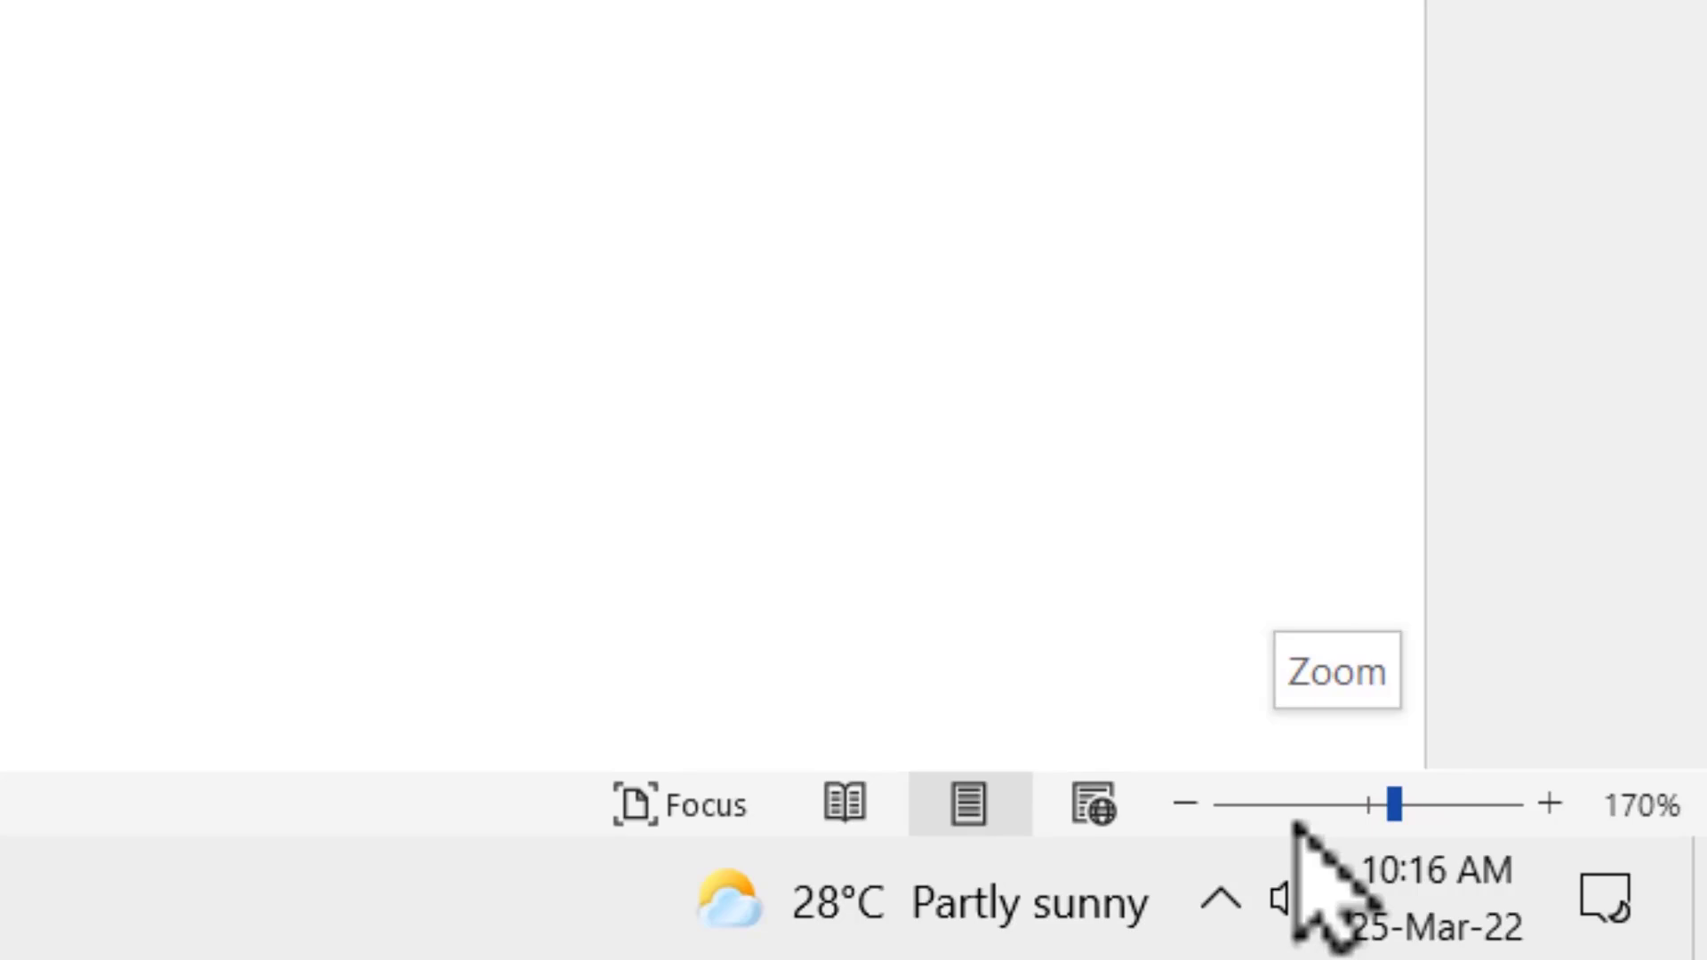
{"action": "left_click", "coordinate": [1185, 803]}
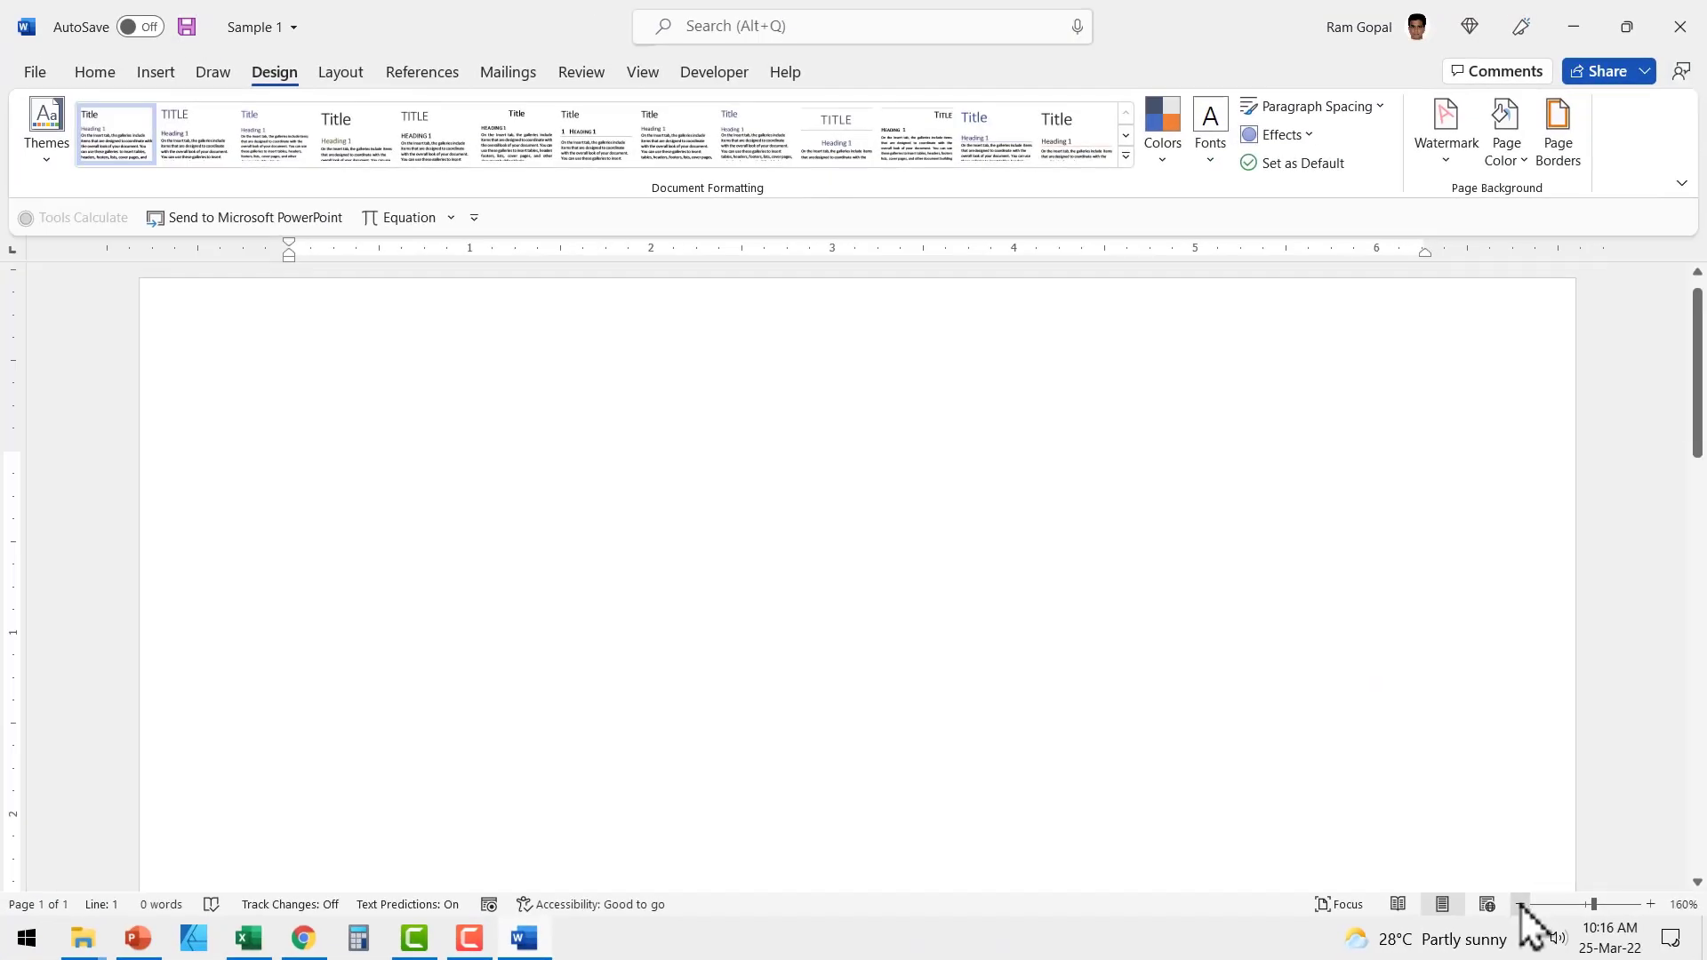
{"action": "left_click", "coordinate": [1521, 904]}
{"action": "left_click", "coordinate": [1520, 904]}
{"action": "left_click", "coordinate": [1650, 904]}
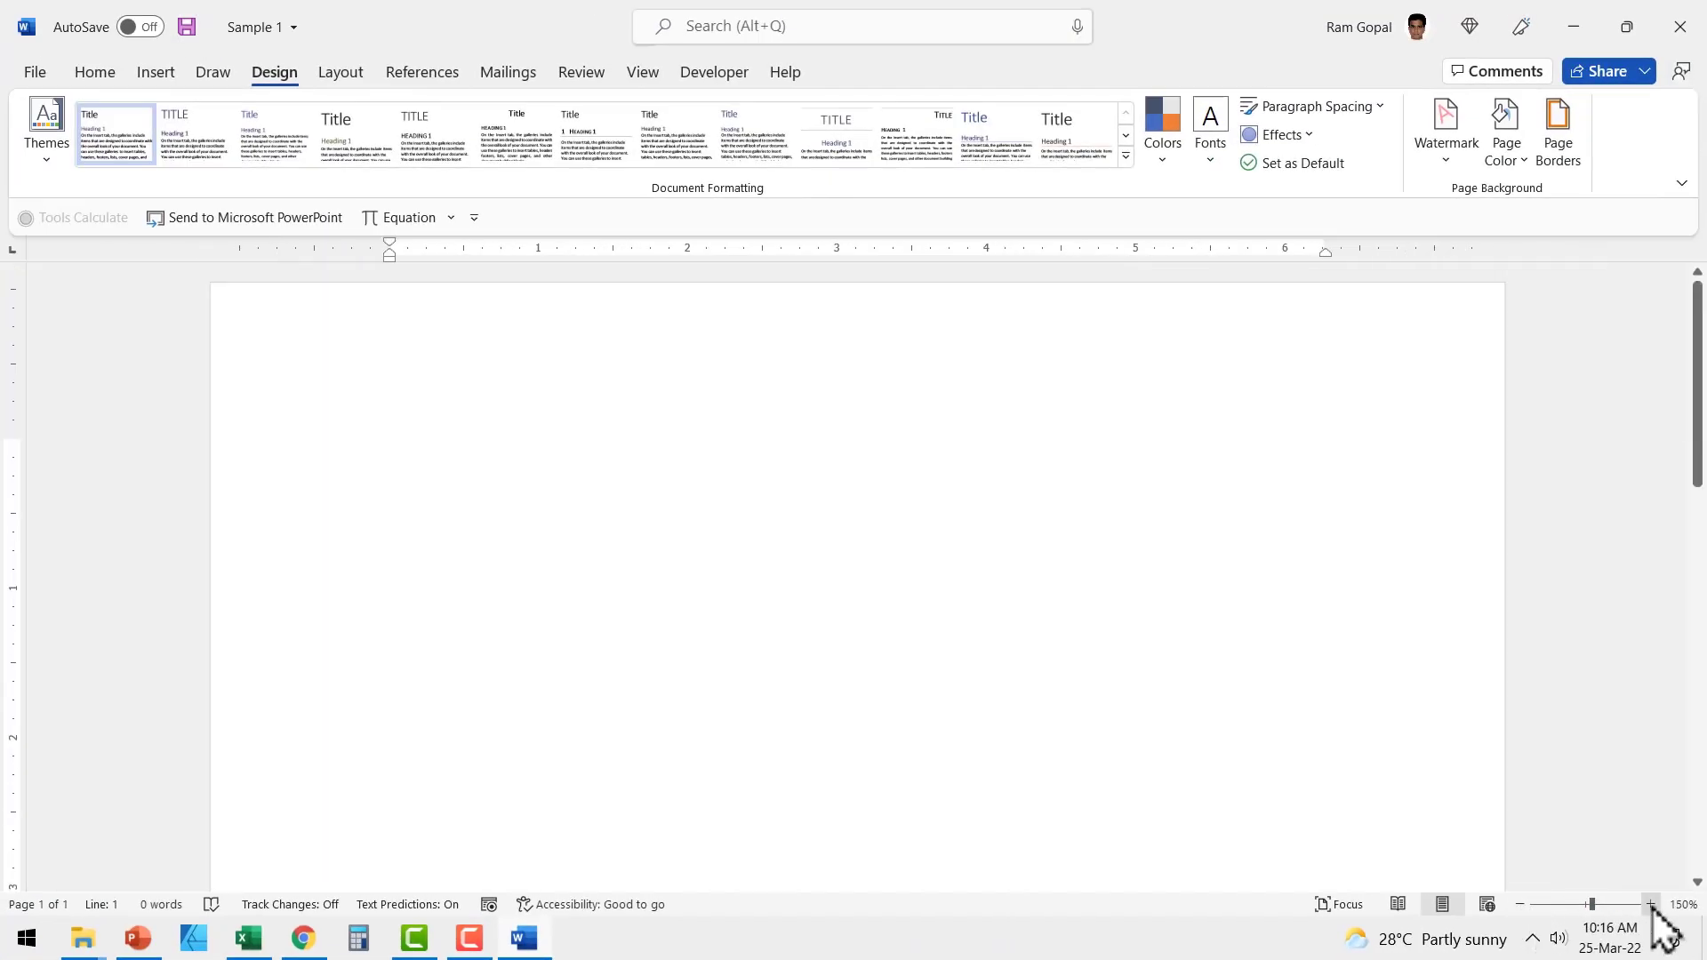
{"action": "left_click", "coordinate": [1650, 905]}
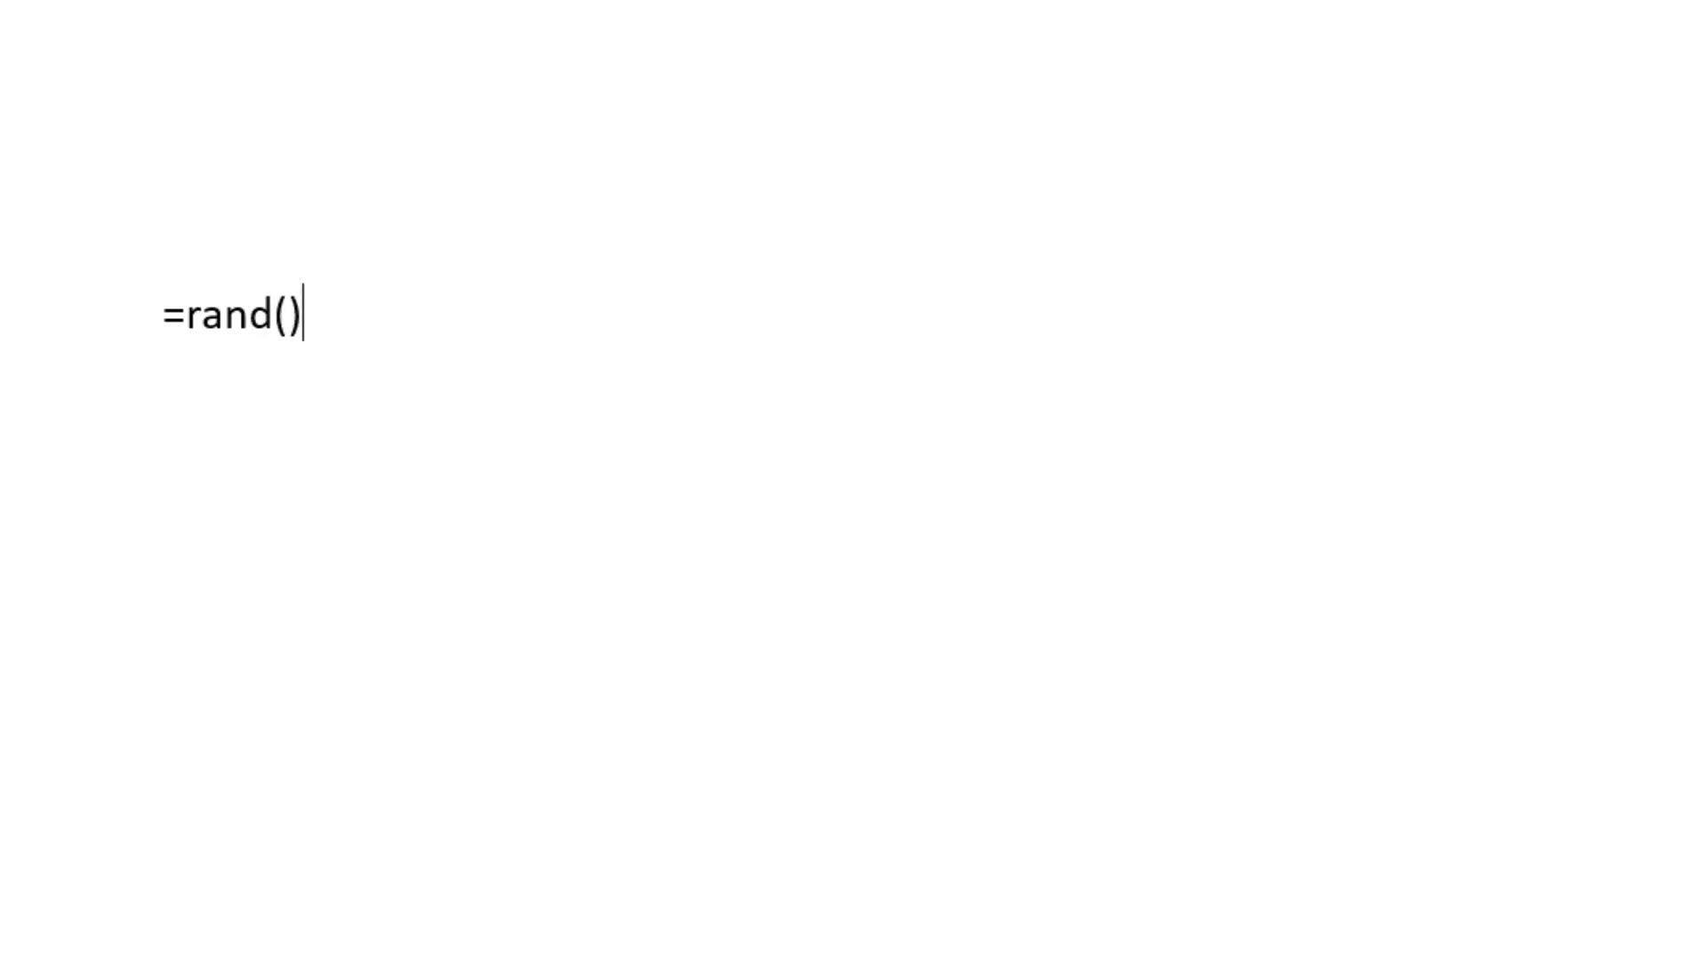
- Generate sample paragraphs with =rand() and add the line "First Heading:" above the paragraph beginning "Themes and styles"
{"action": "key", "text": "Return"}
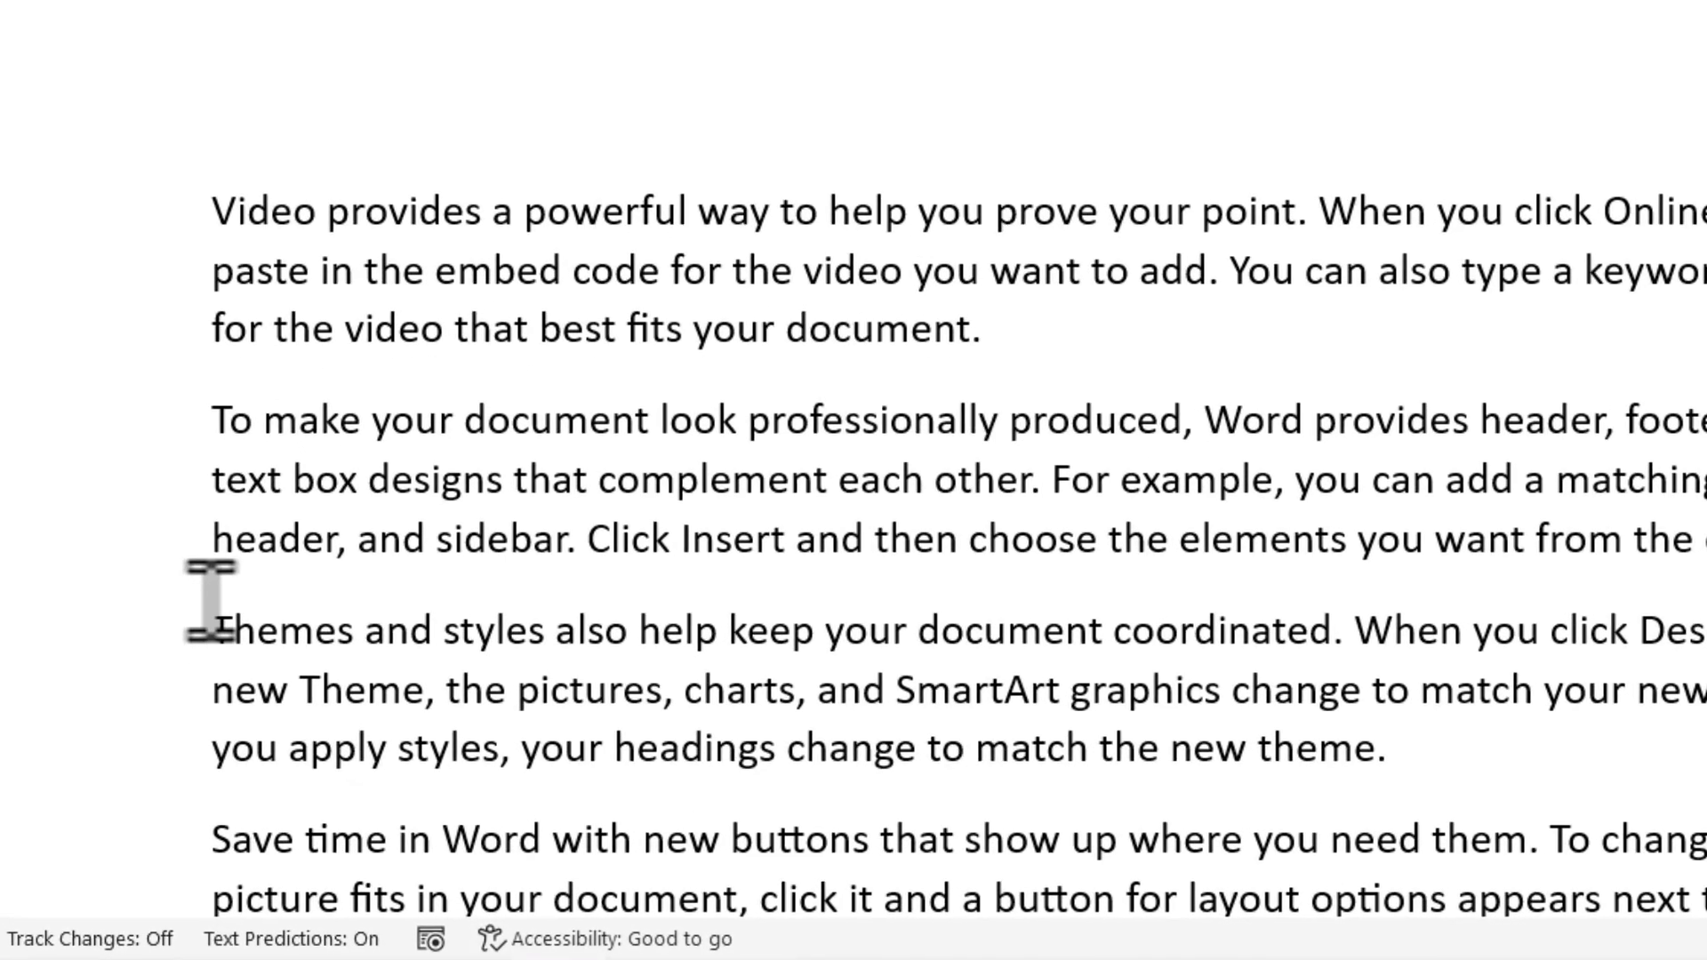
{"action": "left_click", "coordinate": [322, 727]}
{"action": "key", "text": "Return"}
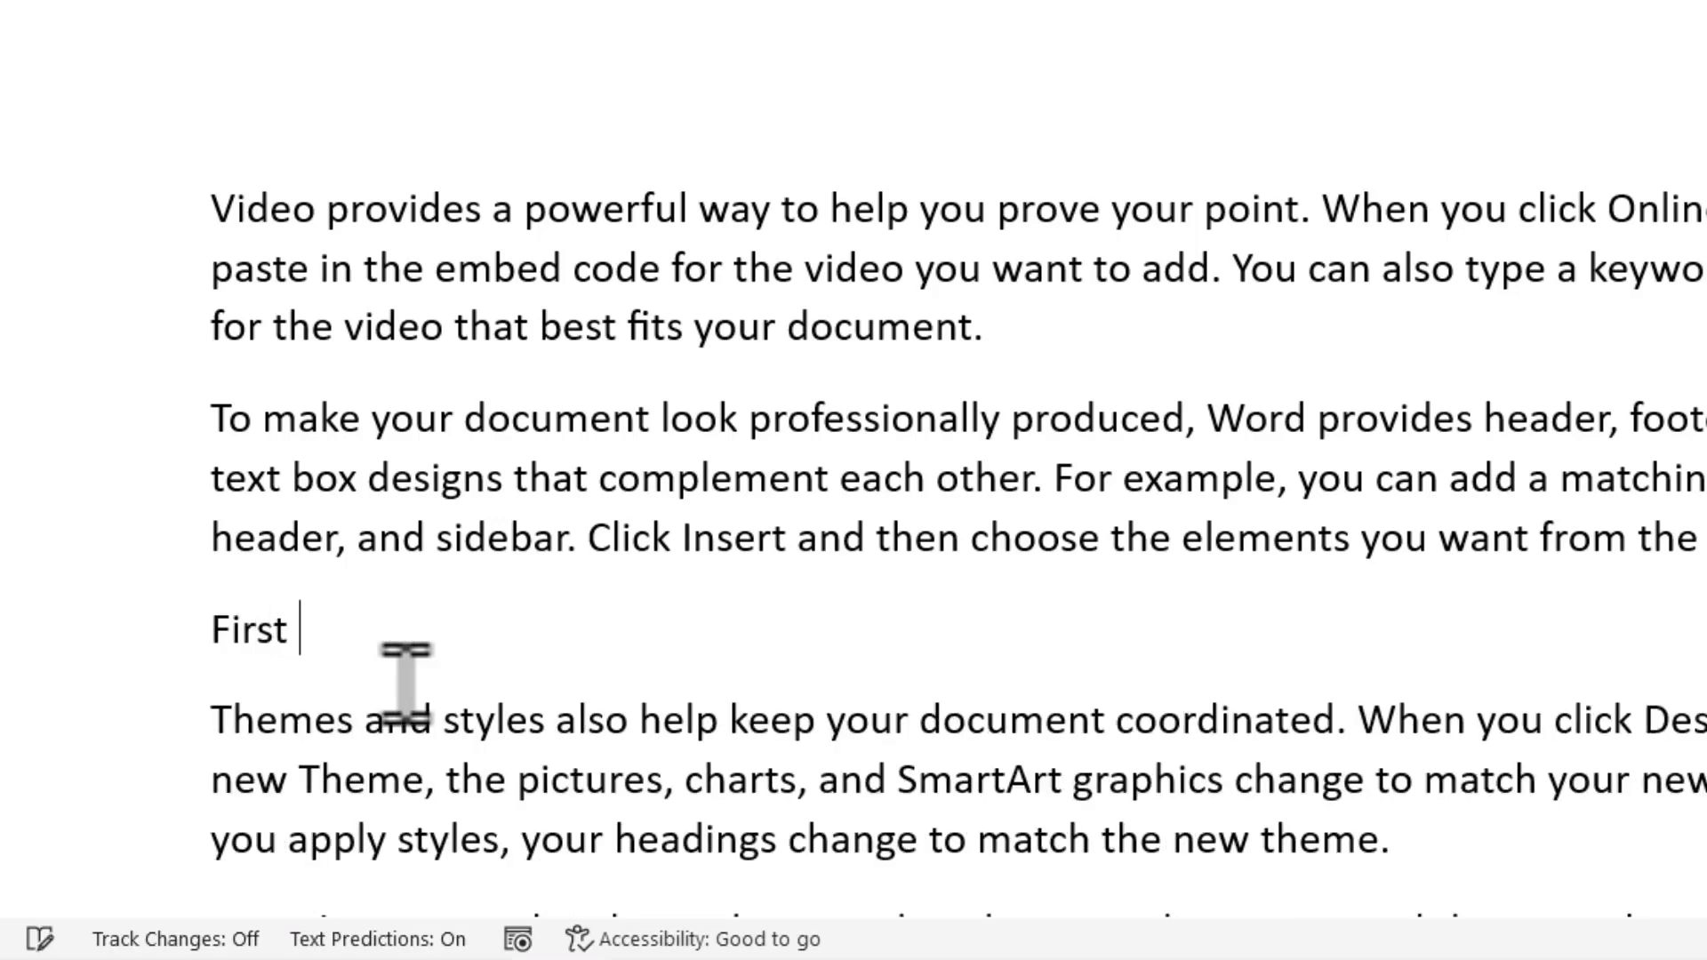
- Insert the line "Second Heading:" above the paragraph beginning "Reading is easier, too"
{"action": "key", "text": "ctrl+Down"}
{"action": "key", "text": "ctrl+Down"}
{"action": "key", "text": "ctrl+Down"}
{"action": "key", "text": "ctrl+Down"}
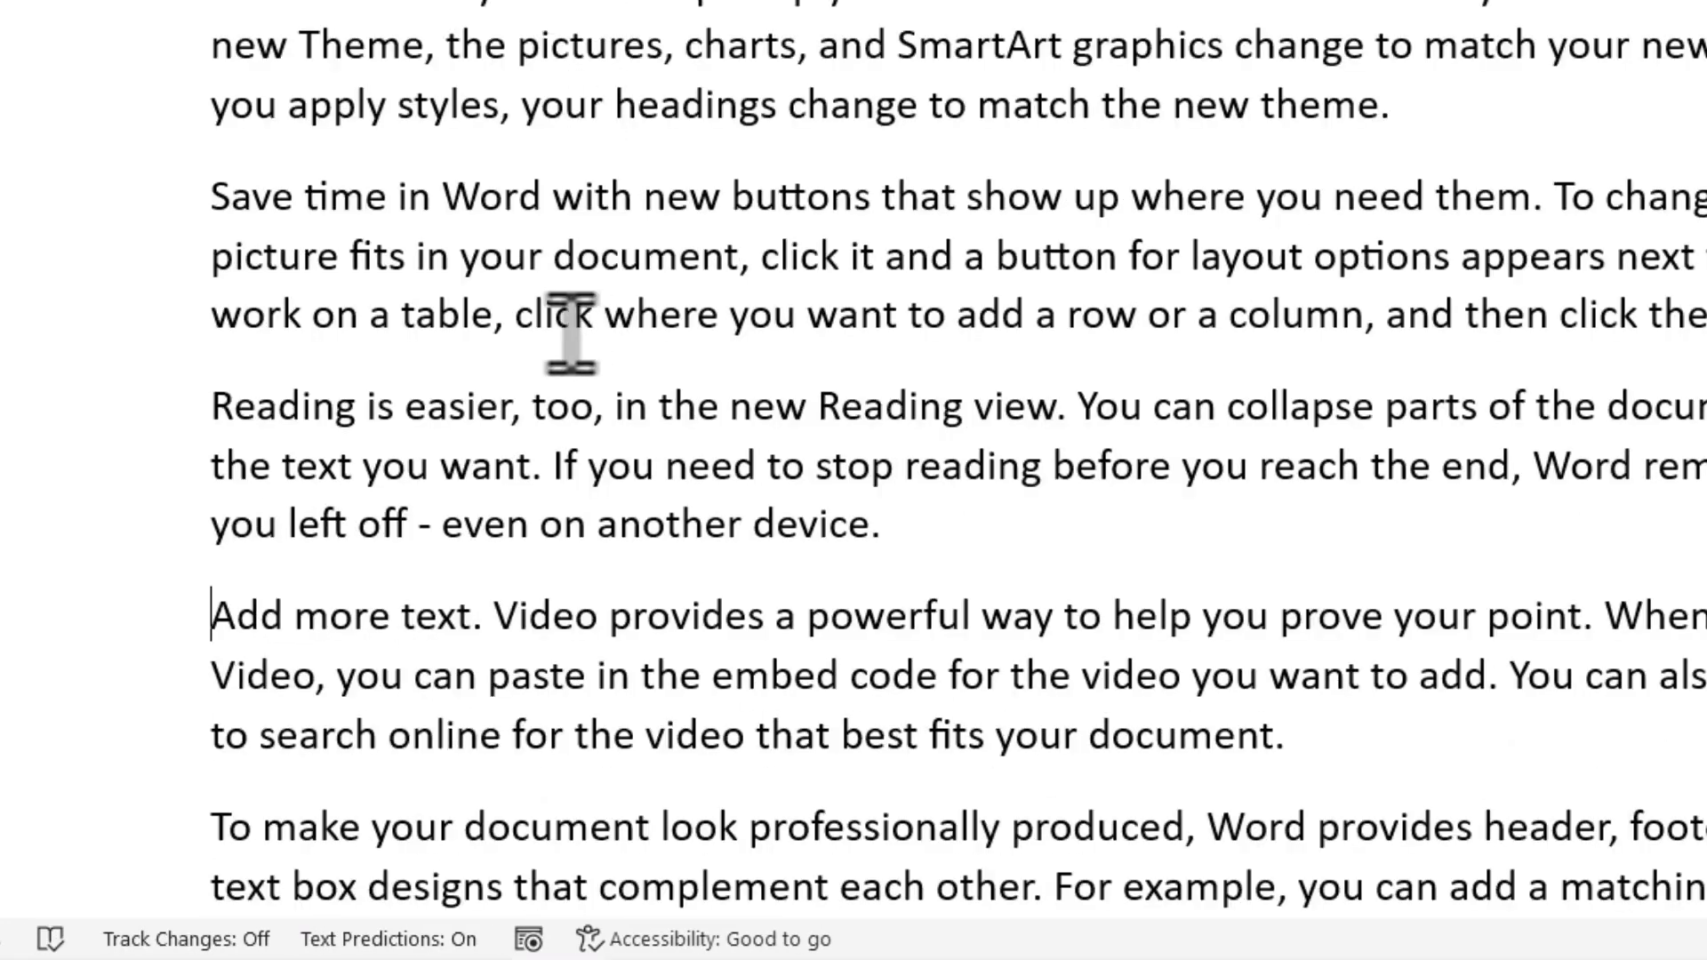
{"action": "left_click", "coordinate": [203, 407]}
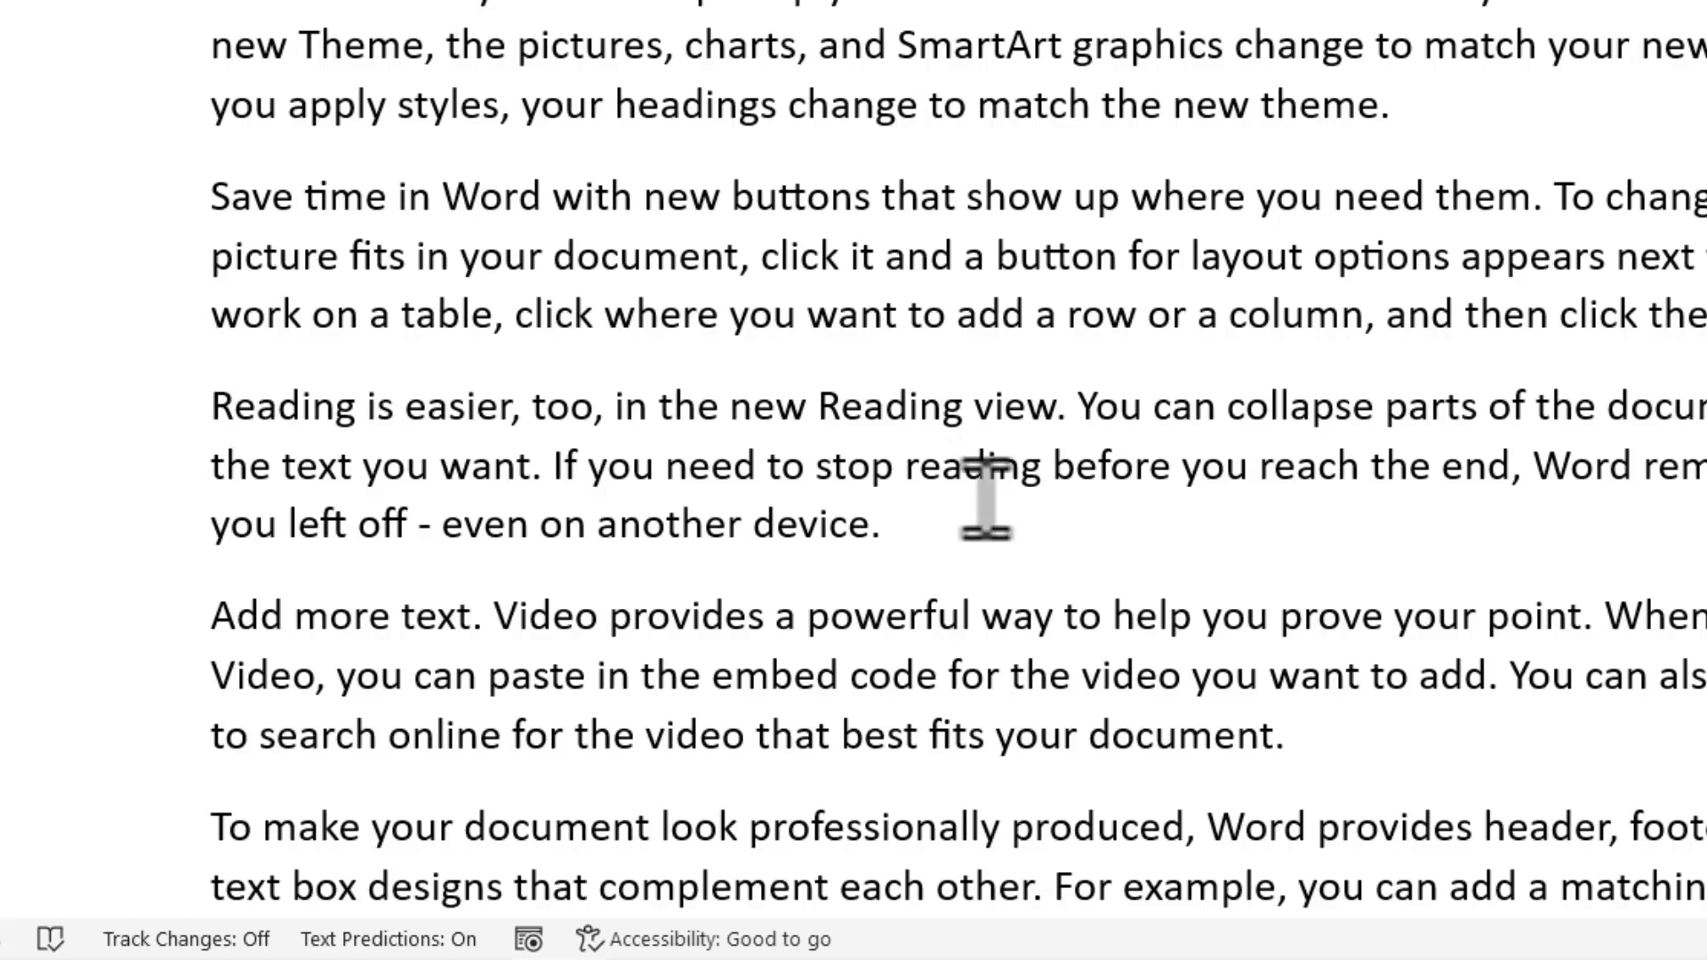
{"action": "type", "text": "Second Heading:"}
{"action": "key", "text": "Return"}
- Add the line "Fourstep process:" below the last paragraph of the document
{"action": "scroll", "coordinate": [1014, 533], "scroll_direction": "down", "scroll_amount": 10}
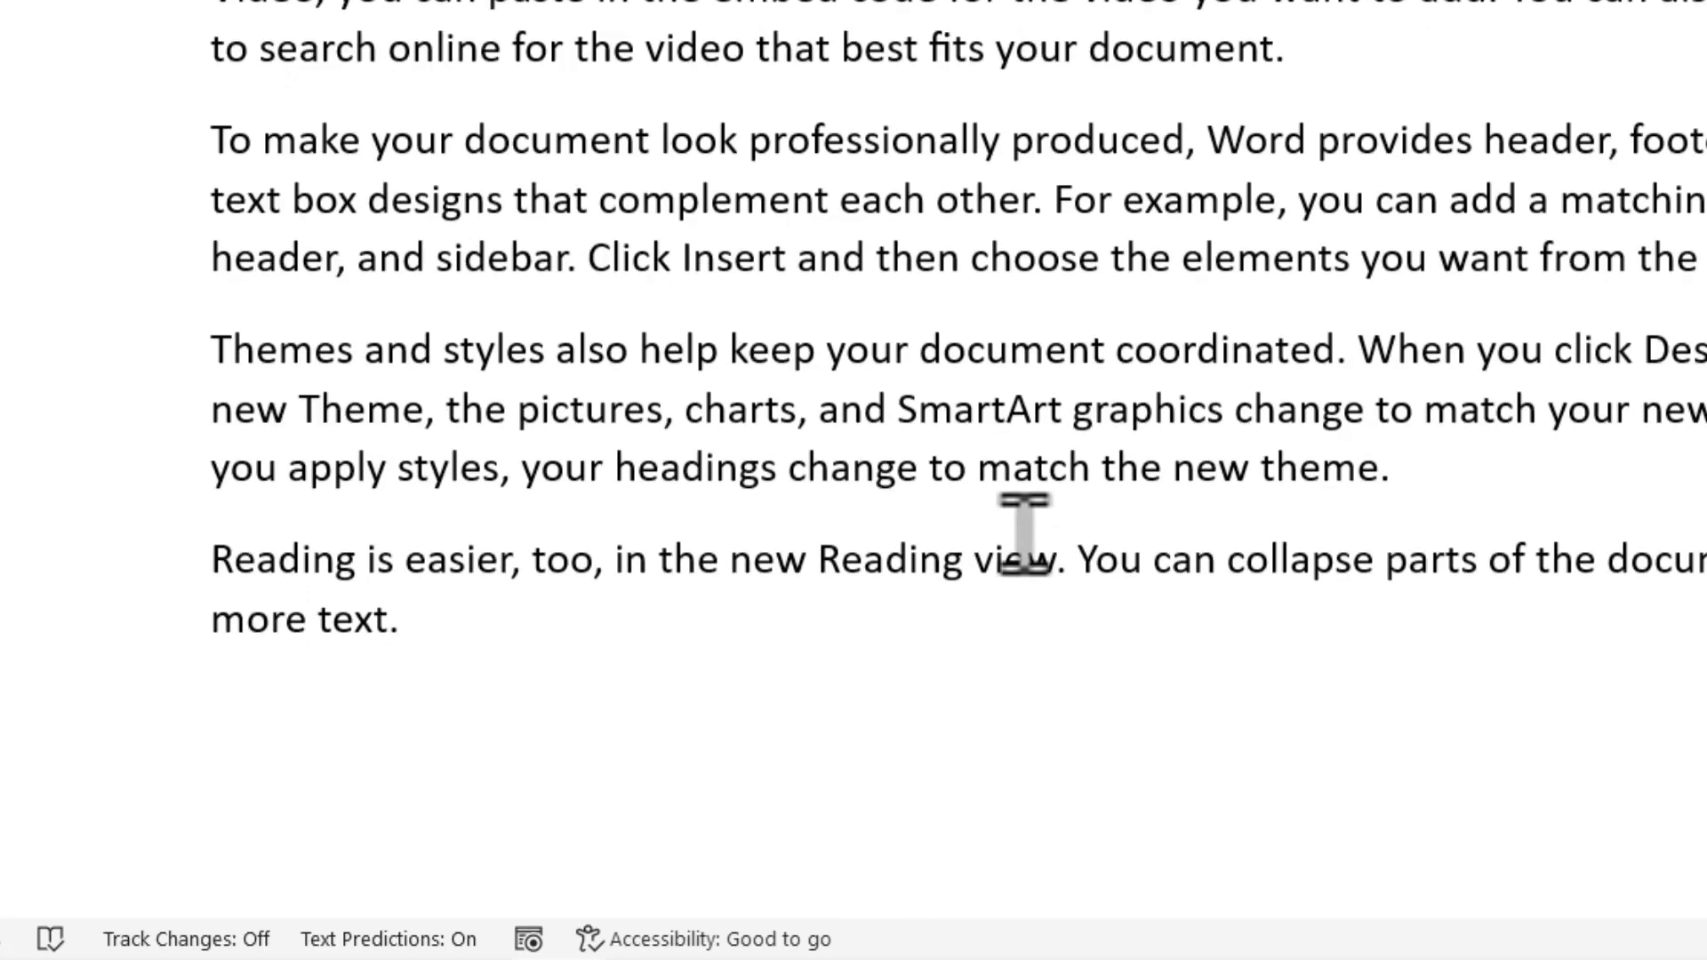
{"action": "left_click", "coordinate": [485, 100]}
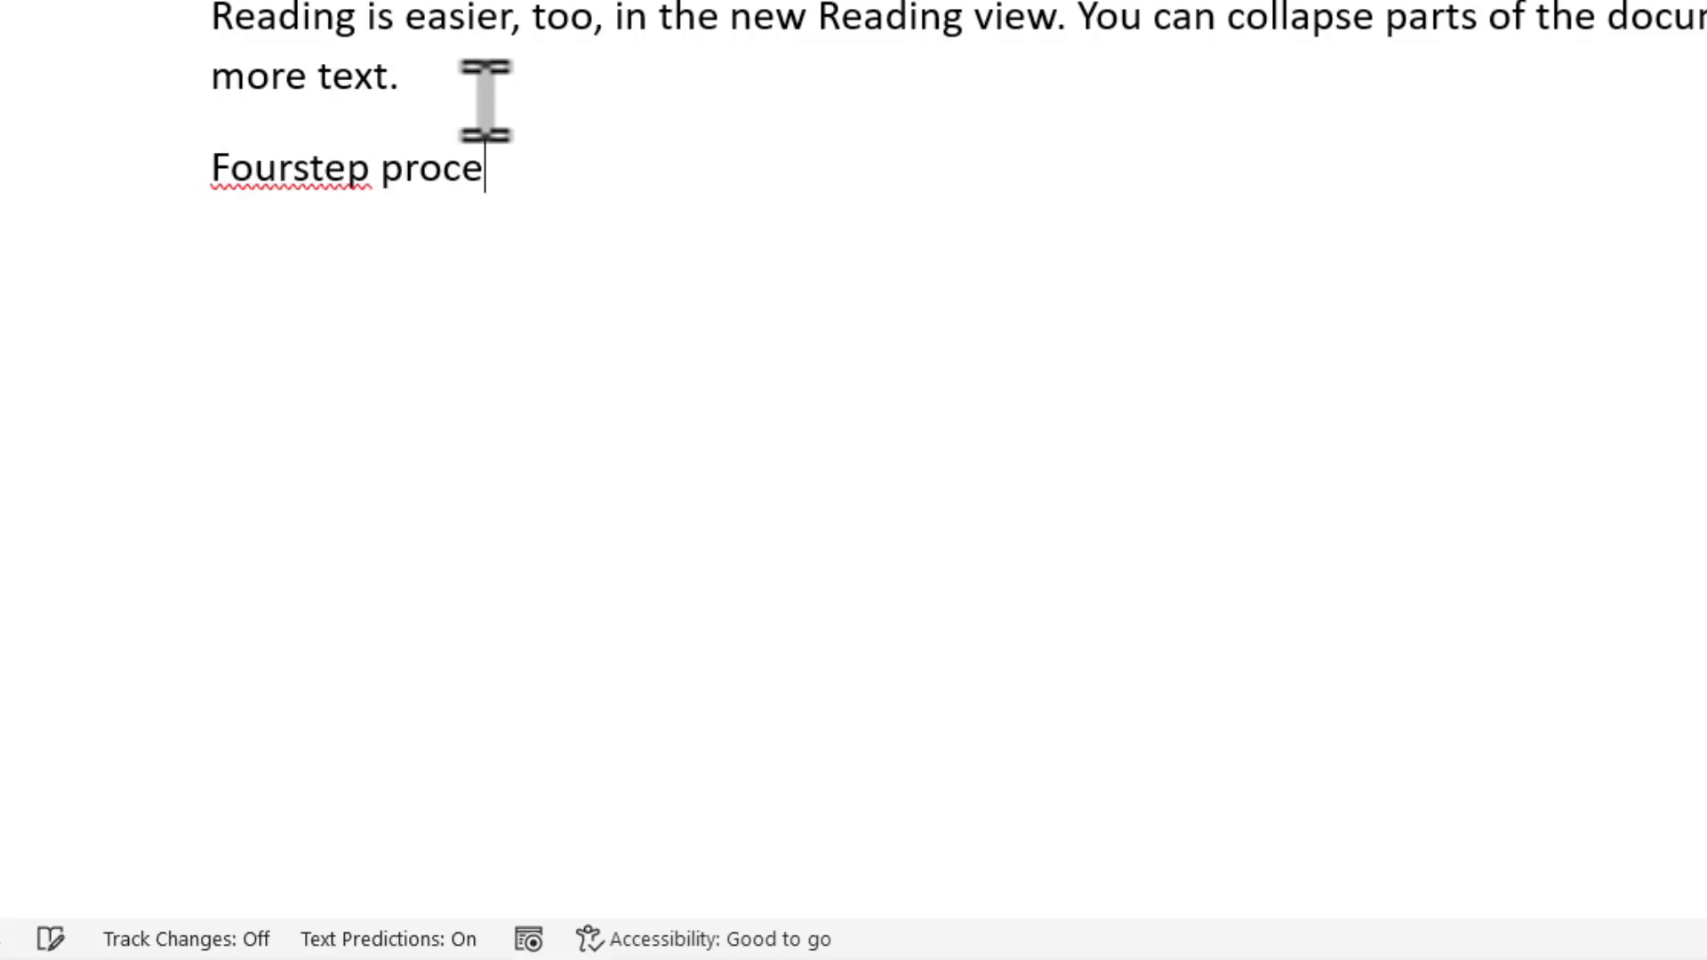
{"action": "type", "text": ":"}
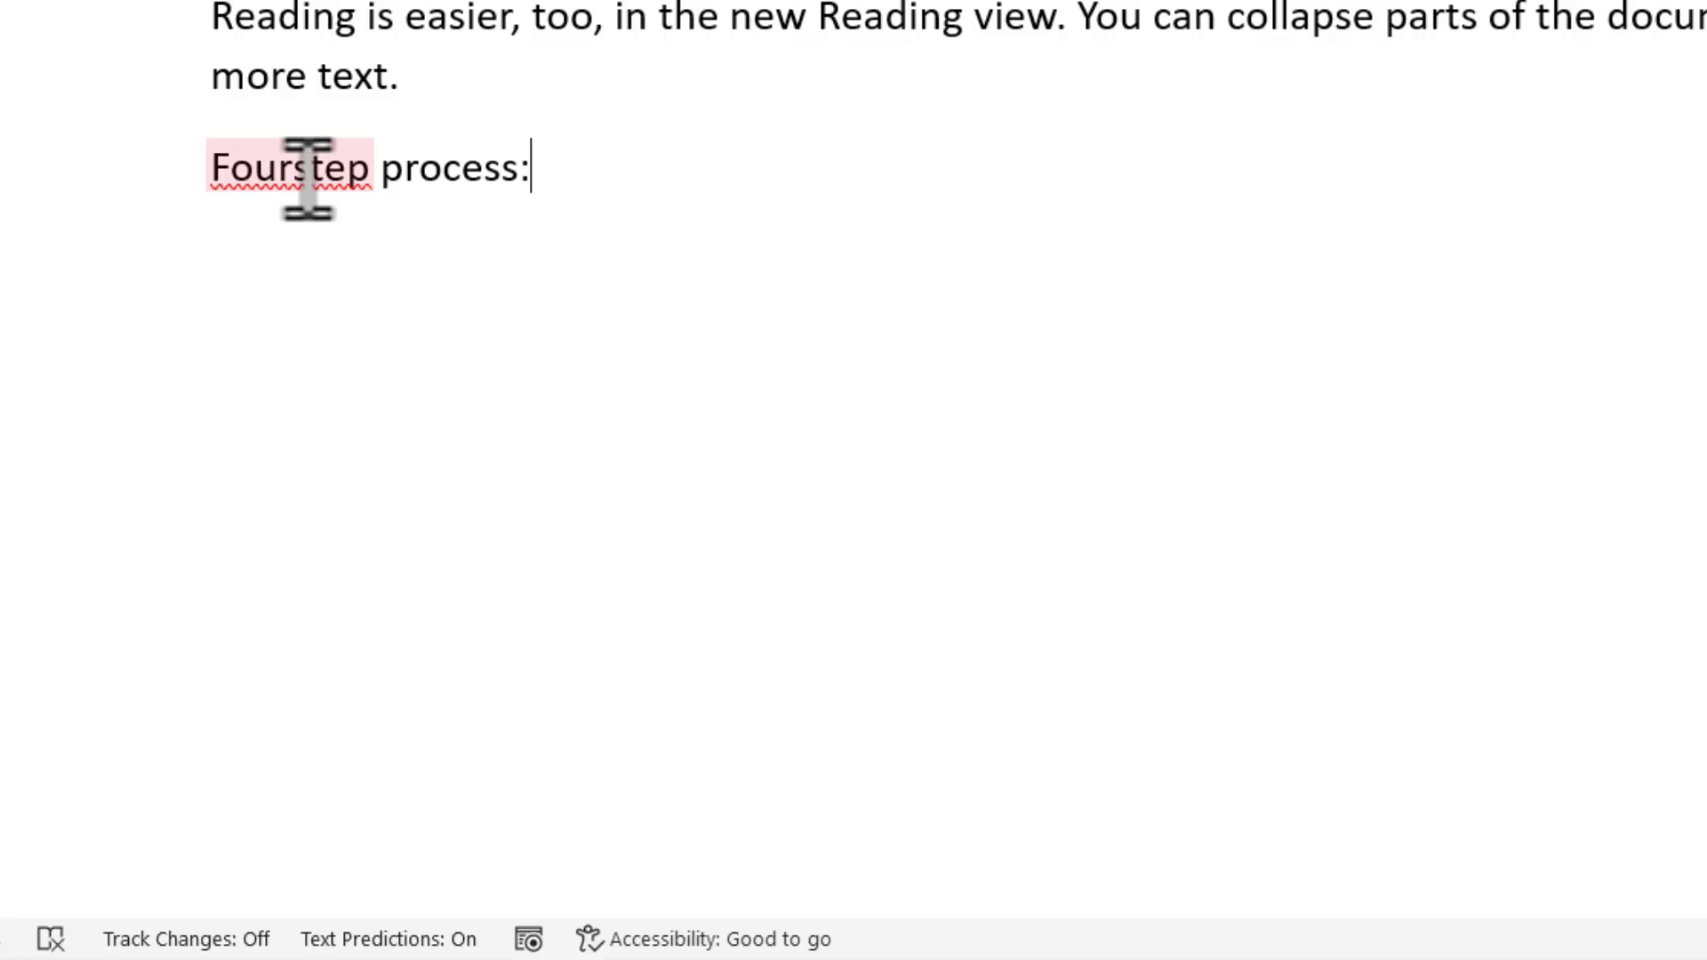
- Correct the misspelled word "Fourstep" with the suggestion "Four step" and place the cursor after "process:"
{"action": "left_click", "coordinate": [307, 173]}
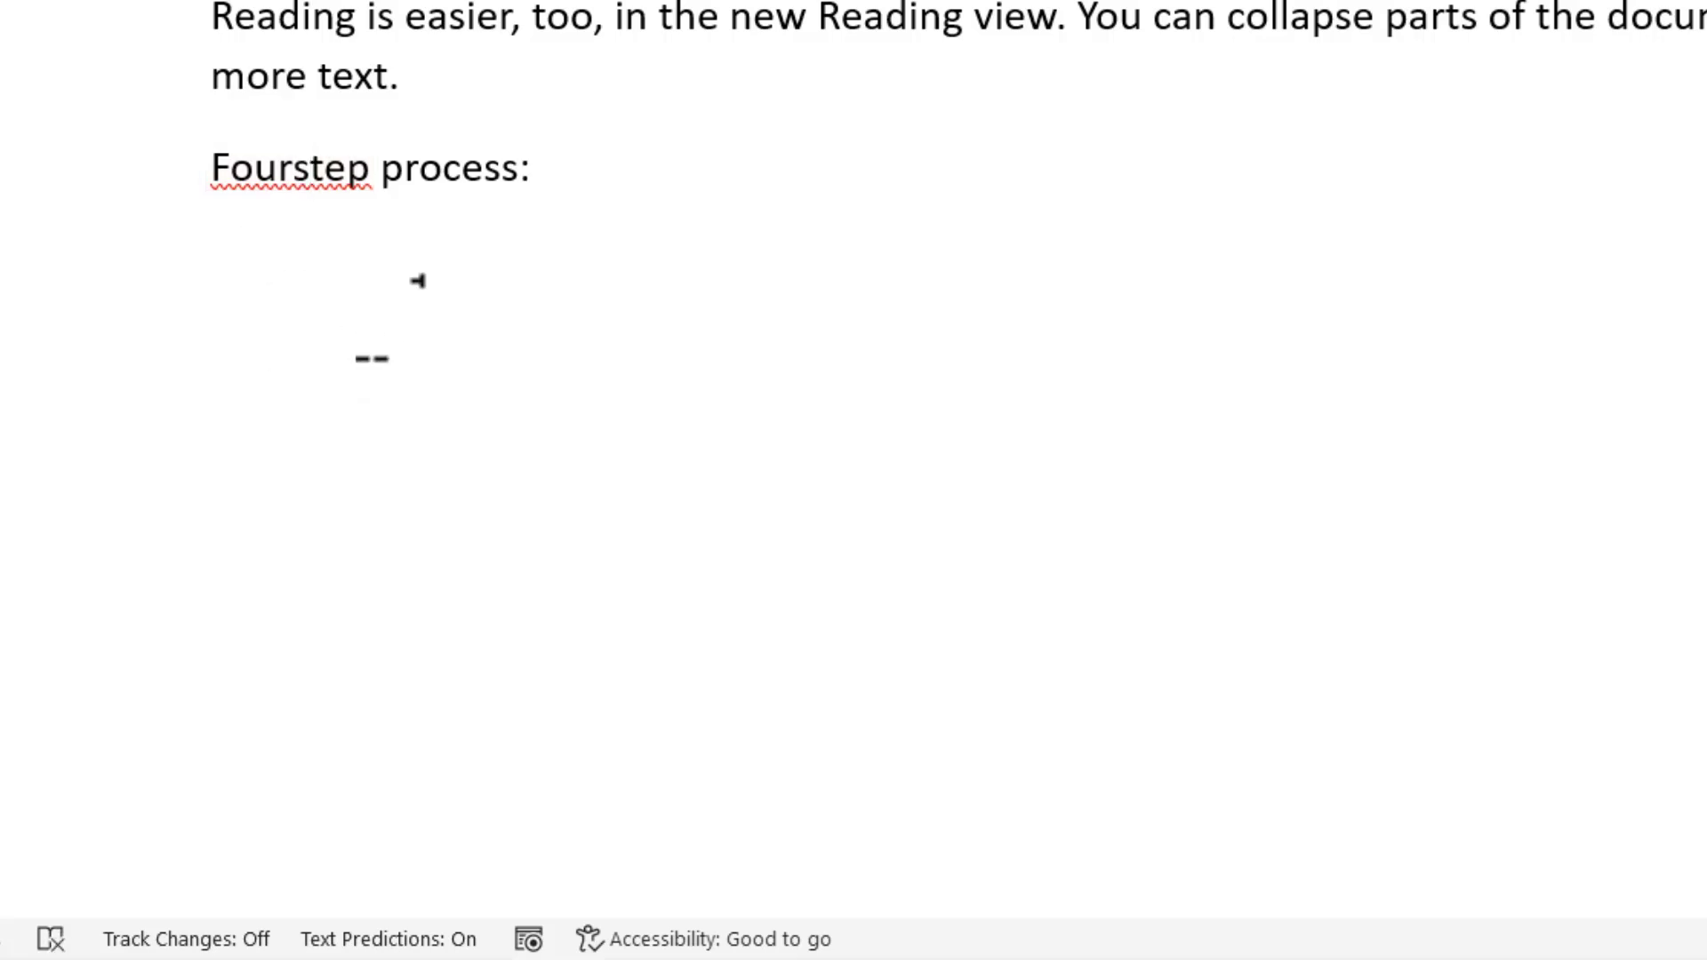
{"action": "right_click", "coordinate": [277, 167]}
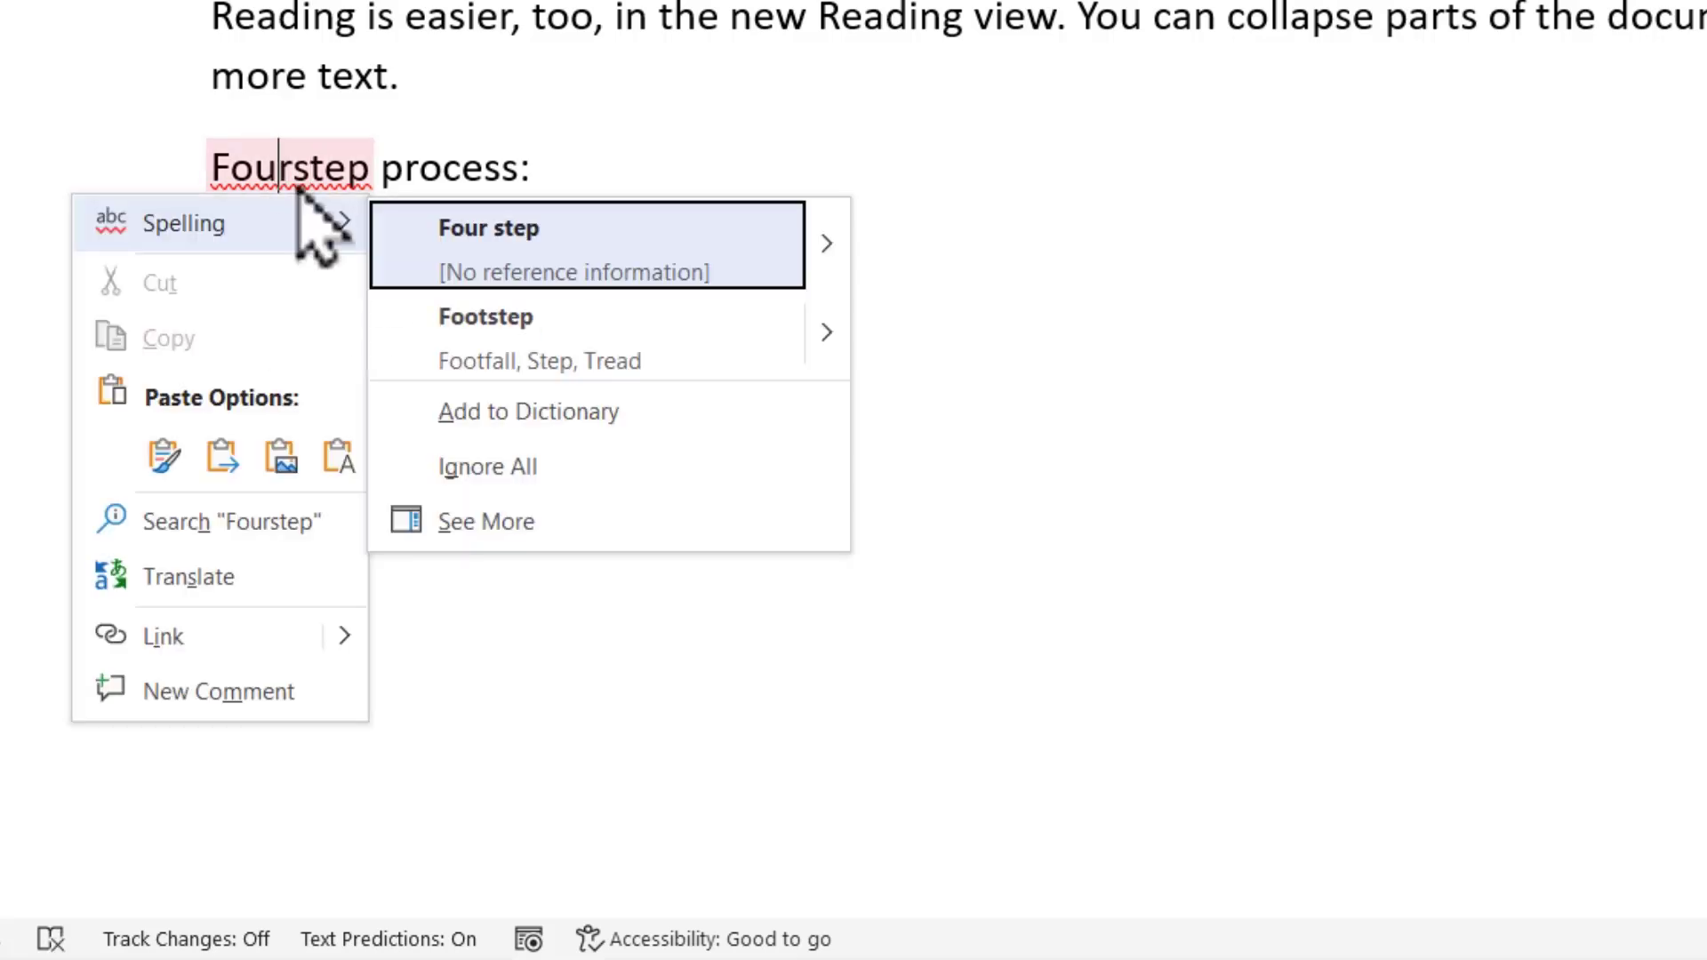
{"action": "left_click", "coordinate": [509, 247]}
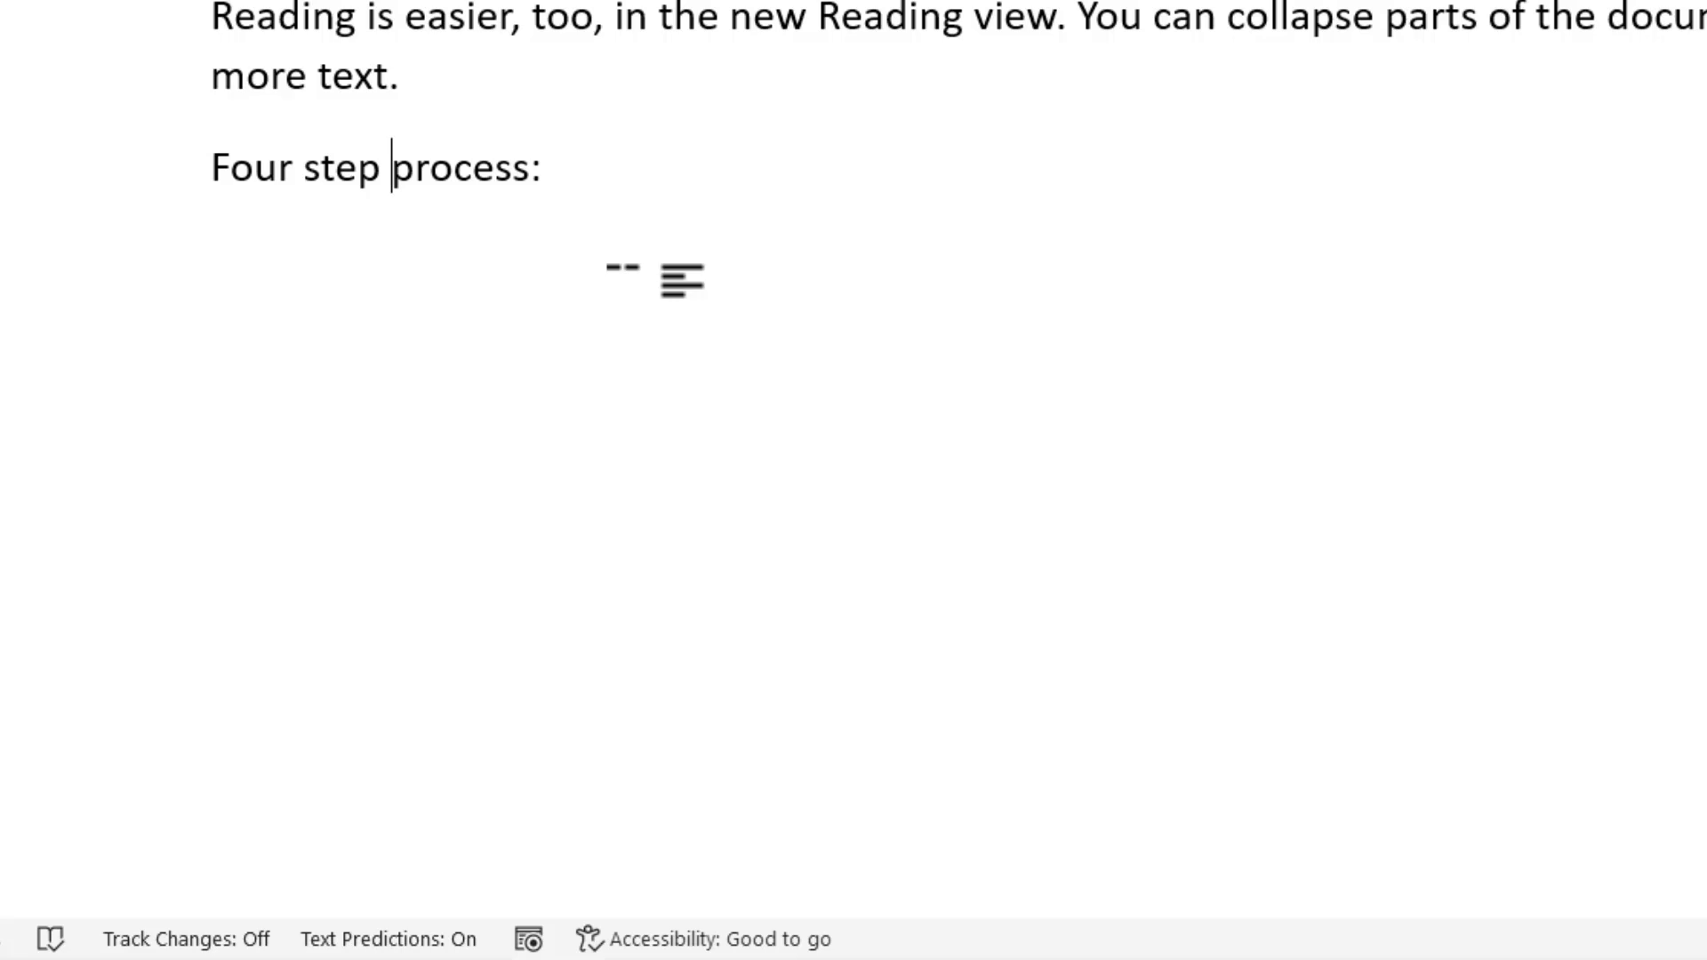
{"action": "left_click", "coordinate": [614, 178]}
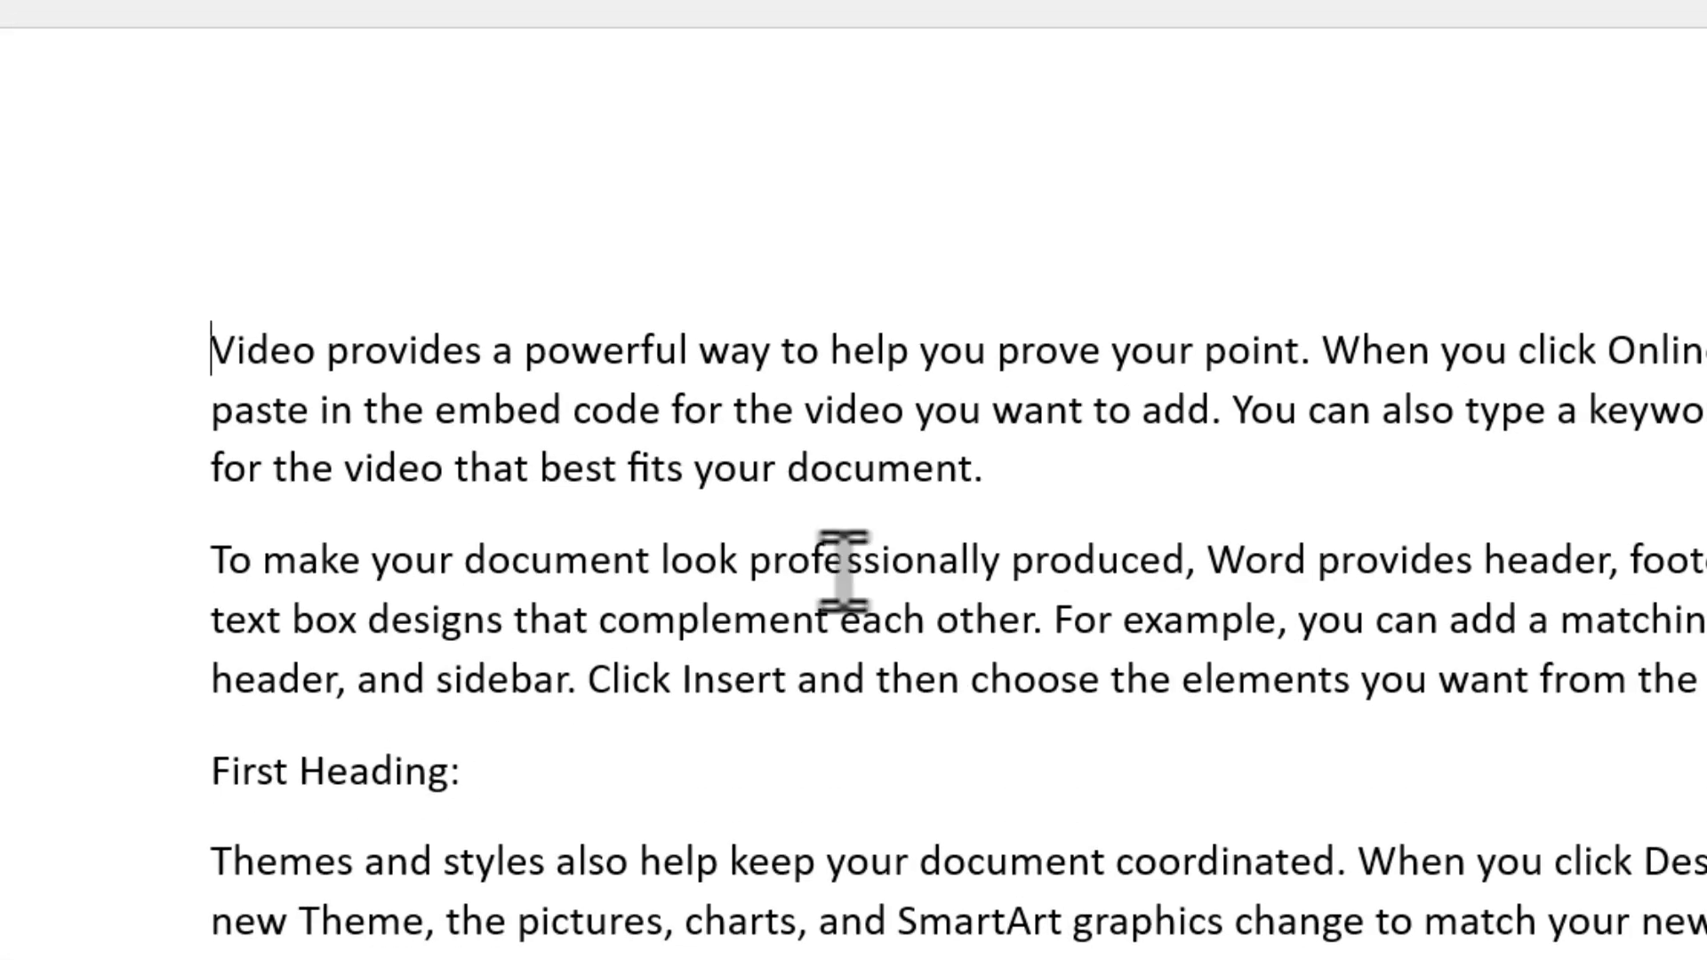
- Add the title line "Introduction to Word" above the first paragraph
{"action": "scroll", "coordinate": [843, 569], "scroll_direction": "up", "scroll_amount": 1}
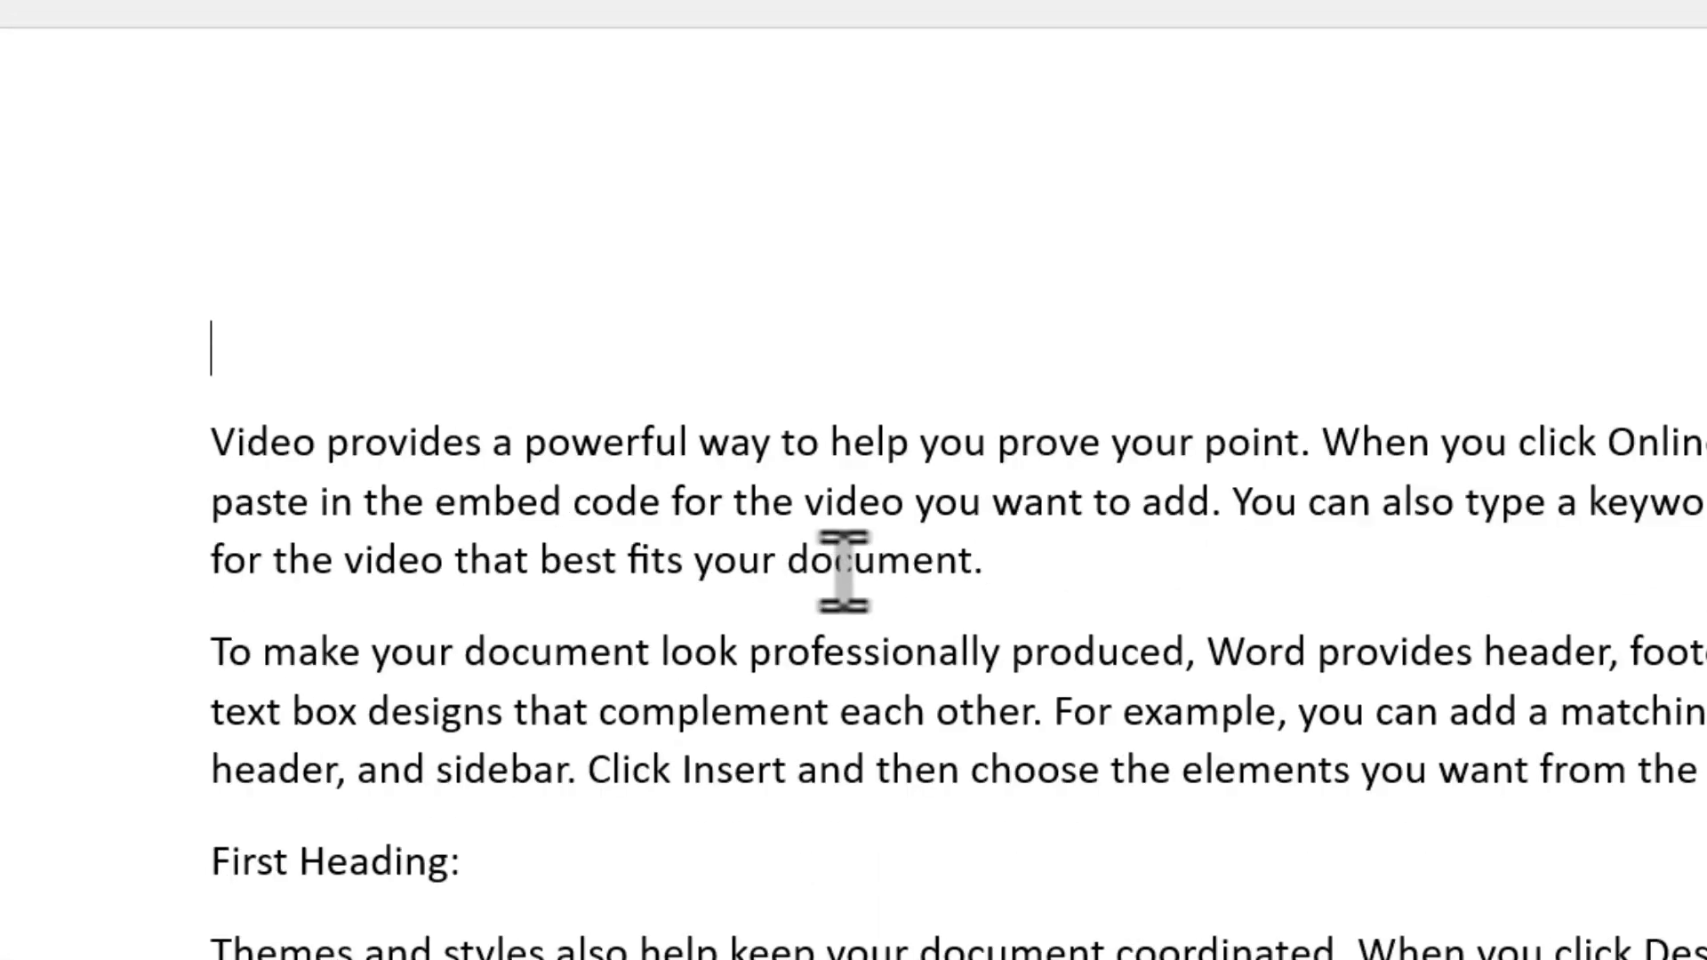
{"action": "type", "text": "uction to Word"}
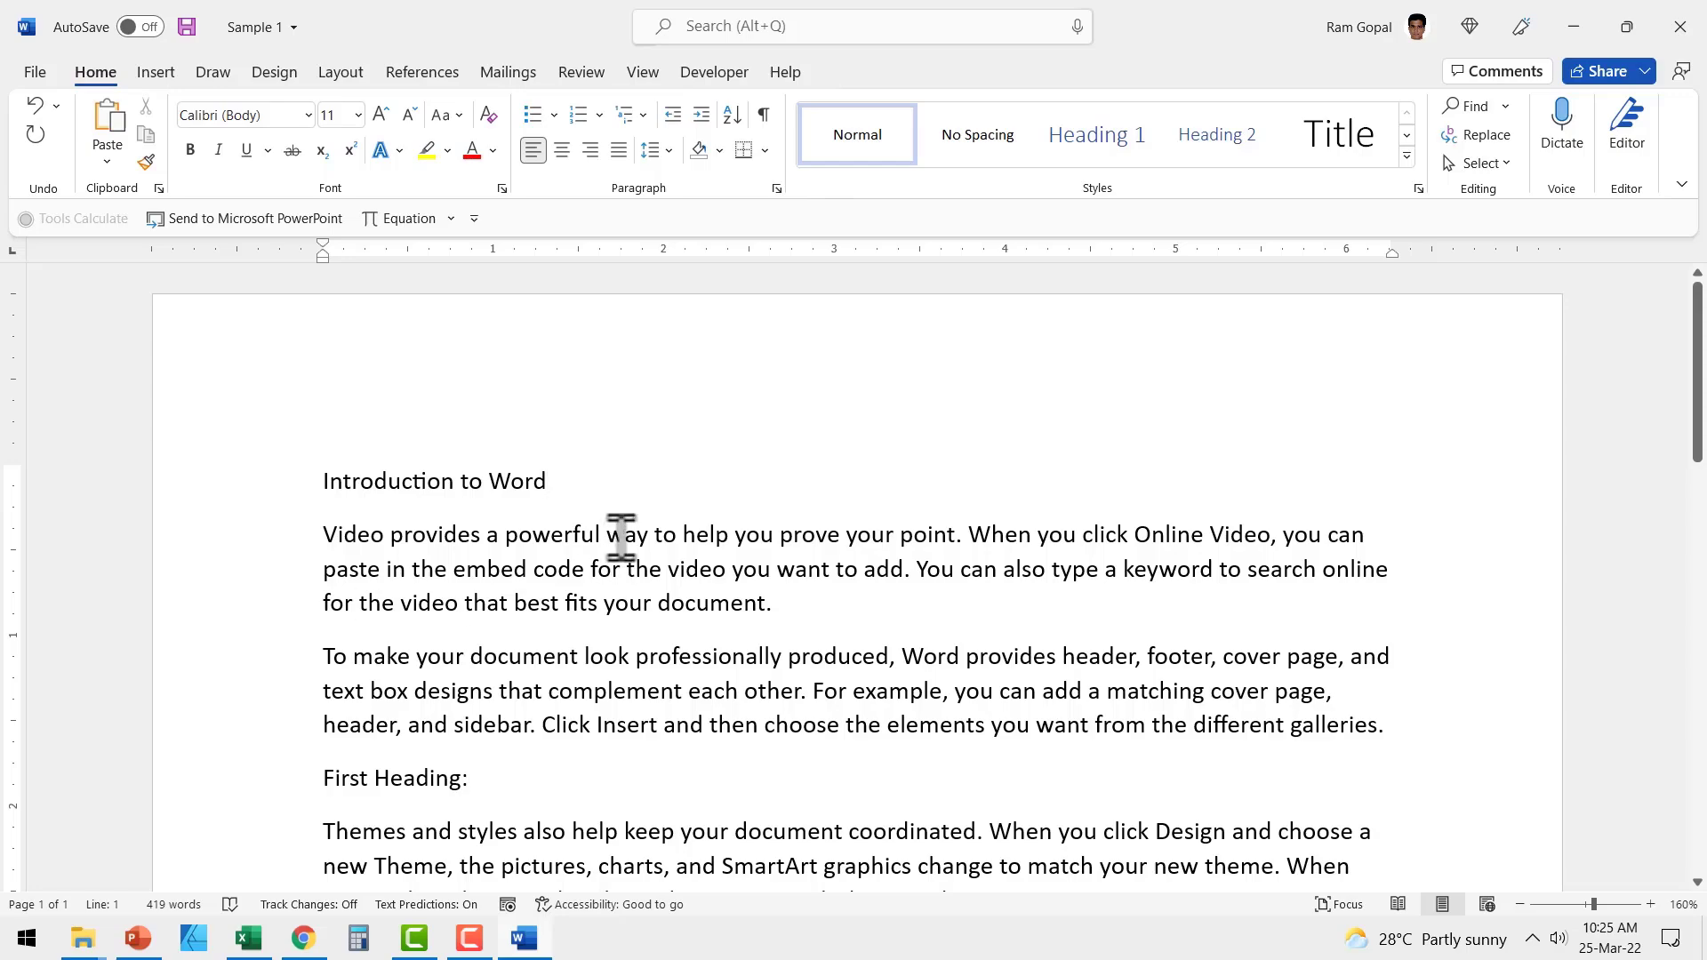
{"action": "left_click", "coordinate": [779, 624]}
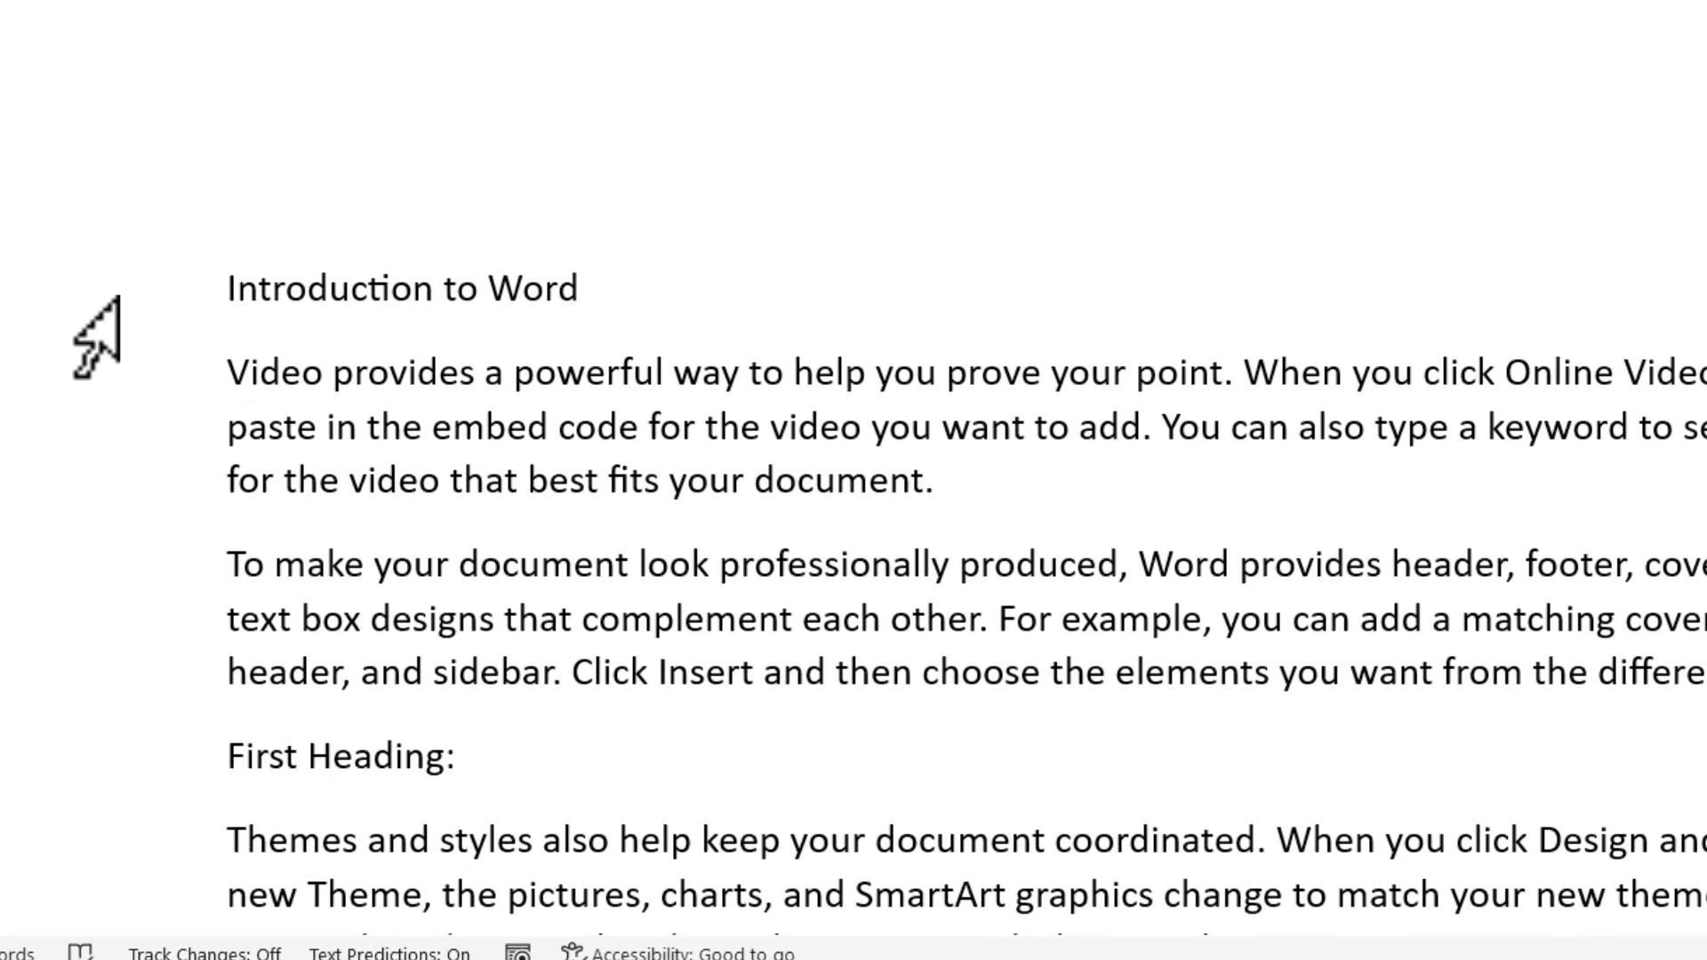
- Apply the Title style to the "Introduction to Word" line
{"action": "left_click", "coordinate": [253, 486]}
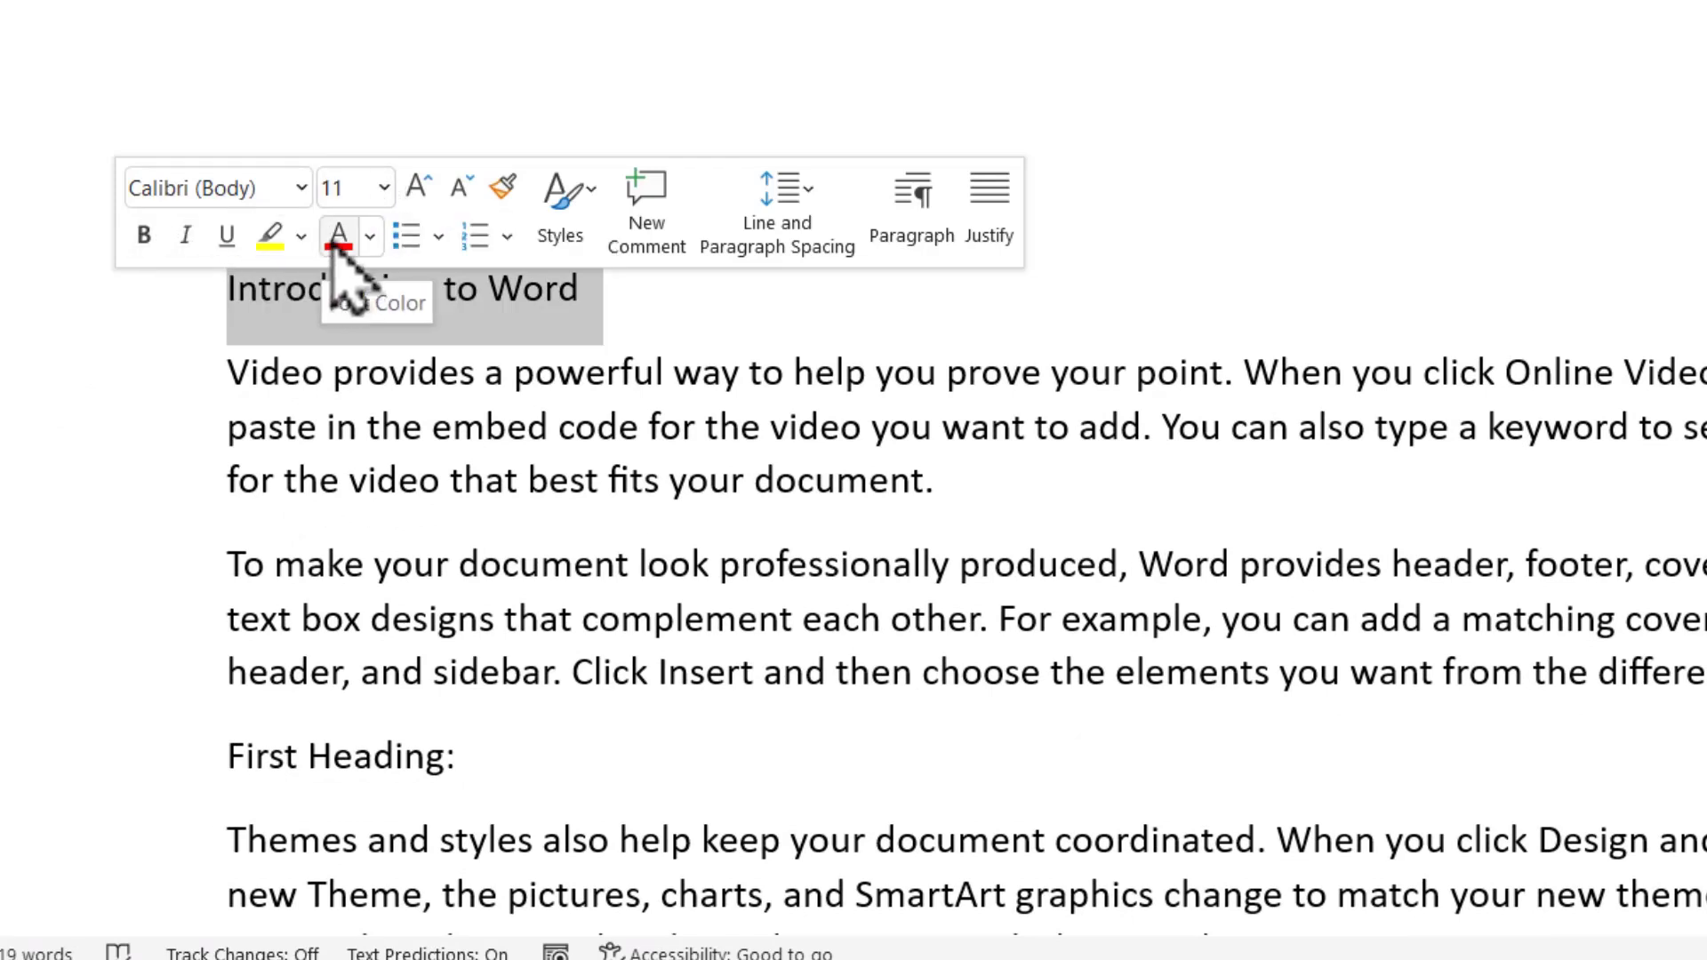
{"action": "left_click", "coordinate": [1080, 427]}
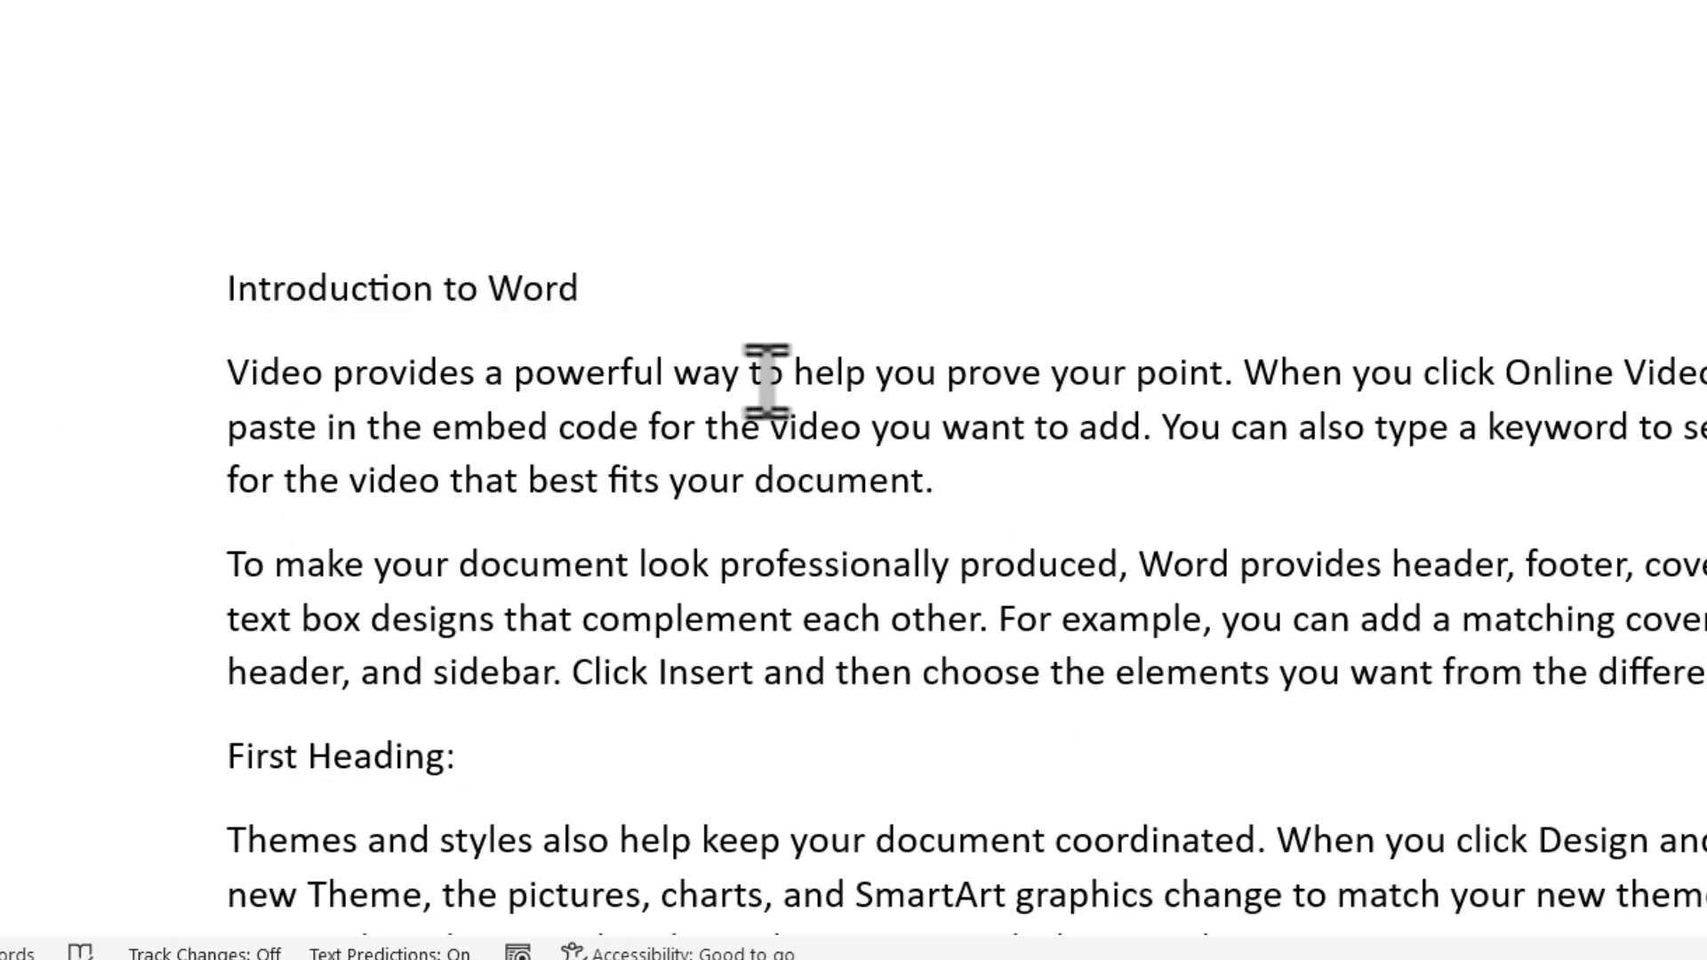
{"action": "left_click", "coordinate": [160, 310]}
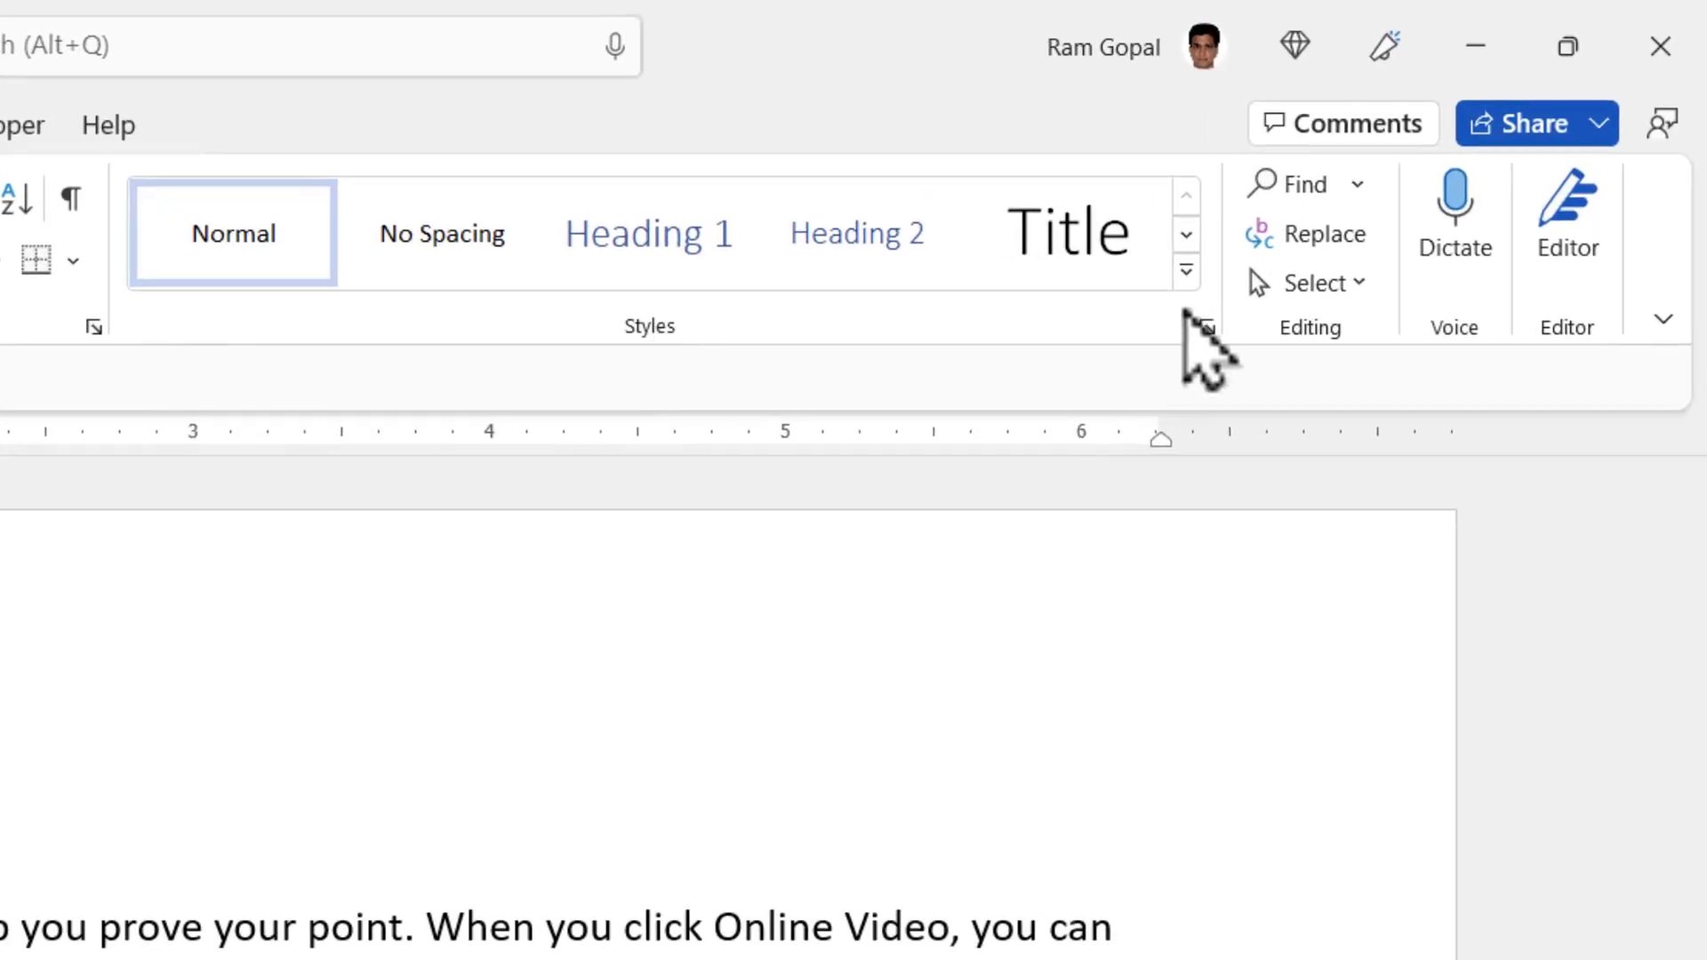
{"action": "left_click", "coordinate": [1186, 269]}
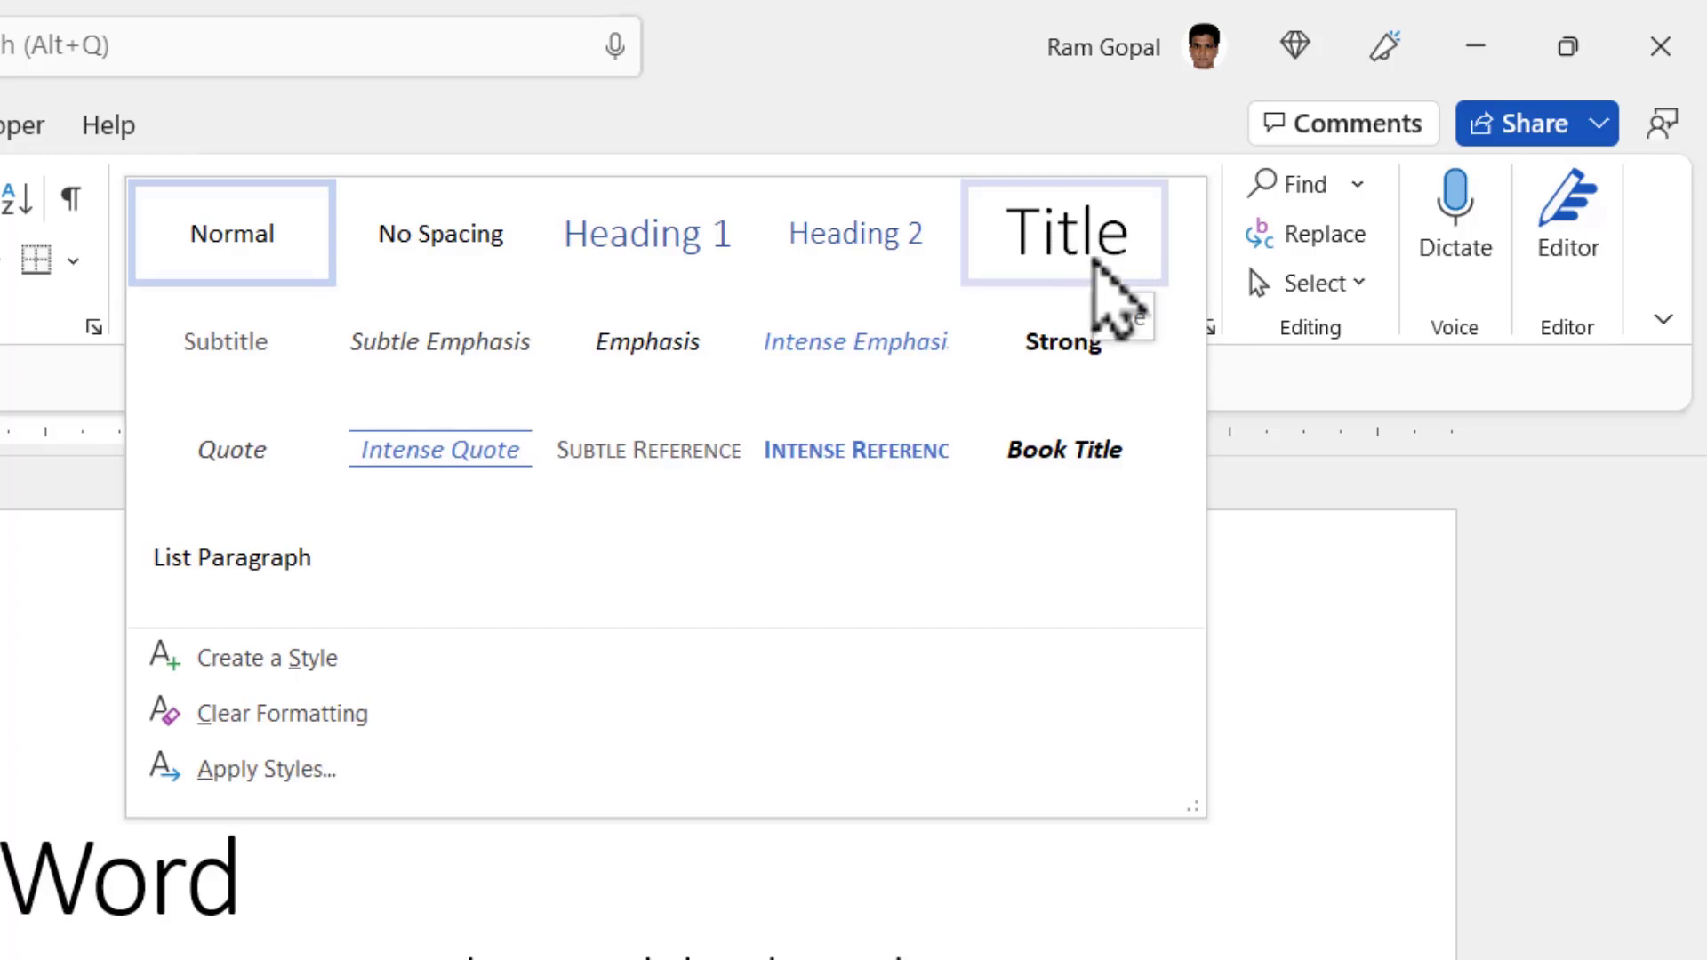
{"action": "left_click", "coordinate": [1093, 261]}
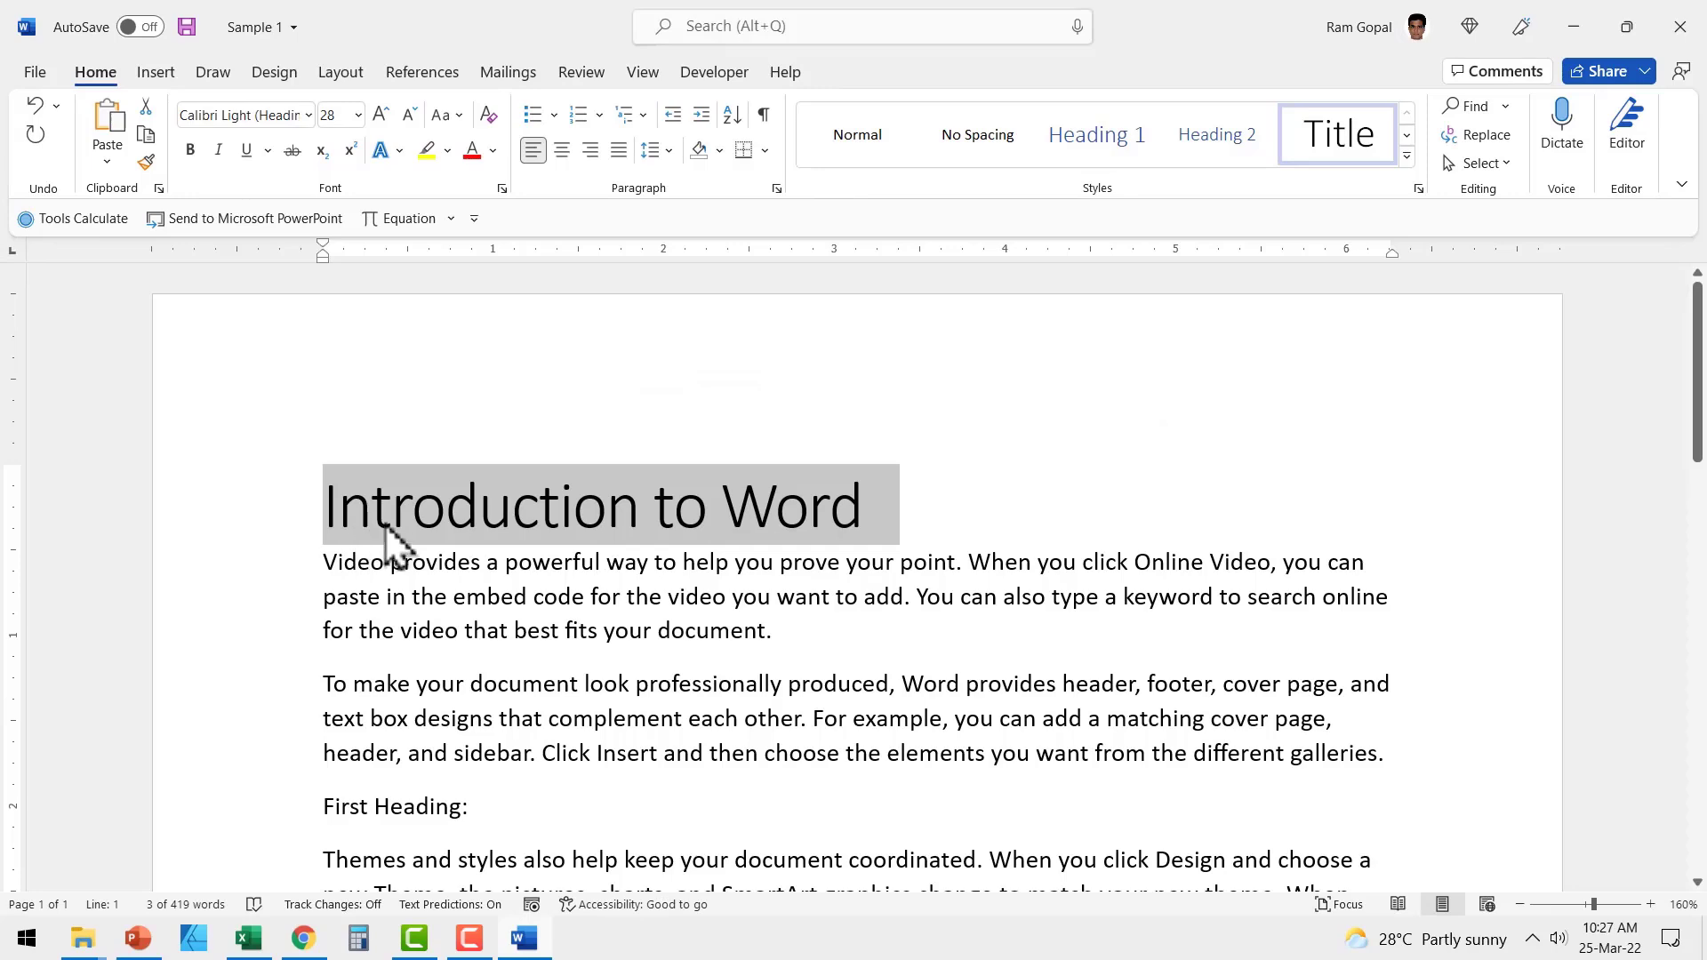
- Apply the Heading 1 style to the "First Heading:" line
{"action": "scroll", "coordinate": [522, 679], "scroll_direction": "down", "scroll_amount": 3}
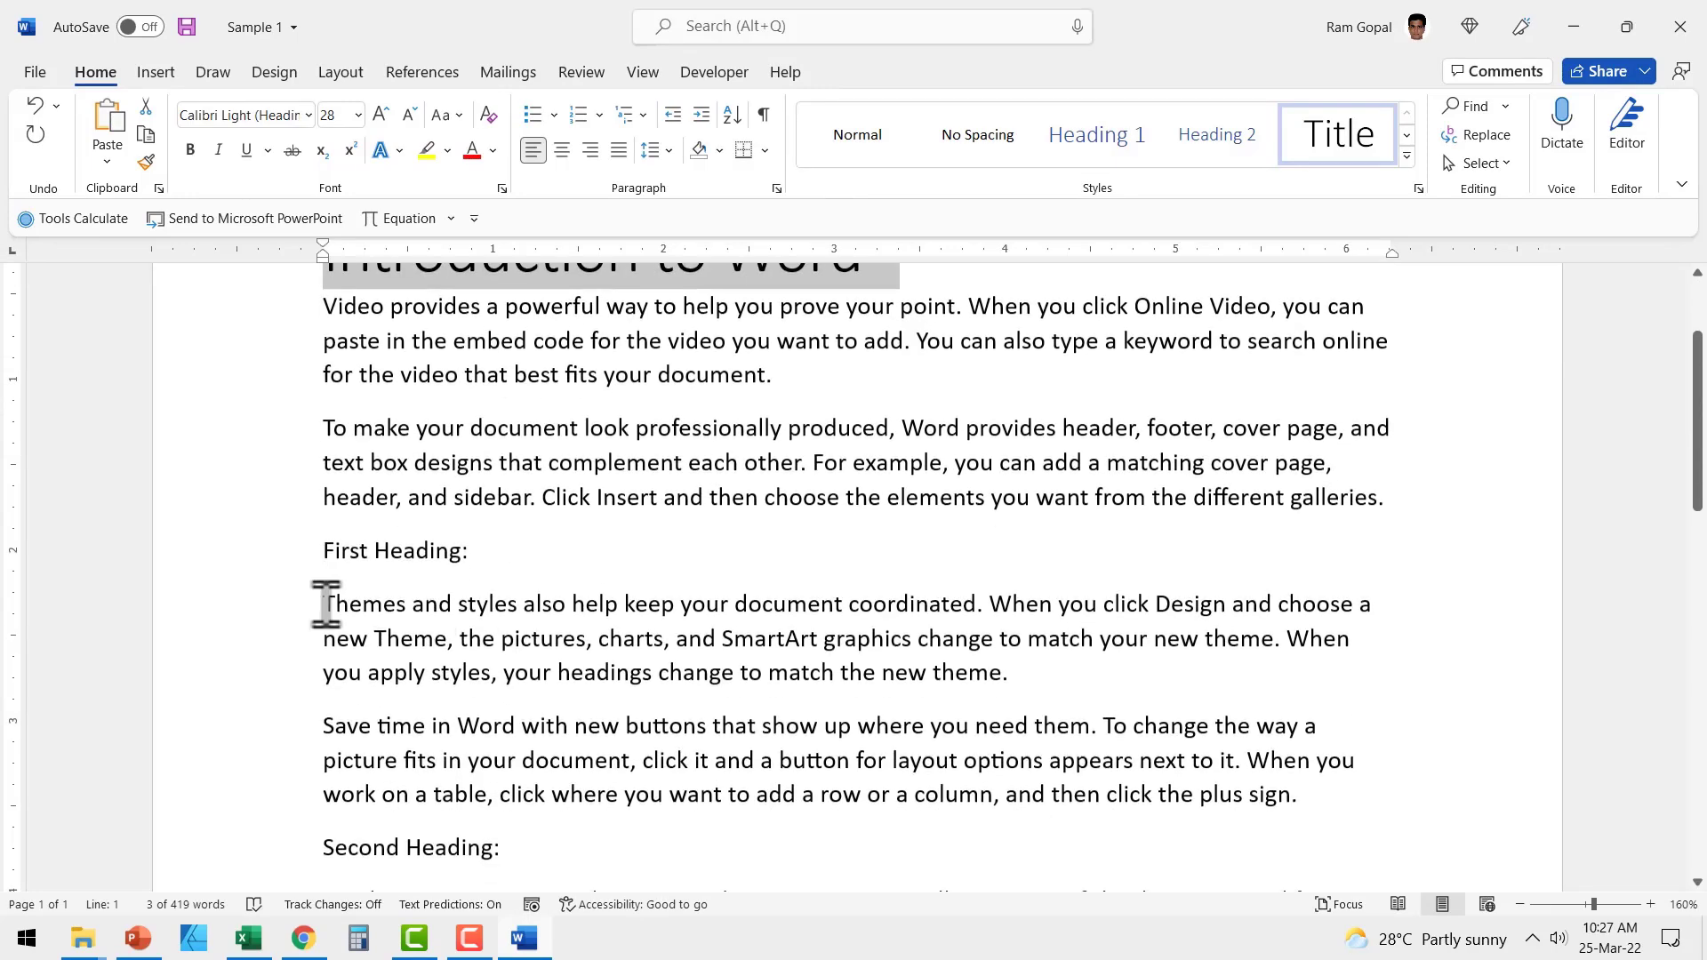
{"action": "left_click", "coordinate": [278, 571]}
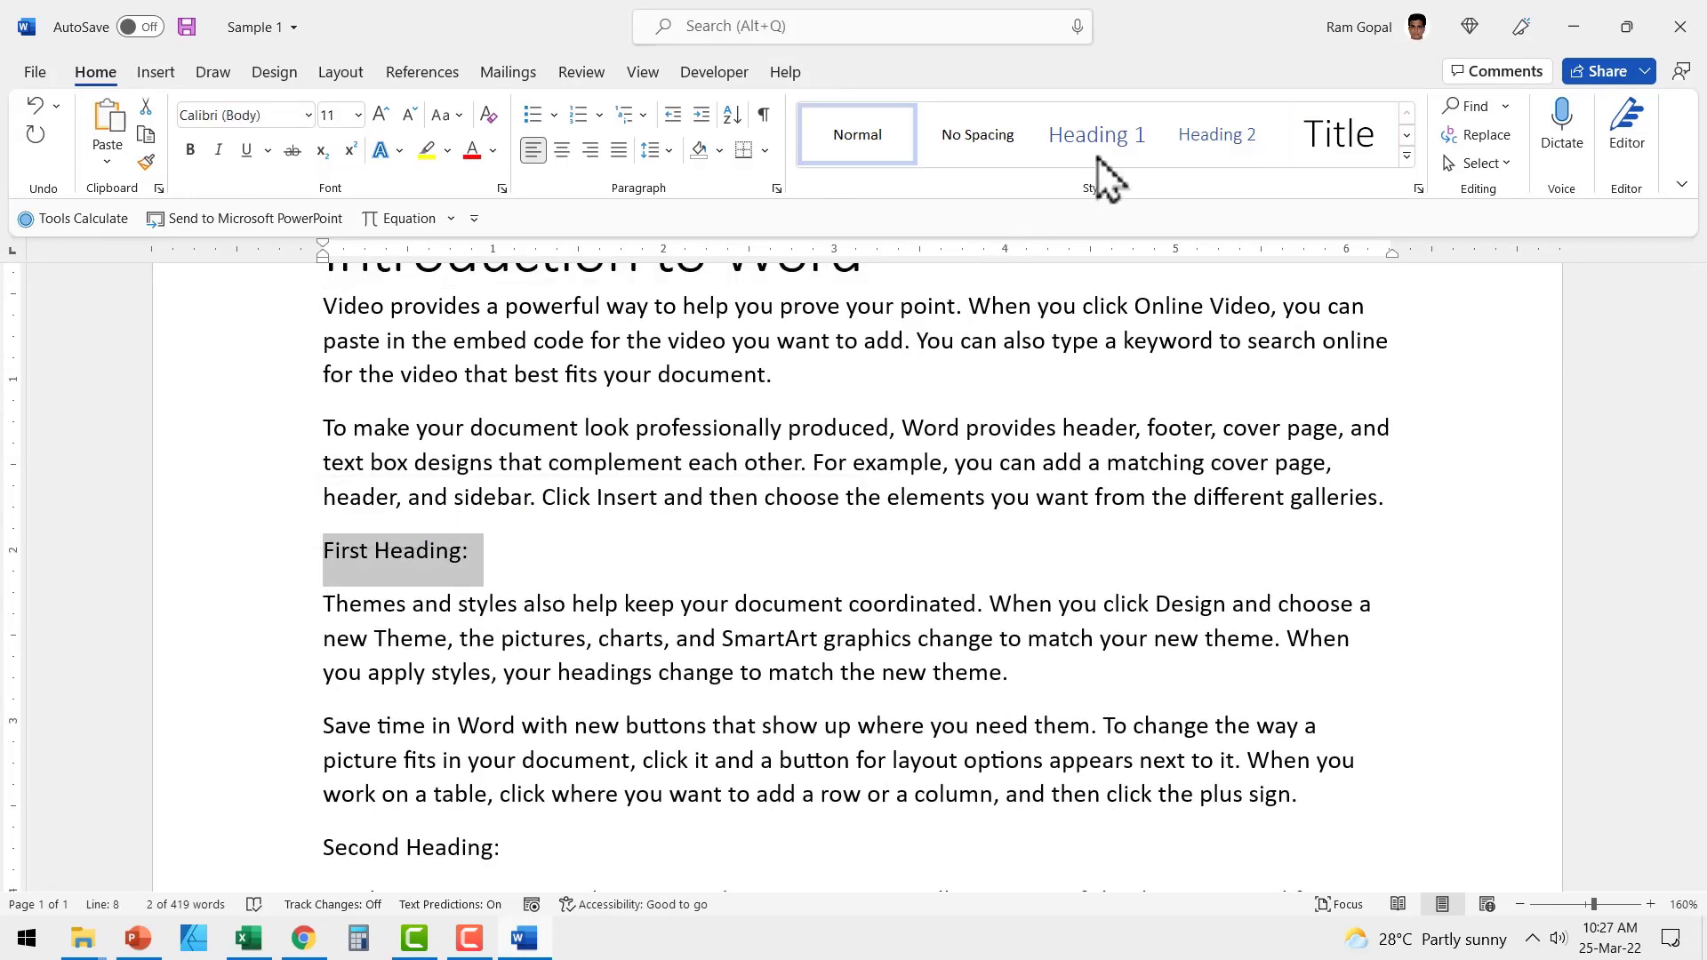
{"action": "left_click", "coordinate": [1122, 136]}
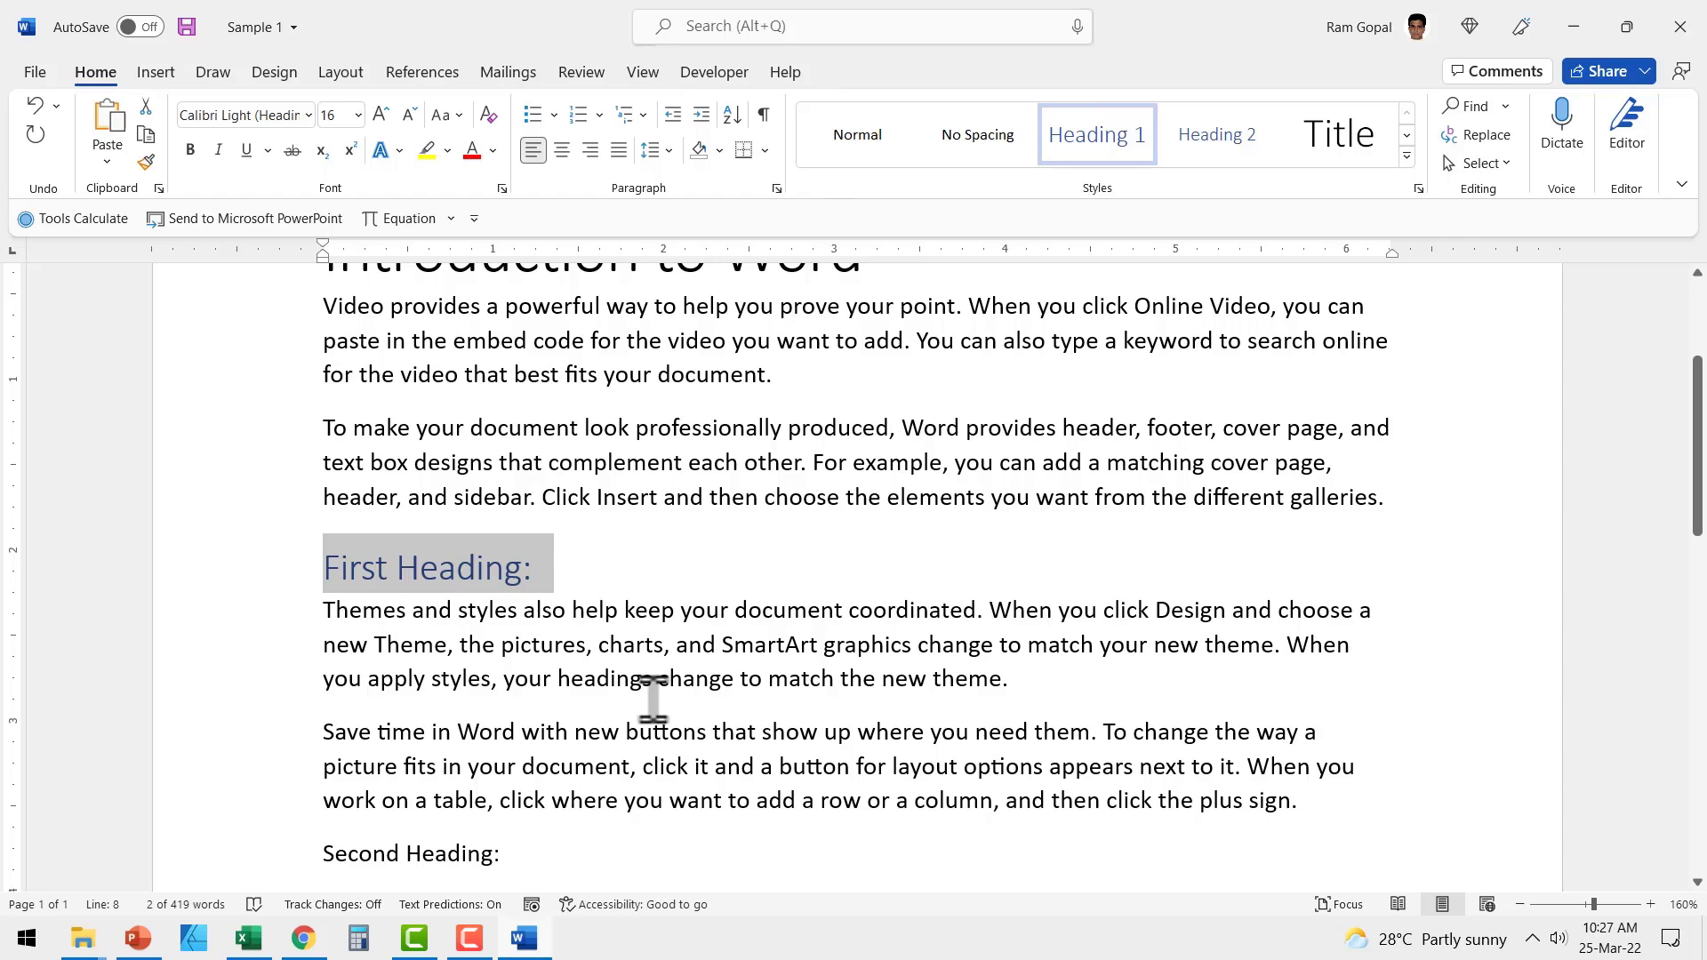
- Apply the Heading 1 style to the "Second Heading:" line
{"action": "scroll", "coordinate": [289, 747], "scroll_direction": "down", "scroll_amount": 2}
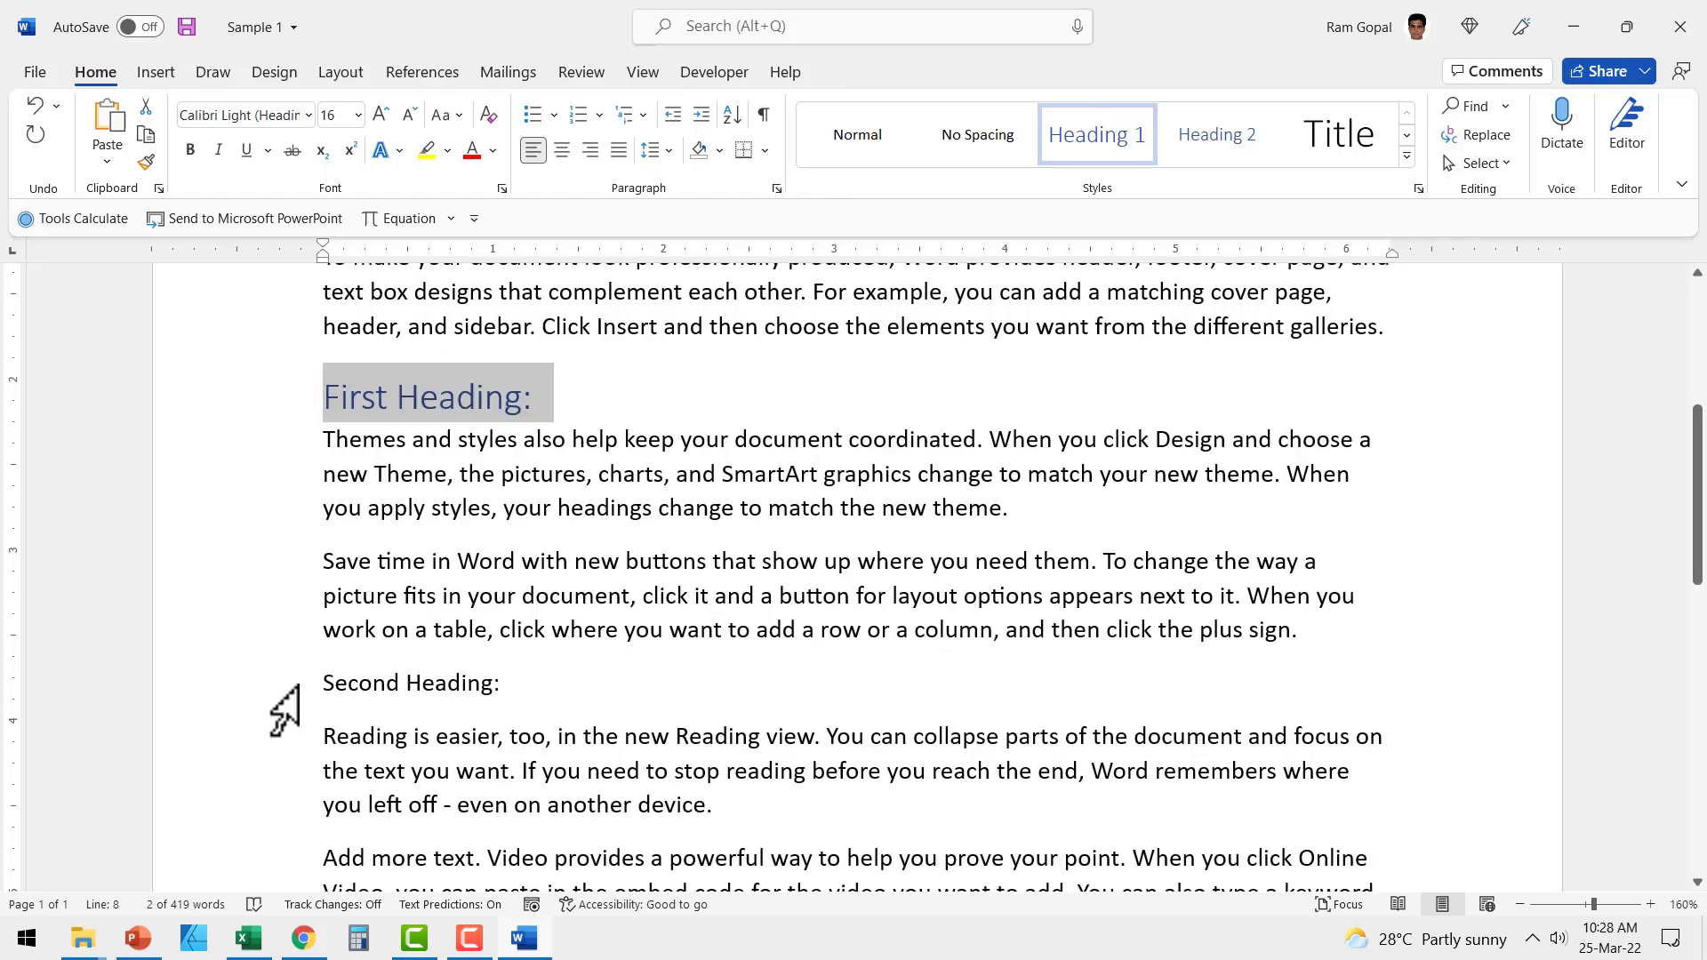
{"action": "left_click", "coordinate": [298, 688]}
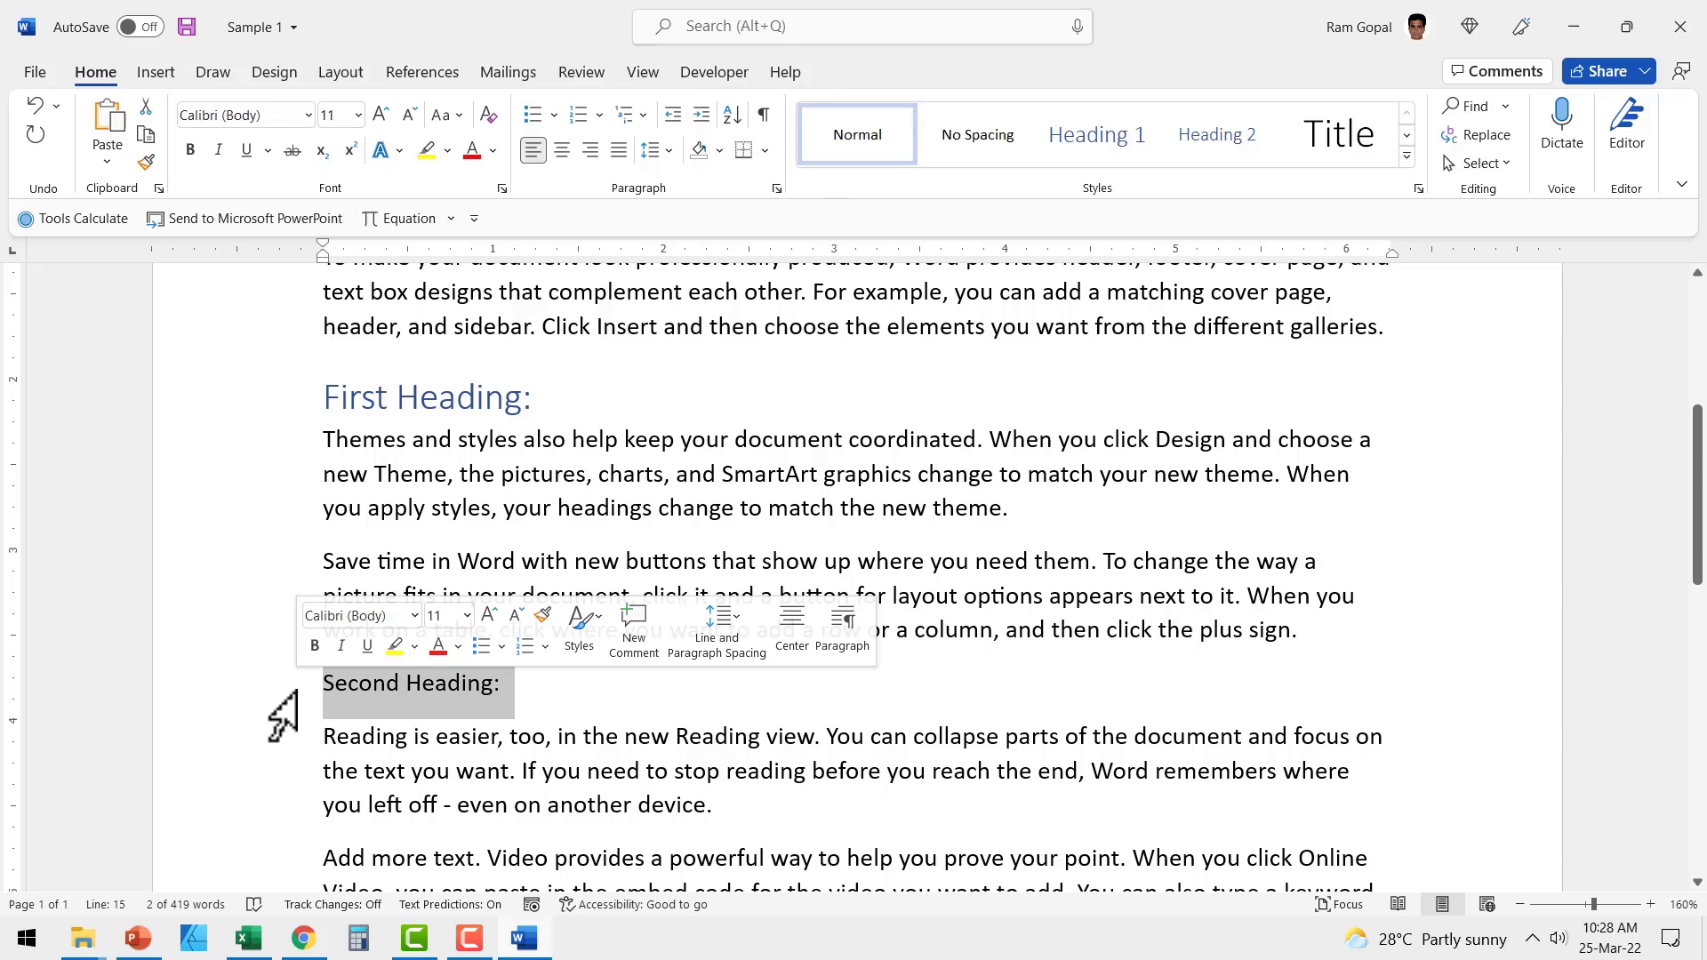
{"action": "key", "text": "F4"}
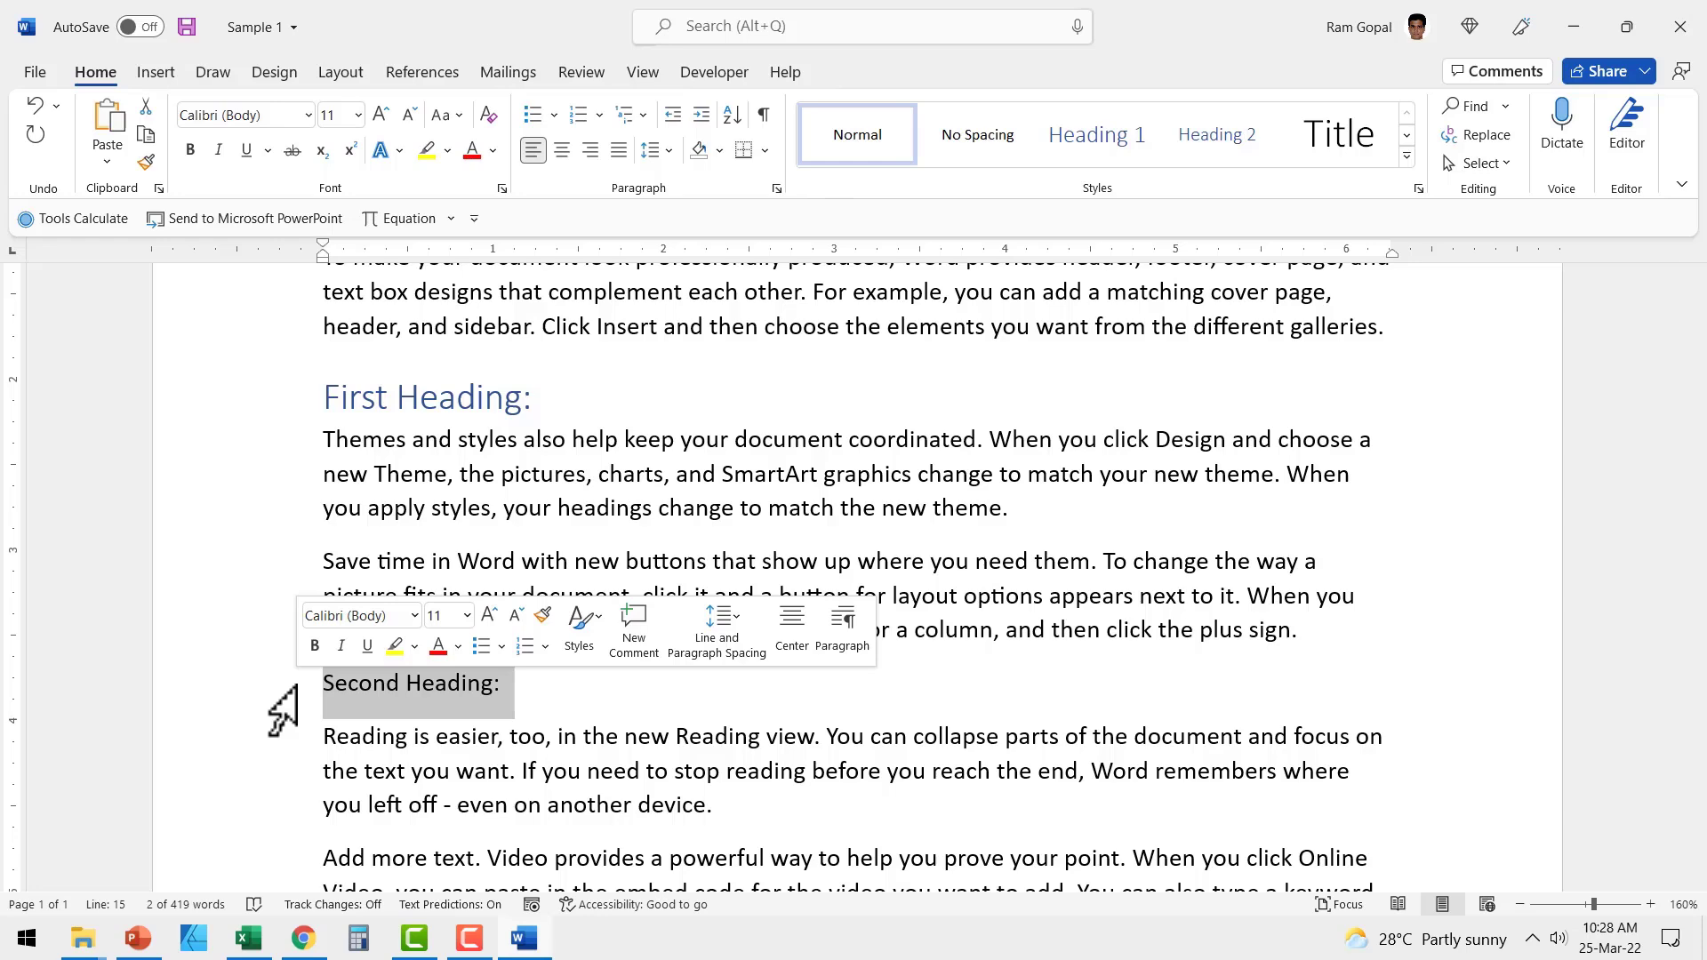
{"action": "key", "text": "ctrl+alt+1"}
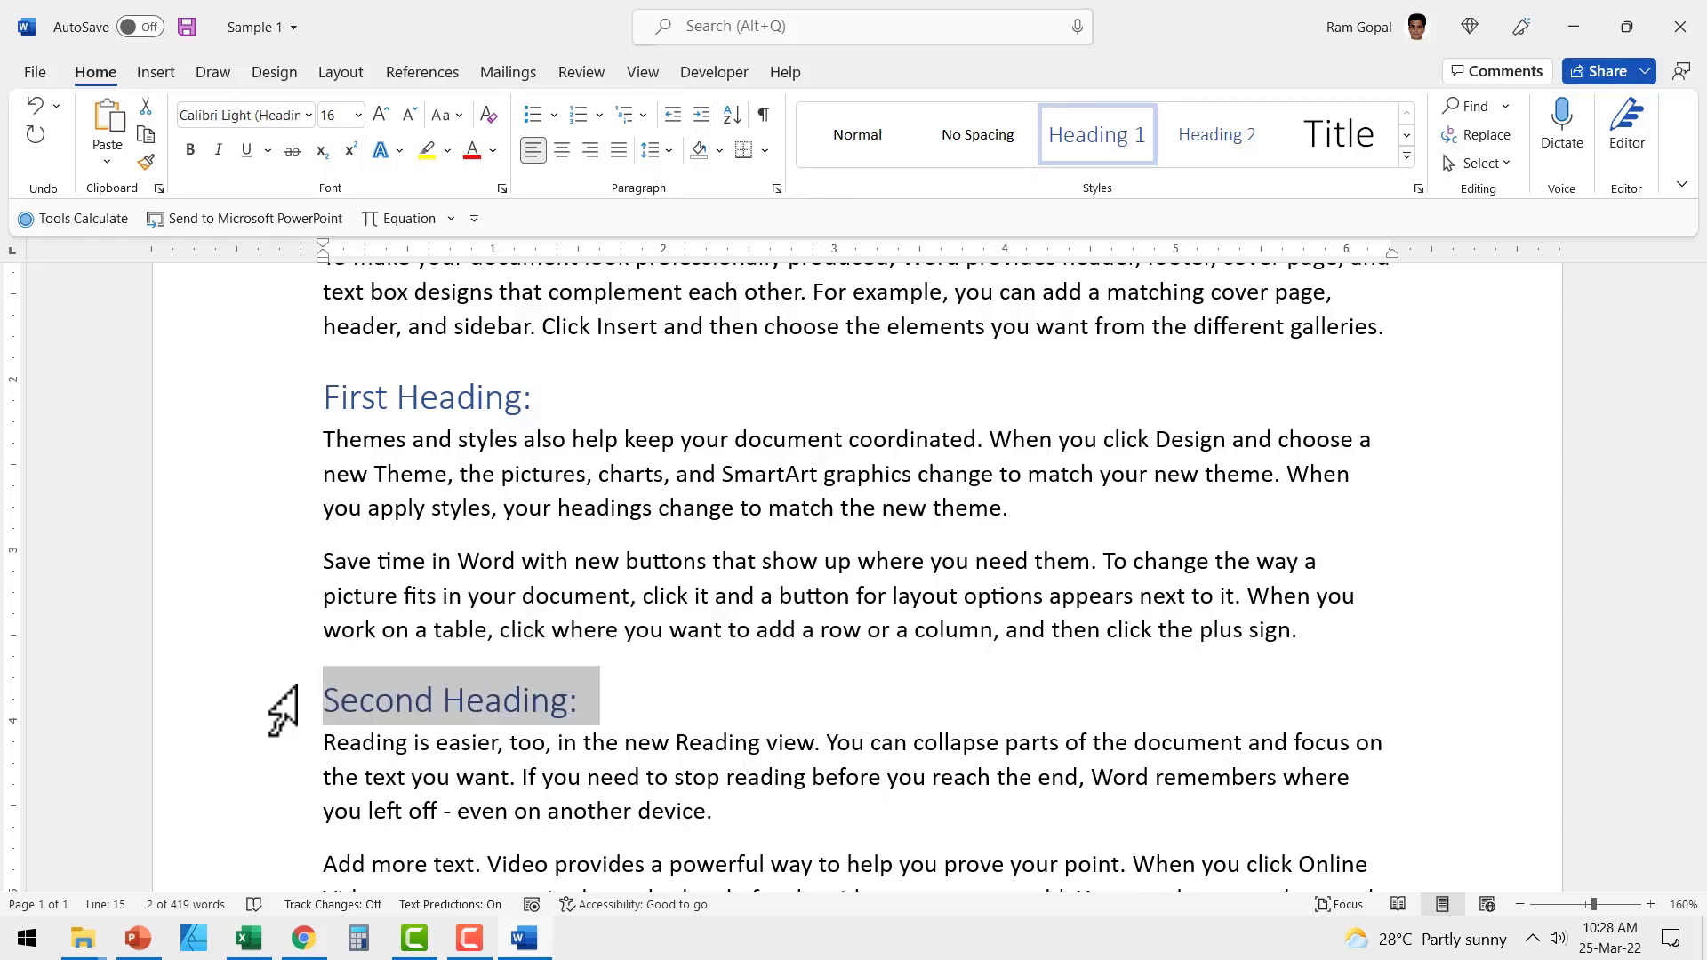
- Apply the Heading 1 style to the "Four step process:" line above the numbered list
{"action": "scroll", "coordinate": [287, 765], "scroll_direction": "down", "scroll_amount": 10}
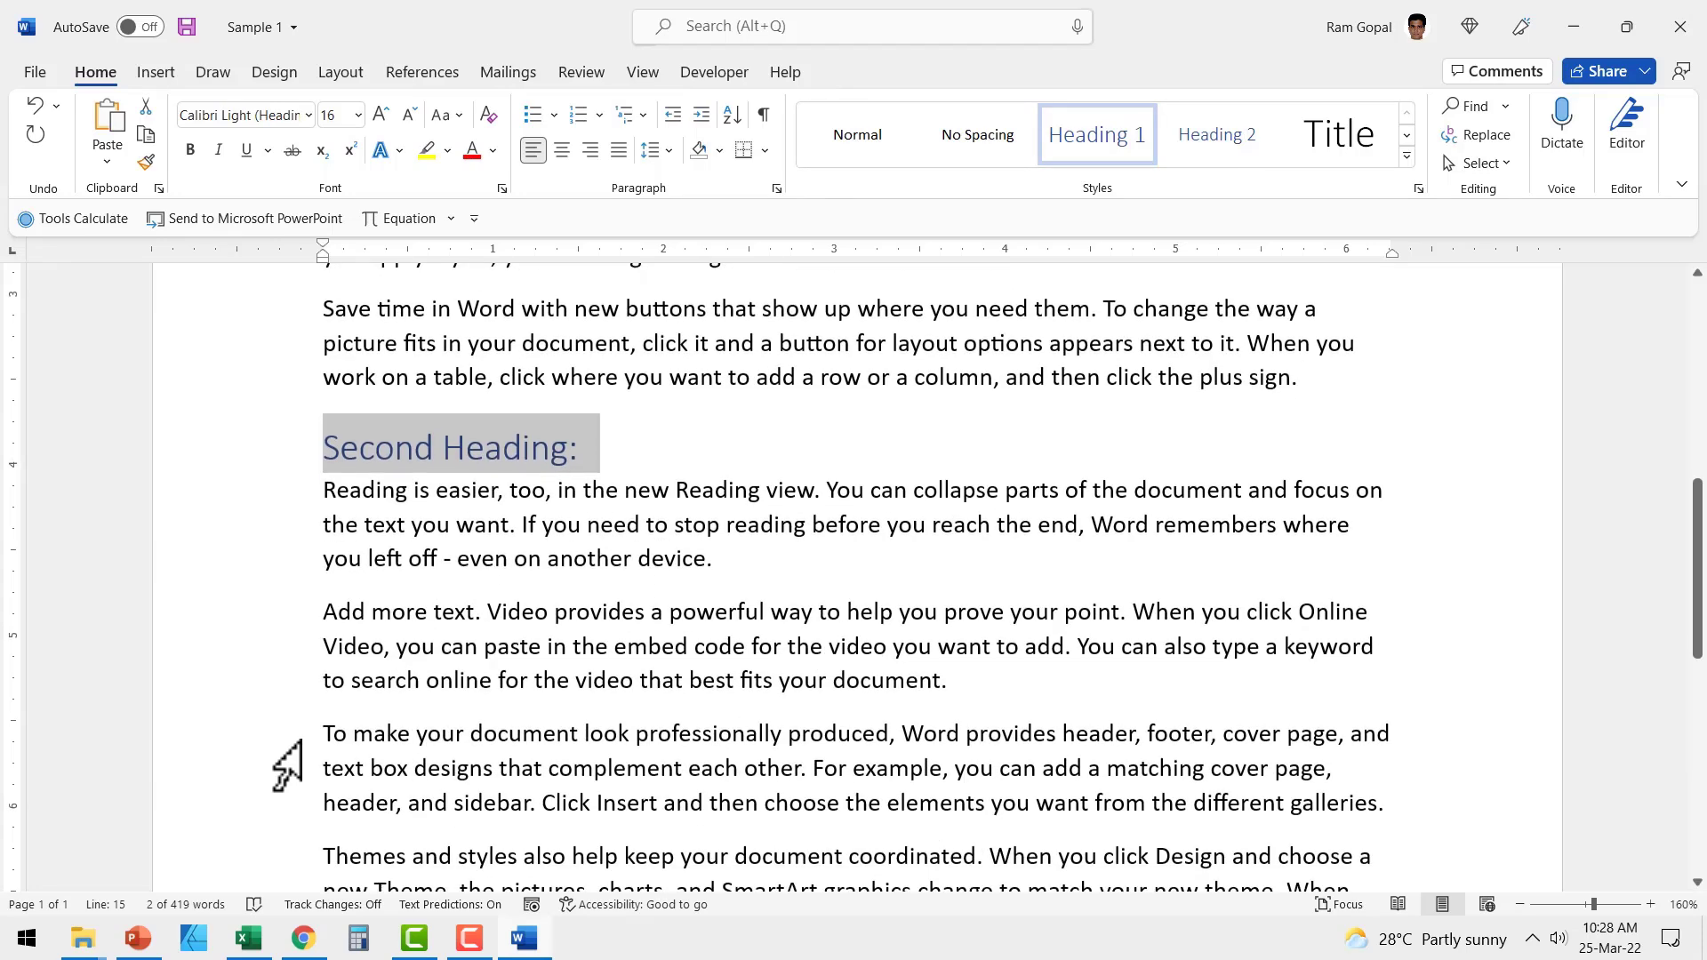
{"action": "scroll", "coordinate": [283, 747], "scroll_direction": "down", "scroll_amount": 1}
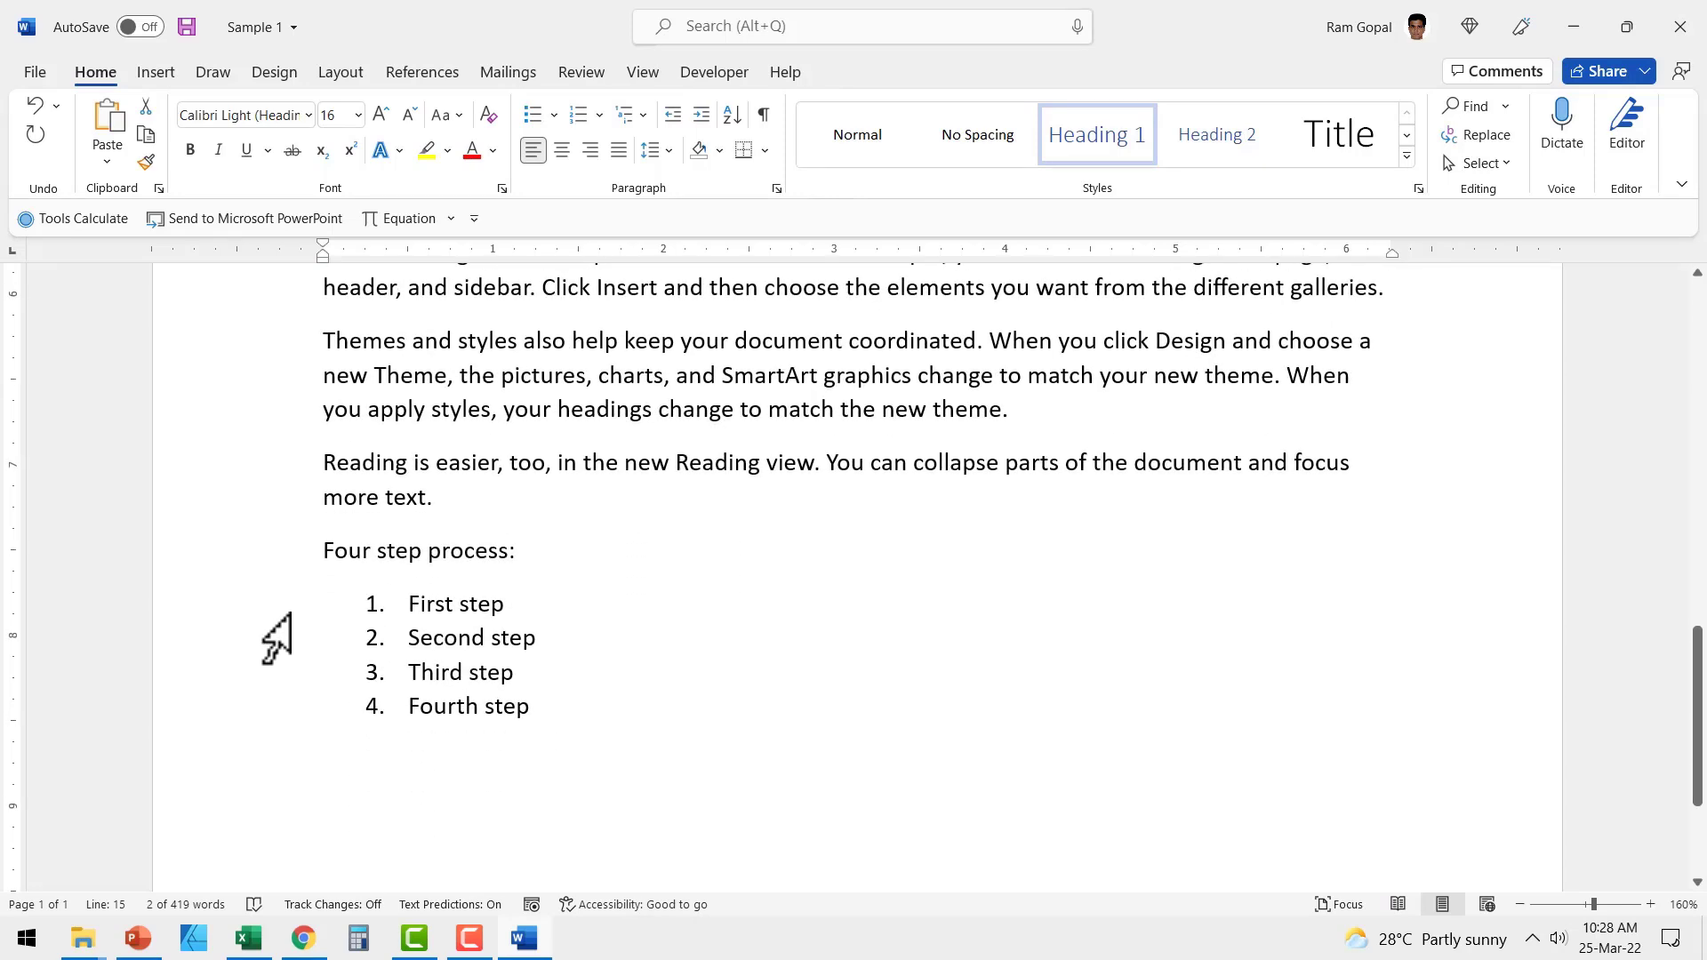
{"action": "left_click", "coordinate": [288, 562]}
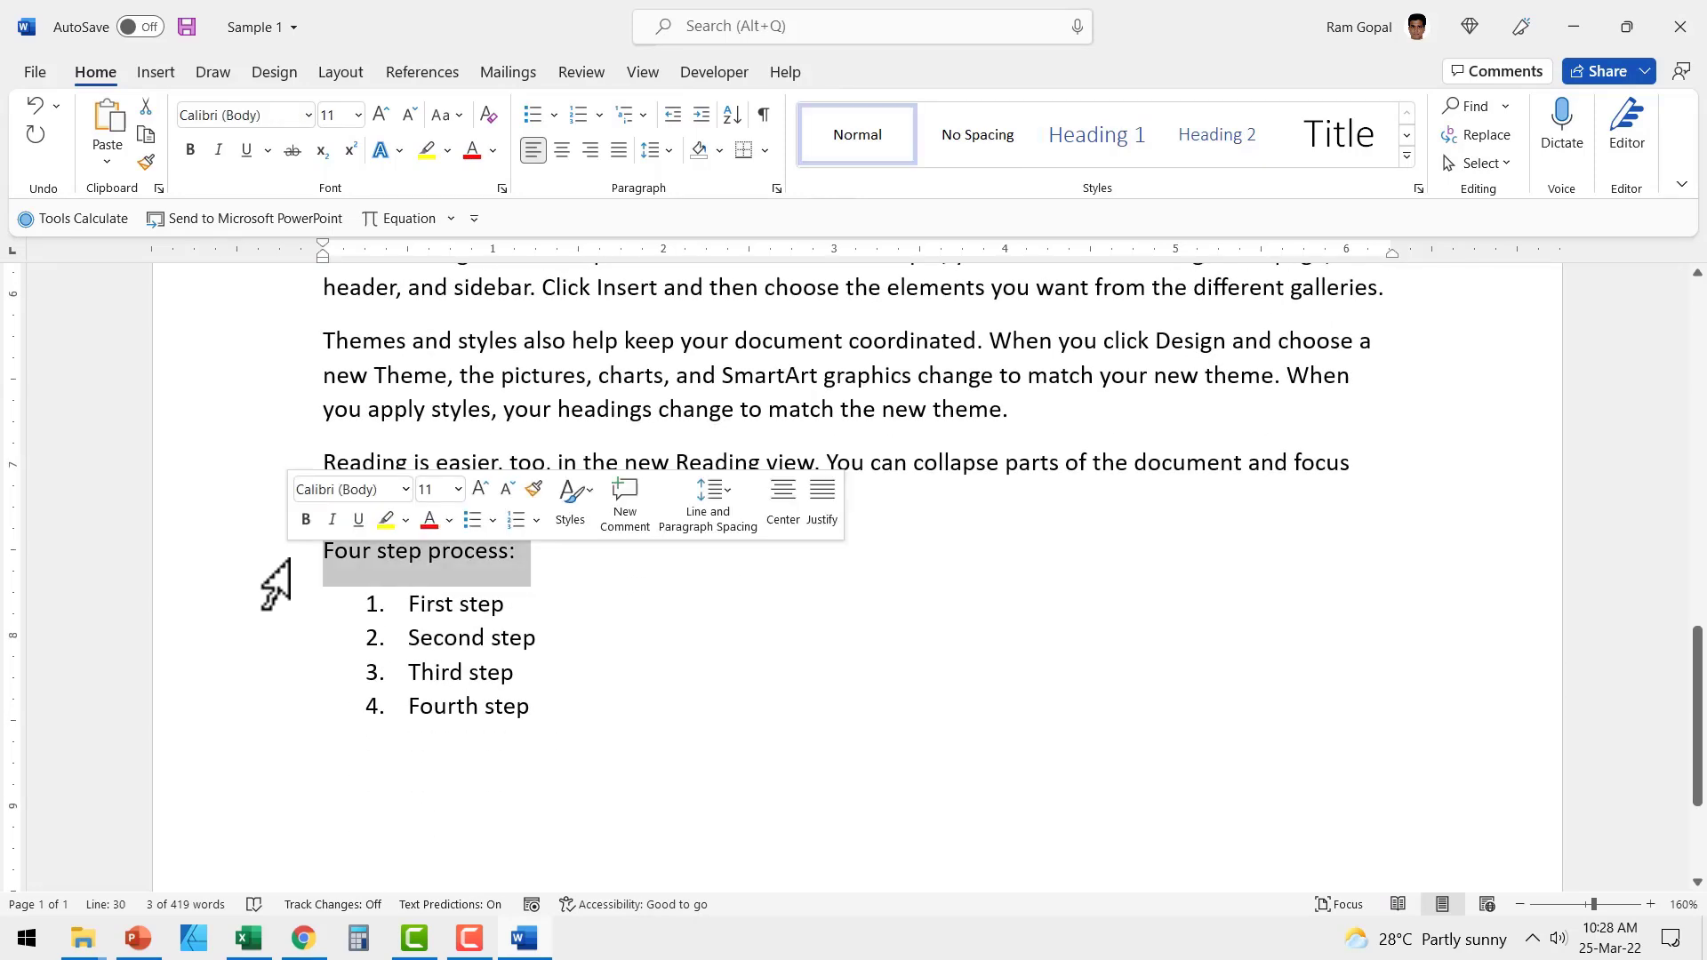
{"action": "key", "text": "ctrl+alt+1"}
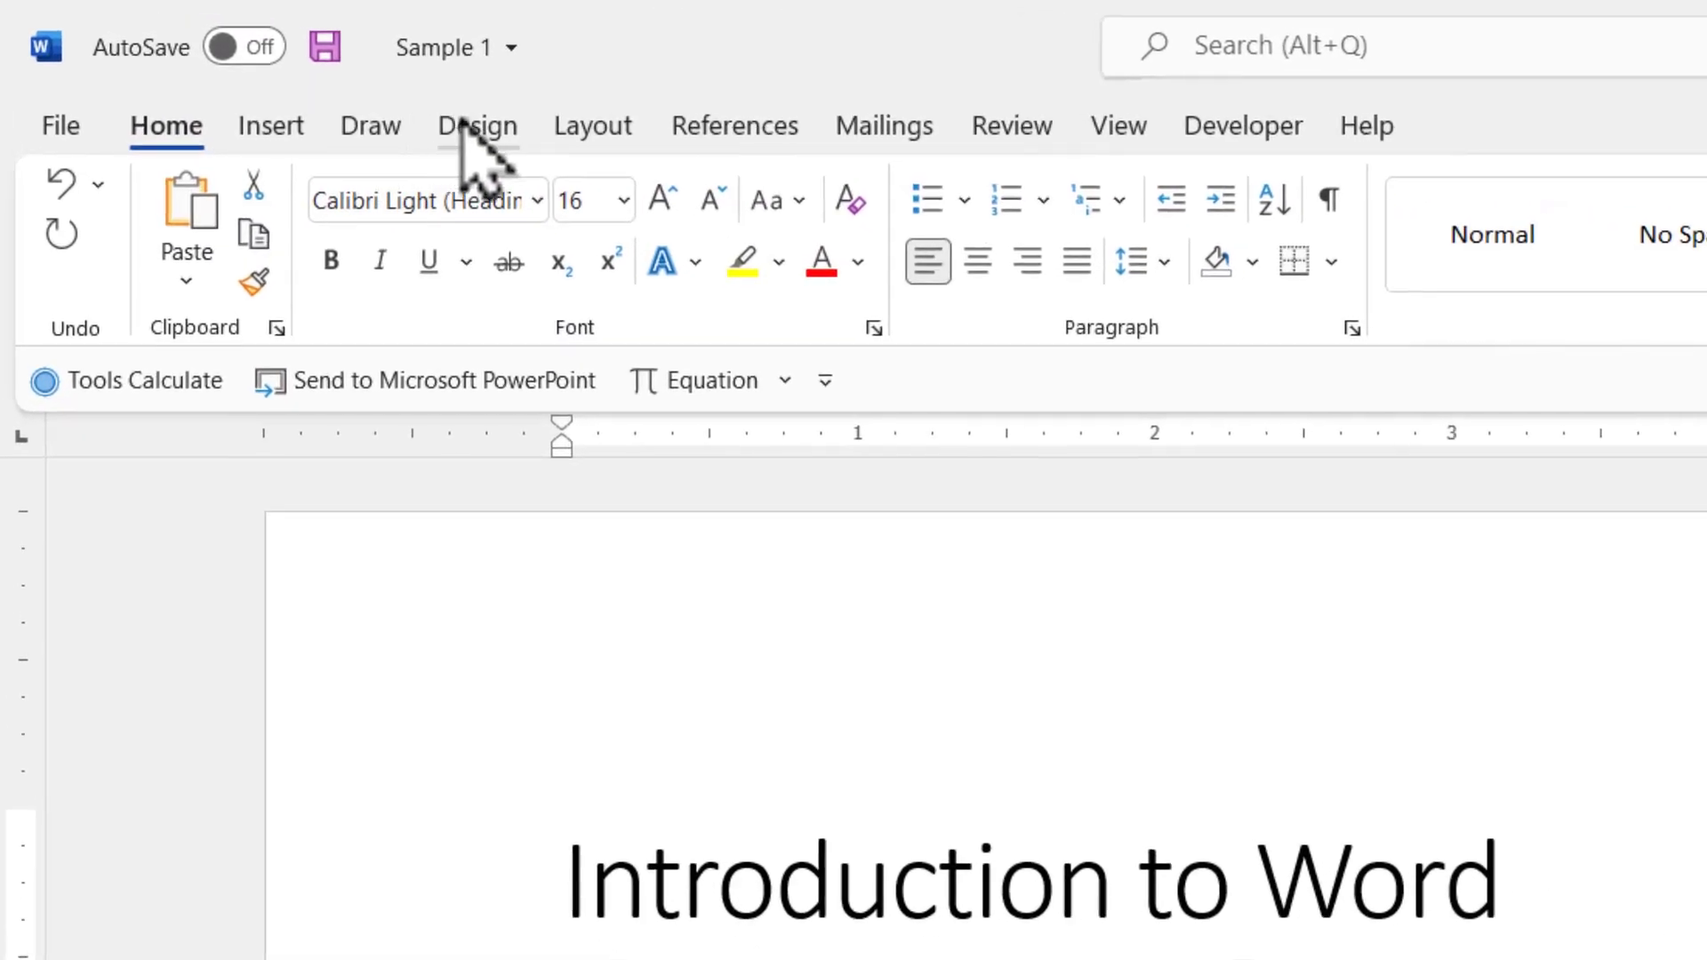
- Apply the built-in style set with a centred uppercase title between lines and centred headings, and review the headings
{"action": "left_click", "coordinate": [269, 71]}
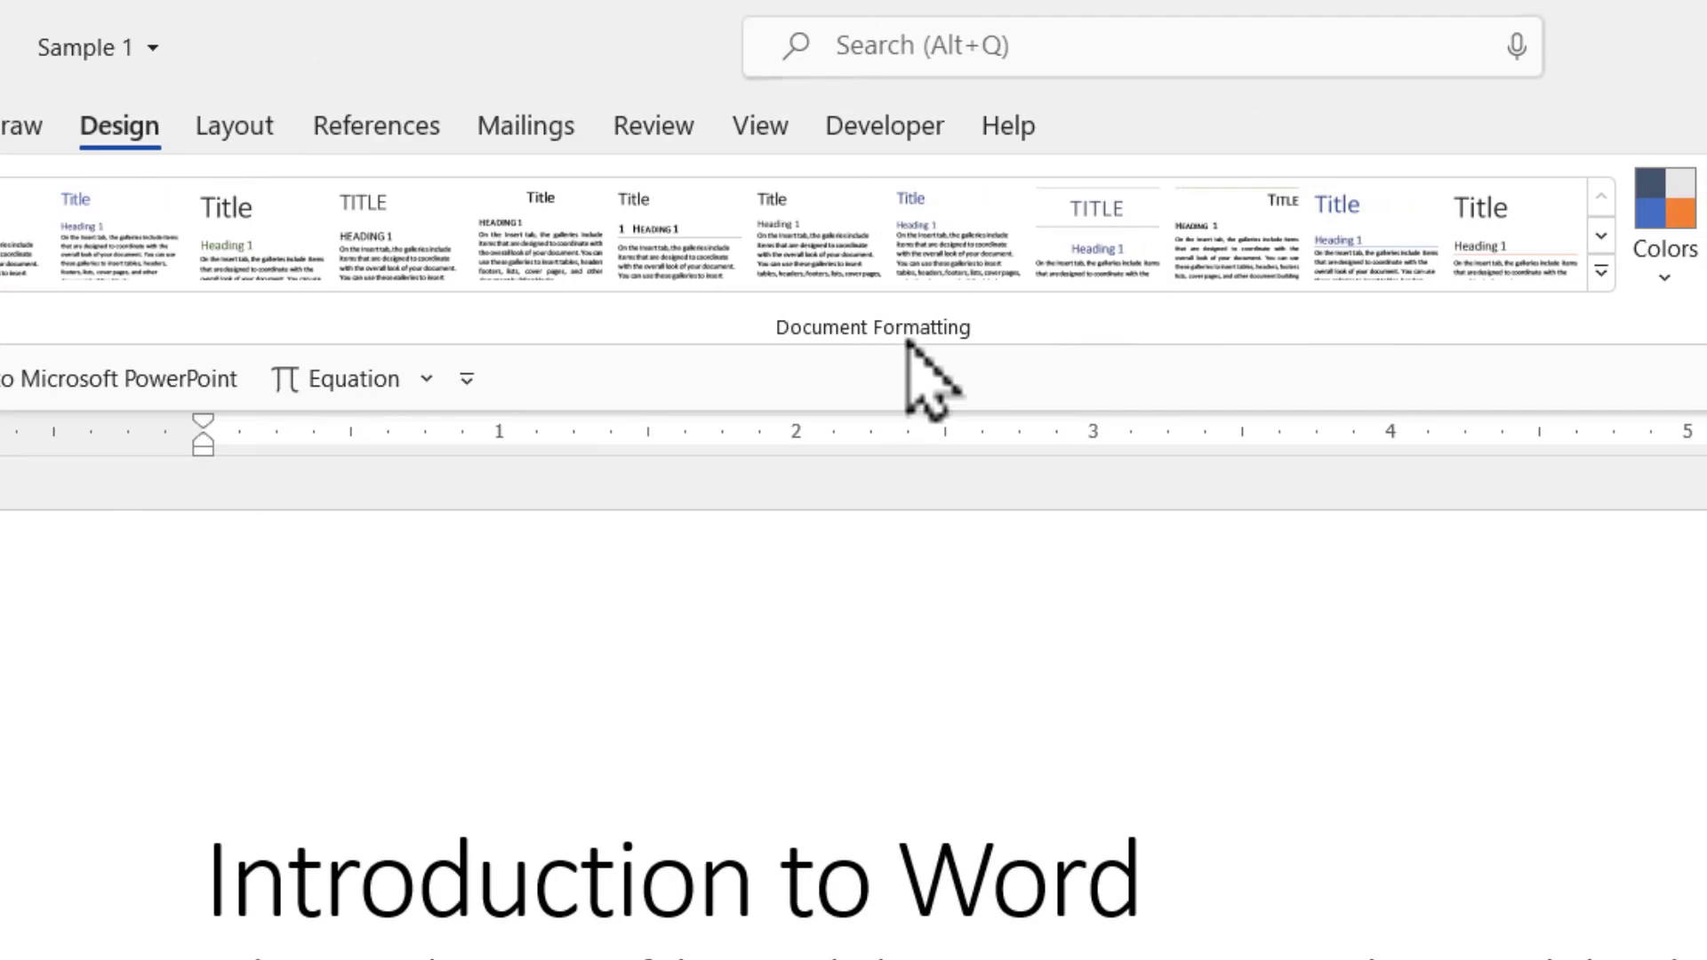
{"action": "left_click", "coordinate": [1601, 271]}
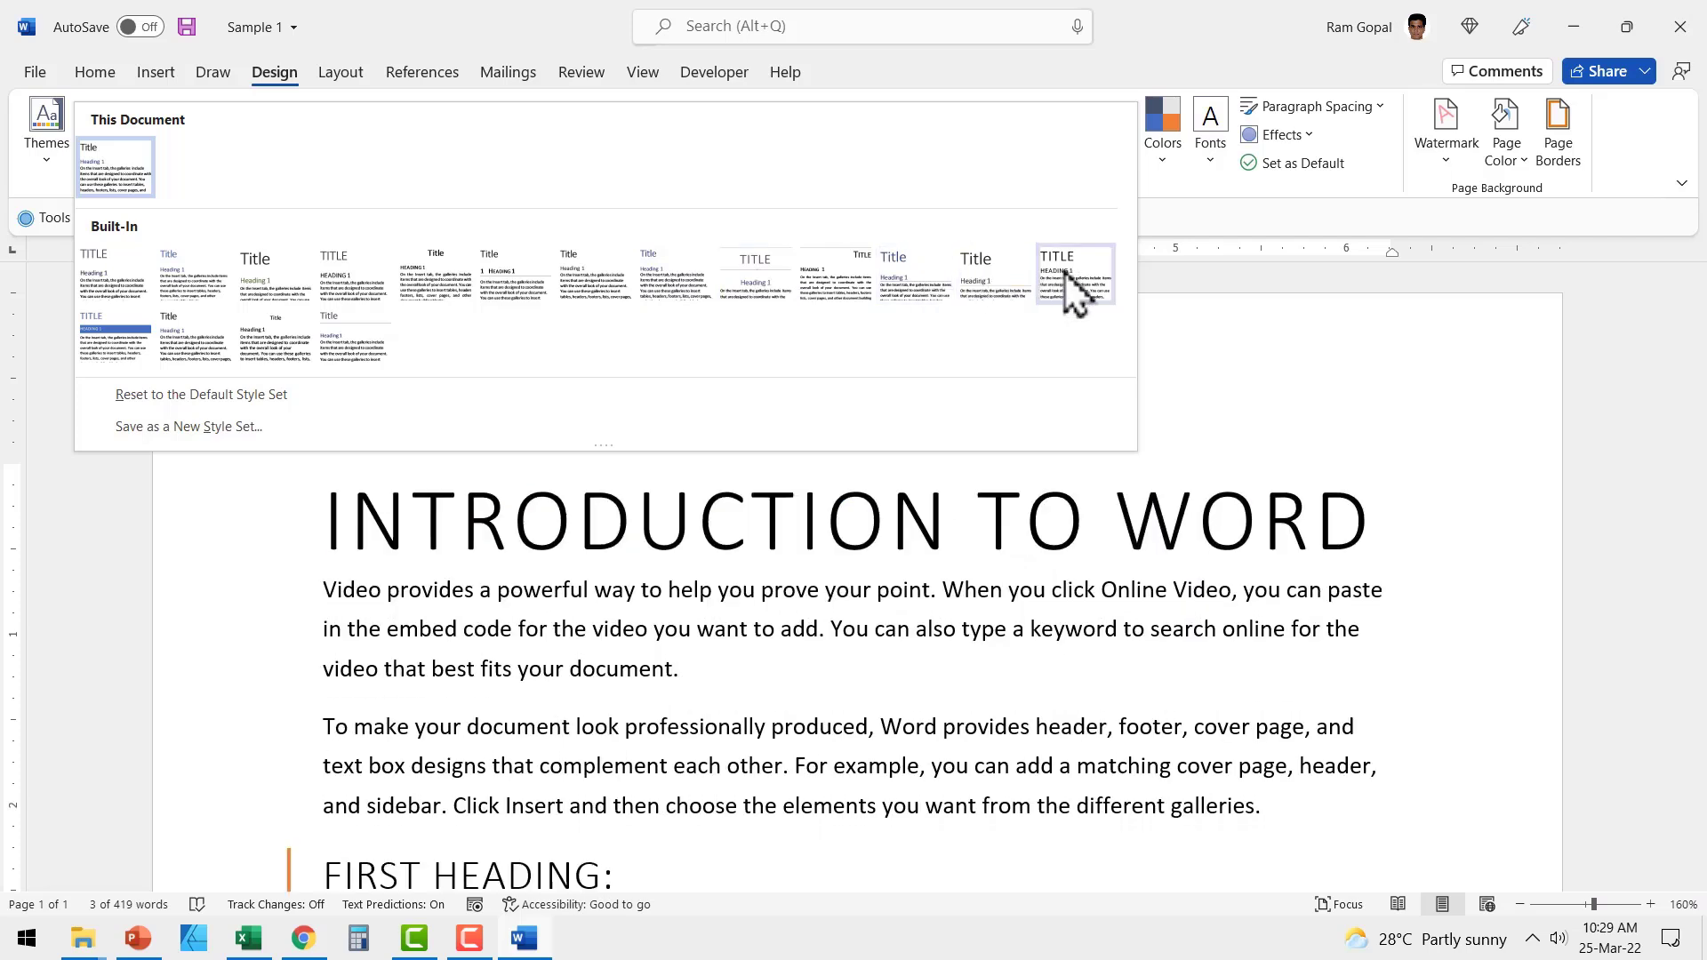
{"action": "left_click", "coordinate": [754, 294]}
{"action": "scroll", "coordinate": [916, 696], "scroll_direction": "down", "scroll_amount": 4}
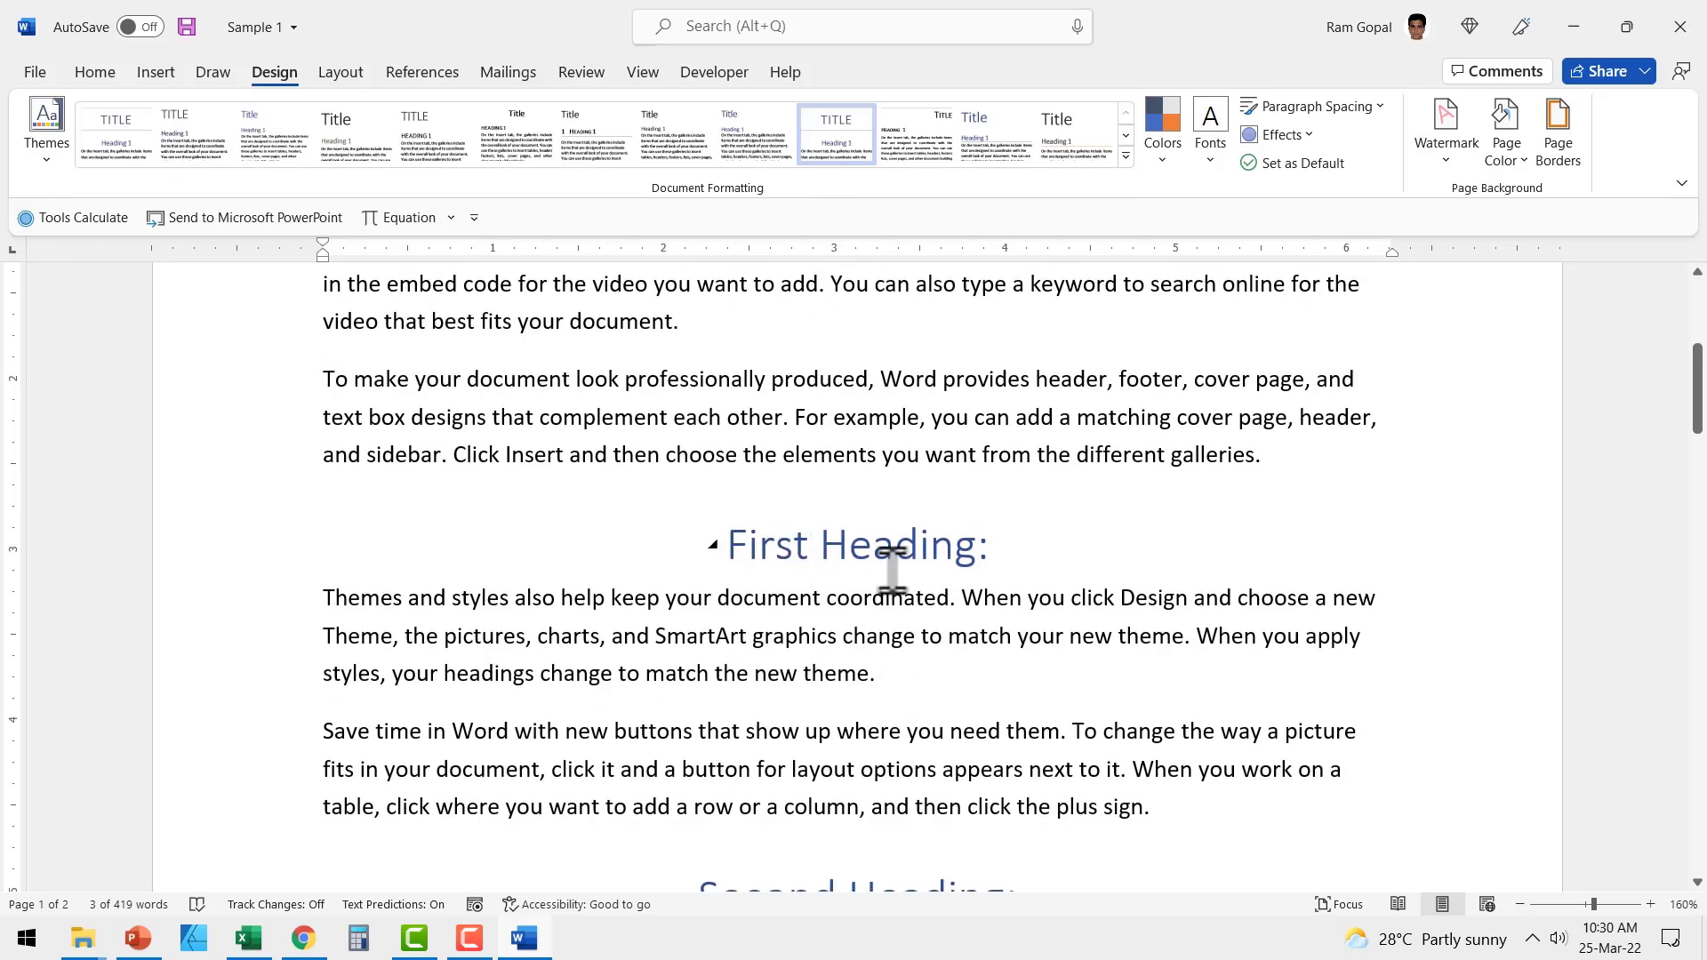
{"action": "scroll", "coordinate": [895, 569], "scroll_direction": "down", "scroll_amount": 2}
{"action": "scroll", "coordinate": [895, 627], "scroll_direction": "up", "scroll_amount": 2}
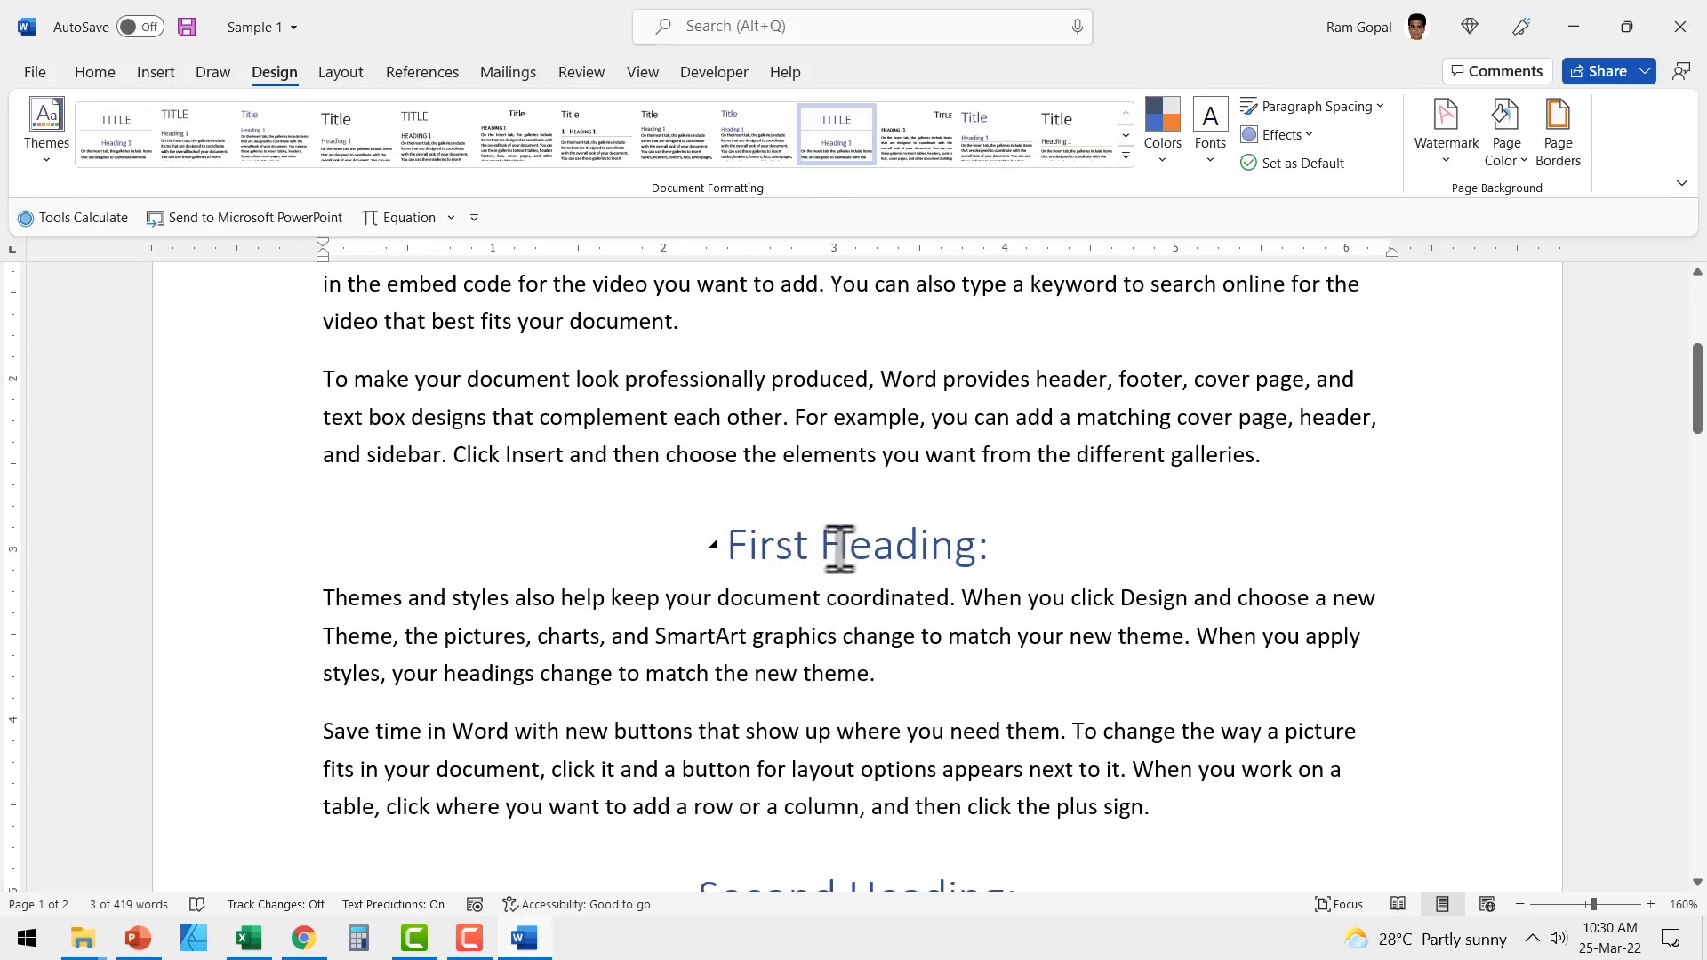
- Apply the Title style to the "Four step process:" heading above the numbered list
{"action": "scroll", "coordinate": [868, 809], "scroll_direction": "down", "scroll_amount": 2}
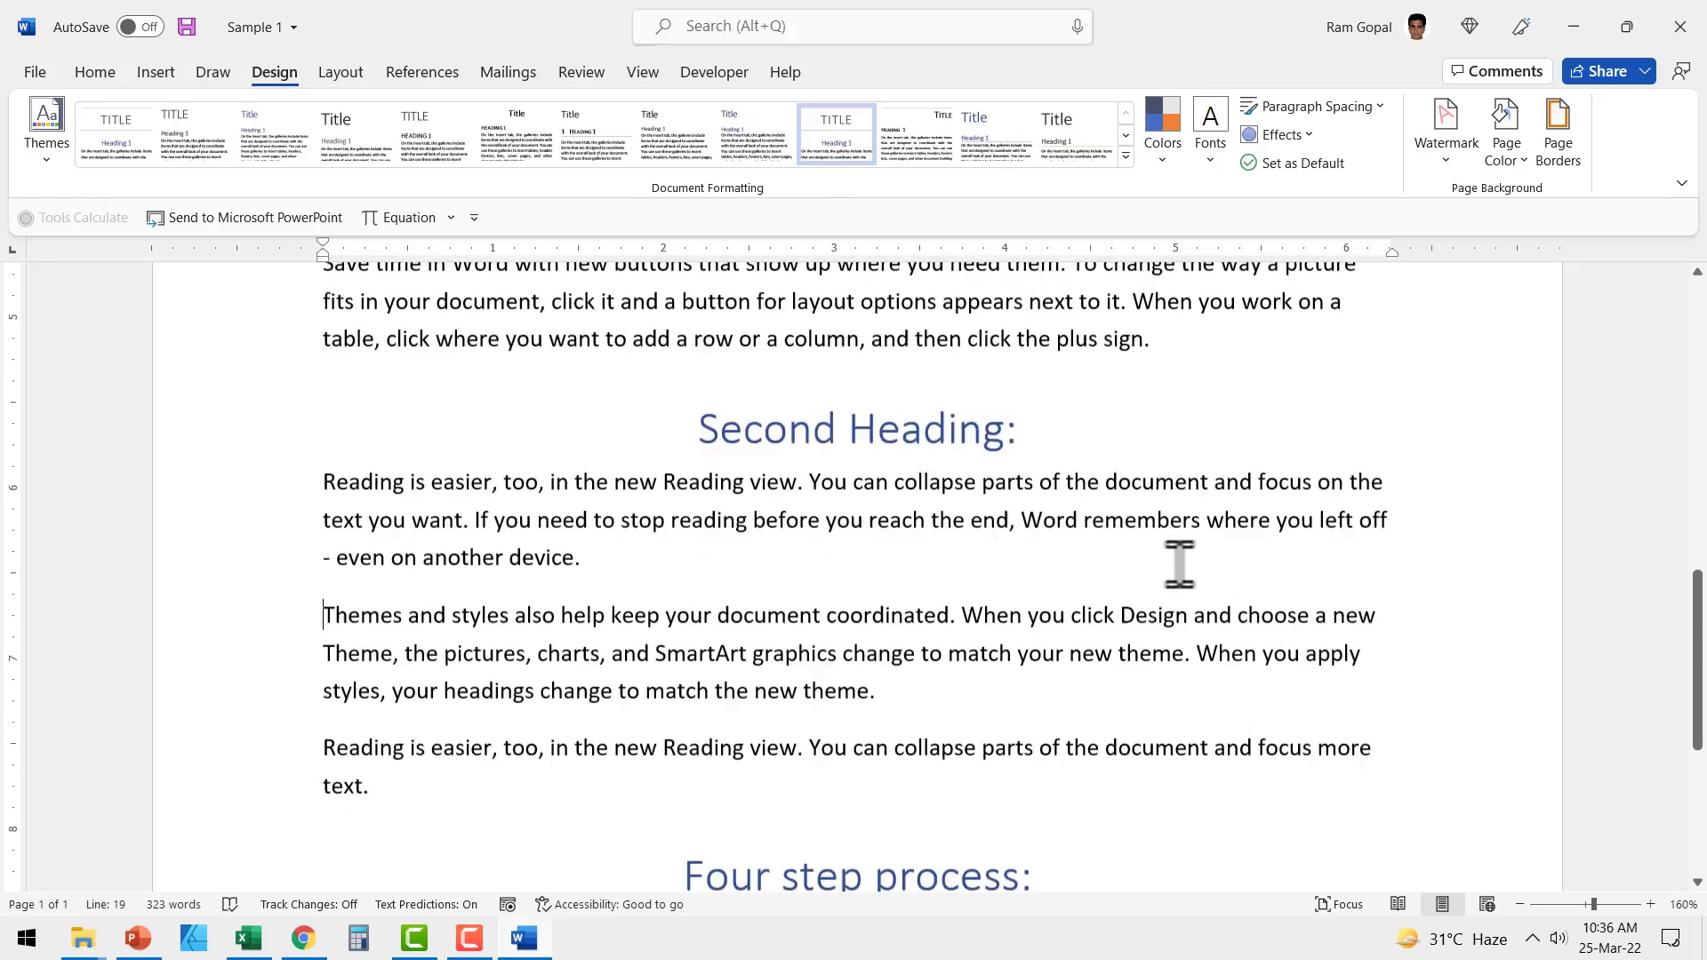
{"action": "scroll", "coordinate": [1180, 564], "scroll_direction": "down", "scroll_amount": 2}
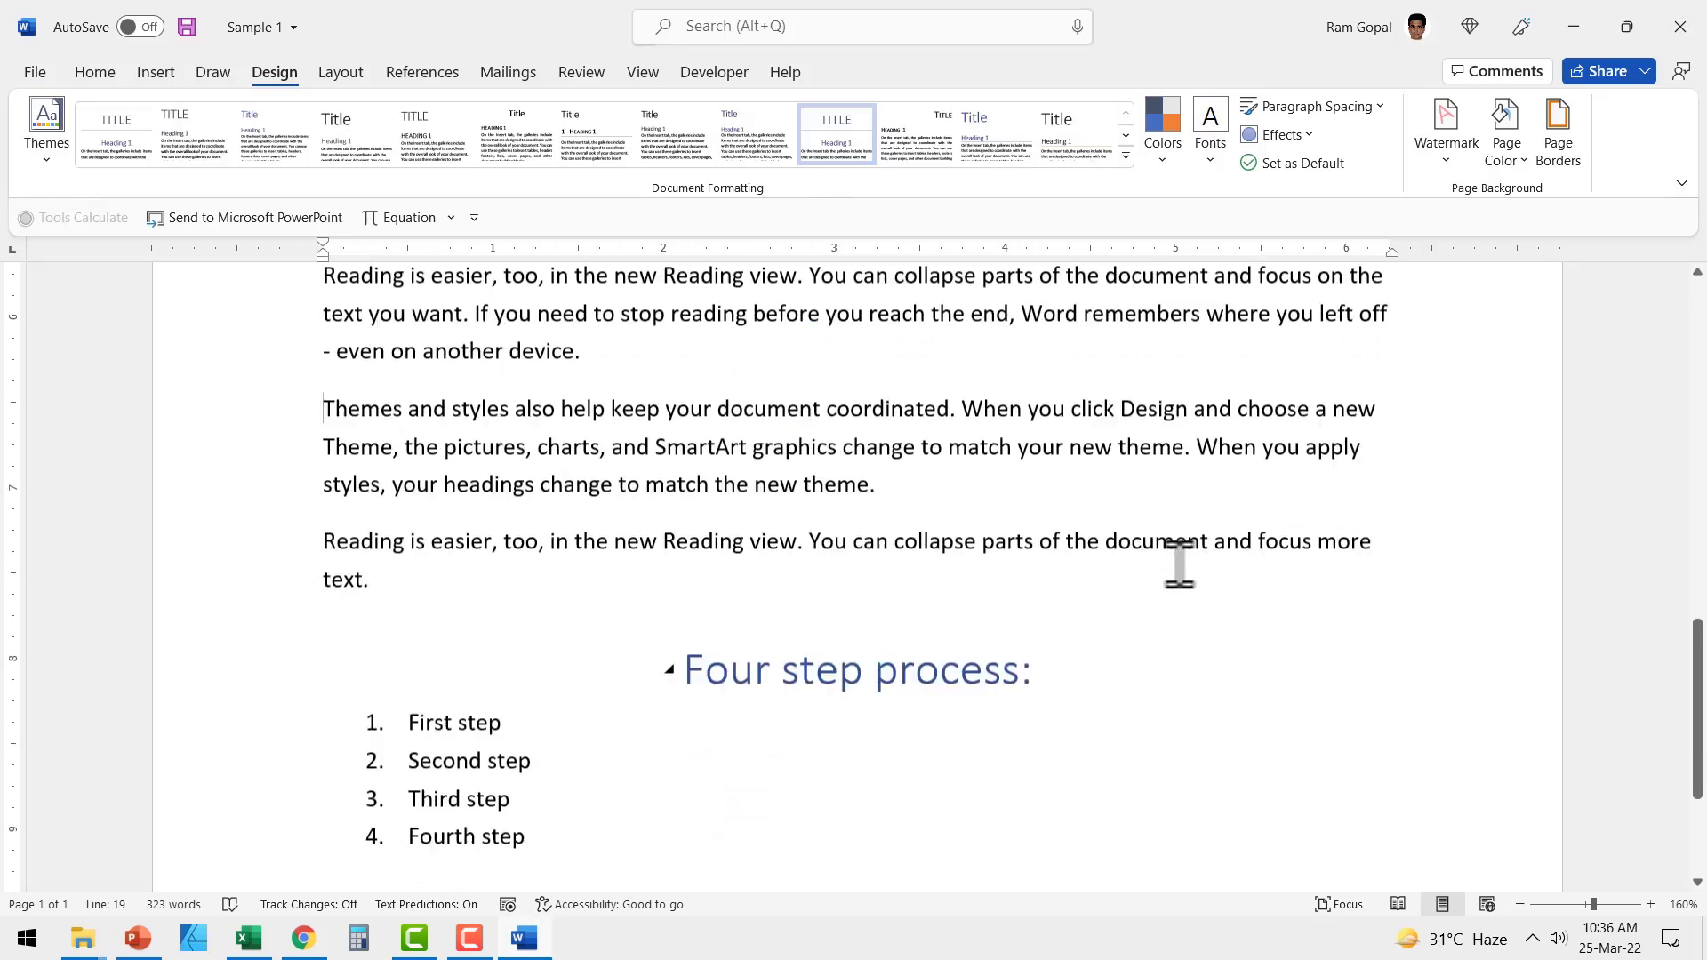
{"action": "scroll", "coordinate": [1180, 564], "scroll_direction": "down", "scroll_amount": 1}
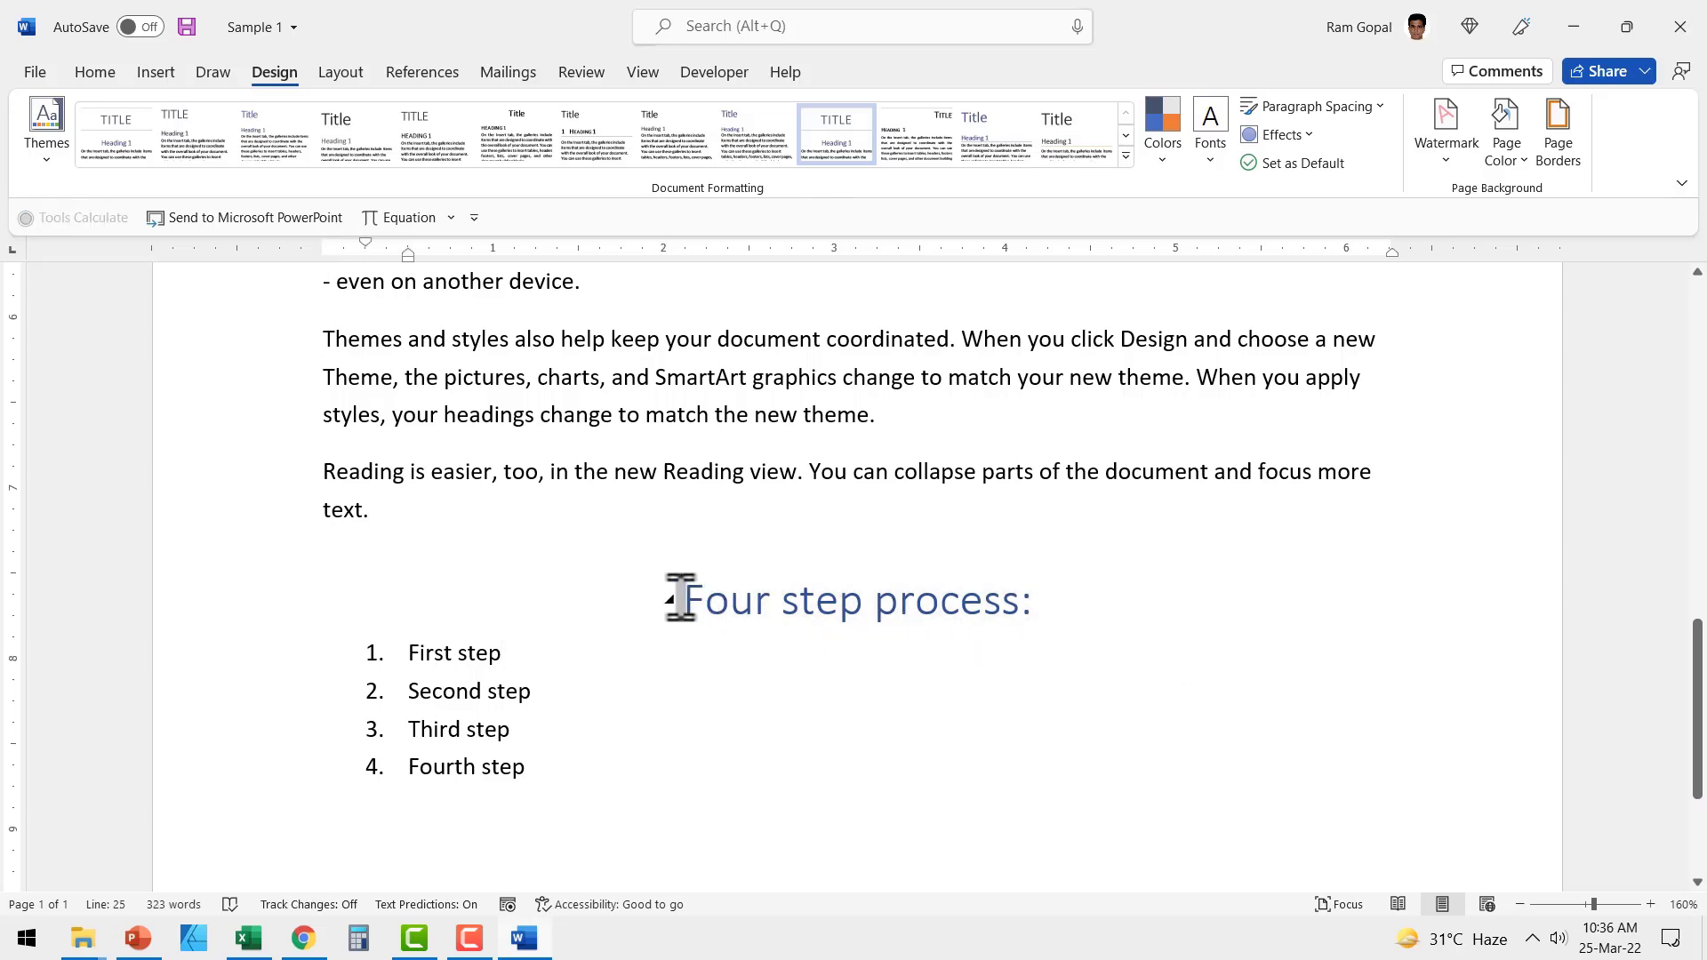
{"action": "left_click_drag", "start_coordinate": [680, 599], "coordinate": [1049, 602]}
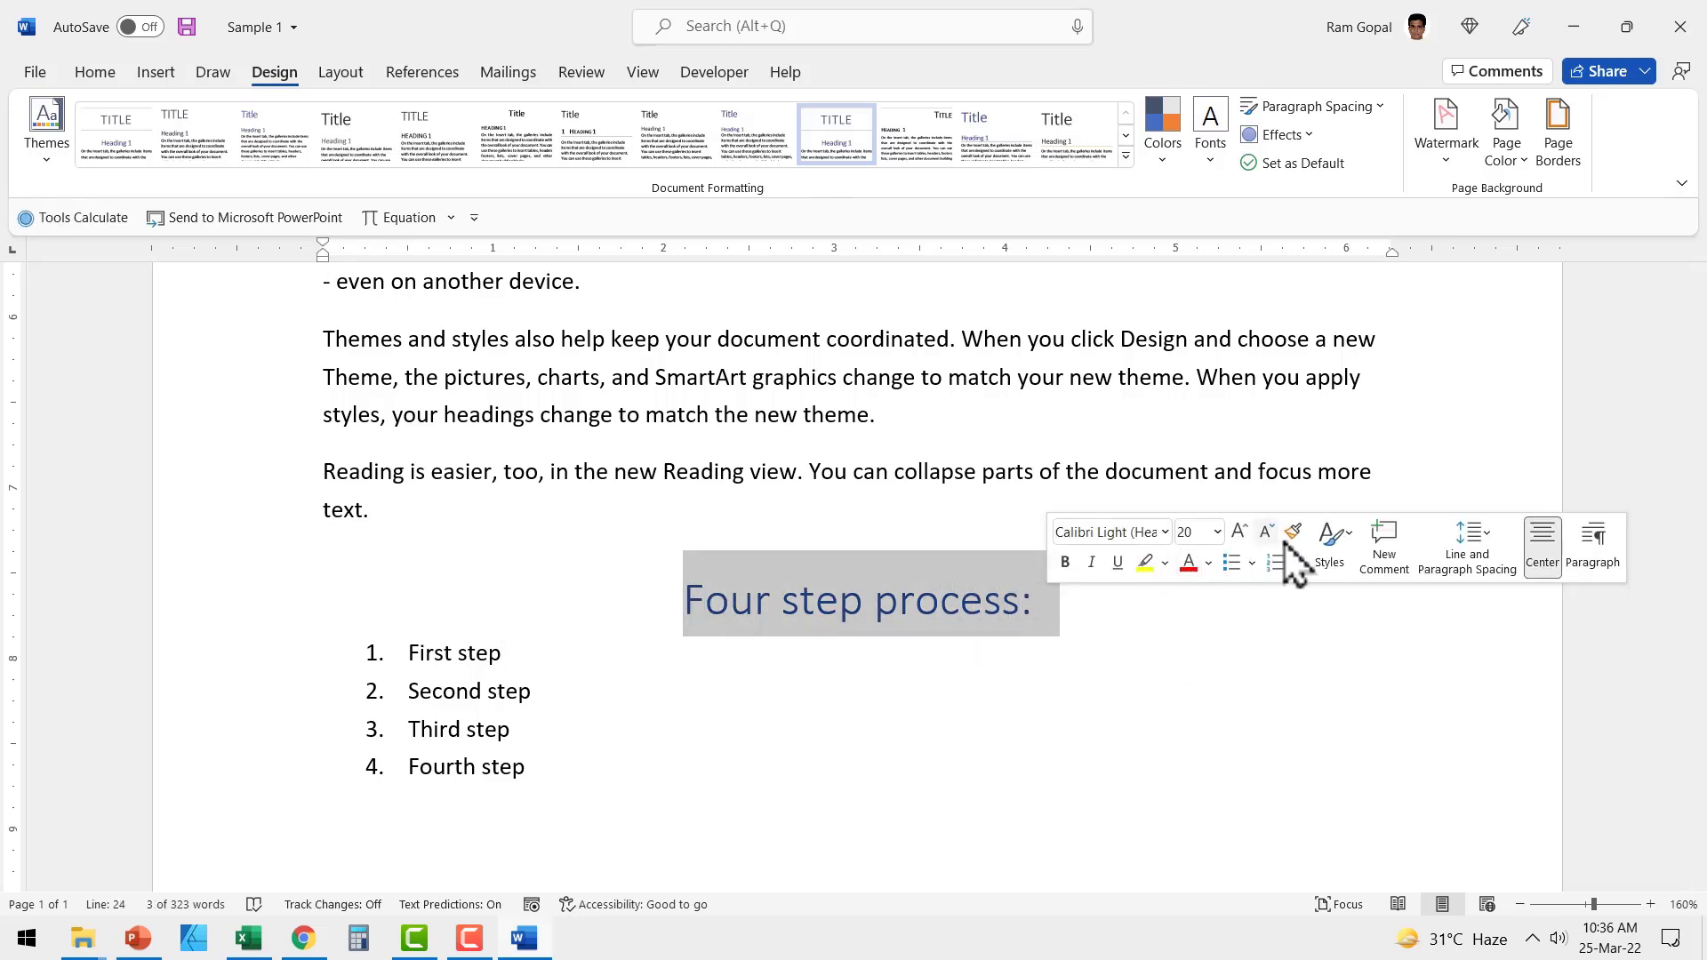
{"action": "left_click", "coordinate": [1334, 564]}
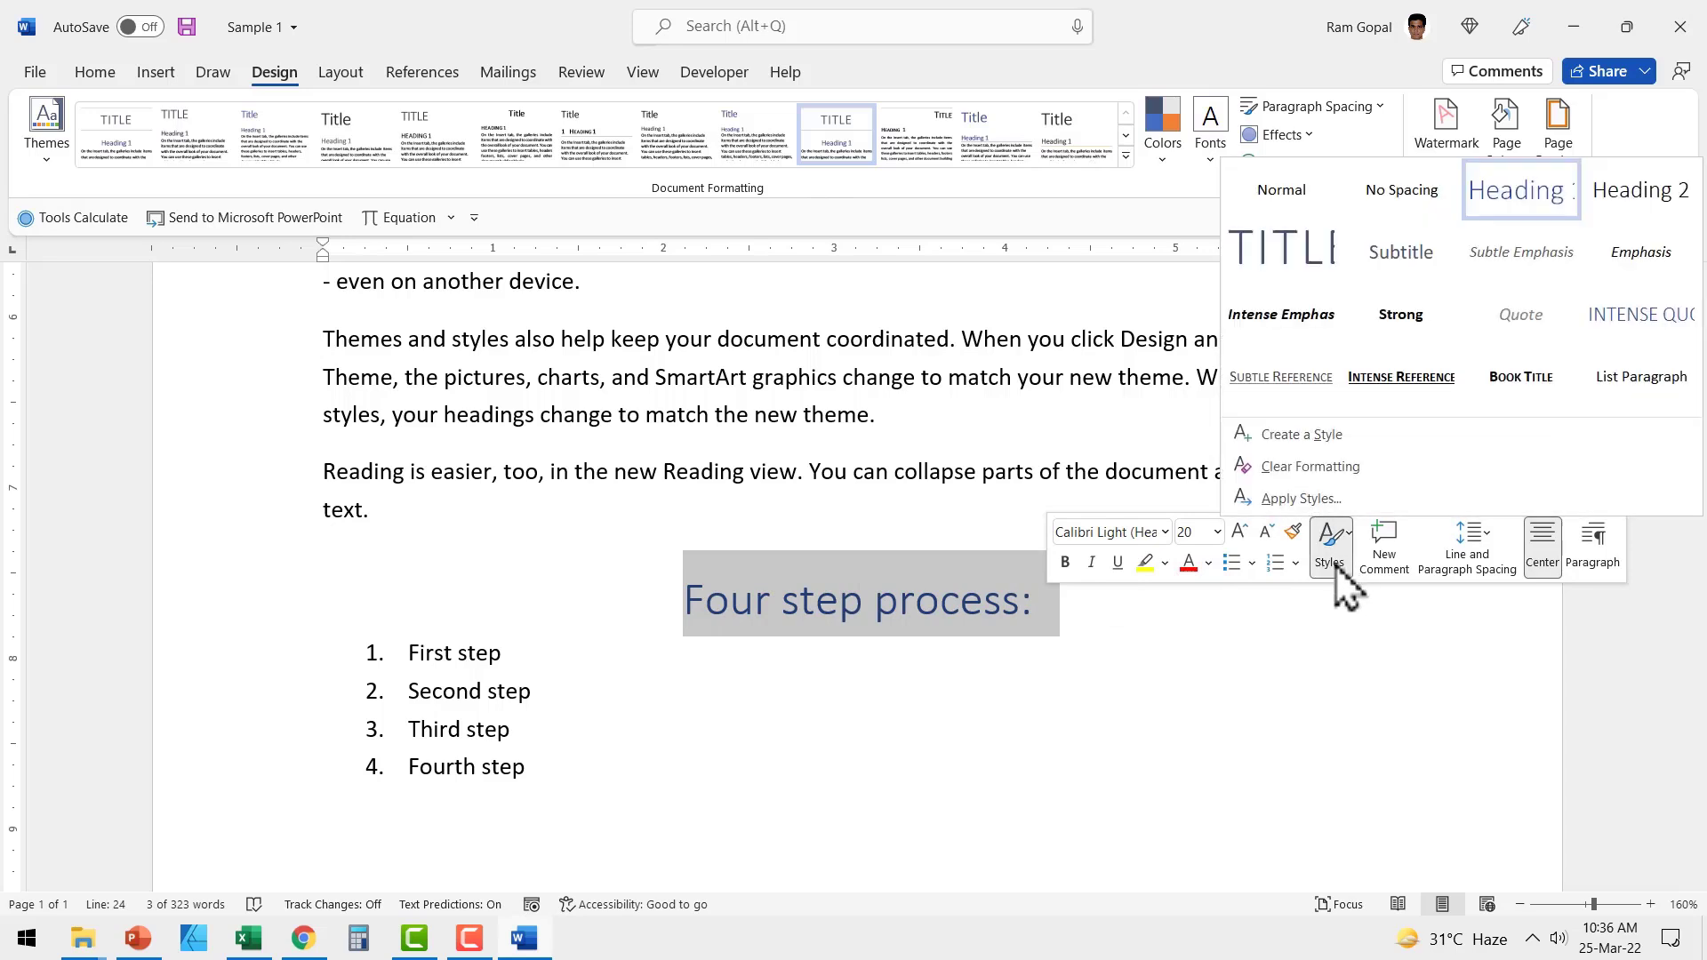
{"action": "left_click", "coordinate": [1285, 250]}
{"action": "left_click", "coordinate": [1016, 829]}
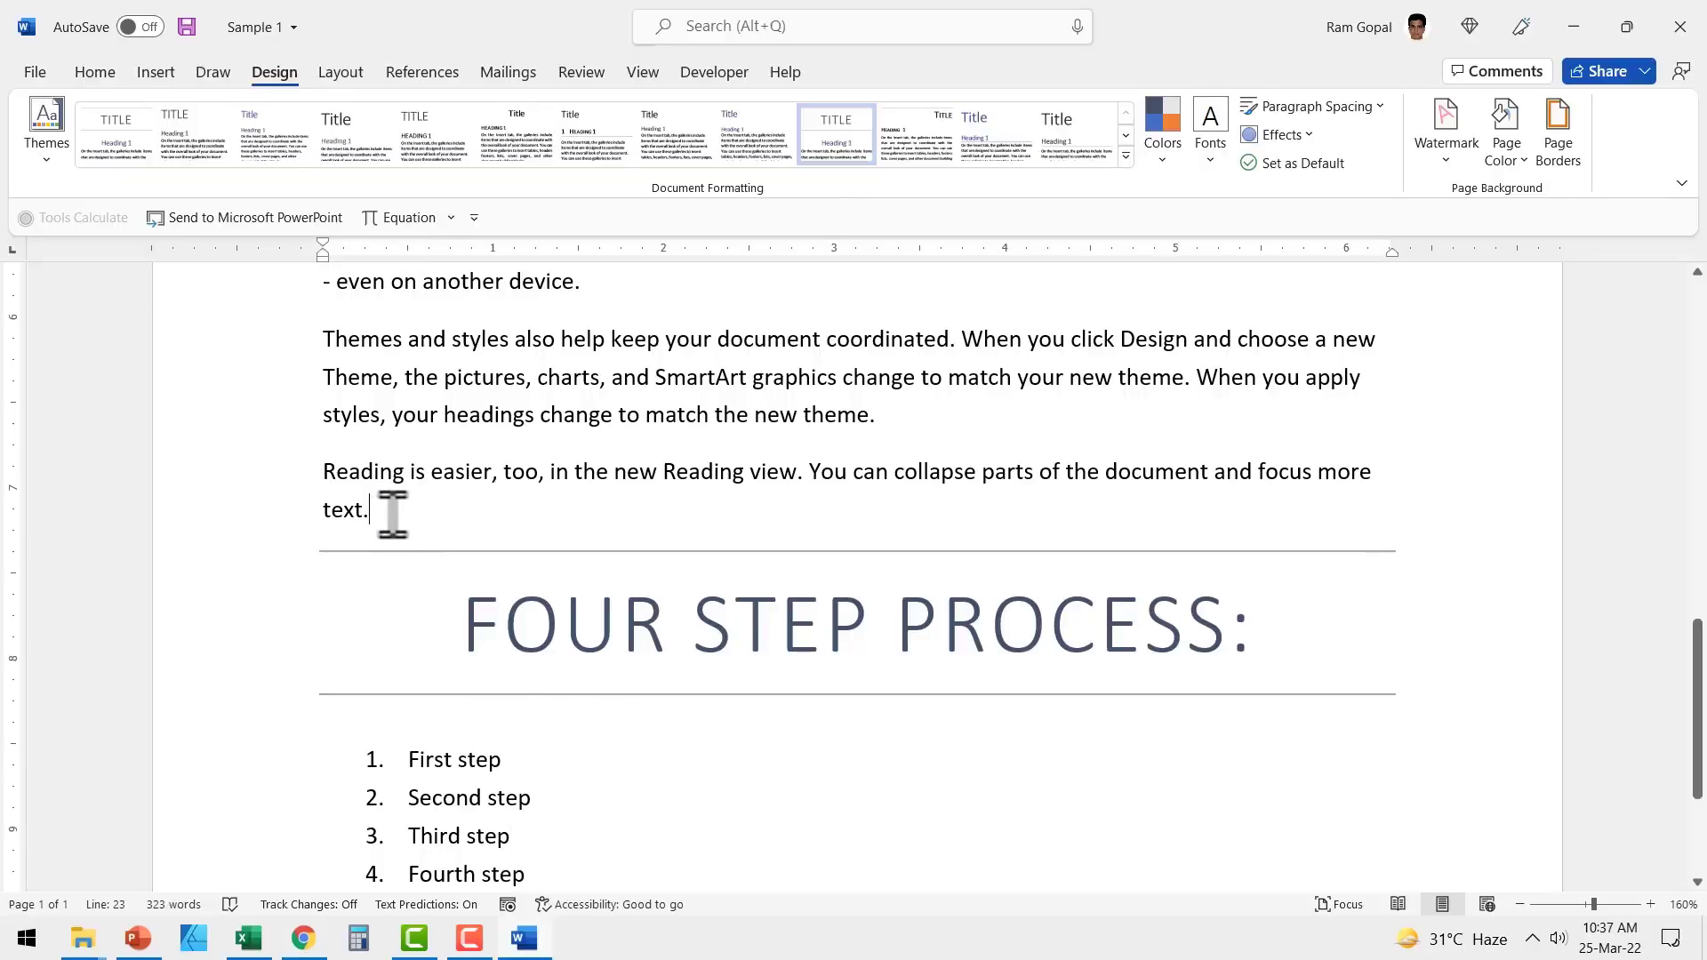
- Push the "Four step process:" title onto the next page by adding blank paragraphs after the paragraph ending "more text."
{"action": "key", "text": "Return"}
{"action": "key", "text": "Return"}
{"action": "key", "text": "Return"}
{"action": "key", "text": "Return"}
{"action": "key", "text": "Return"}
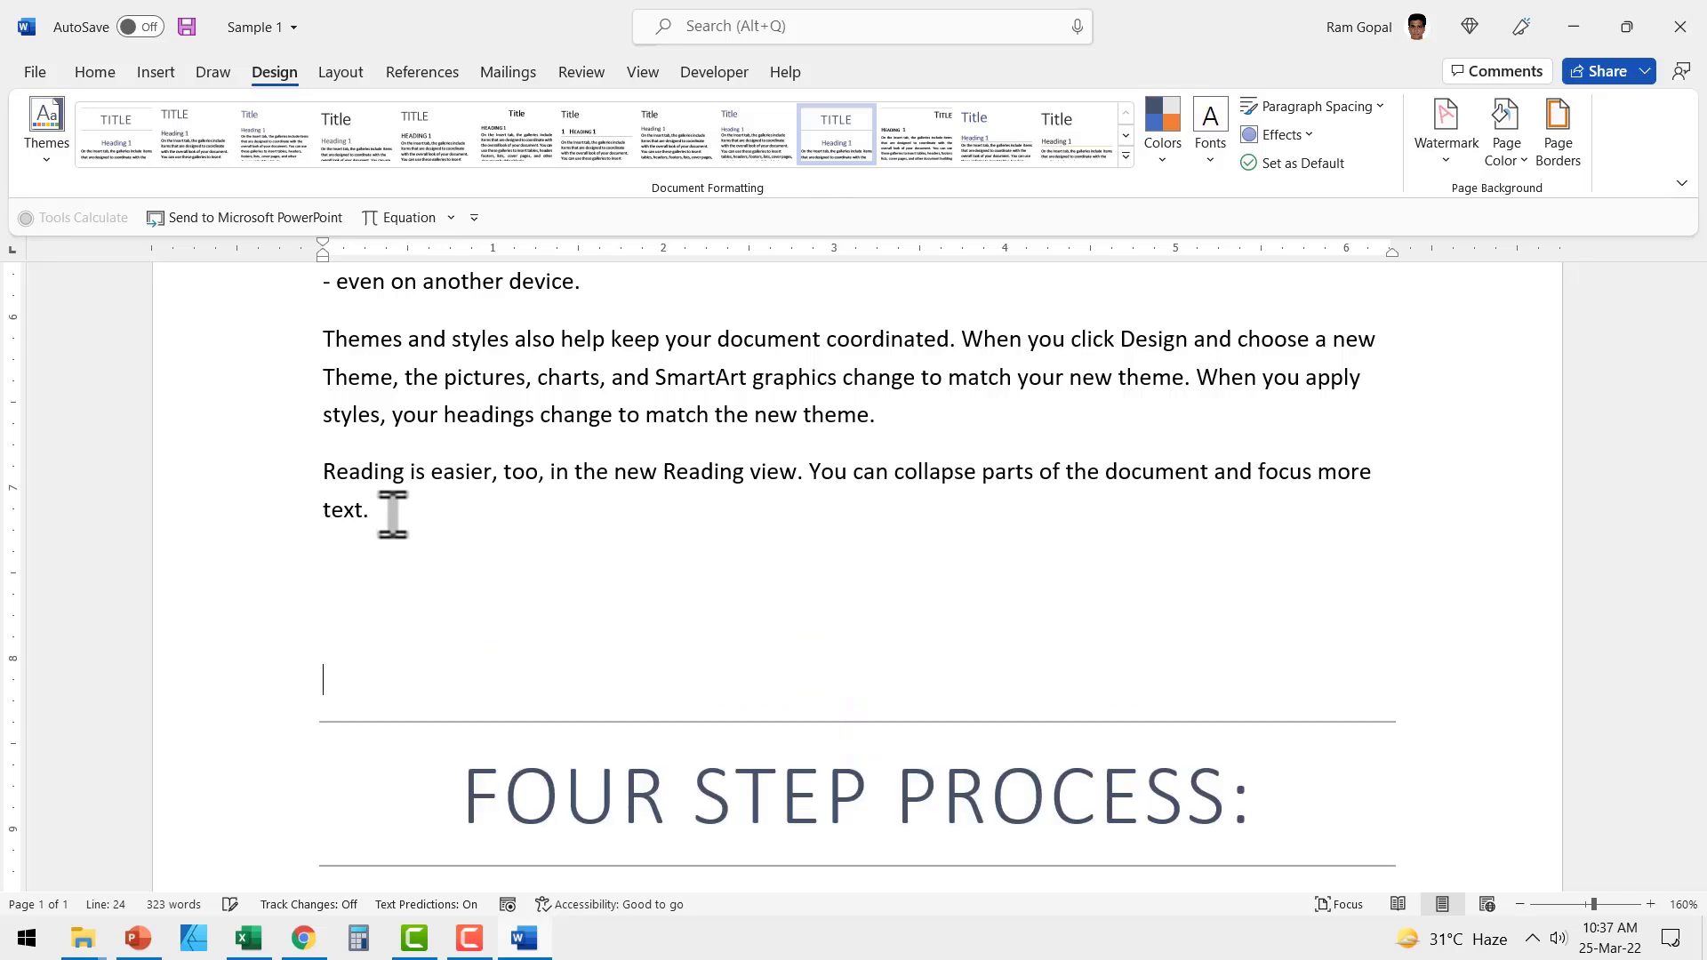
{"action": "key", "text": "Return"}
{"action": "key", "text": "Return"}
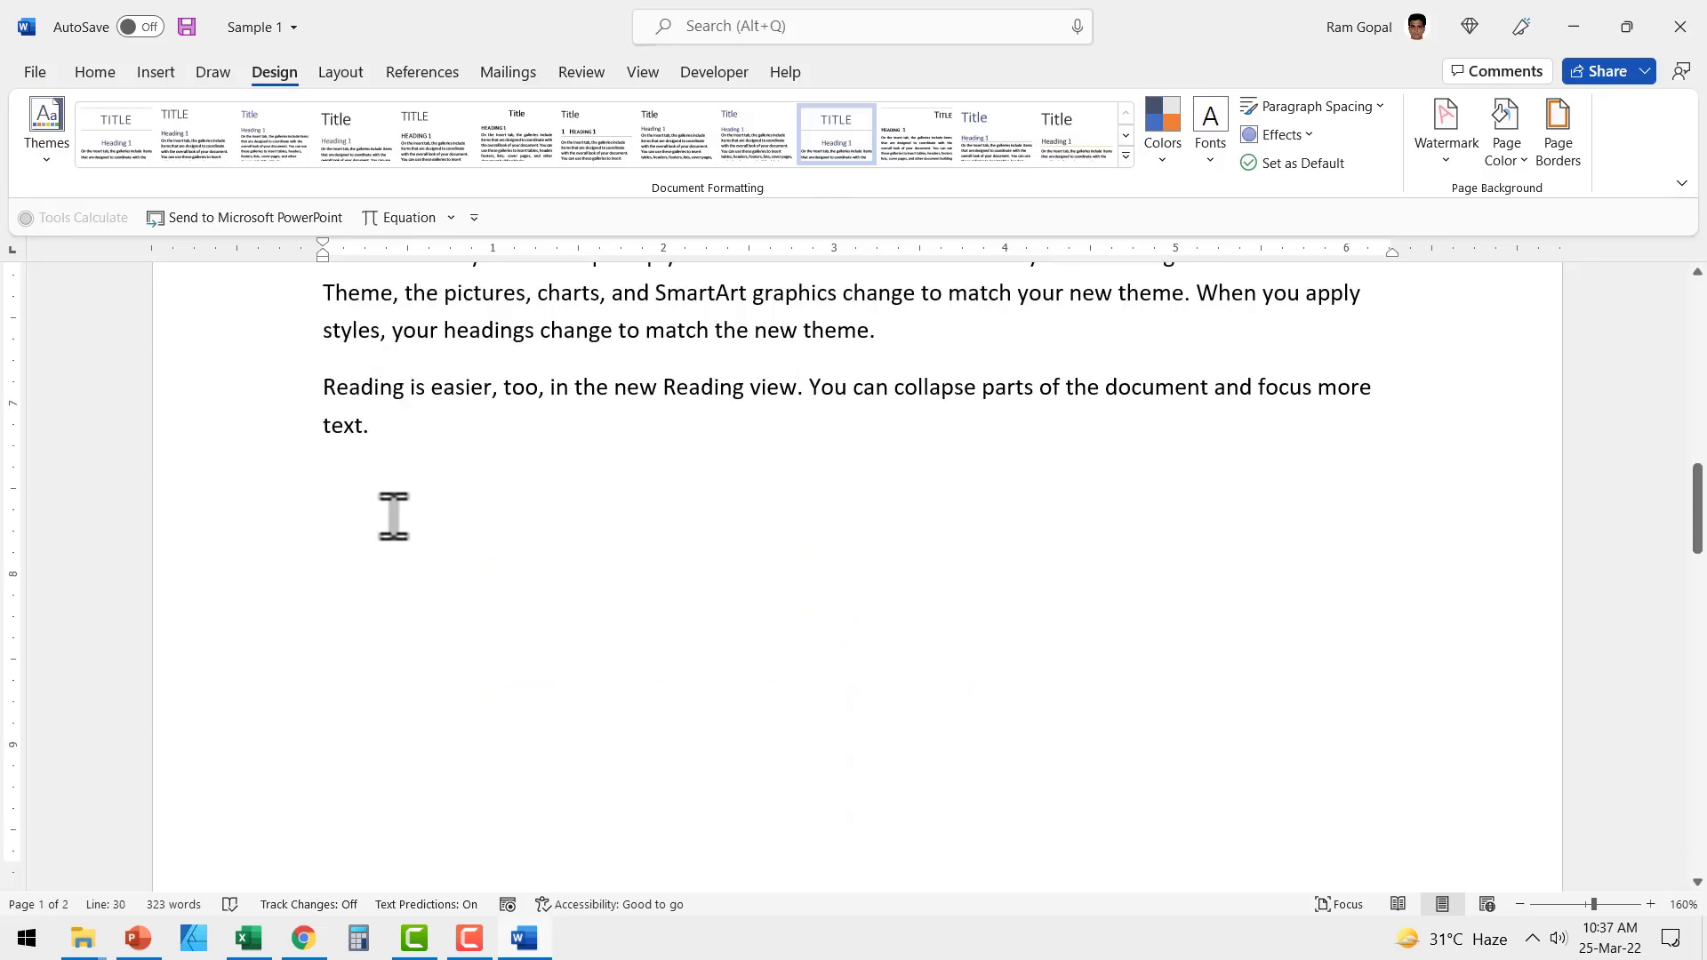
{"action": "scroll", "coordinate": [1029, 742], "scroll_direction": "down", "scroll_amount": 1}
{"action": "scroll", "coordinate": [1029, 743], "scroll_direction": "down", "scroll_amount": 7}
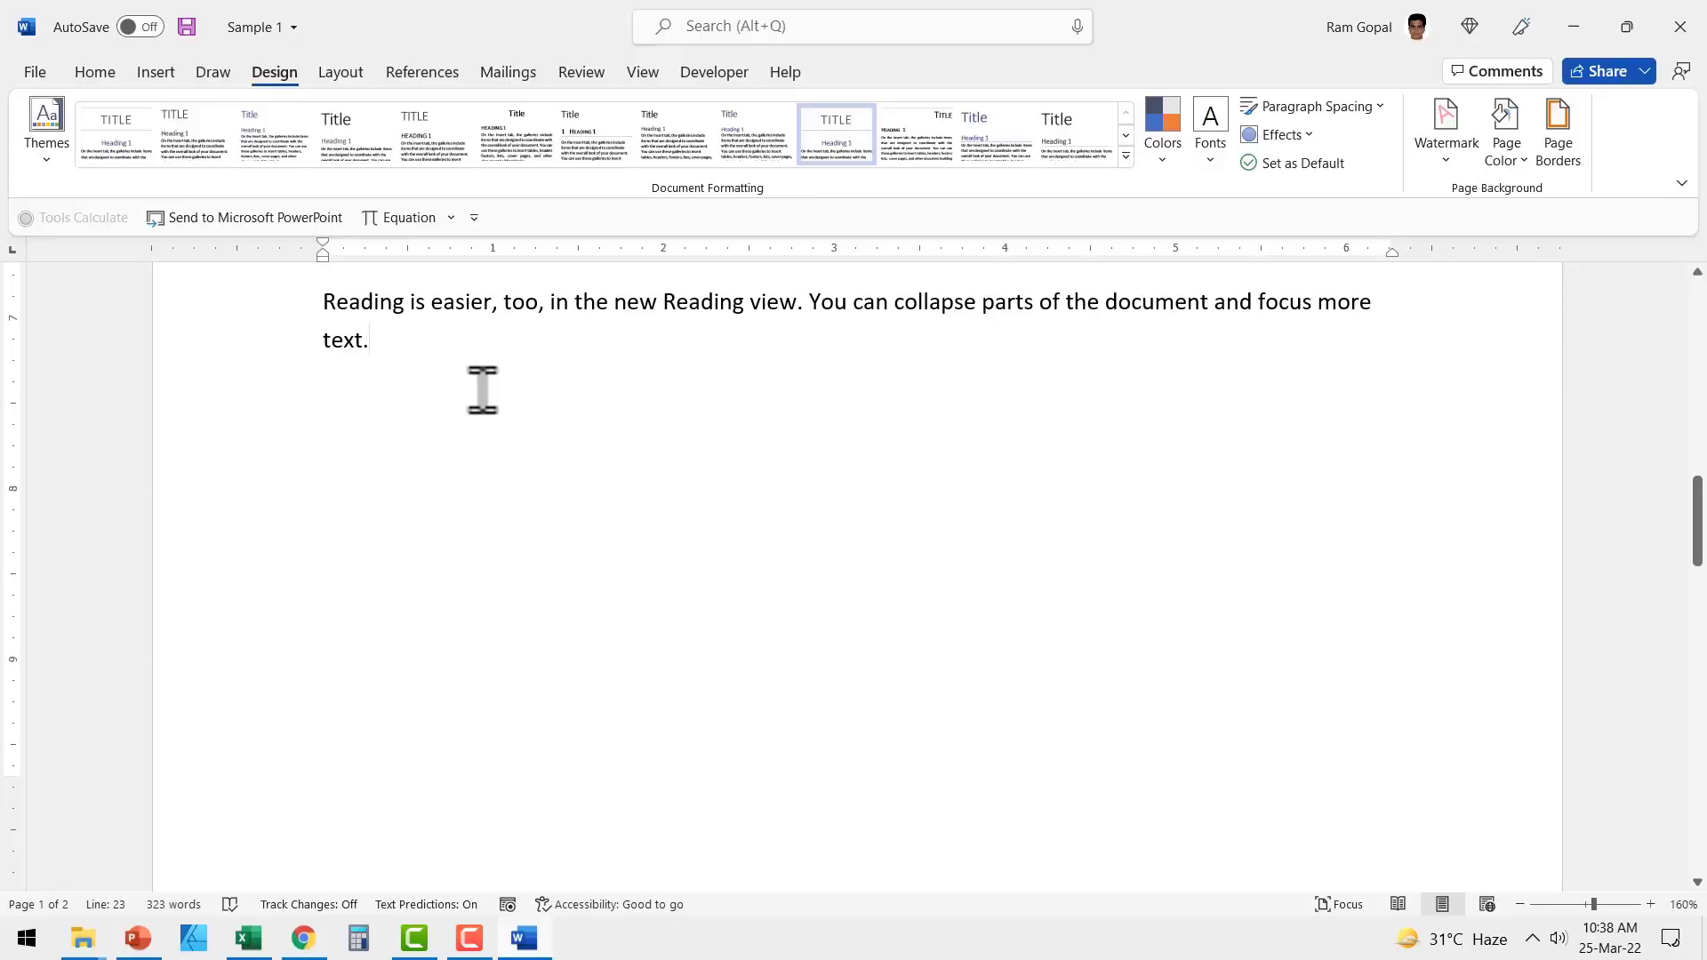
- Copy the first two paragraphs under "Second Heading:" into the blank area after "more text." and check the title's position on page 2
{"action": "scroll", "coordinate": [483, 388], "scroll_direction": "up", "scroll_amount": 3}
{"action": "left_click_drag", "start_coordinate": [322, 377], "coordinate": [853, 602]}
{"action": "key", "text": "ctrl+c"}
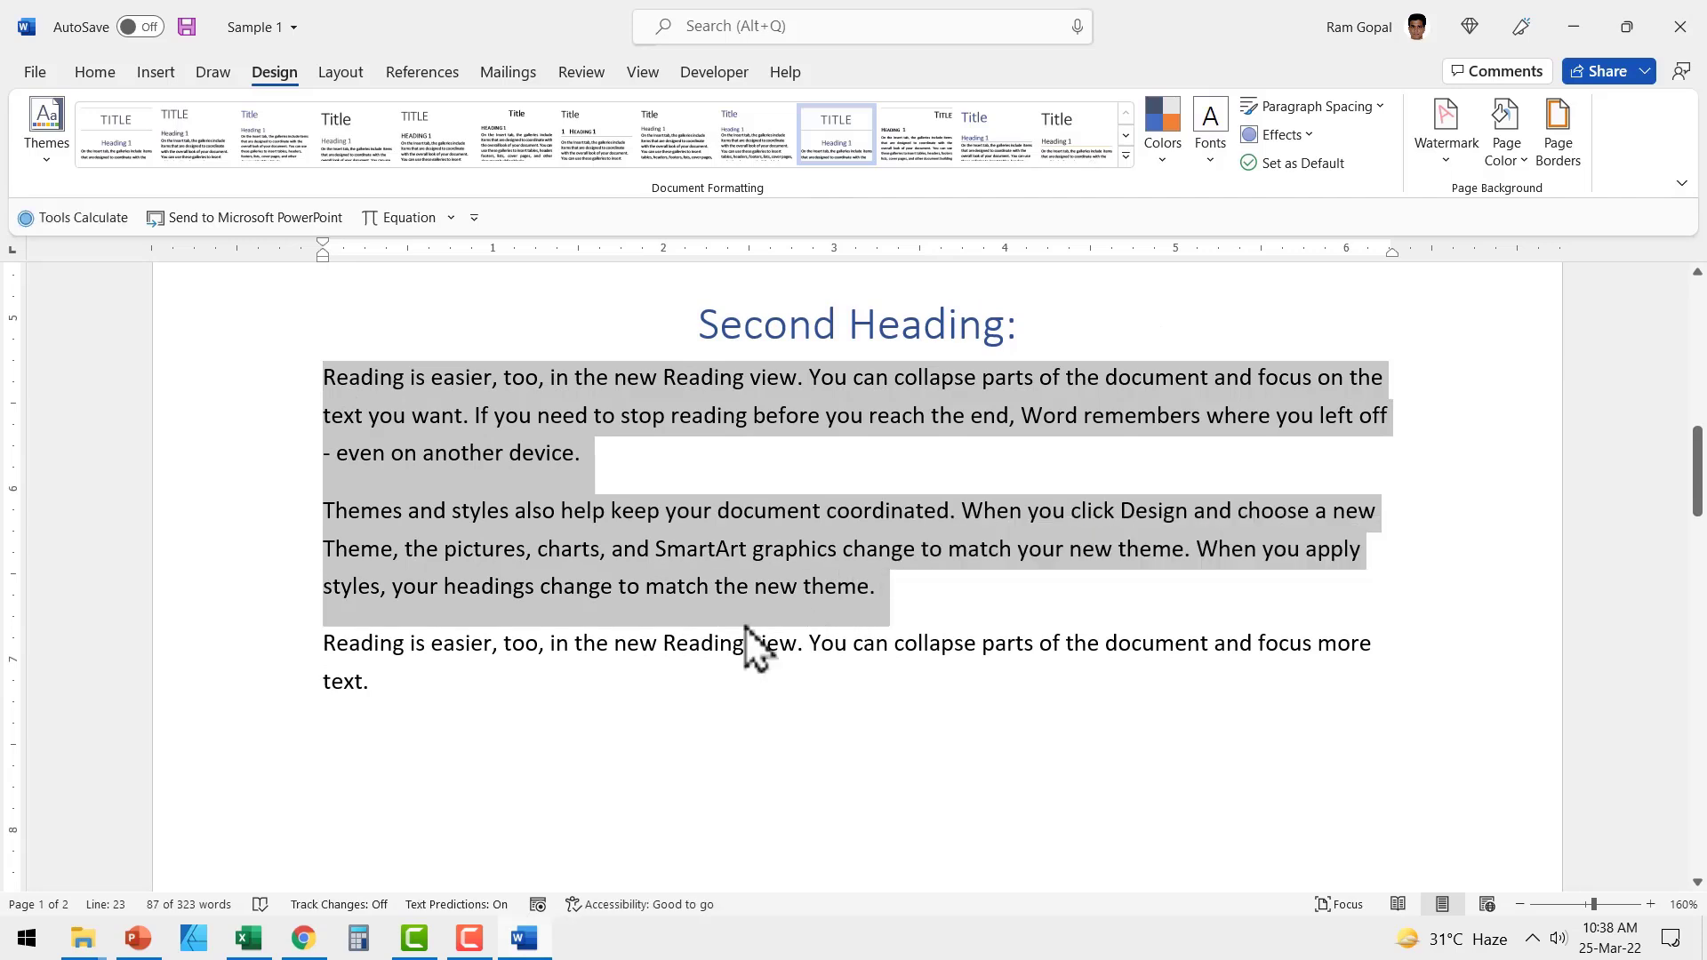
{"action": "left_click", "coordinate": [496, 722]}
{"action": "scroll", "coordinate": [588, 501], "scroll_direction": "down", "scroll_amount": 3}
{"action": "key", "text": "ctrl+v"}
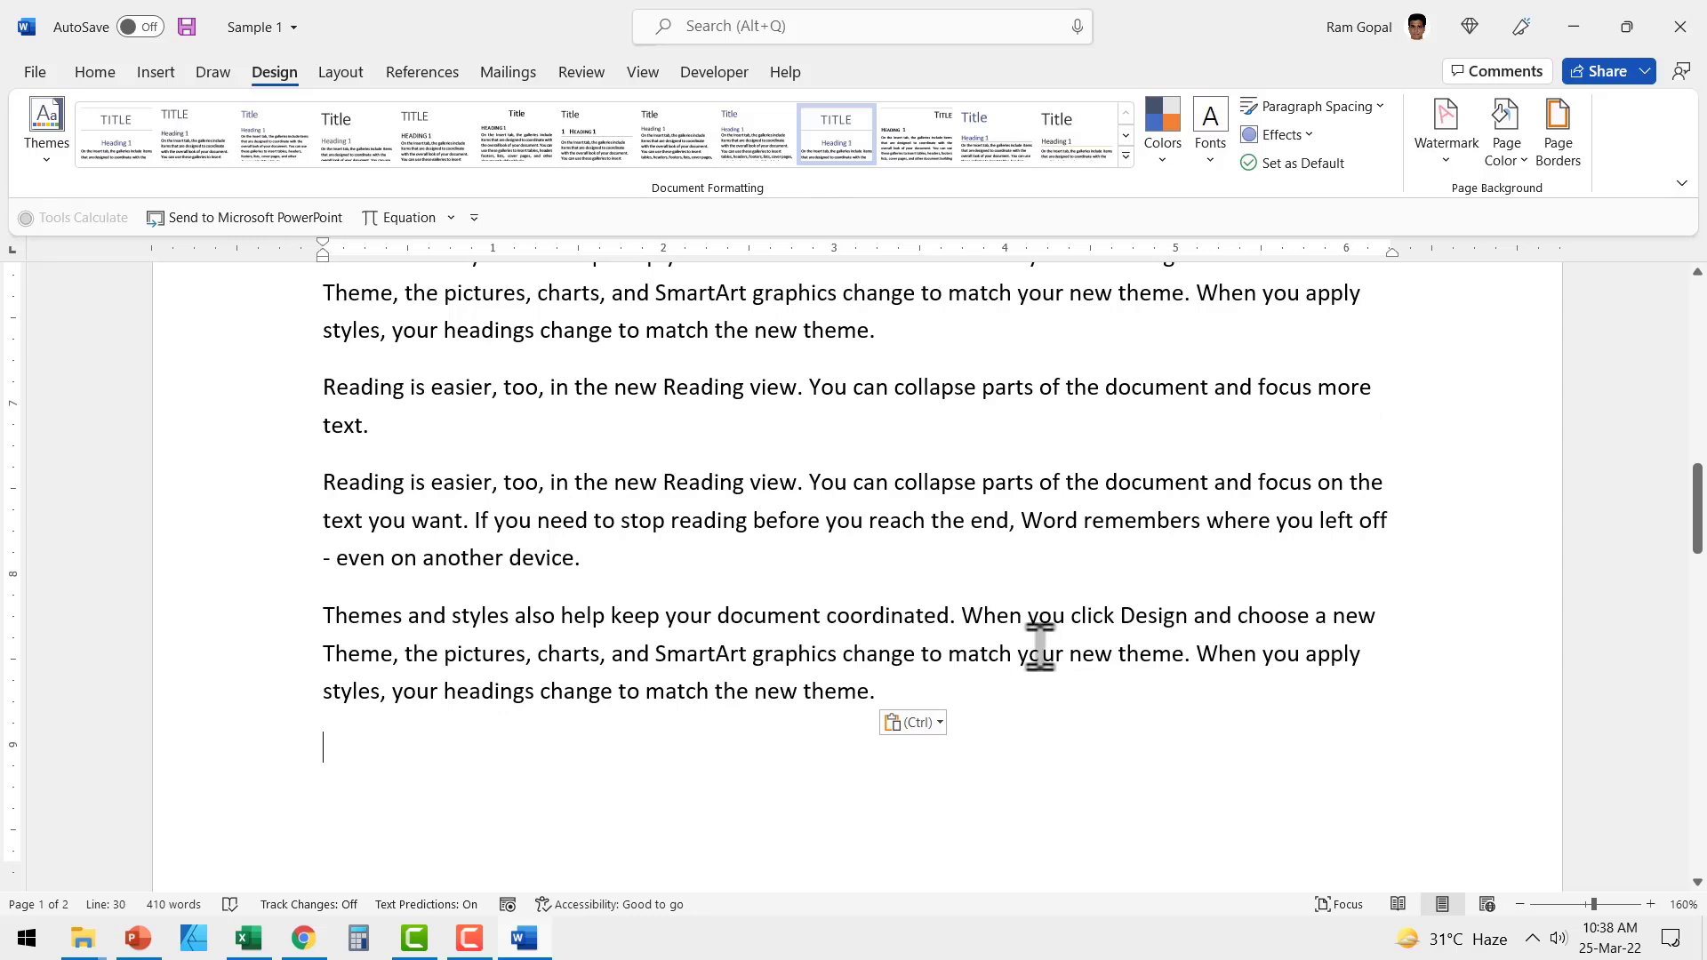
{"action": "scroll", "coordinate": [1040, 647], "scroll_direction": "down", "scroll_amount": 8}
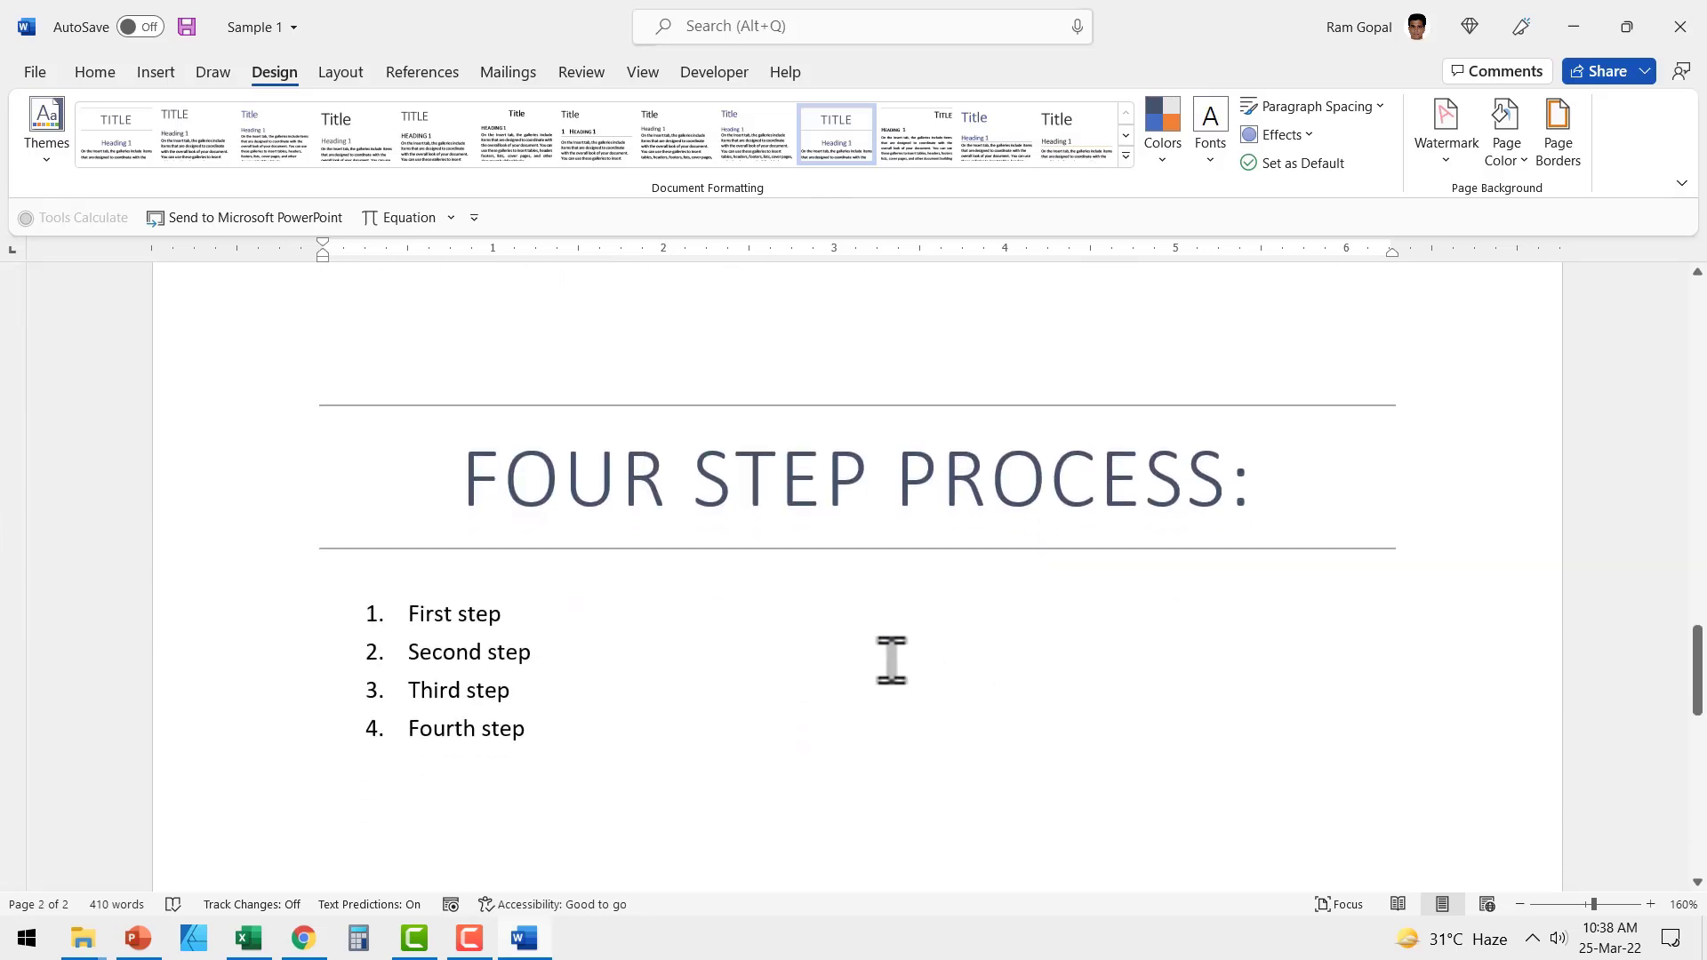
{"action": "scroll", "coordinate": [892, 656], "scroll_direction": "up", "scroll_amount": 4}
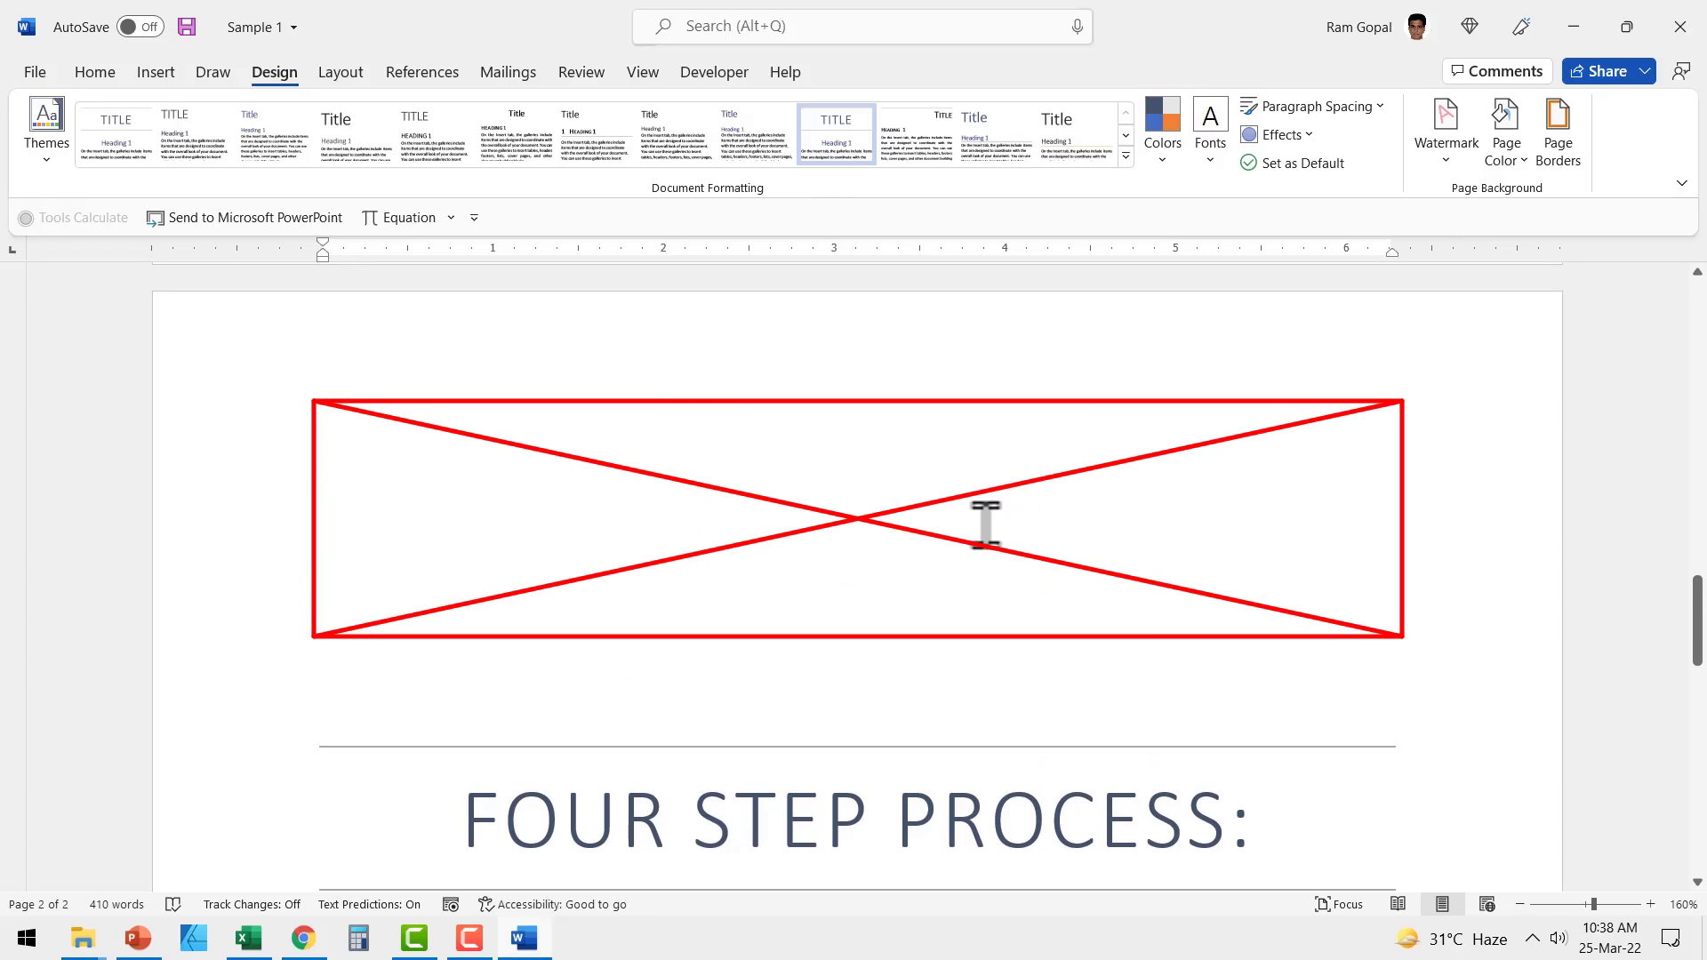
- Replace the pasted text and blank paragraphs above the "Four step process:" title with a page break
{"action": "key", "text": "ctrl+z"}
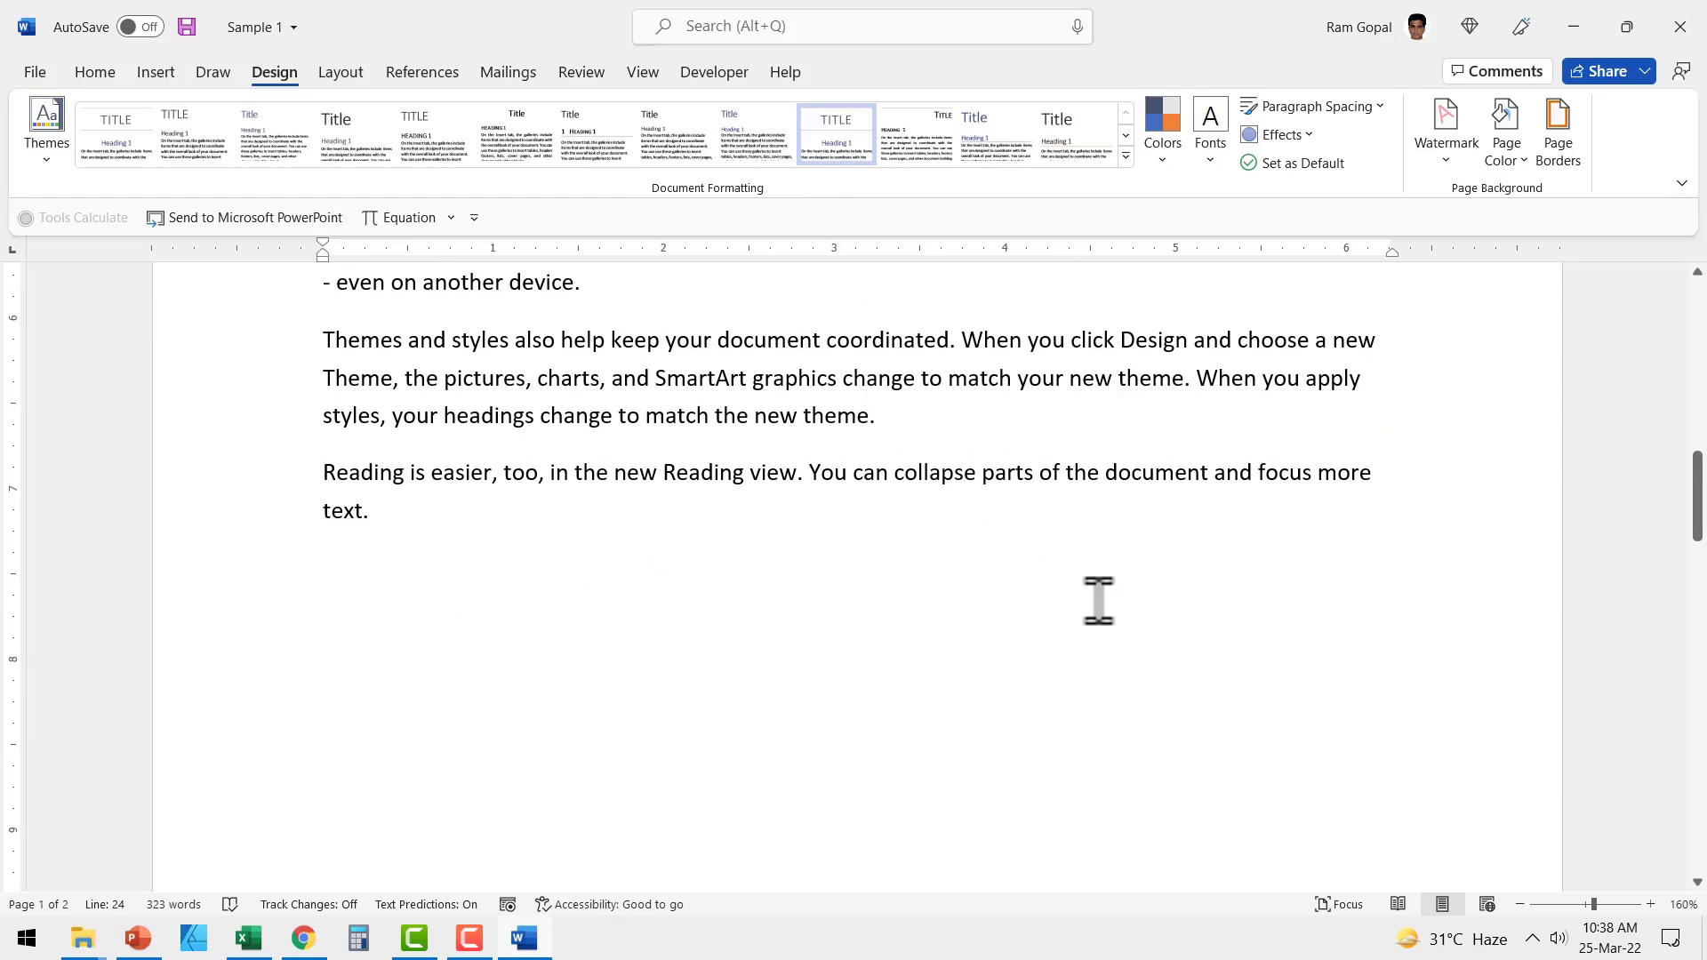
{"action": "key", "text": "BackSpace"}
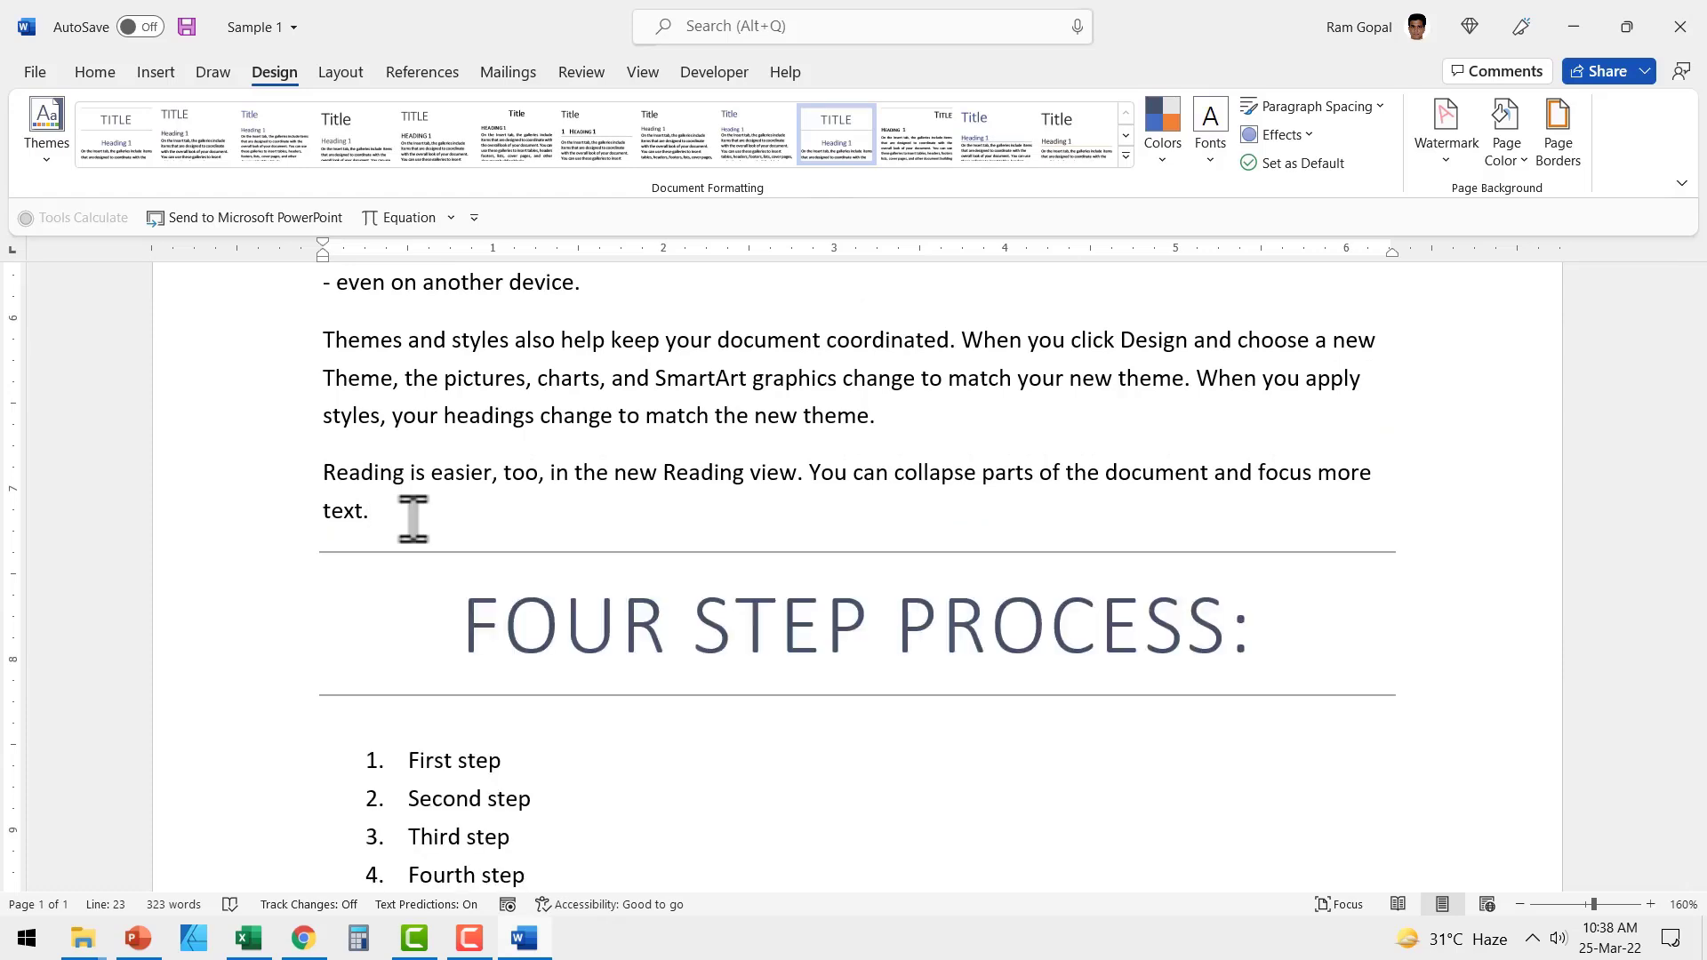
{"action": "key", "text": "ctrl+Return"}
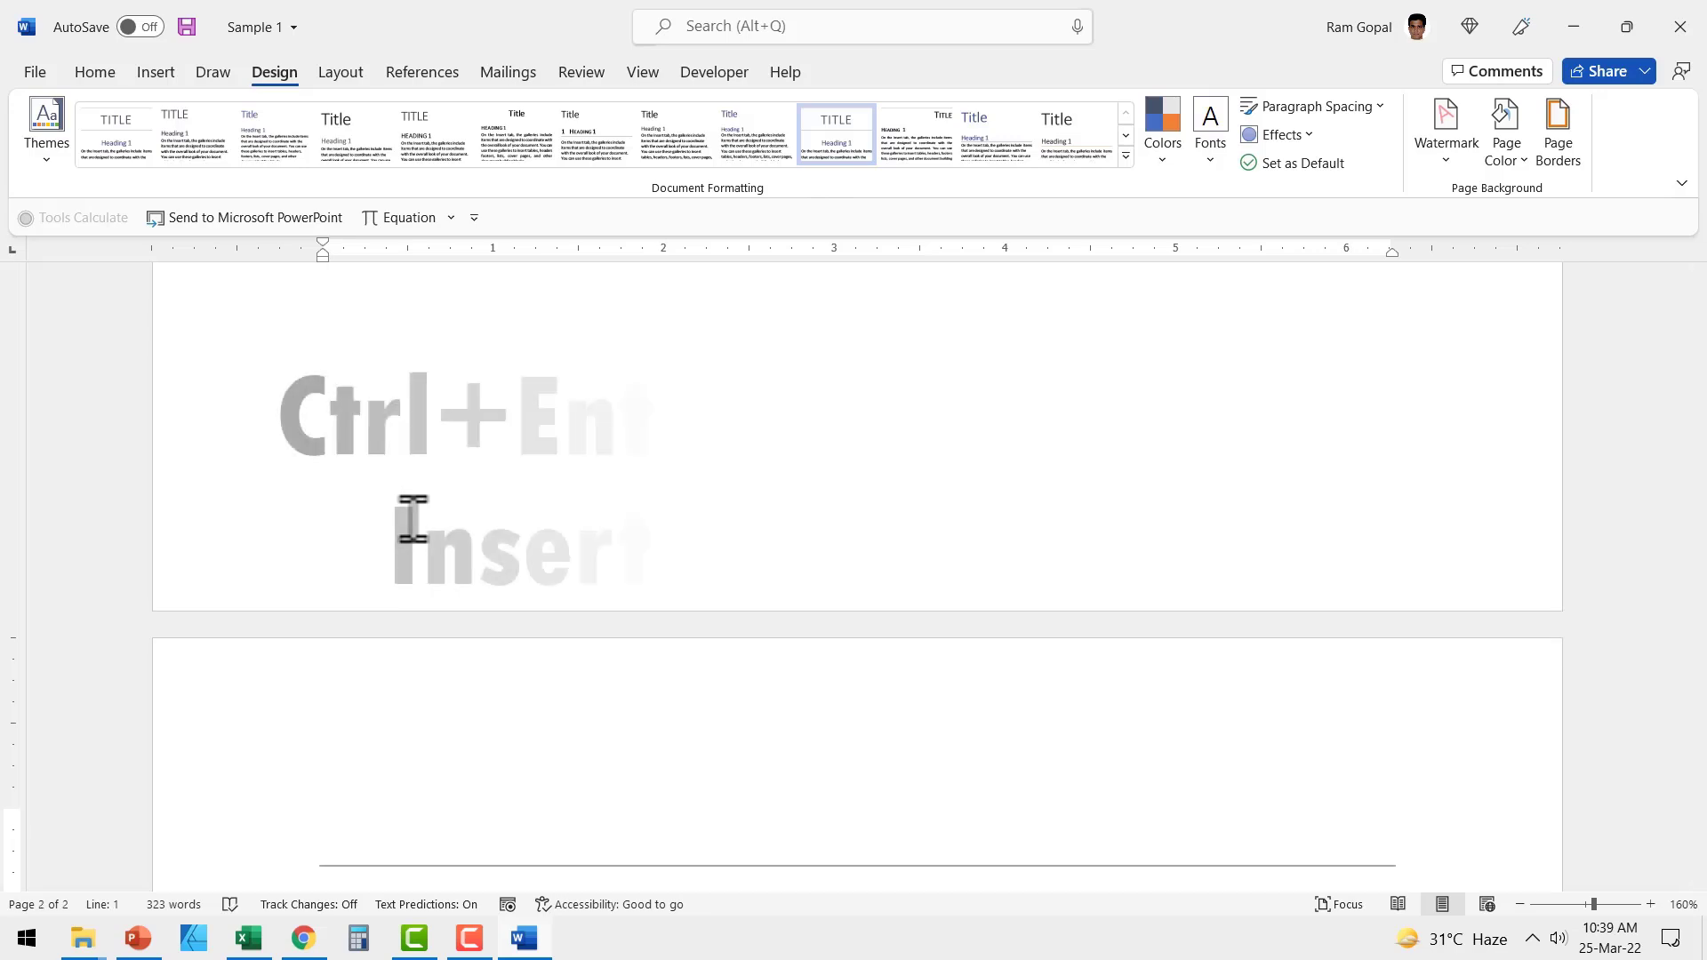
- Copy the first two paragraphs under "Second Heading:" to just before the page break and check the layout of both pages
{"action": "scroll", "coordinate": [539, 729], "scroll_direction": "up", "scroll_amount": 3}
{"action": "scroll", "coordinate": [539, 729], "scroll_direction": "up", "scroll_amount": 5}
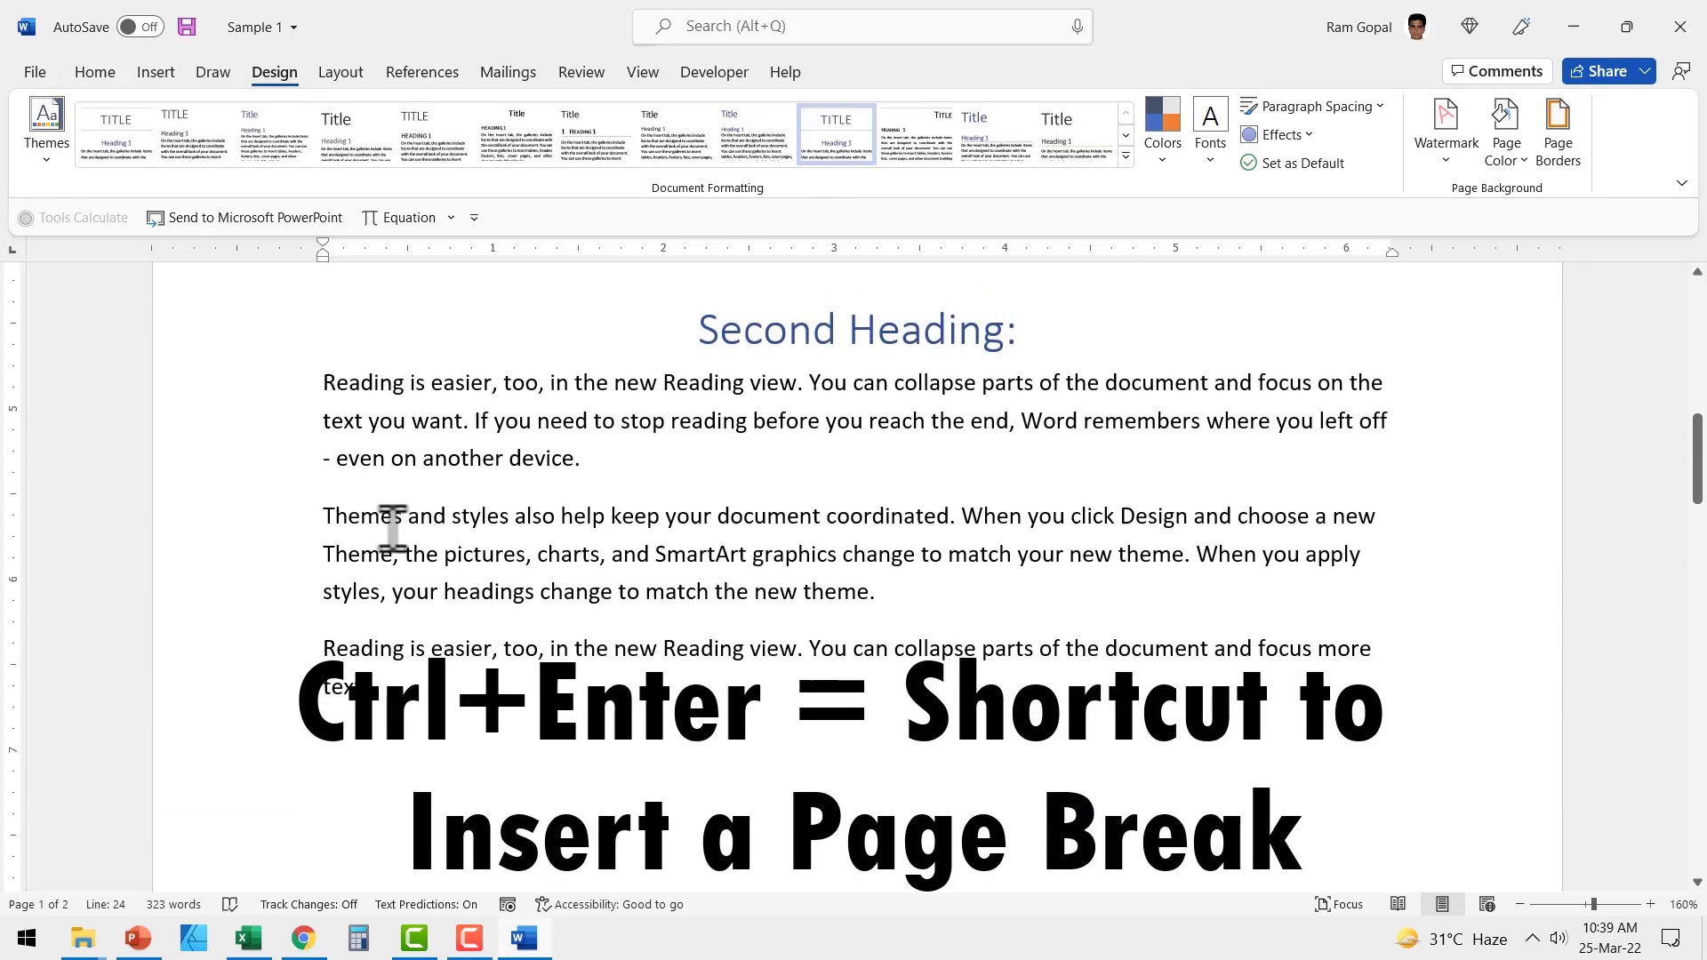
{"action": "left_click_drag", "start_coordinate": [323, 467], "coordinate": [878, 677]}
{"action": "key", "text": "ctrl+c"}
{"action": "left_click", "coordinate": [439, 819]}
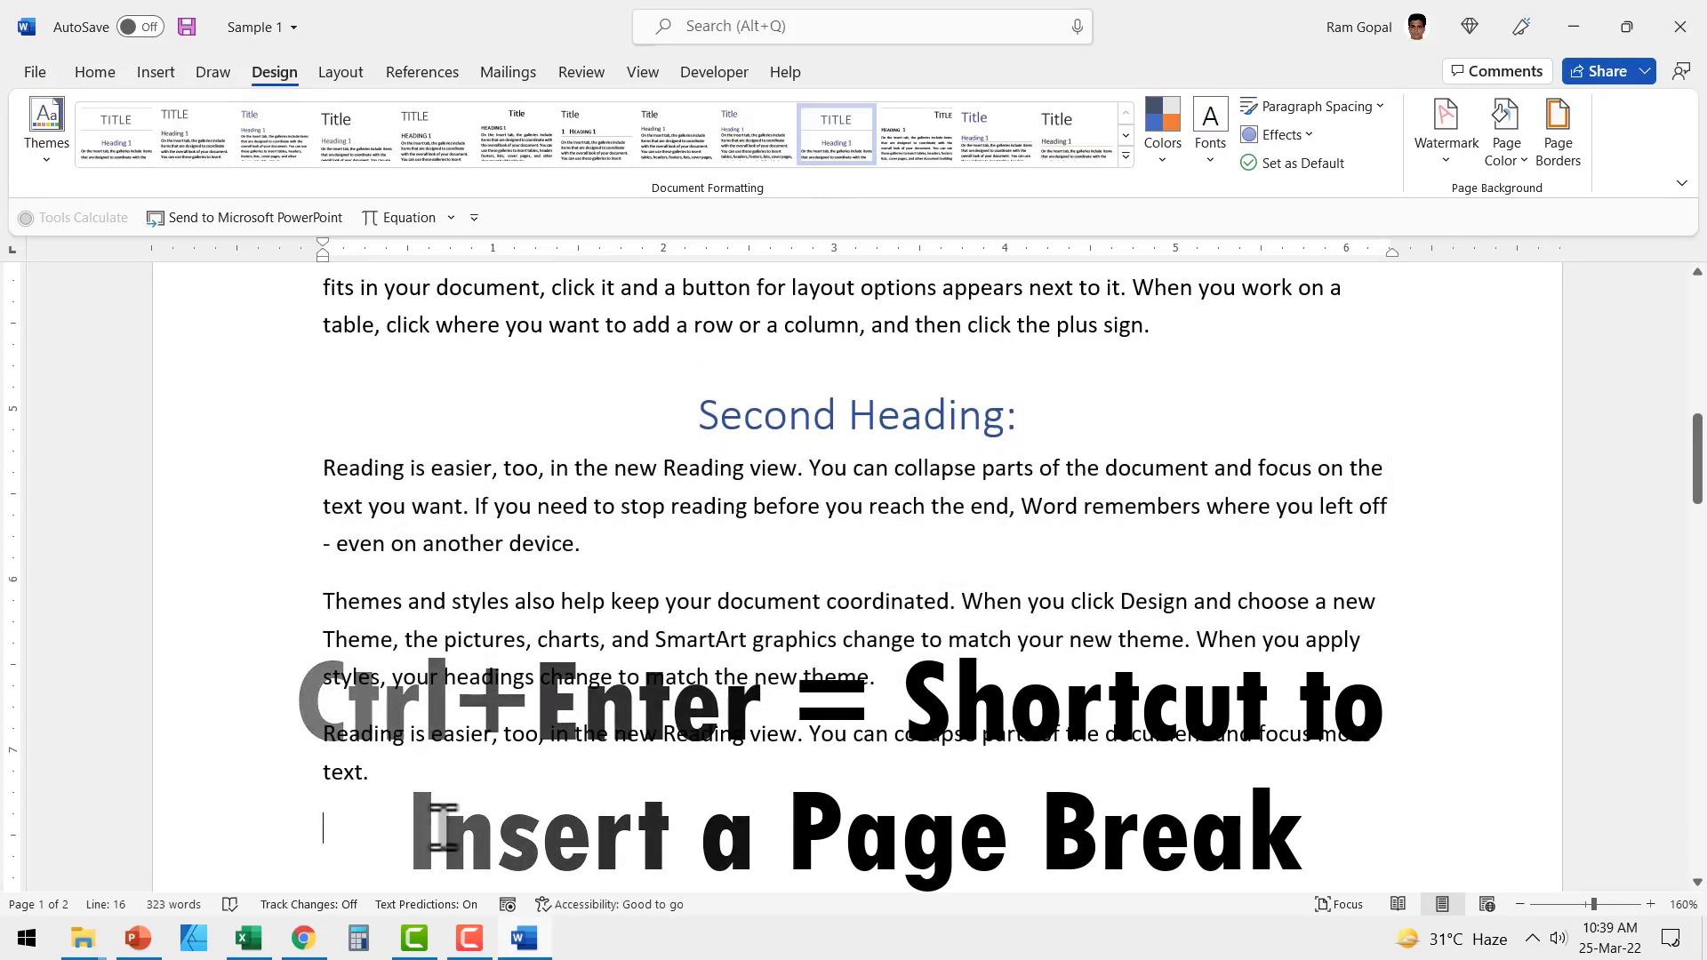
{"action": "key", "text": "ctrl+v"}
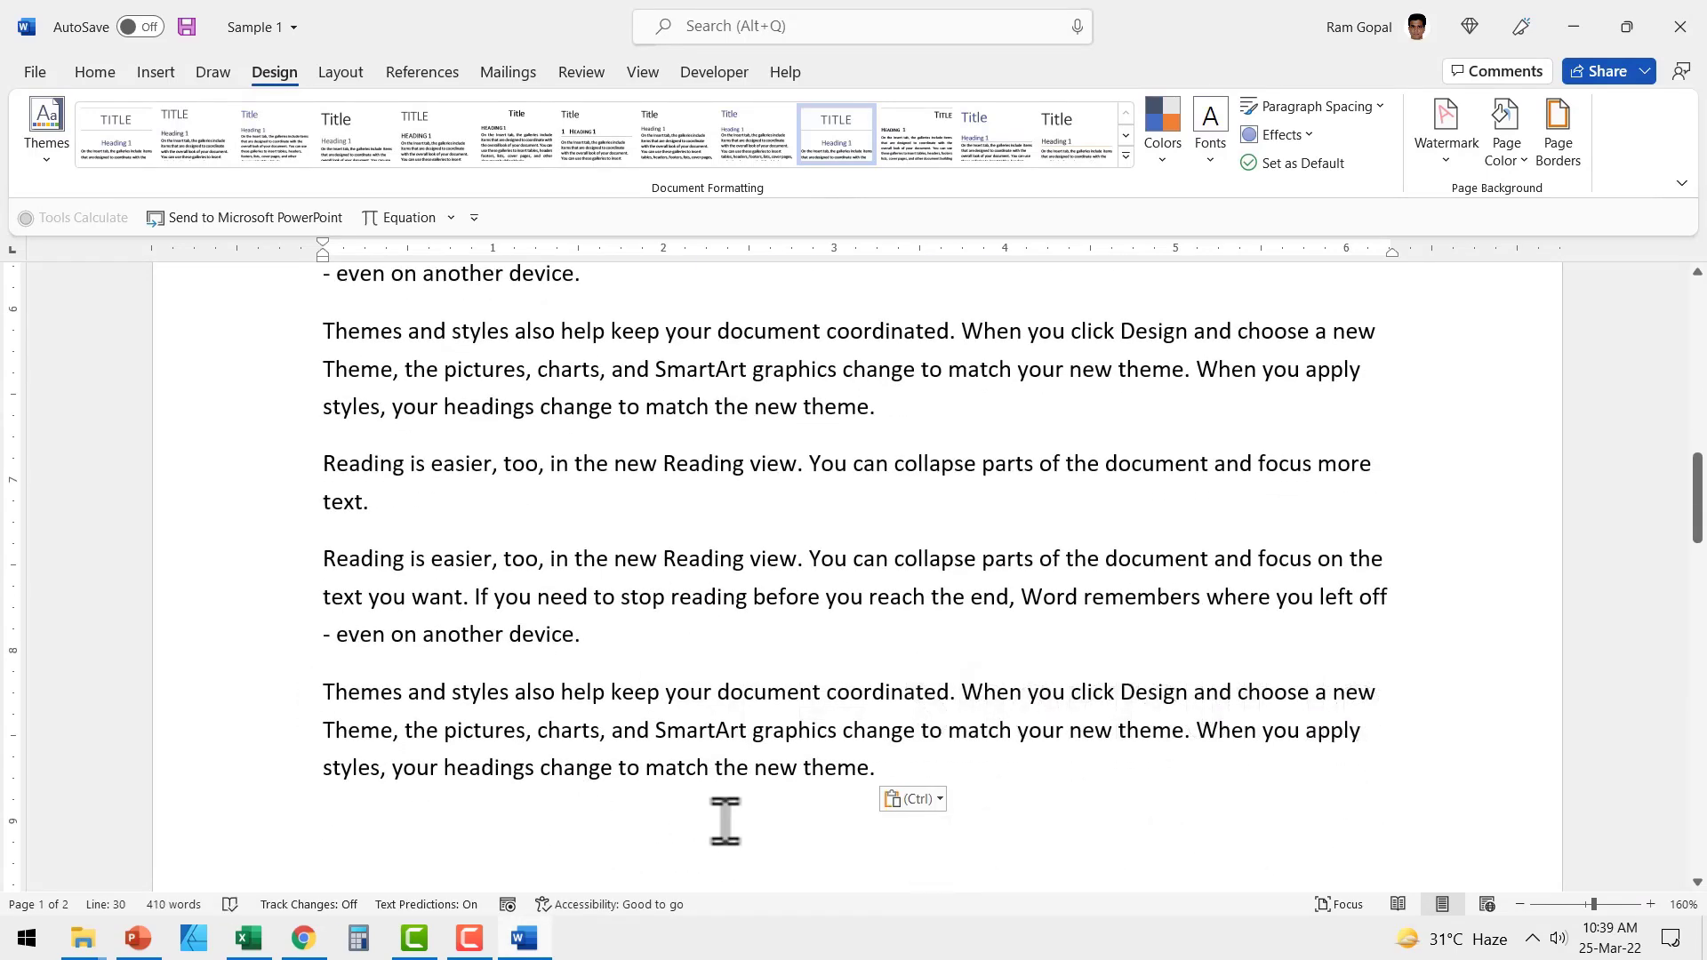
{"action": "key", "text": "ctrl+Return"}
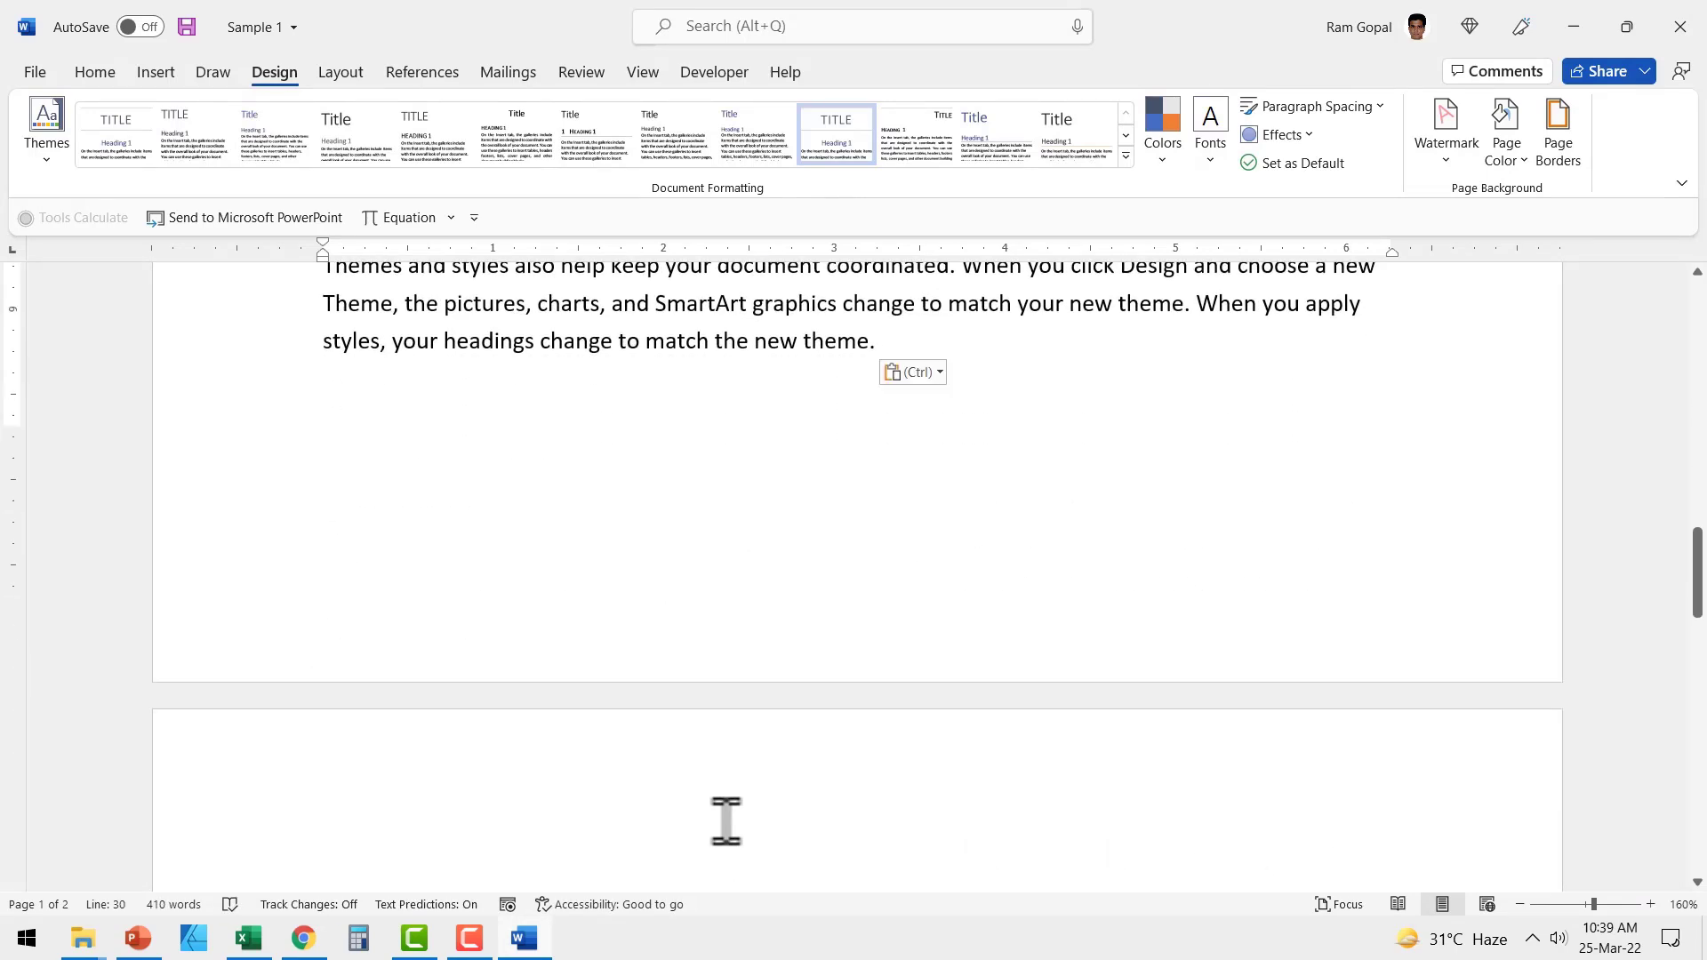
{"action": "scroll", "coordinate": [756, 765], "scroll_direction": "down", "scroll_amount": 3}
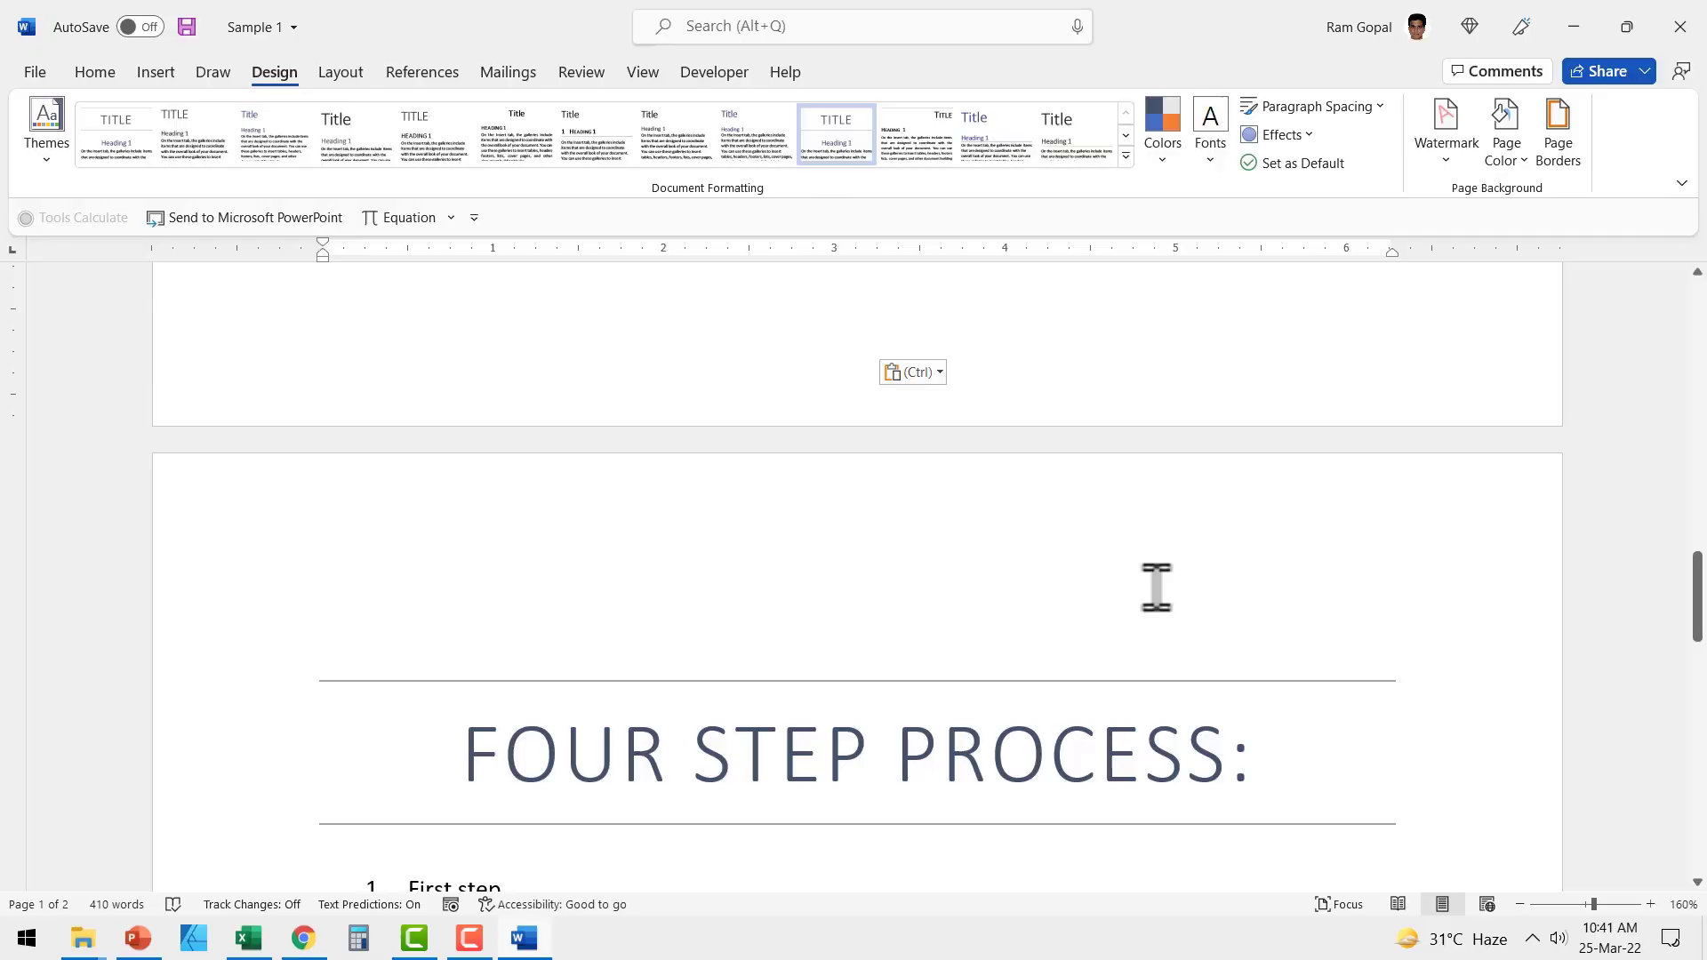
{"action": "scroll", "coordinate": [1151, 583], "scroll_direction": "up", "scroll_amount": 5}
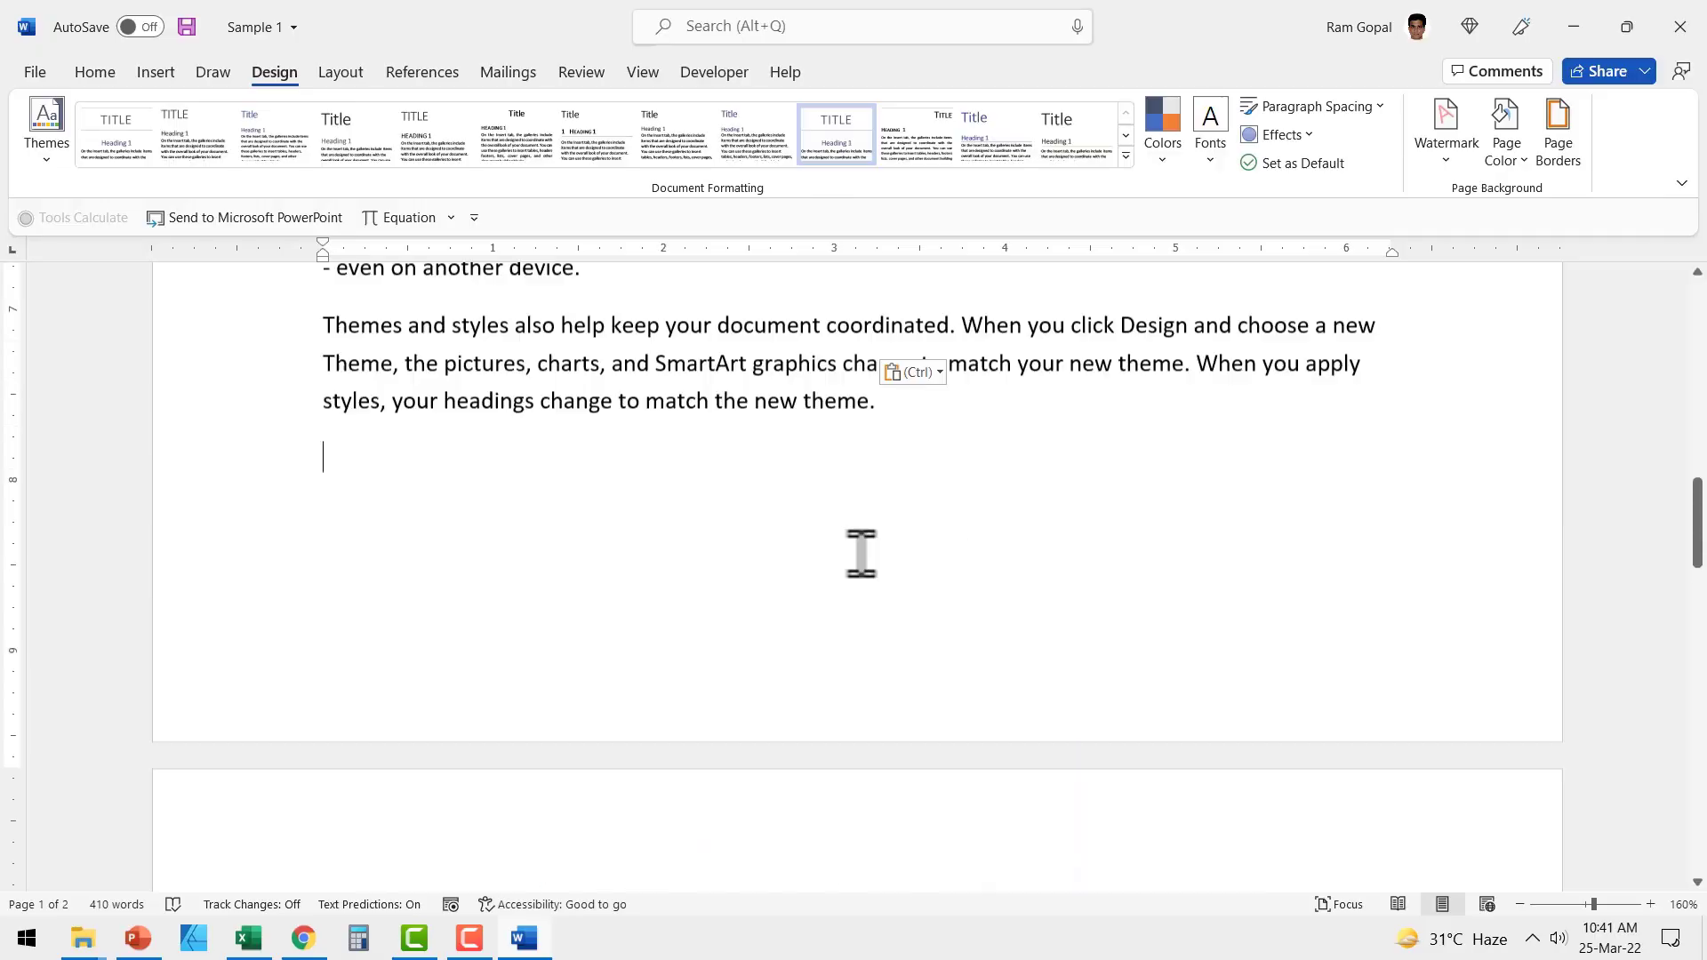
{"action": "scroll", "coordinate": [861, 556], "scroll_direction": "up", "scroll_amount": 3}
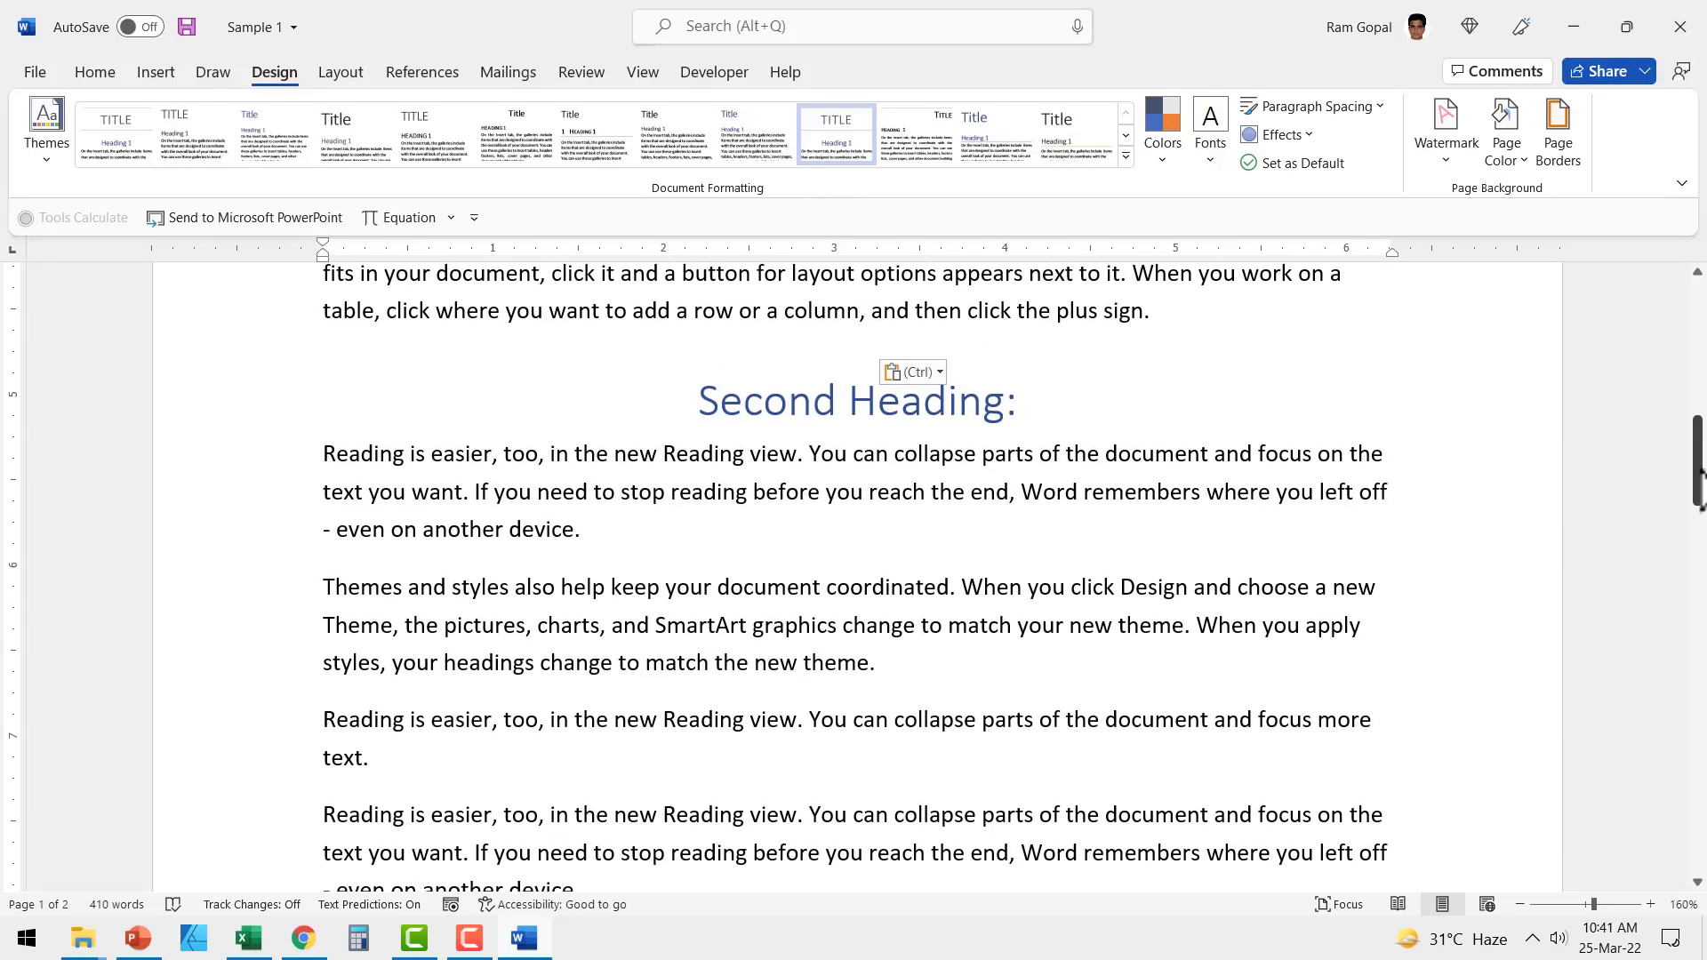
- Insert the Automatic Table 1 table of contents above the "Introduction to Word" title at the start of the document
{"action": "left_click_drag", "start_coordinate": [1698, 480], "coordinate": [1699, 356]}
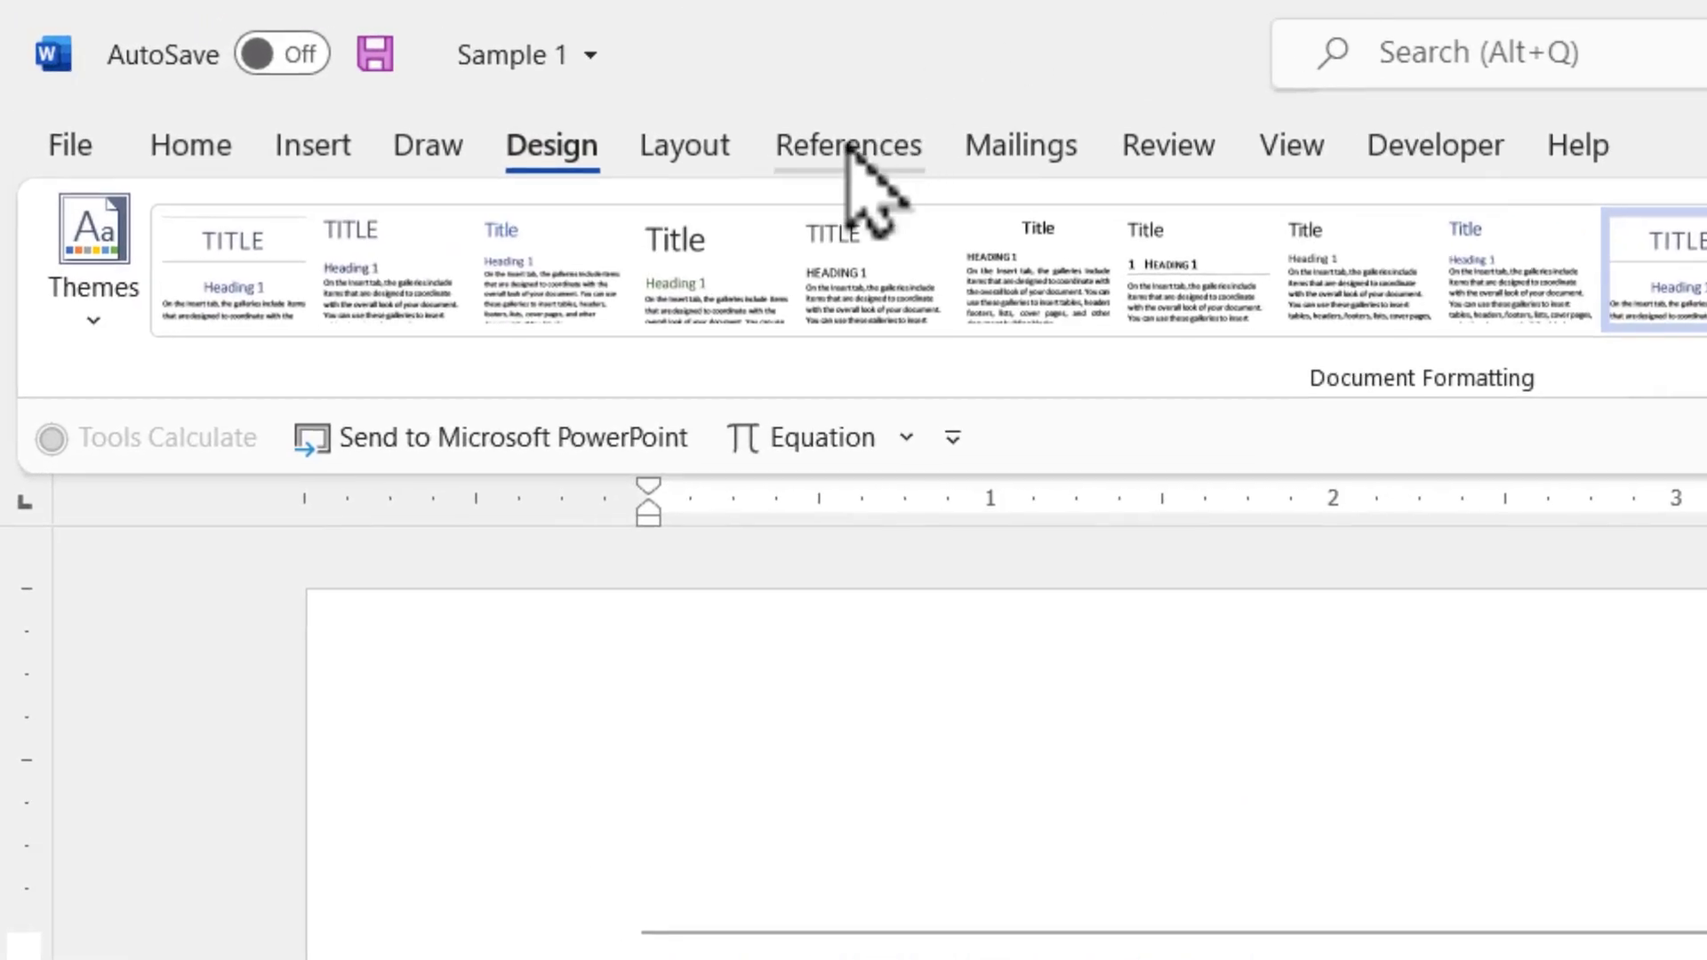
{"action": "left_click", "coordinate": [849, 147]}
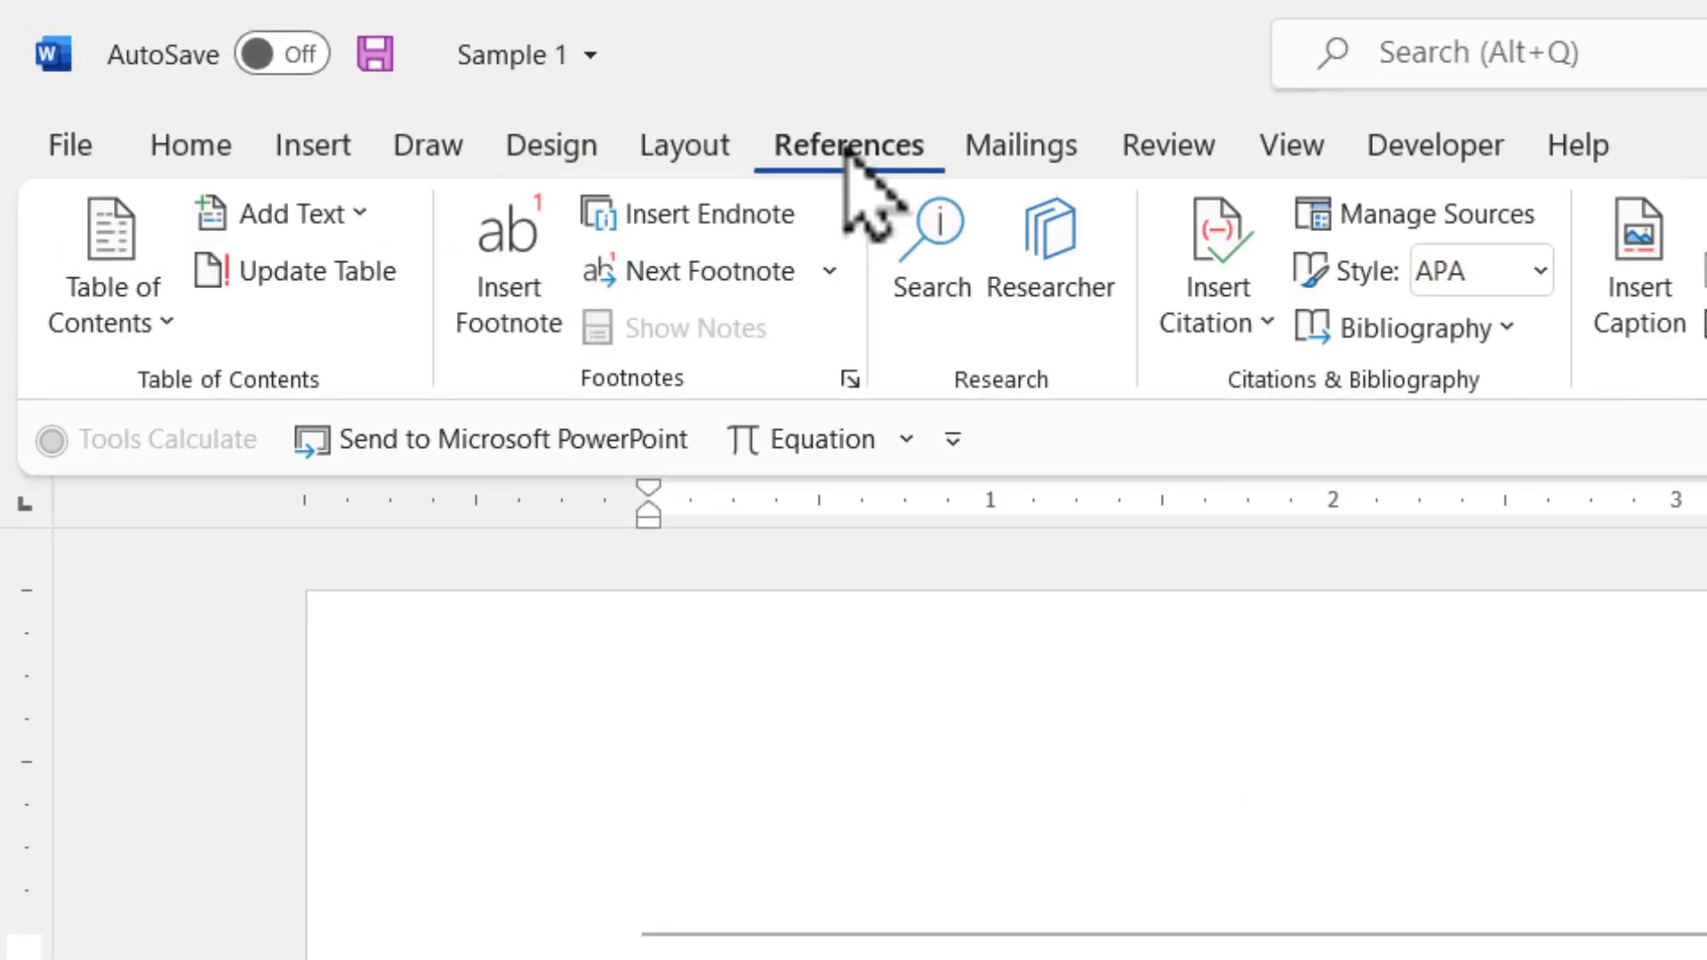
{"action": "left_click", "coordinate": [94, 316]}
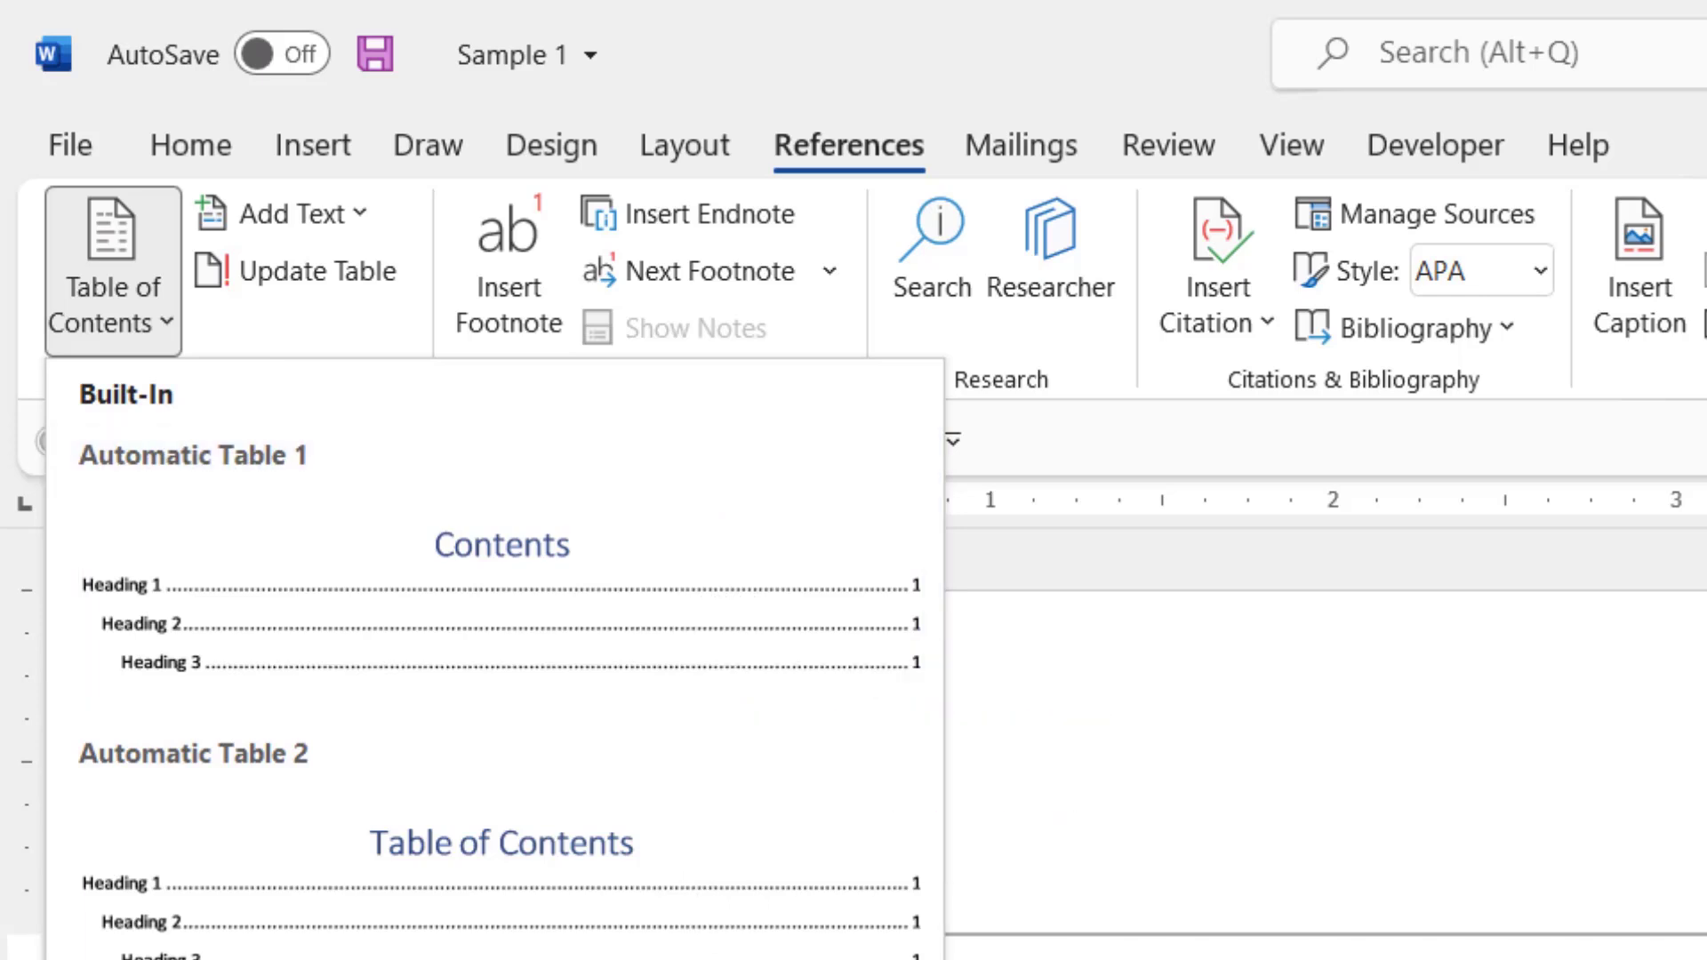
{"action": "left_click", "coordinate": [563, 605]}
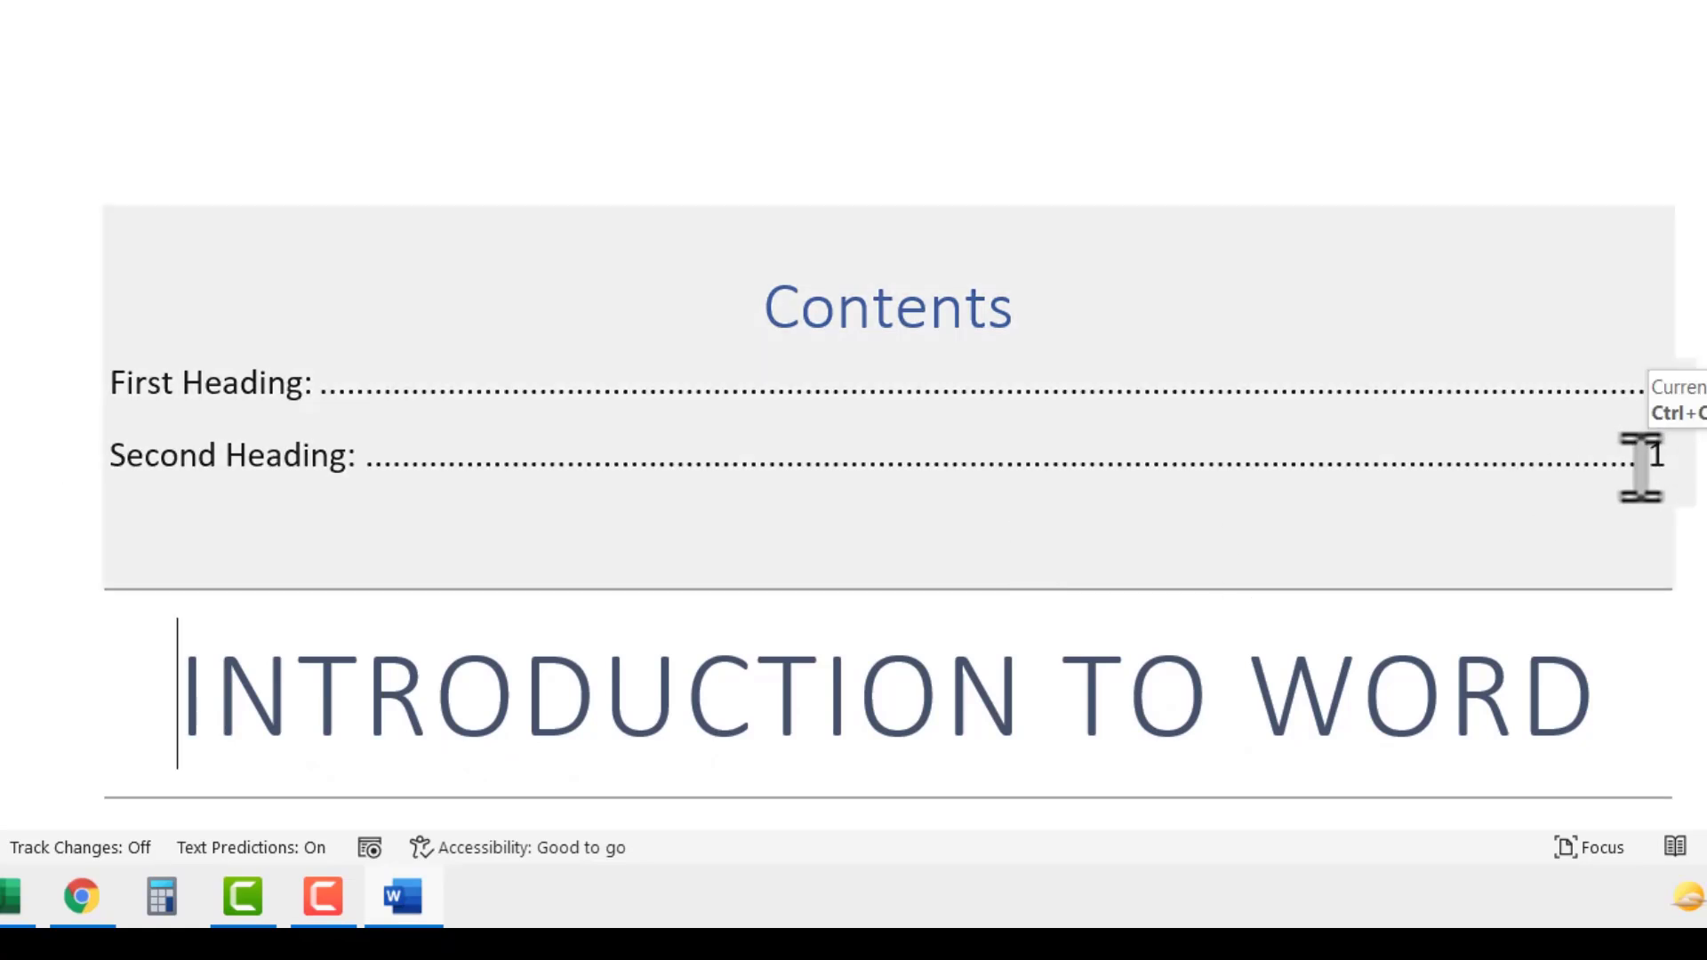
- Follow the contents entry to "Second Heading:" and try collapsing and expanding the text under both headings
{"action": "left_click", "coordinate": [241, 462], "text": "ctrl"}
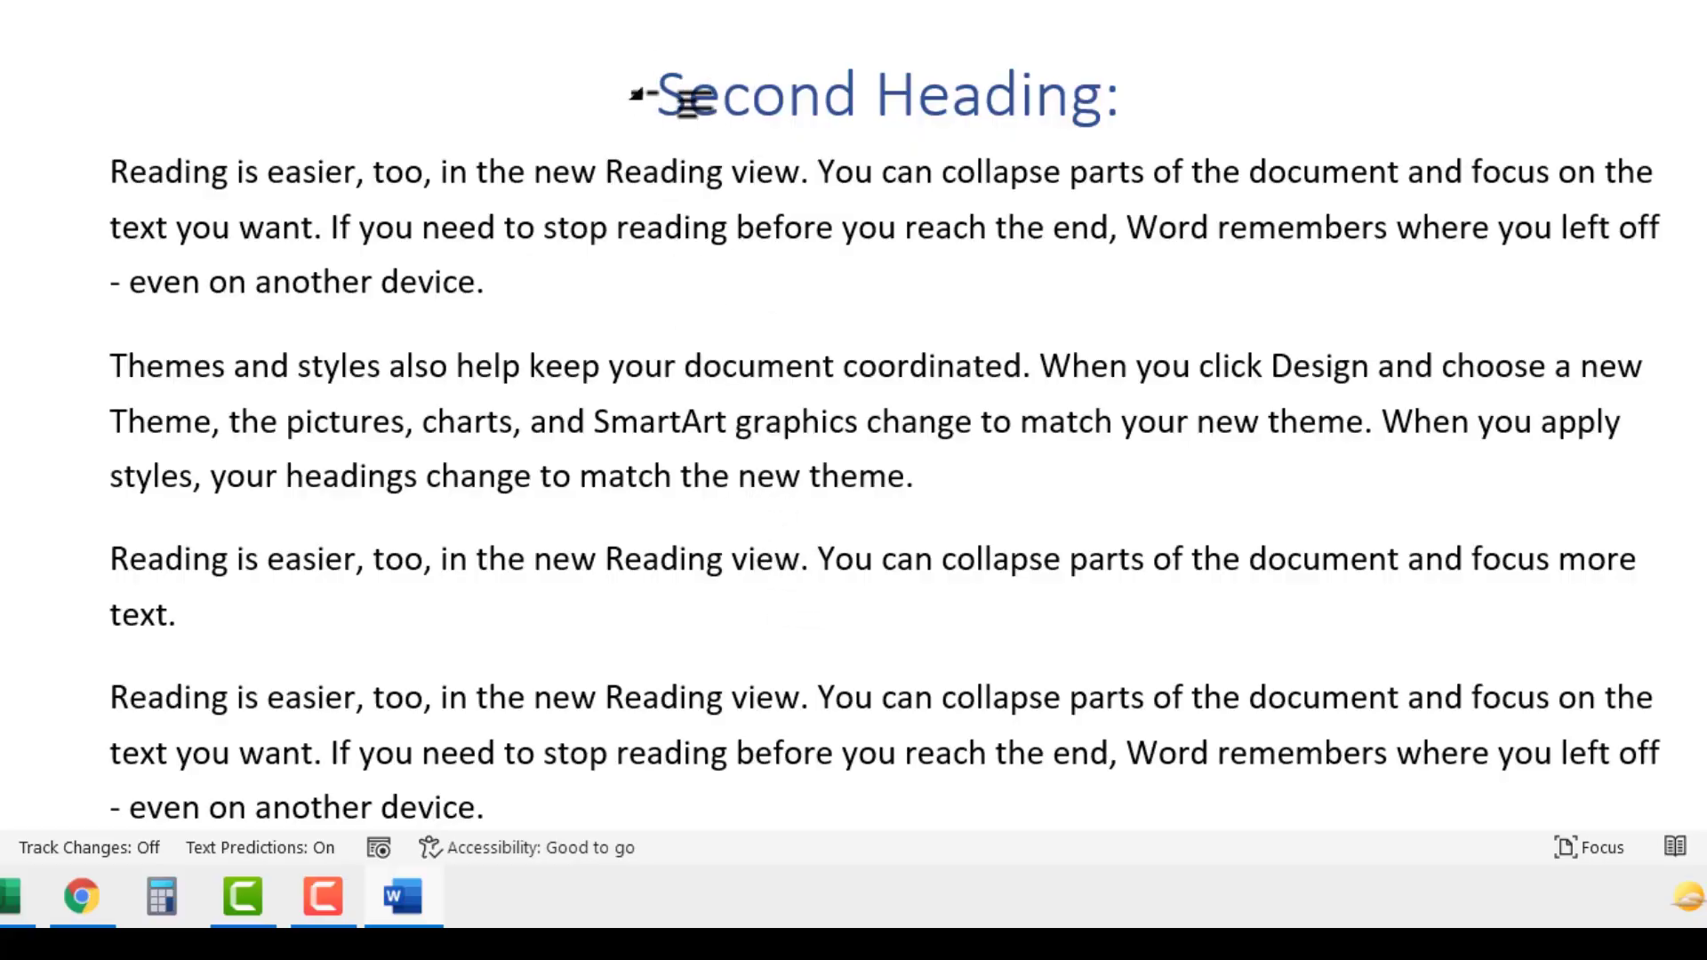
{"action": "left_click", "coordinate": [639, 95]}
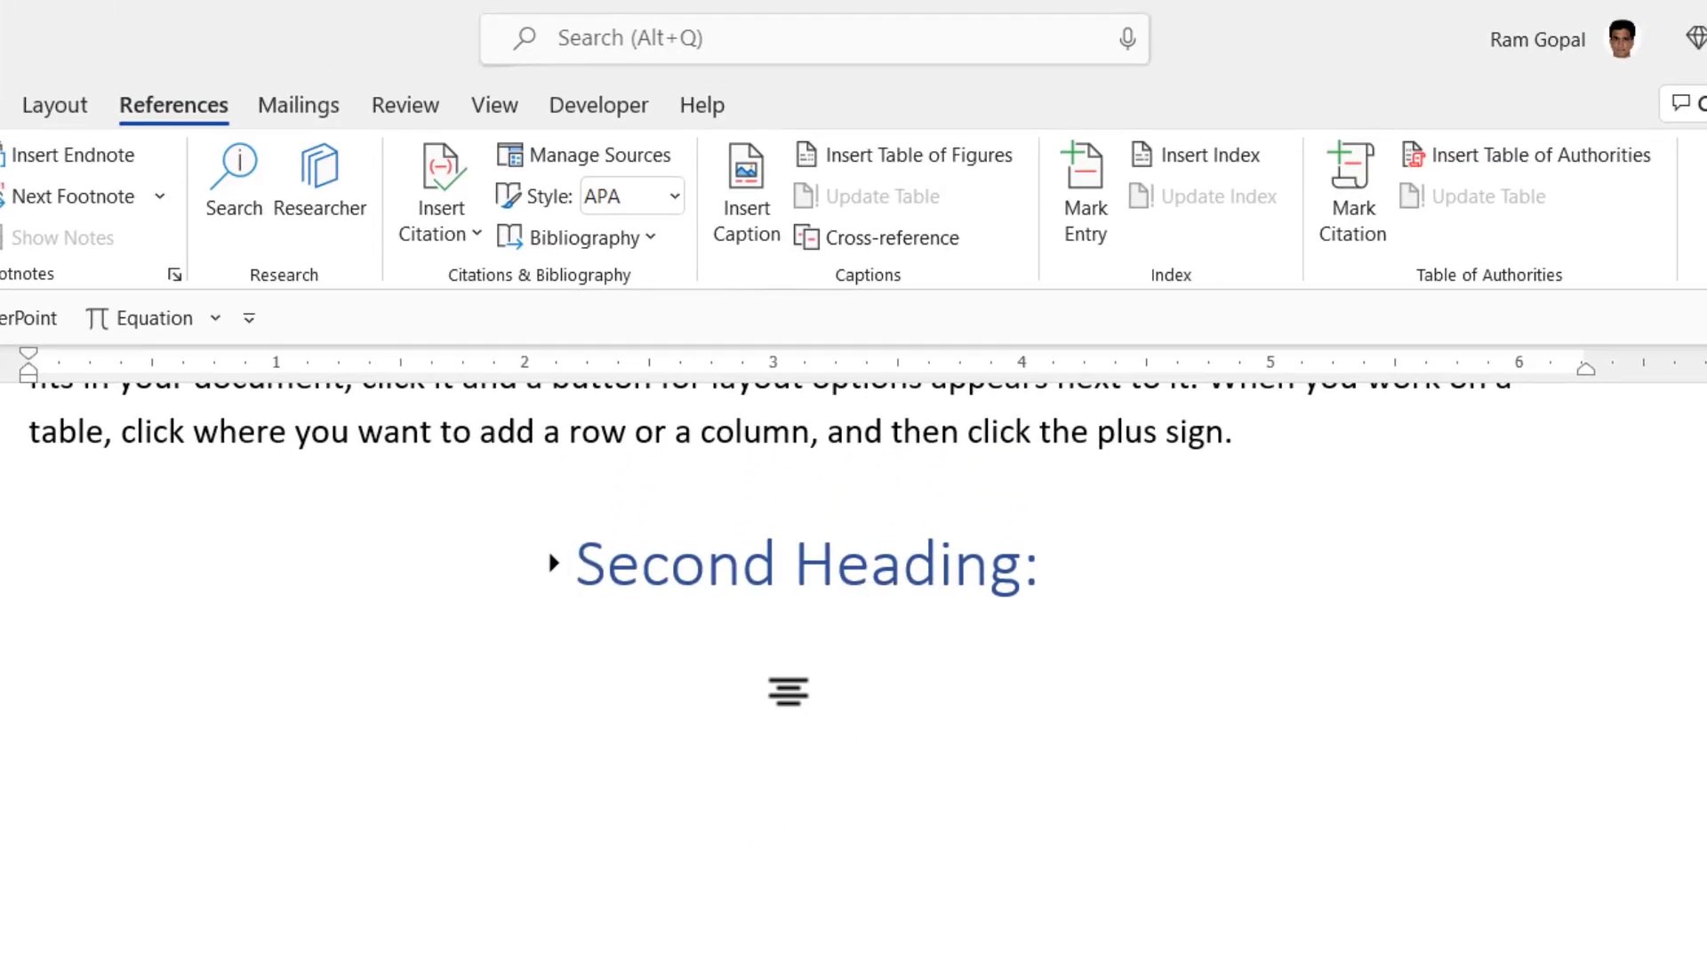
{"action": "scroll", "coordinate": [788, 692], "scroll_direction": "up", "scroll_amount": 3}
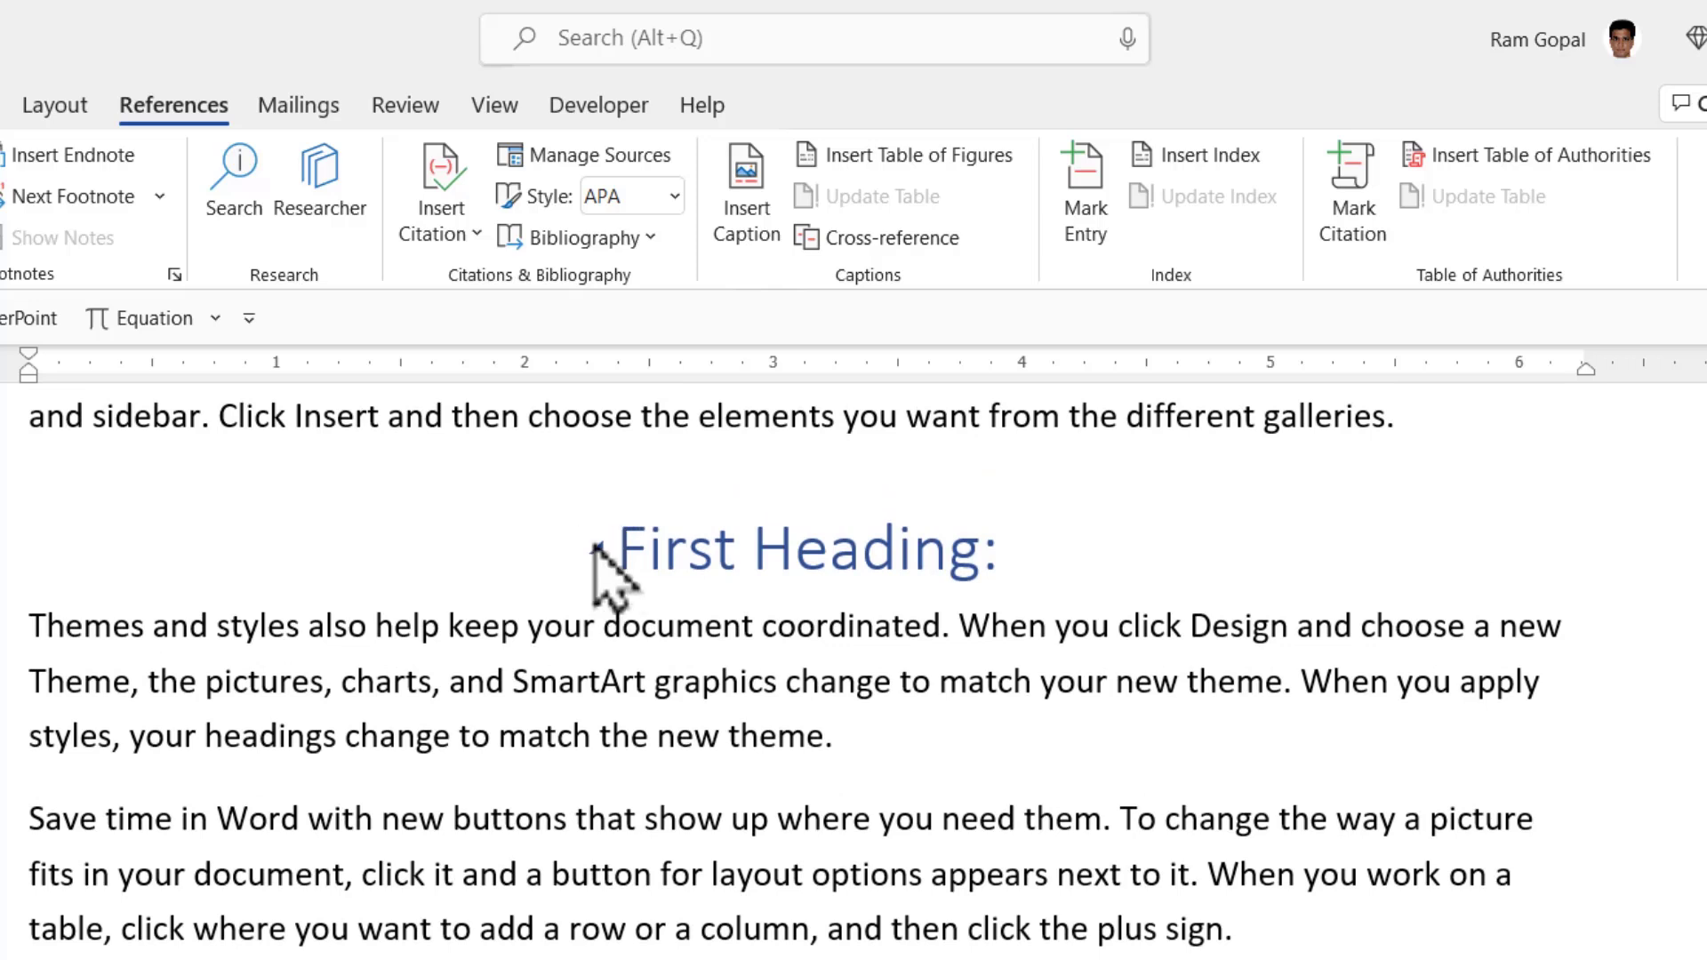
{"action": "left_click", "coordinate": [596, 547]}
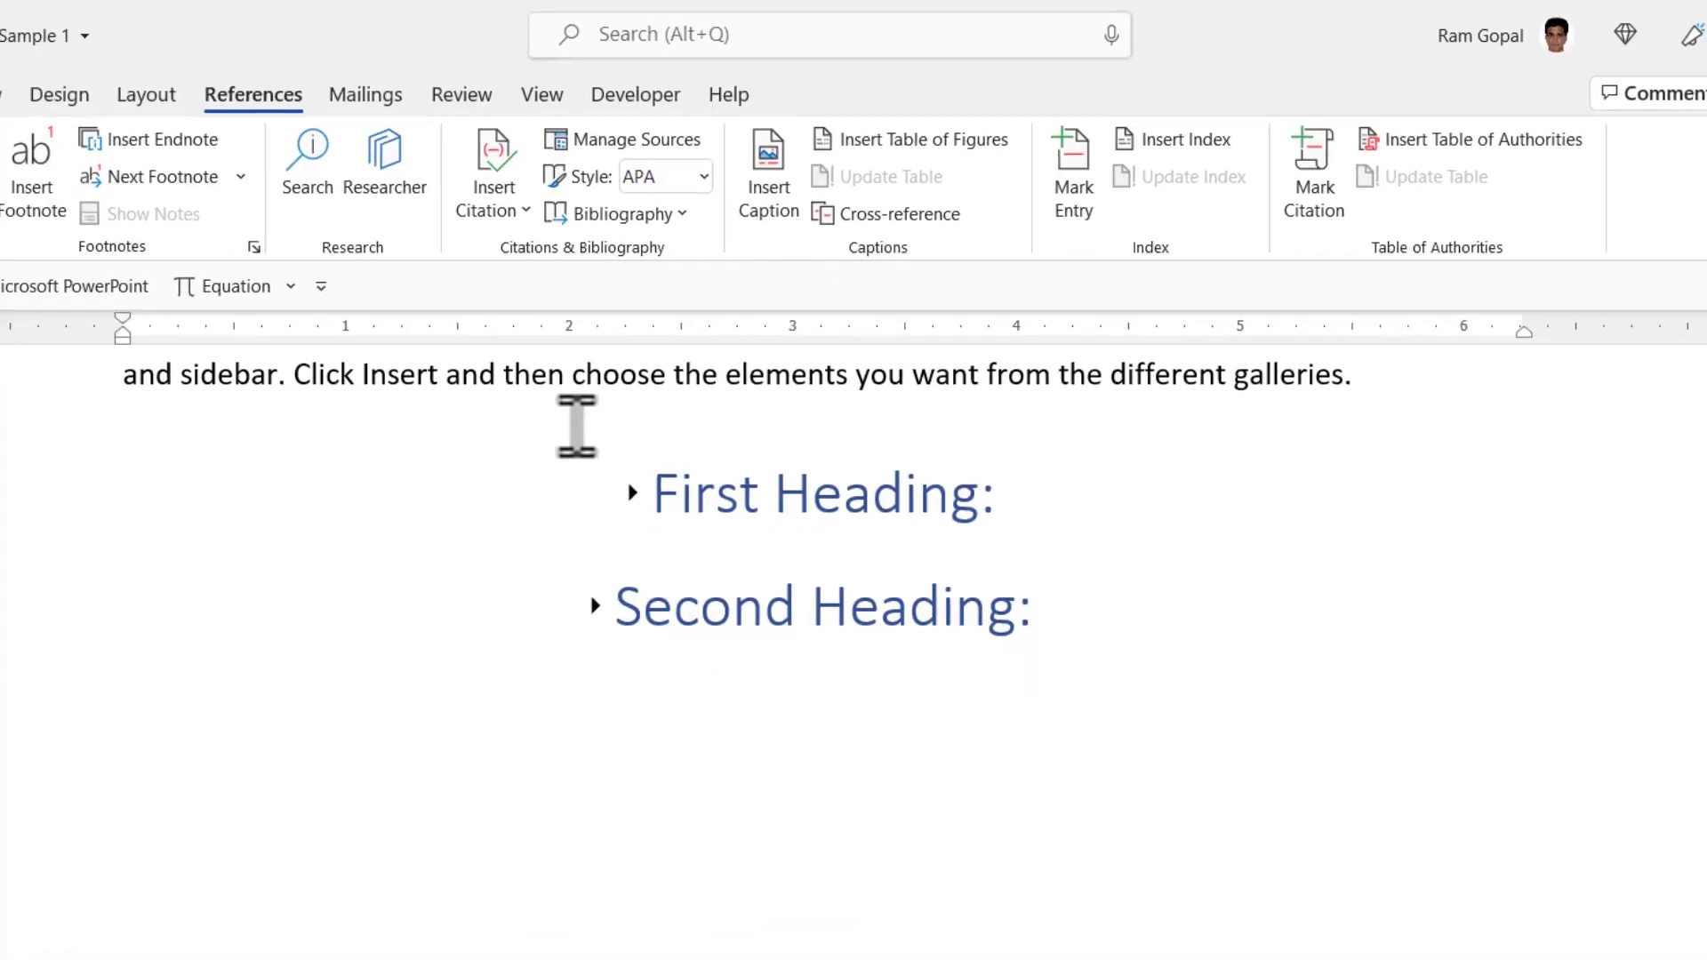
{"action": "left_click", "coordinate": [632, 493]}
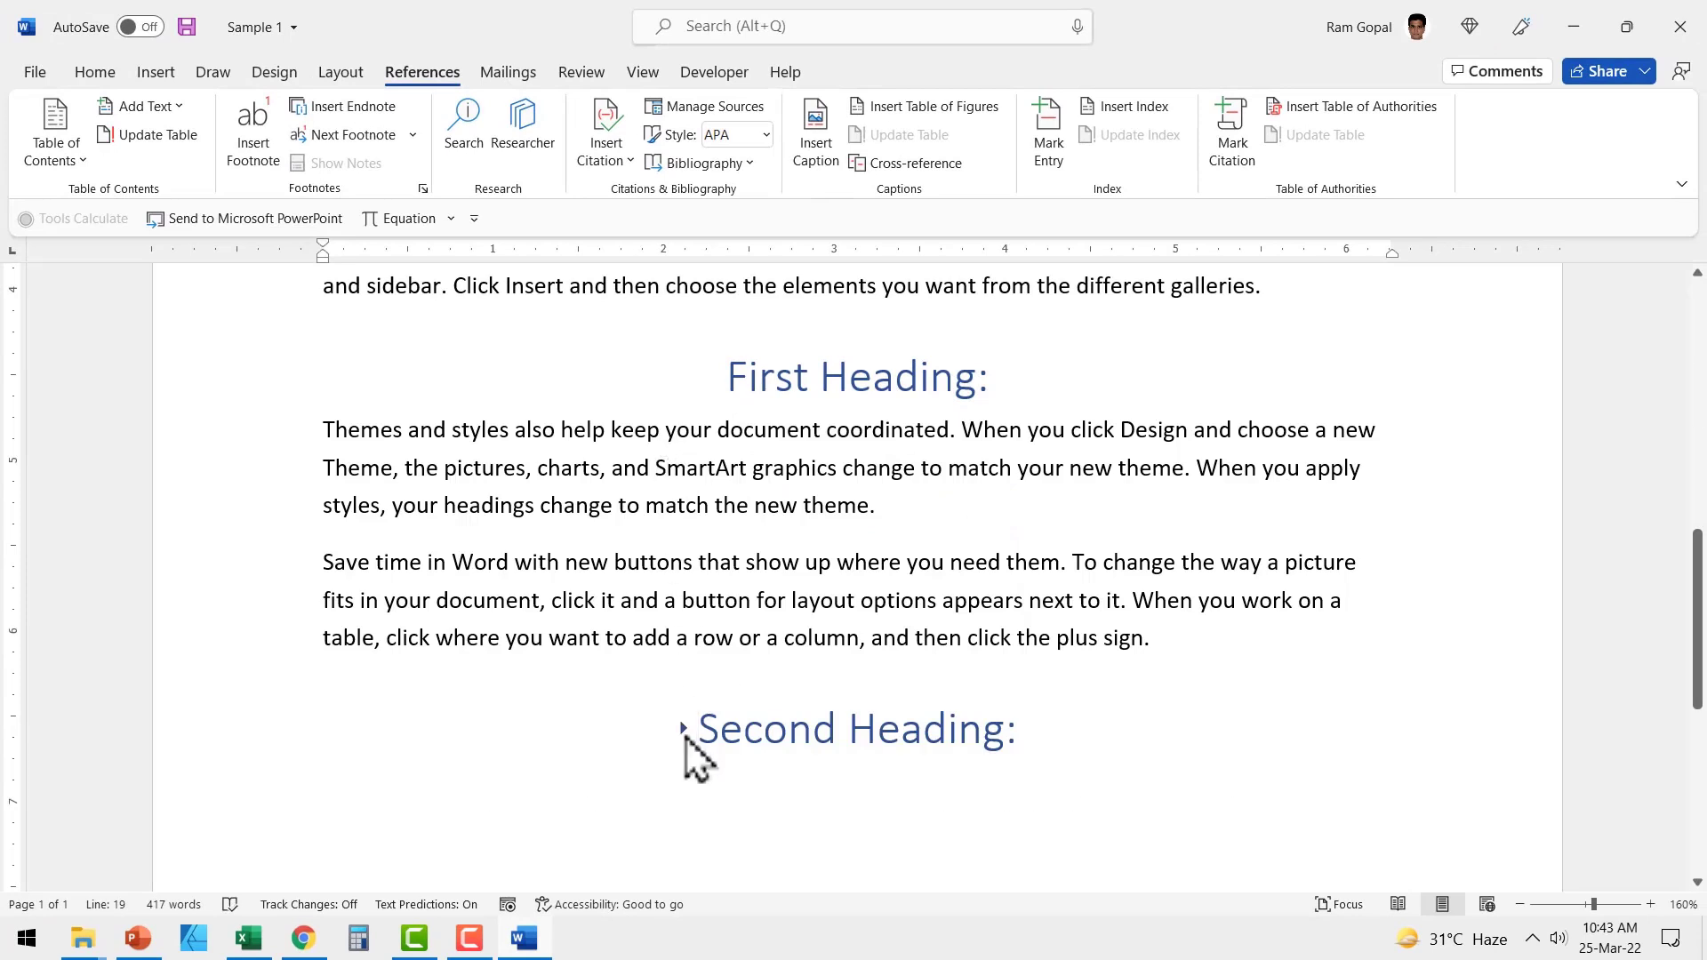
{"action": "left_click", "coordinate": [684, 729]}
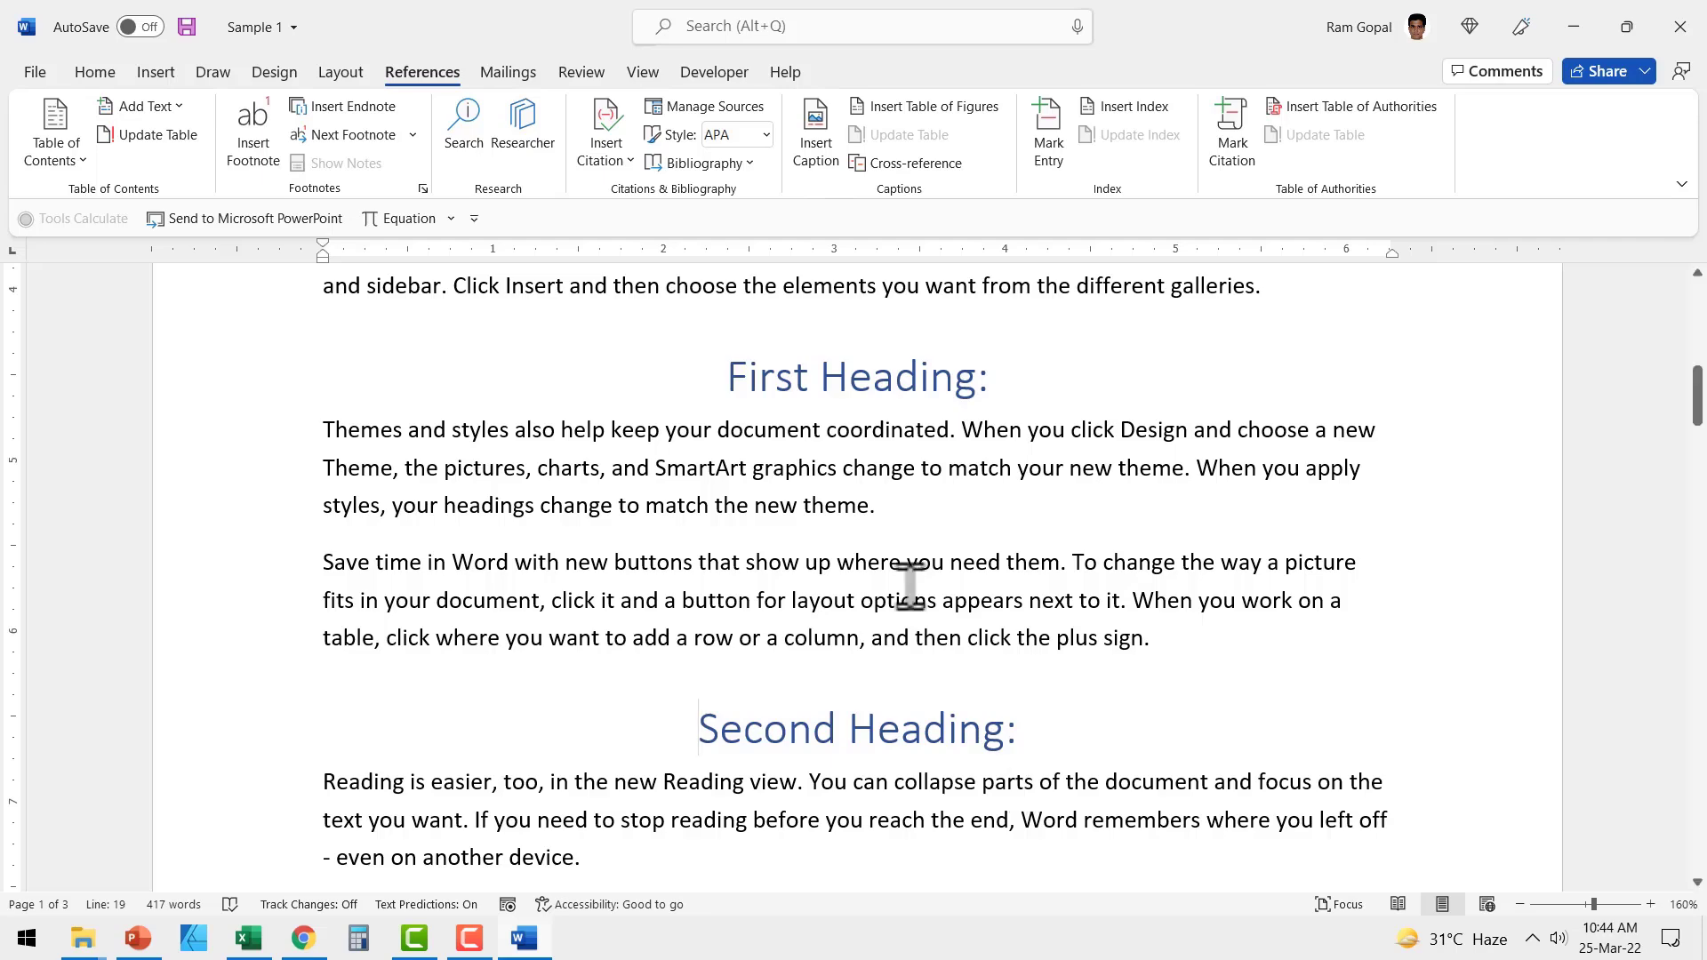
- Replace the four-item numbered list under the "Four step process:" title with a Continuous Block Process SmartArt graphic
{"action": "scroll", "coordinate": [895, 578], "scroll_direction": "down", "scroll_amount": 15}
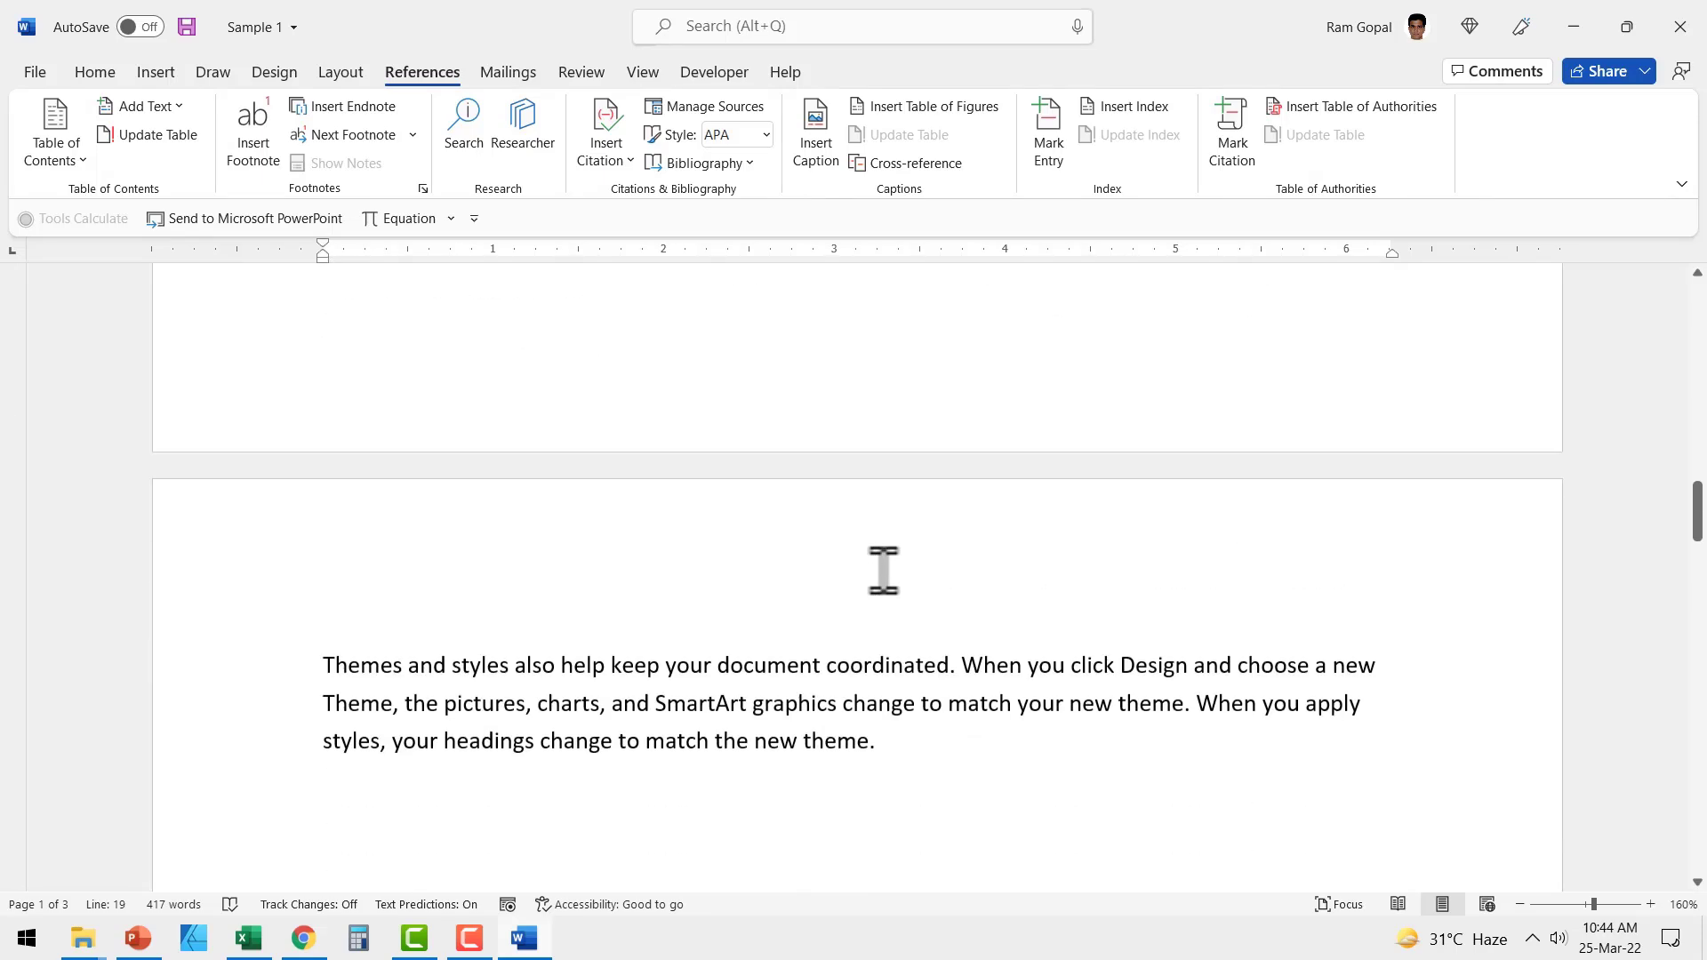
{"action": "scroll", "coordinate": [879, 578], "scroll_direction": "down", "scroll_amount": 5}
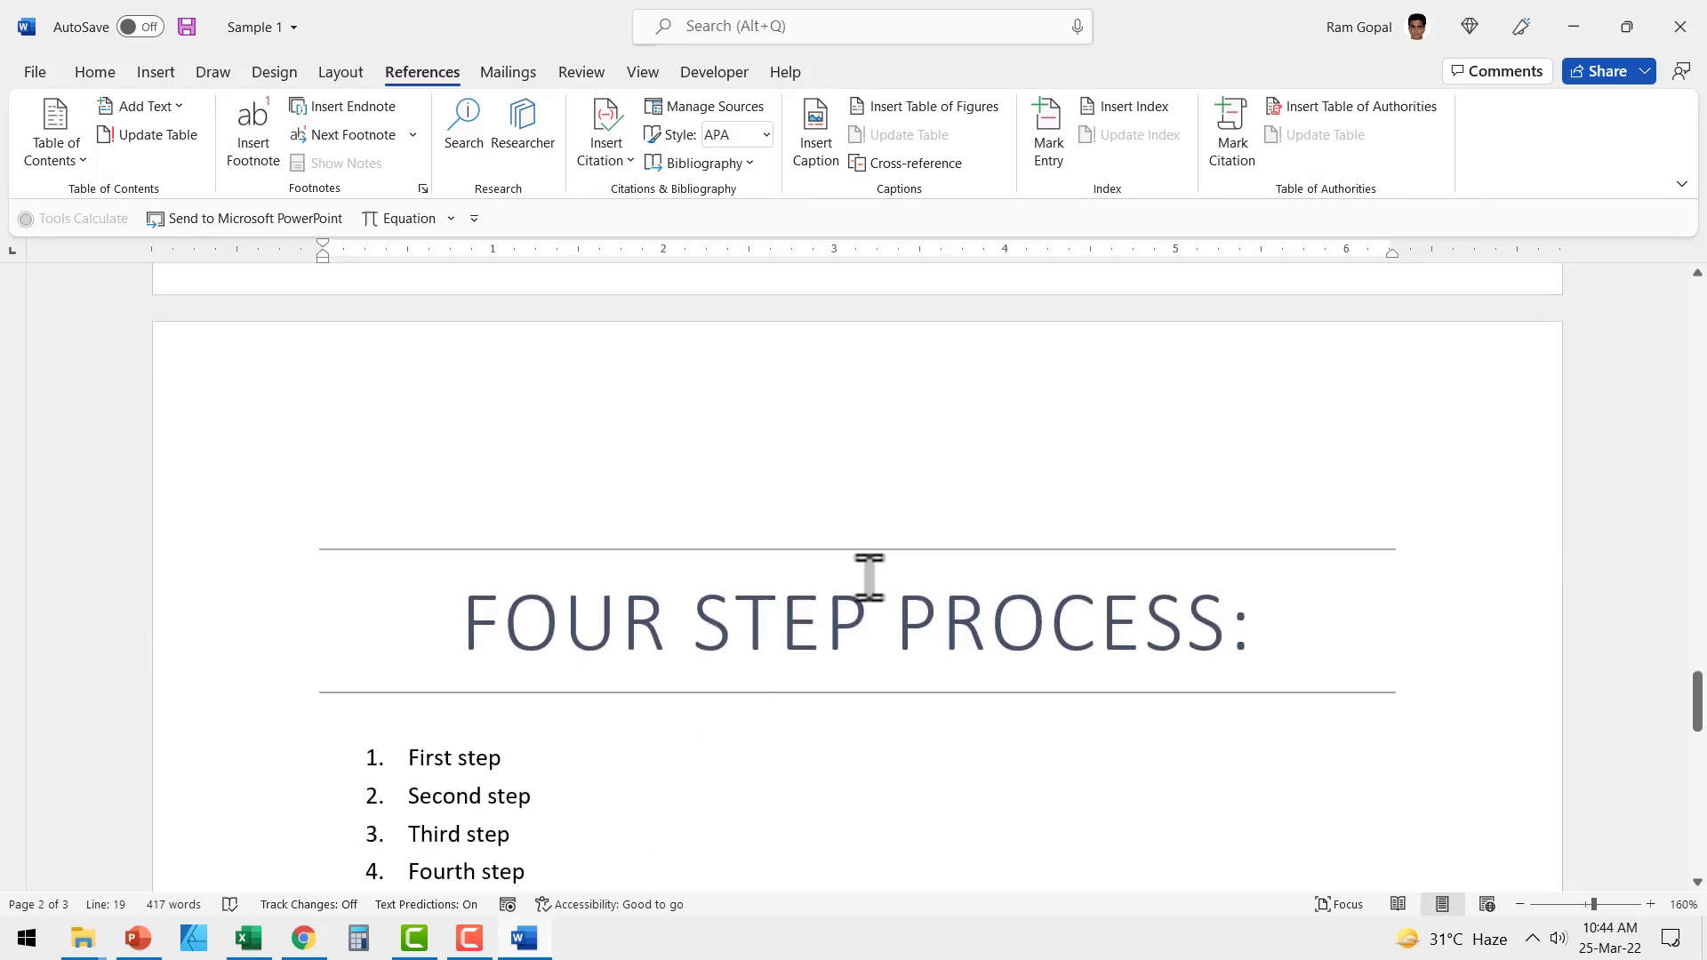
{"action": "scroll", "coordinate": [1027, 725], "scroll_direction": "down", "scroll_amount": 3}
{"action": "scroll", "coordinate": [889, 640], "scroll_direction": "down", "scroll_amount": 1}
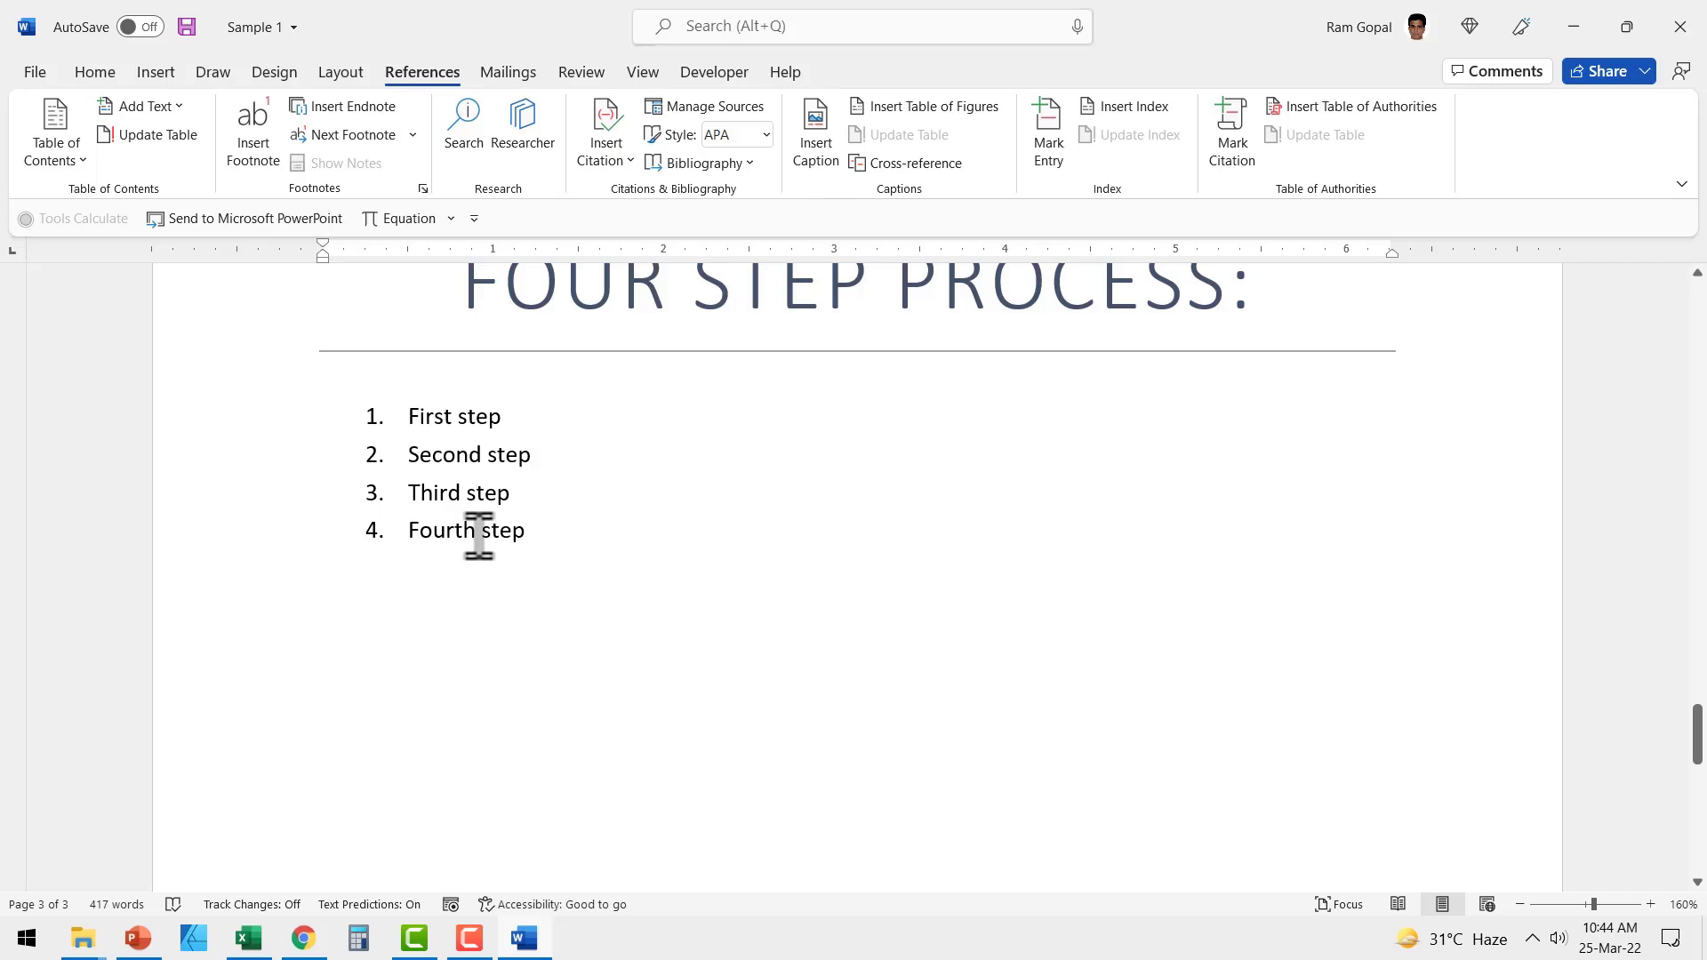
{"action": "left_click_drag", "start_coordinate": [410, 413], "coordinate": [556, 547]}
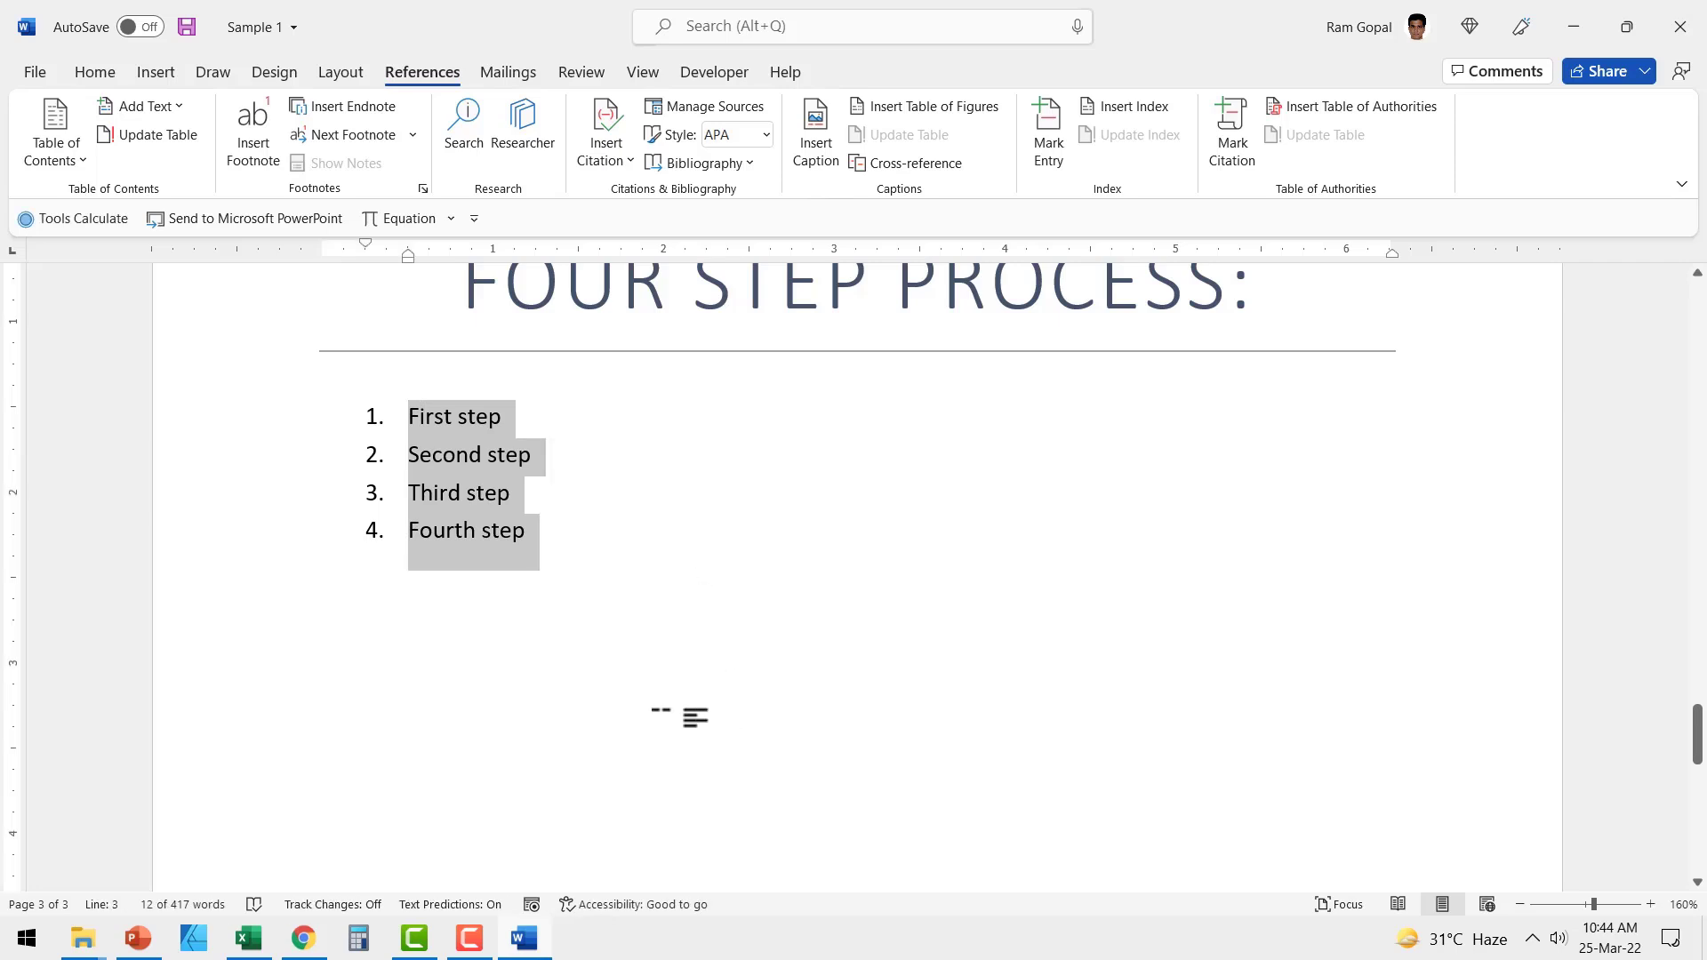
{"action": "left_click", "coordinate": [158, 73]}
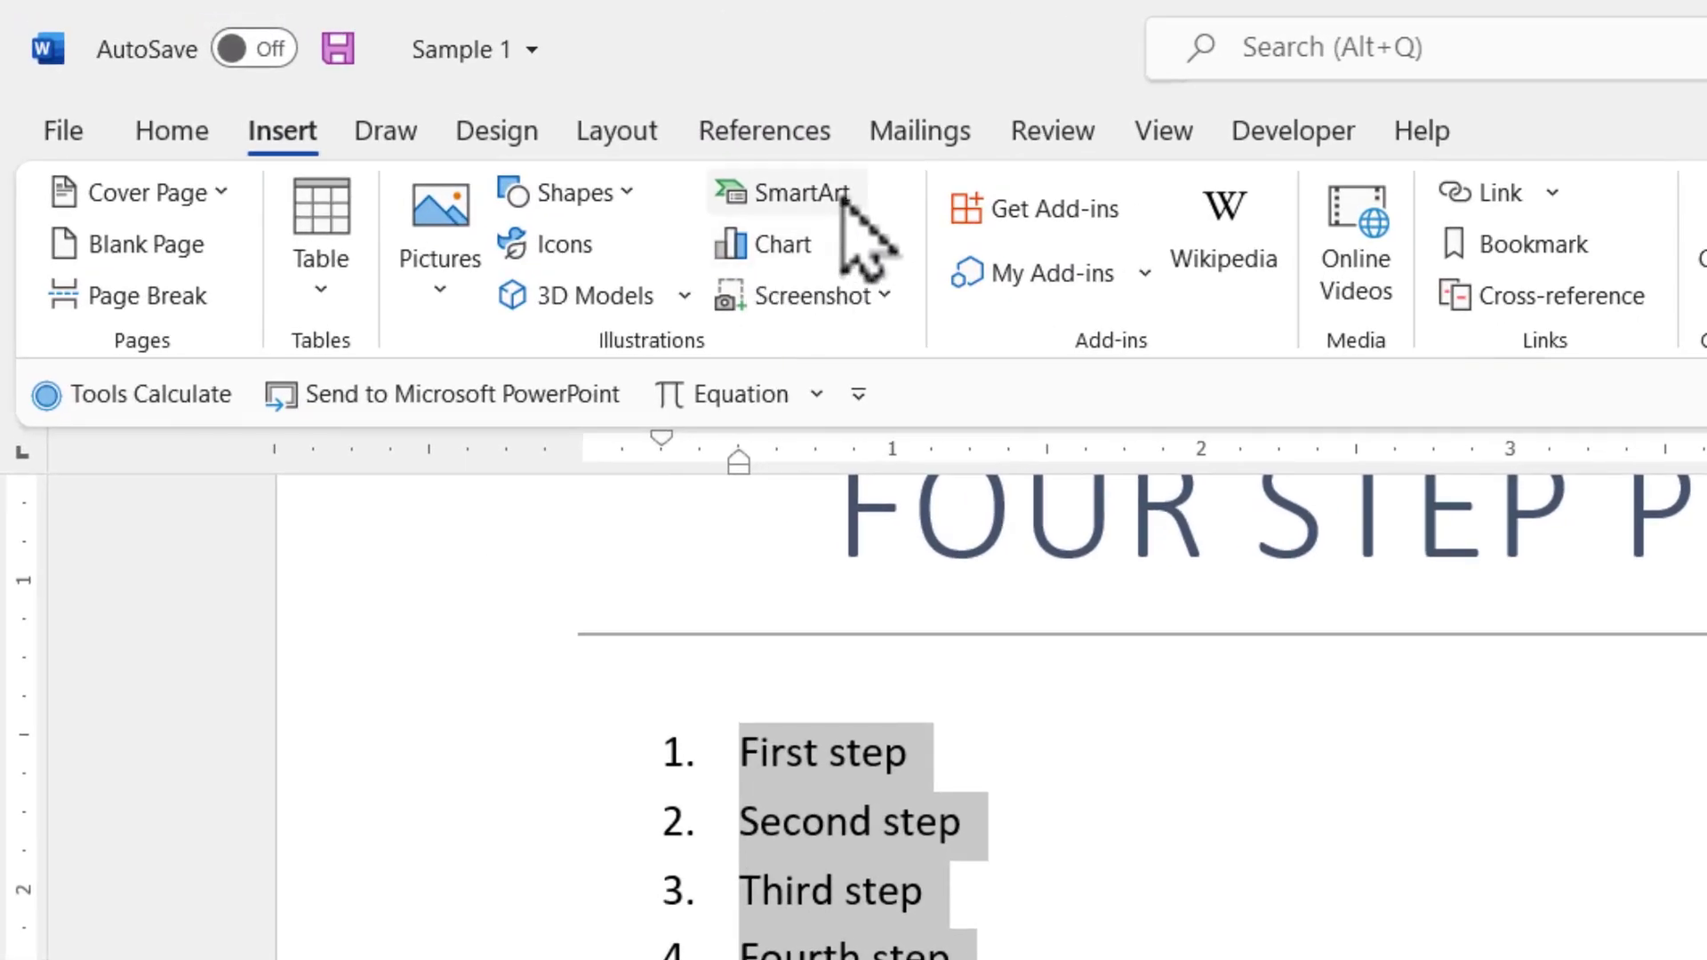
{"action": "left_click", "coordinate": [827, 197]}
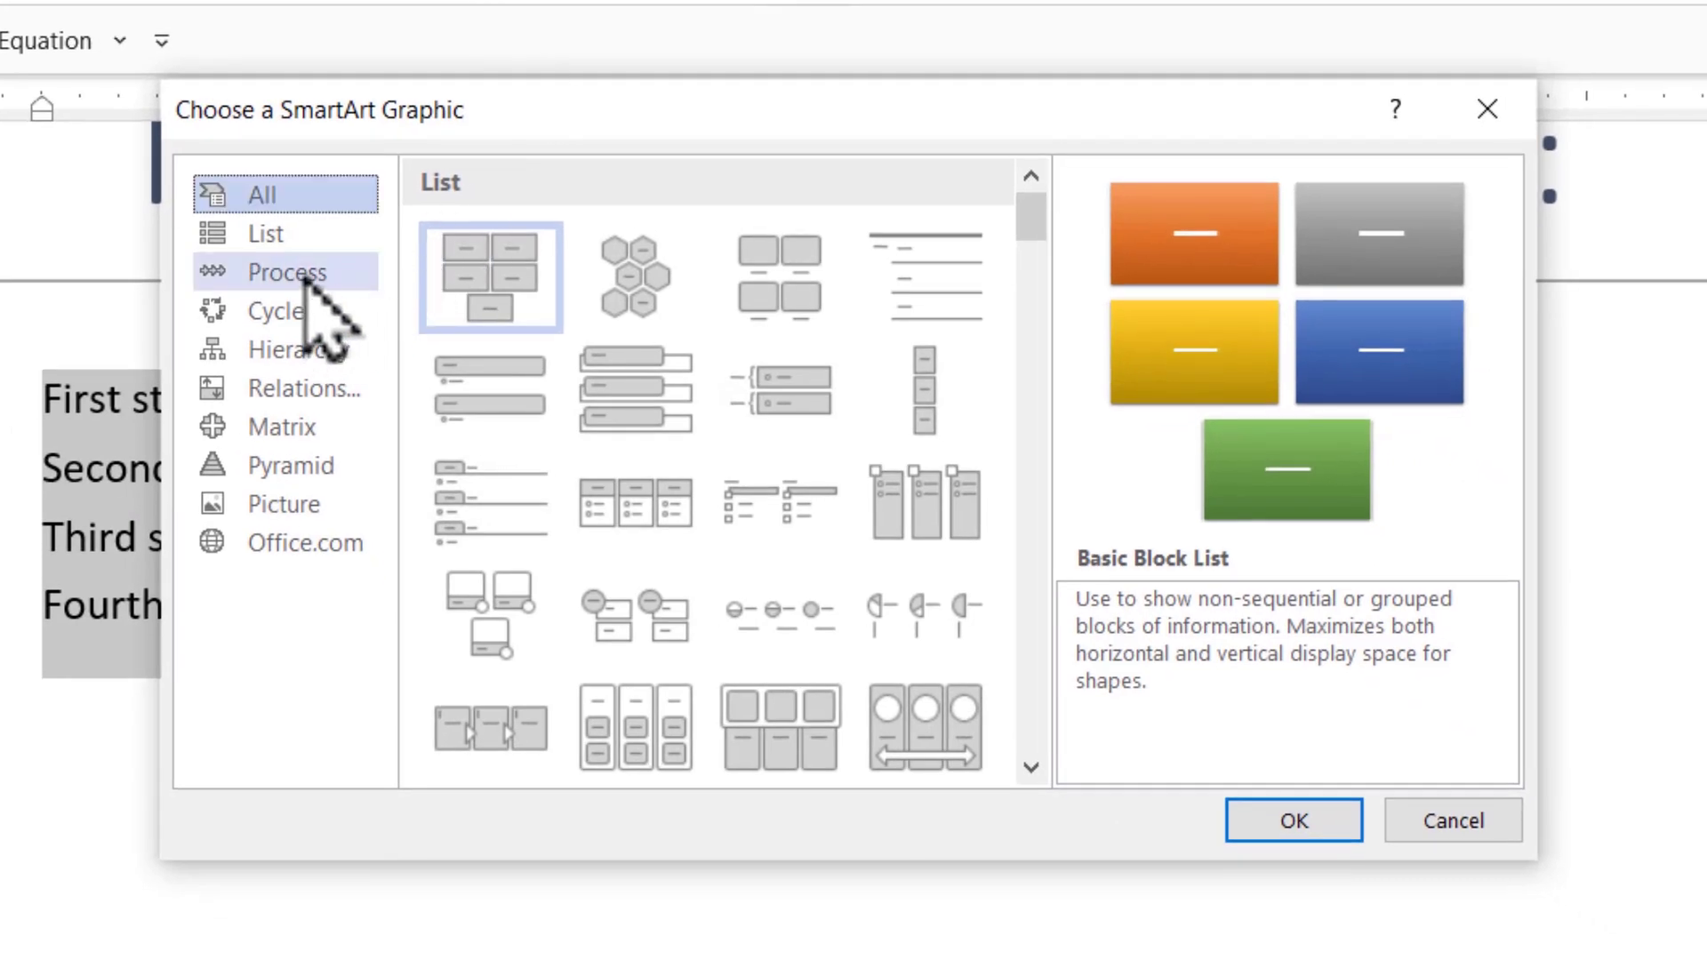
{"action": "left_click", "coordinate": [305, 278]}
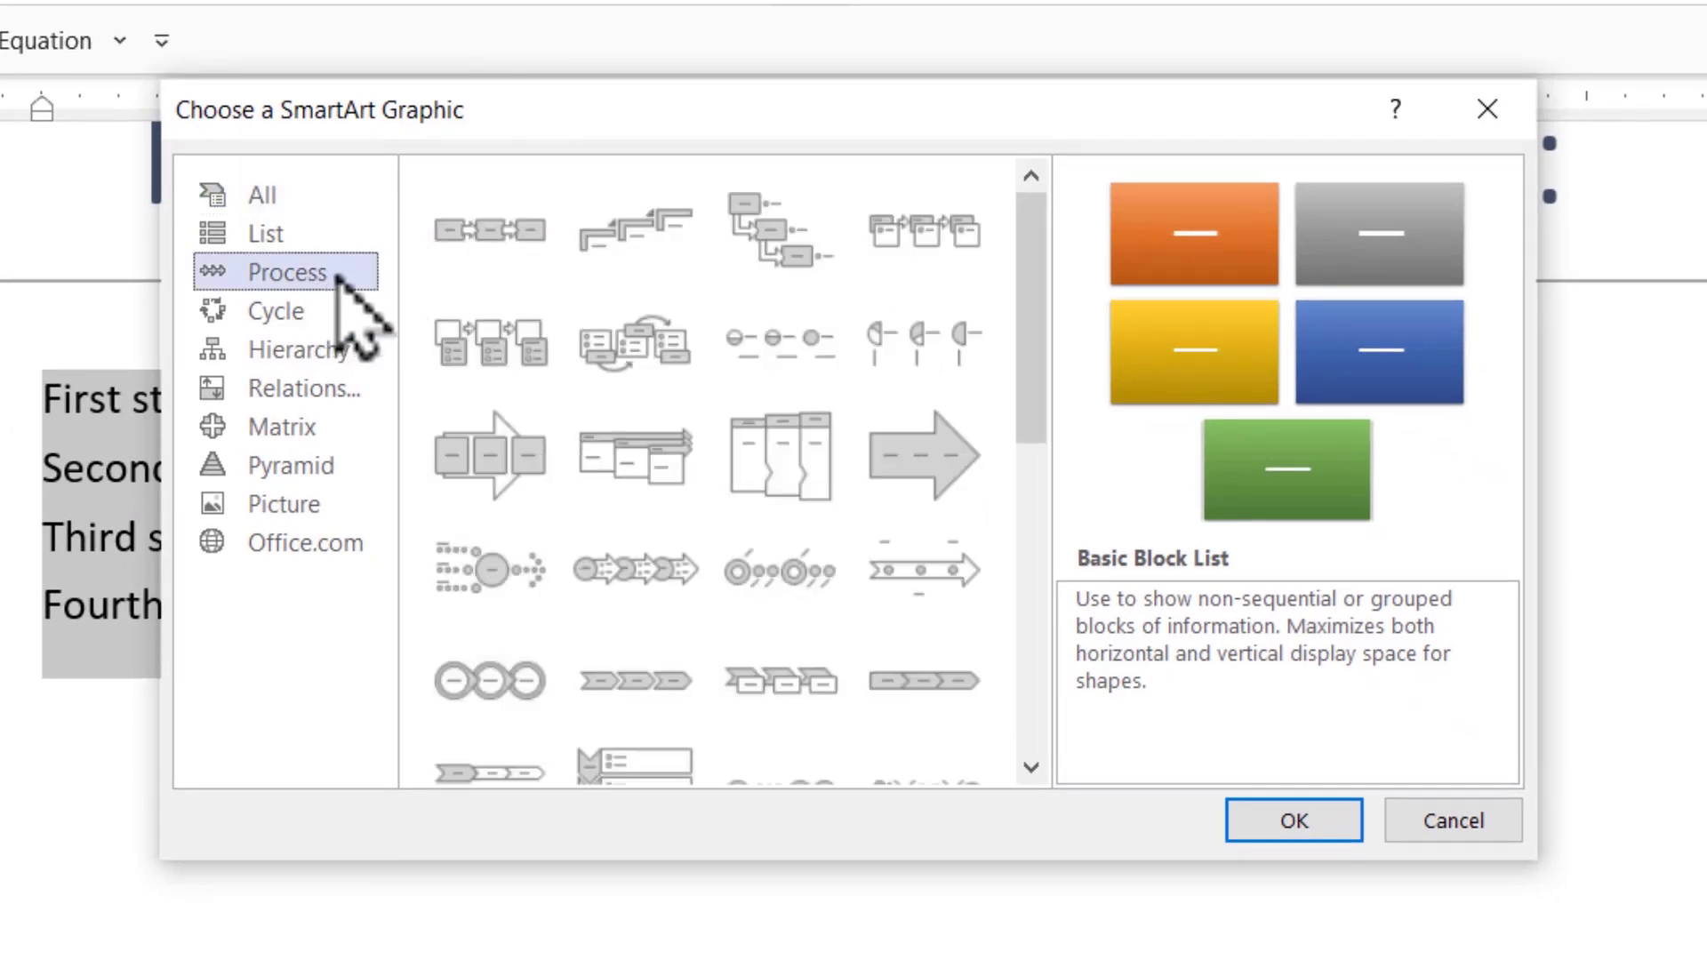
{"action": "left_click", "coordinate": [525, 511]}
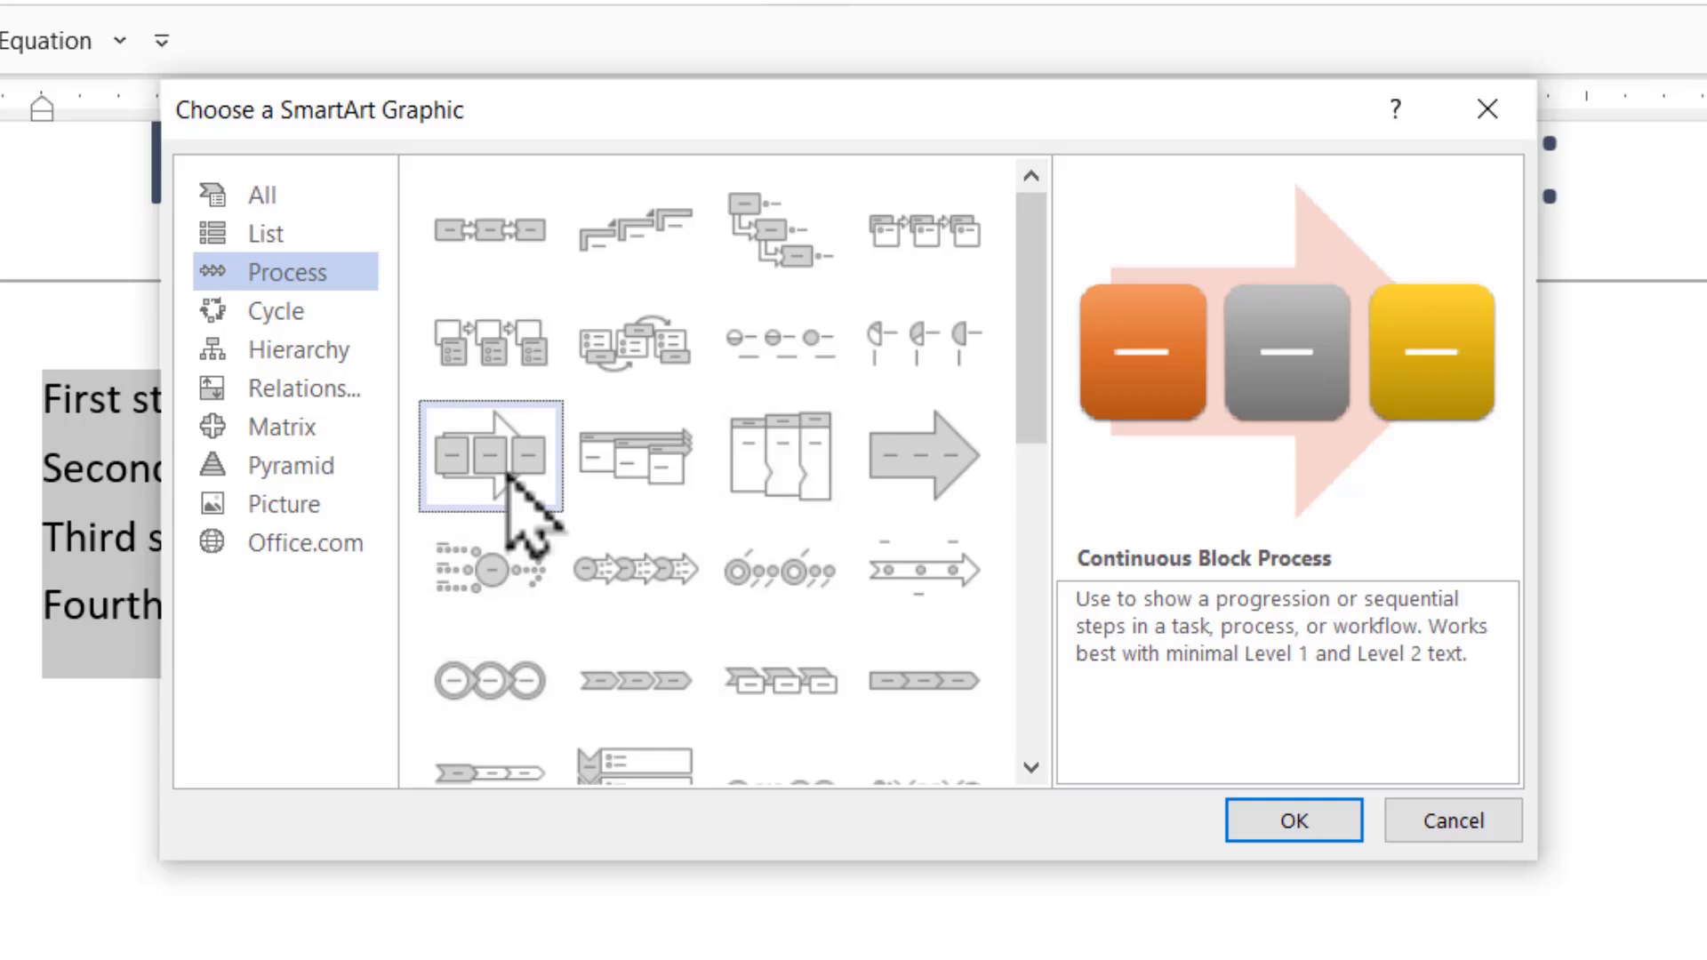
{"action": "left_click", "coordinate": [1321, 820]}
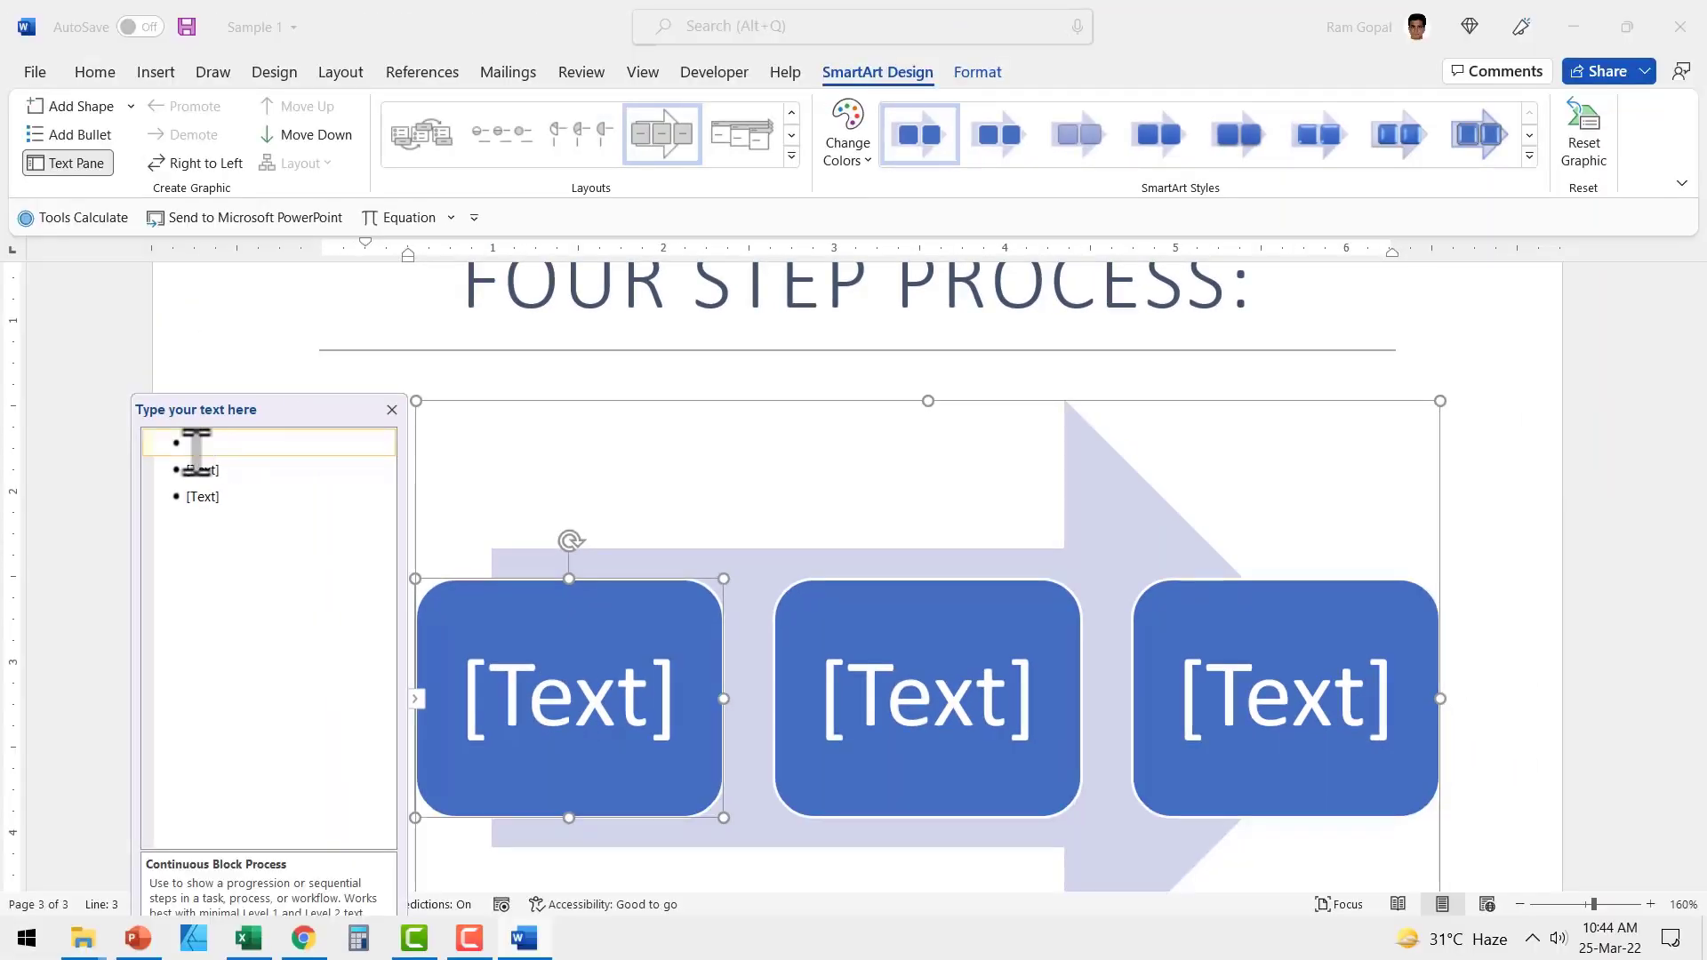
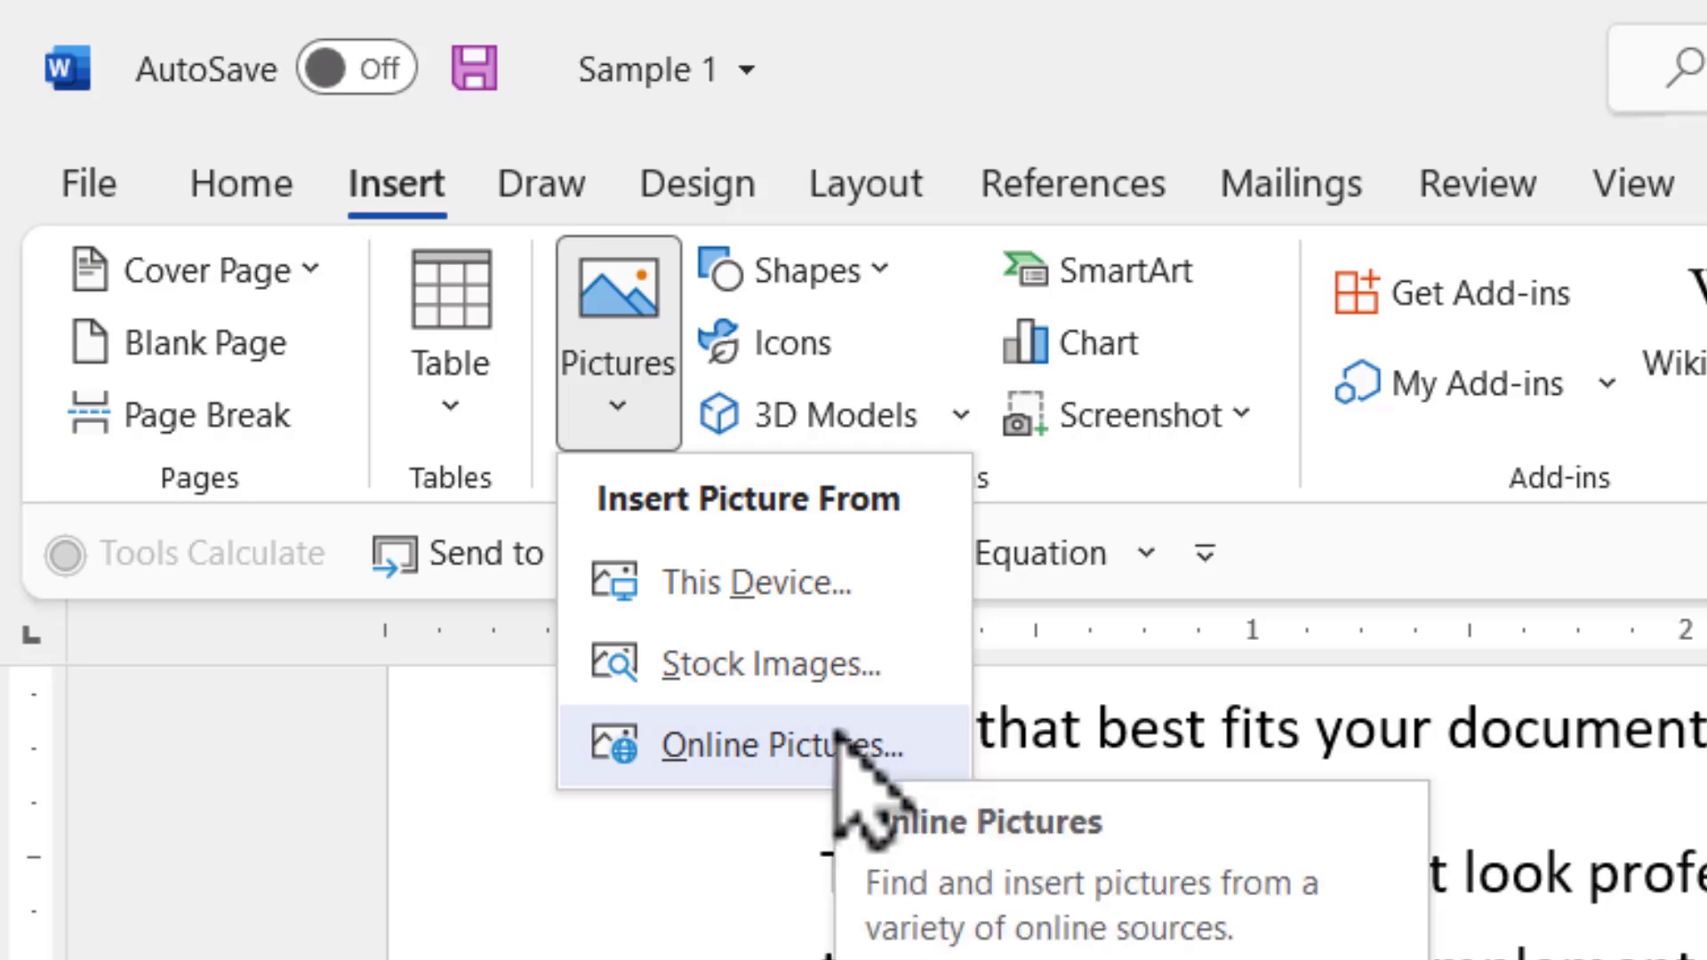
- Insert the stock image of a woman kissing a small child above the "Save time in Word" paragraph
{"action": "left_click", "coordinate": [774, 667]}
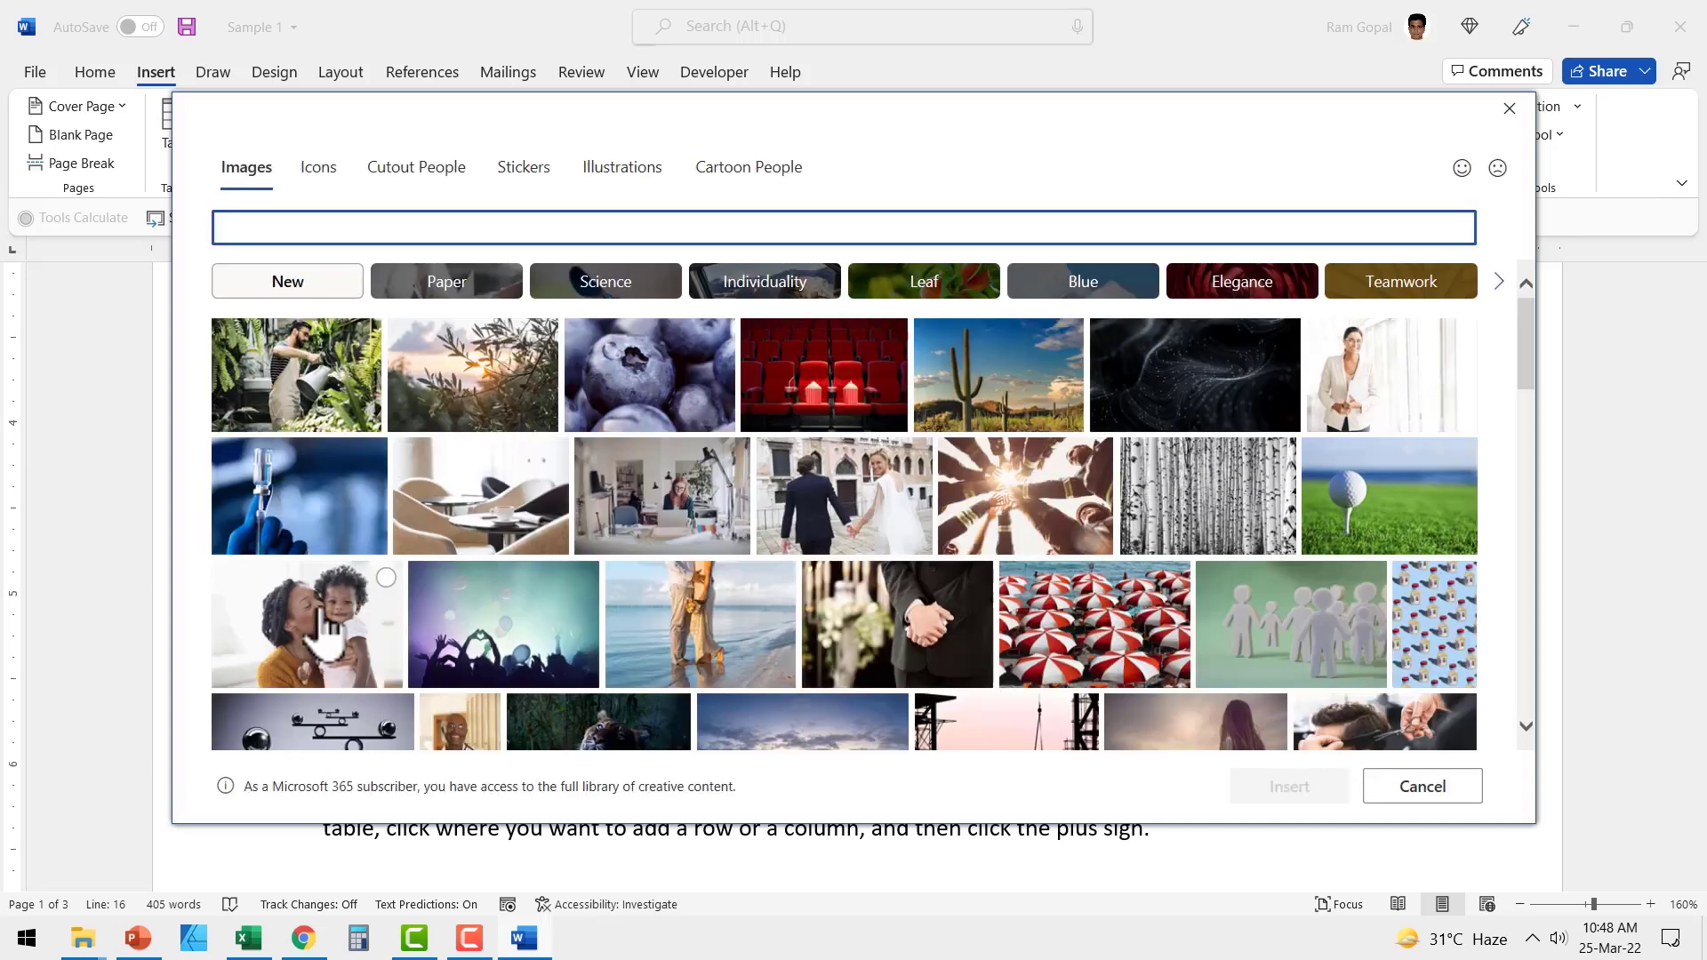
{"action": "left_click", "coordinate": [325, 623]}
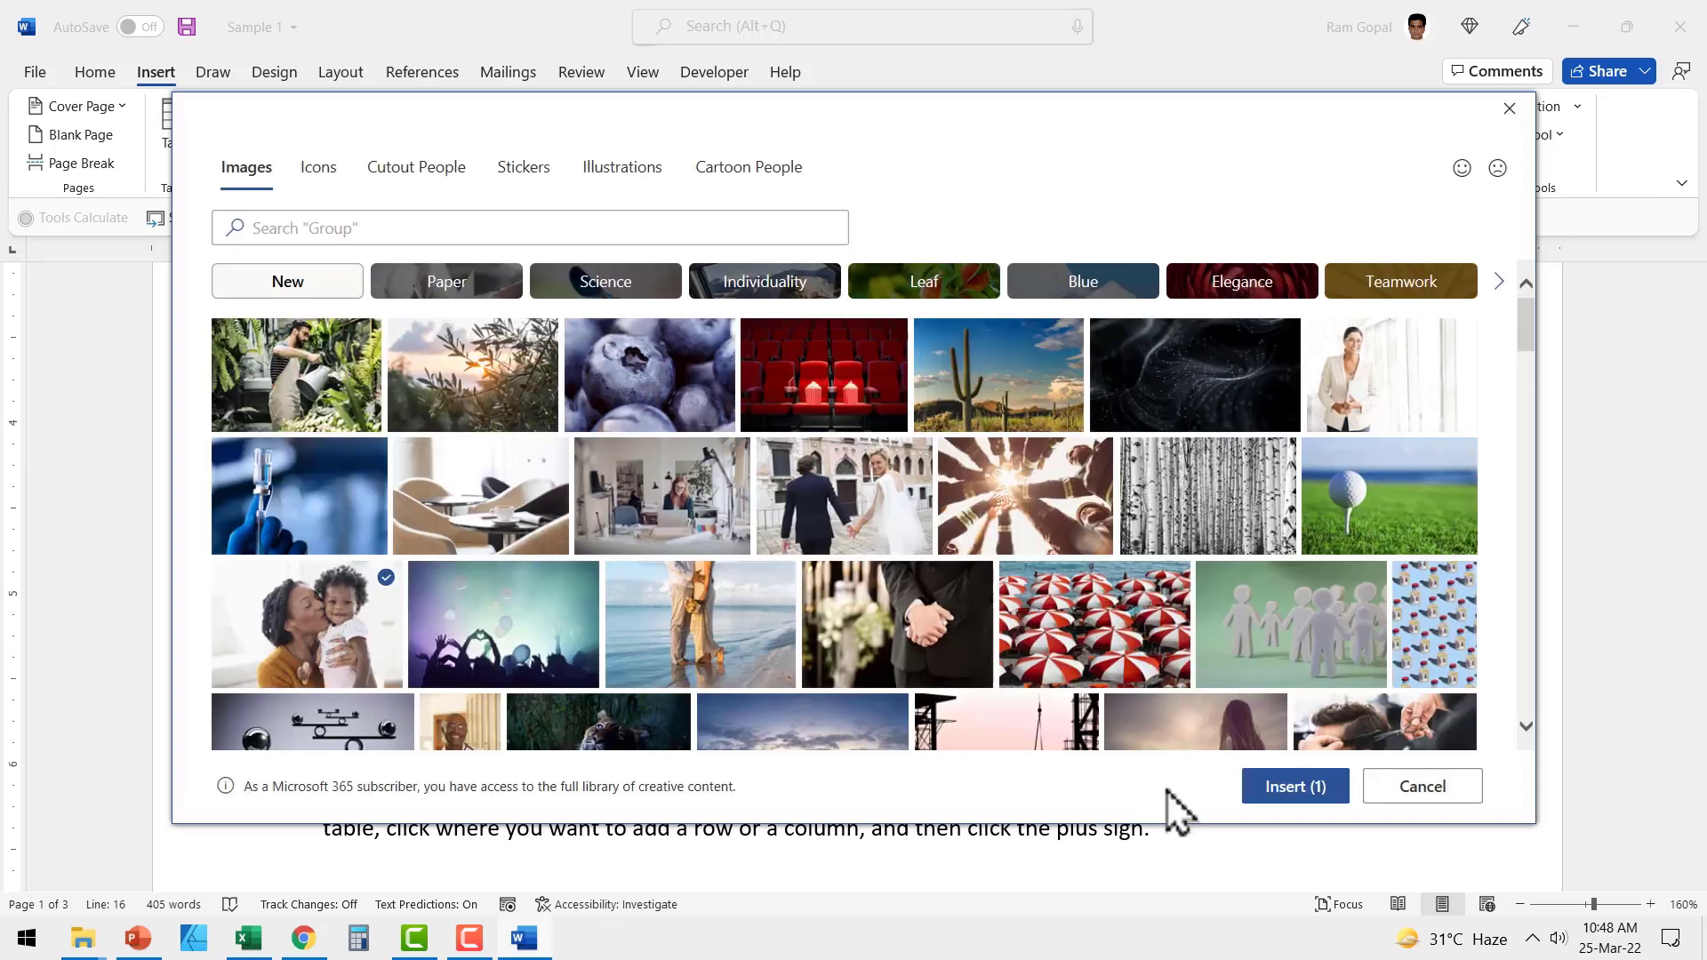
{"action": "left_click", "coordinate": [1263, 790]}
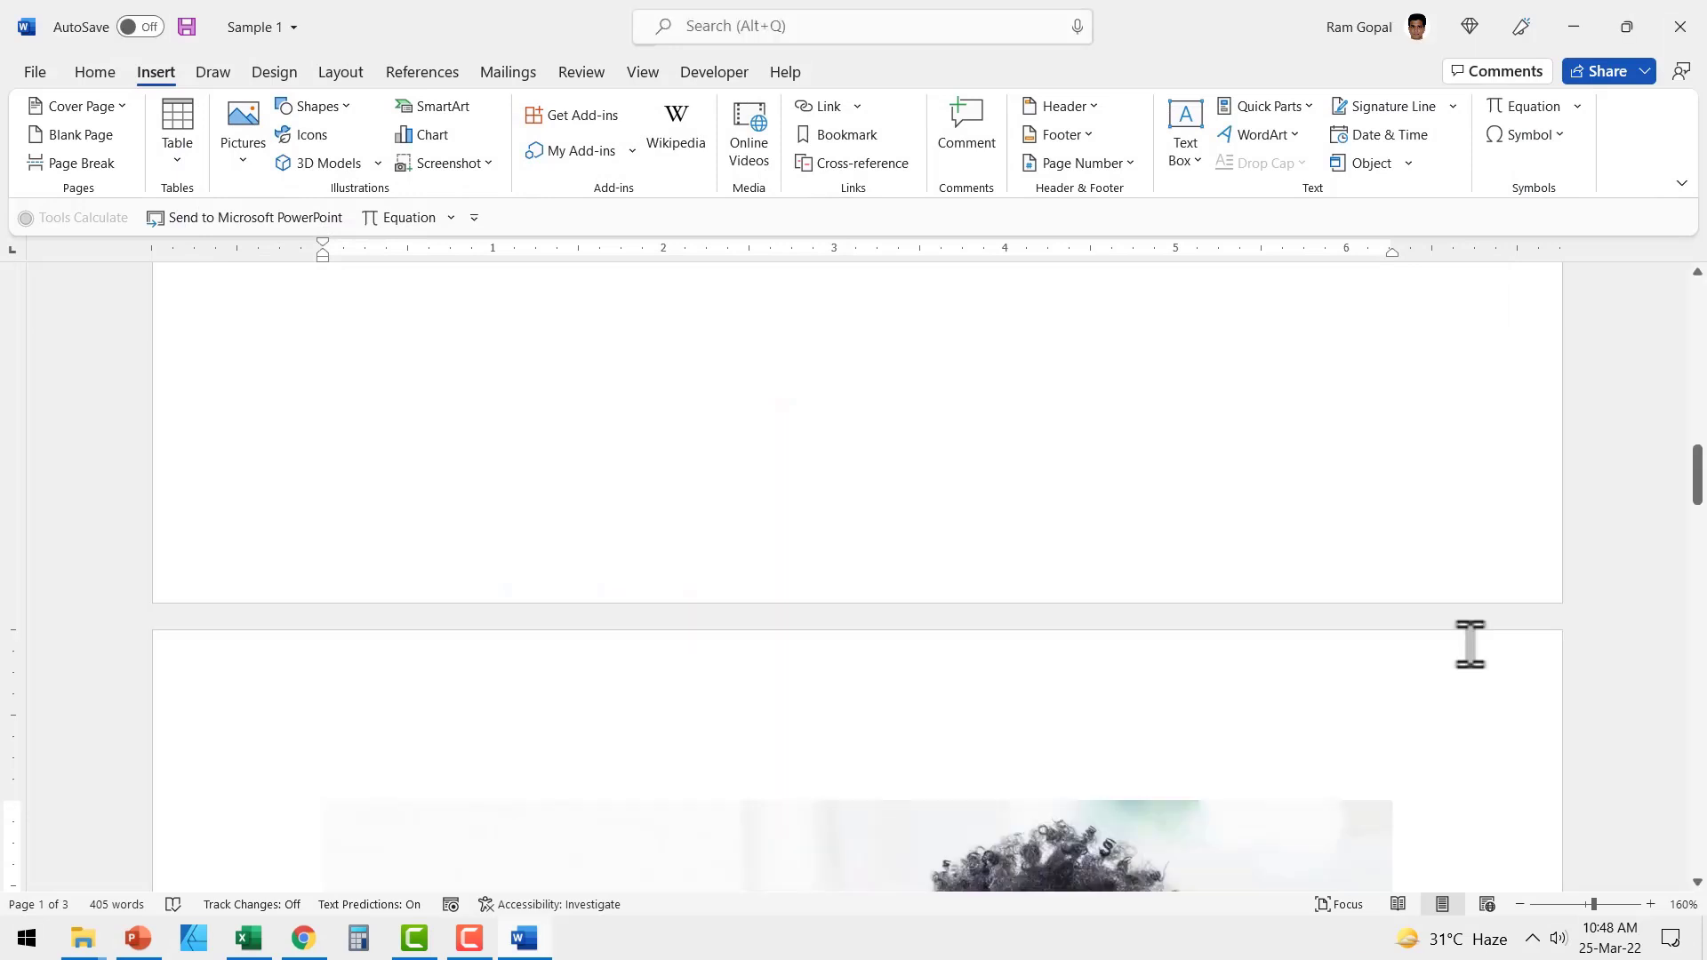
- Shrink the inserted photo proportionally to about 2.55" wide and 1.7" high
{"action": "scroll", "coordinate": [1471, 670], "scroll_direction": "down", "scroll_amount": 4}
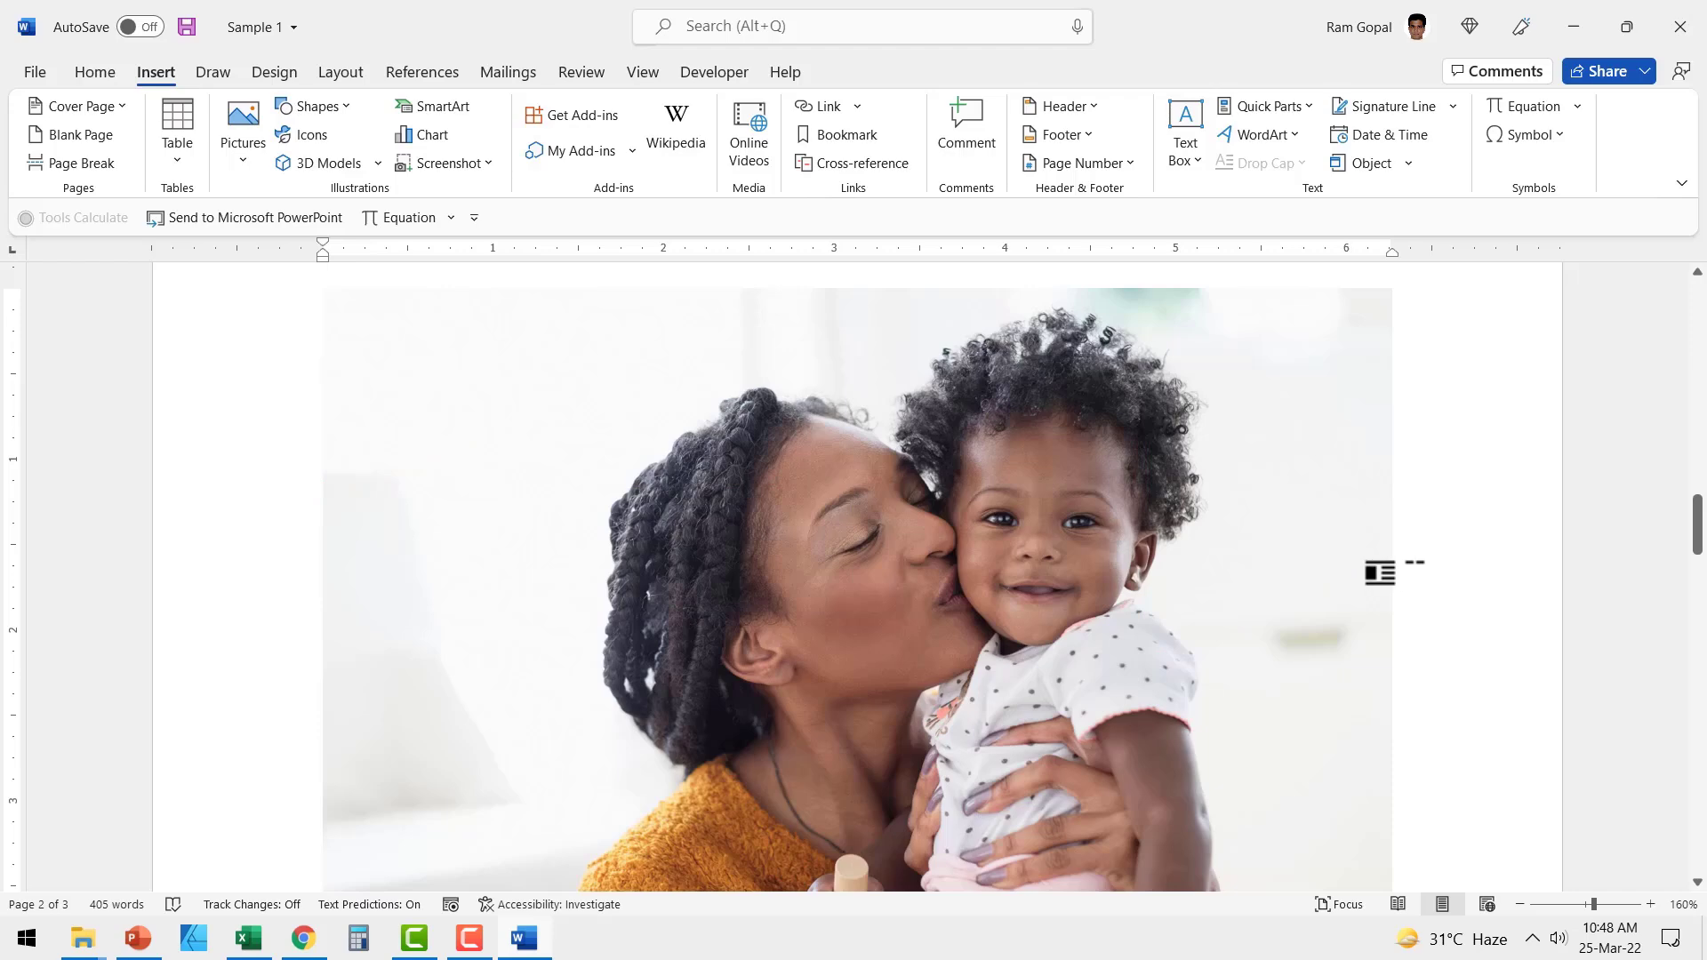
{"action": "scroll", "coordinate": [1361, 579], "scroll_direction": "down", "scroll_amount": 3}
{"action": "left_click", "coordinate": [1155, 587]}
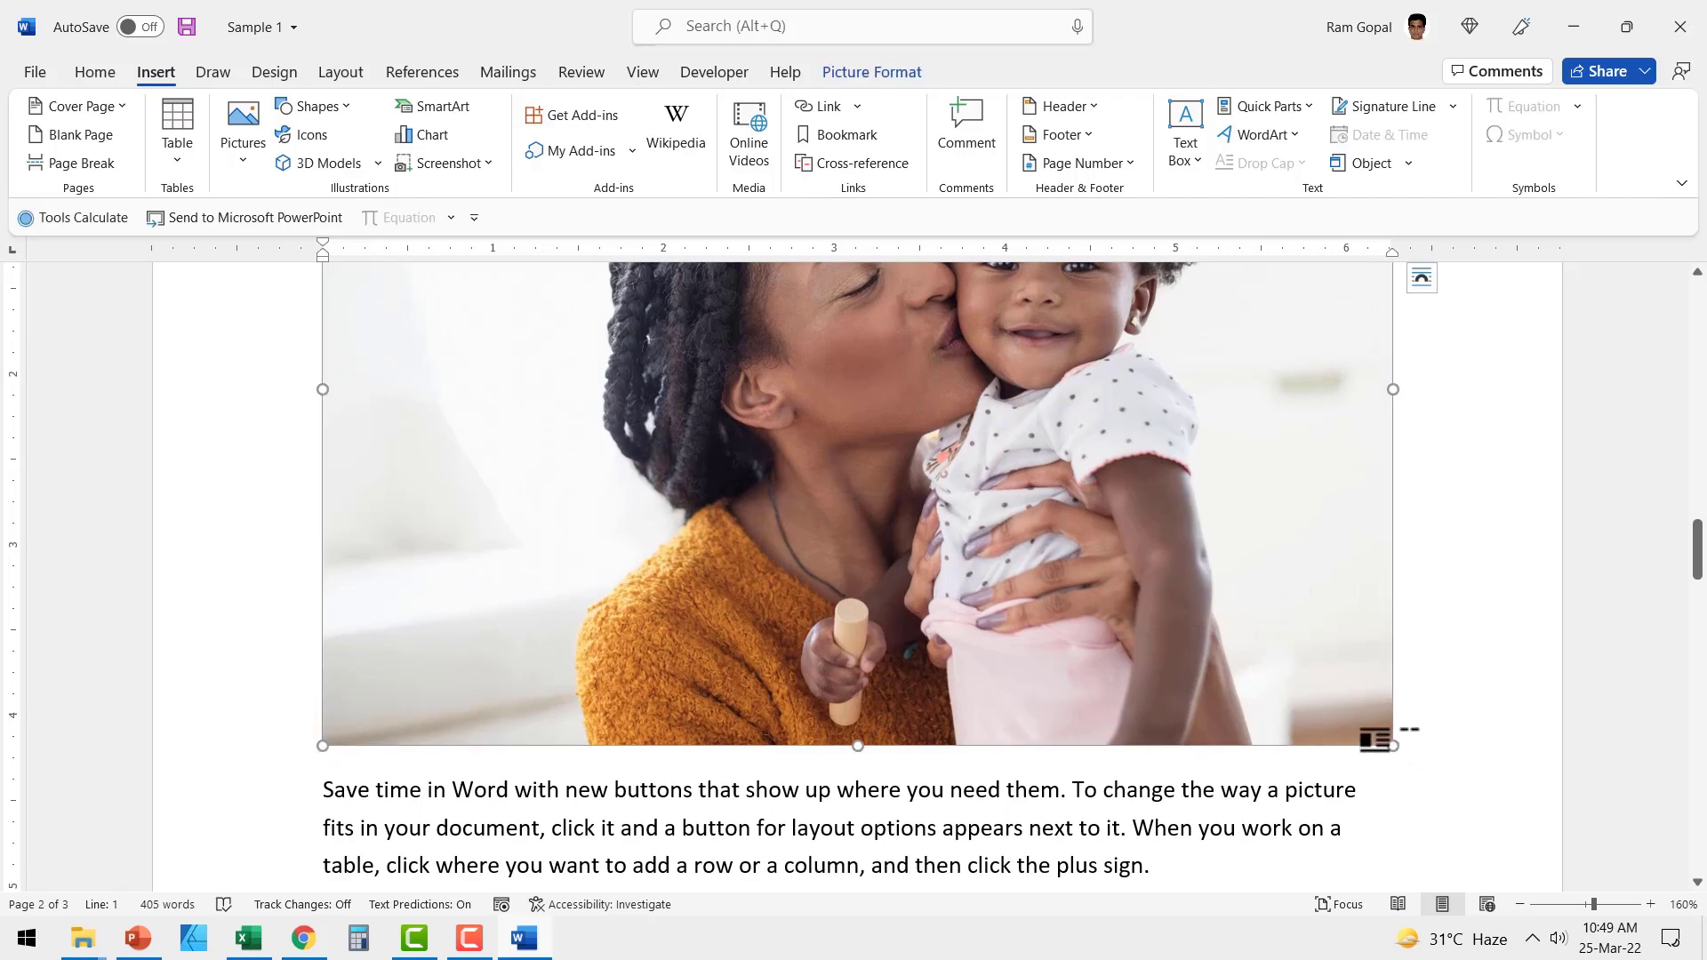
{"action": "left_click_drag", "start_coordinate": [1394, 746], "coordinate": [761, 265]}
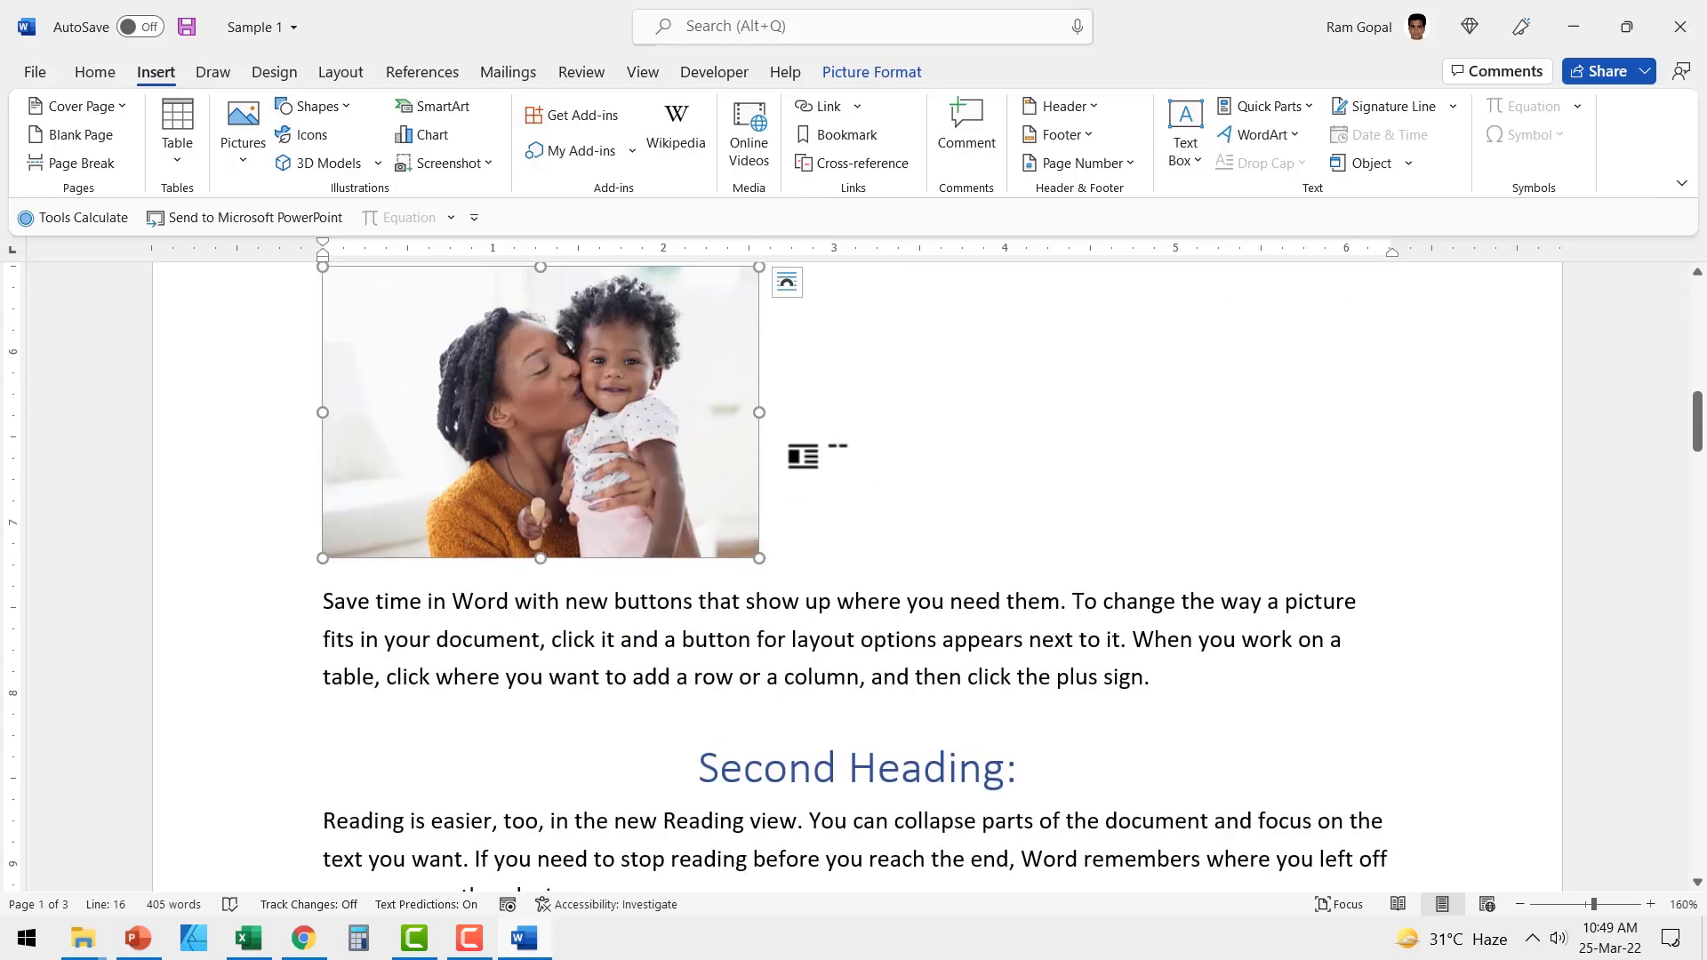
- Crop the empty strip off the left side of the photo, up to near the woman
{"action": "scroll", "coordinate": [607, 546], "scroll_direction": "up", "scroll_amount": 1}
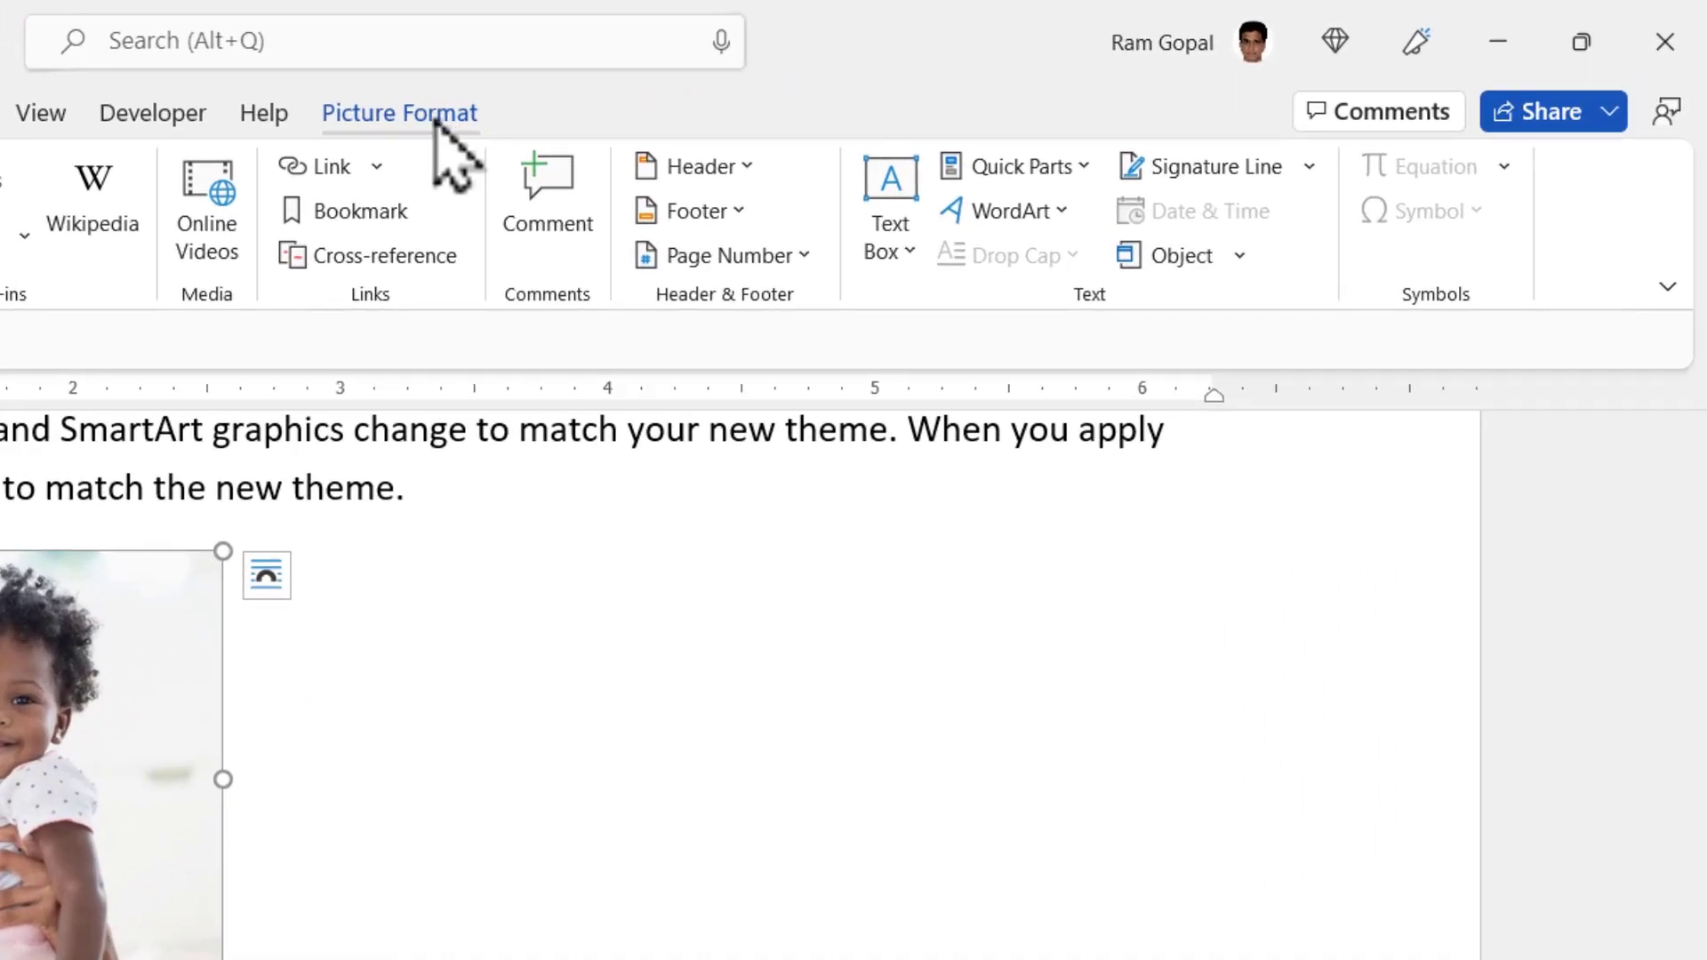
{"action": "left_click", "coordinate": [436, 122]}
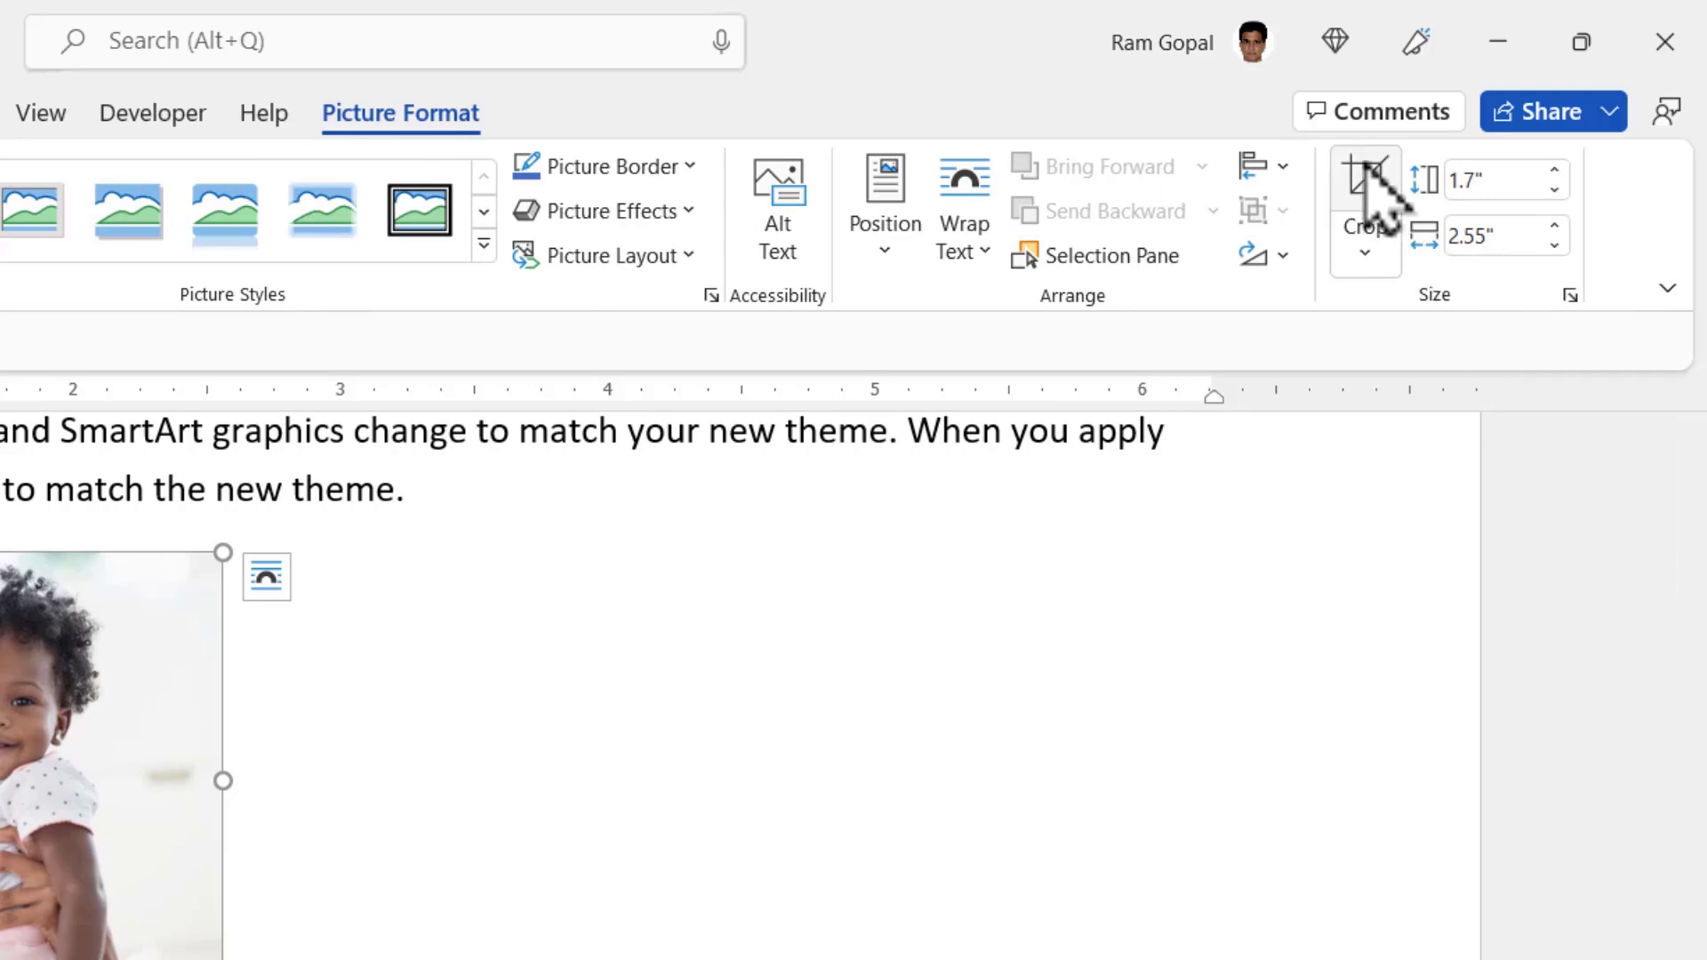
{"action": "left_click", "coordinate": [1369, 189]}
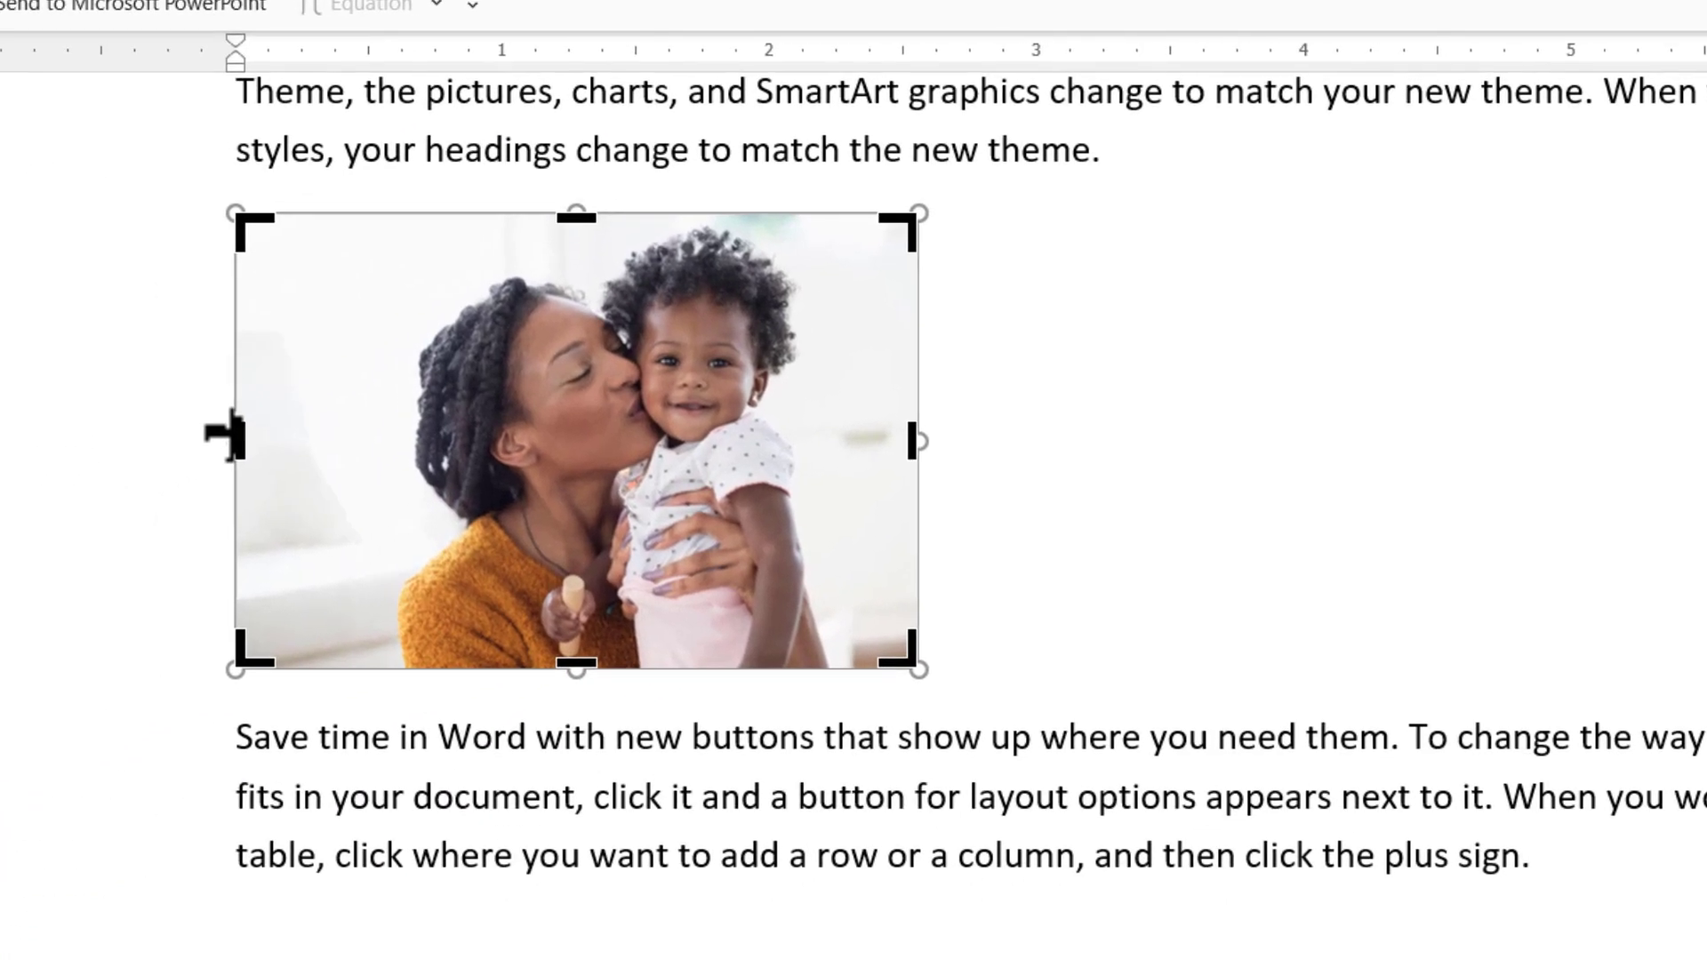
{"action": "left_click_drag", "start_coordinate": [0, 731], "coordinate": [0, 742]}
{"action": "left_click_drag", "start_coordinate": [330, 451], "coordinate": [354, 453]}
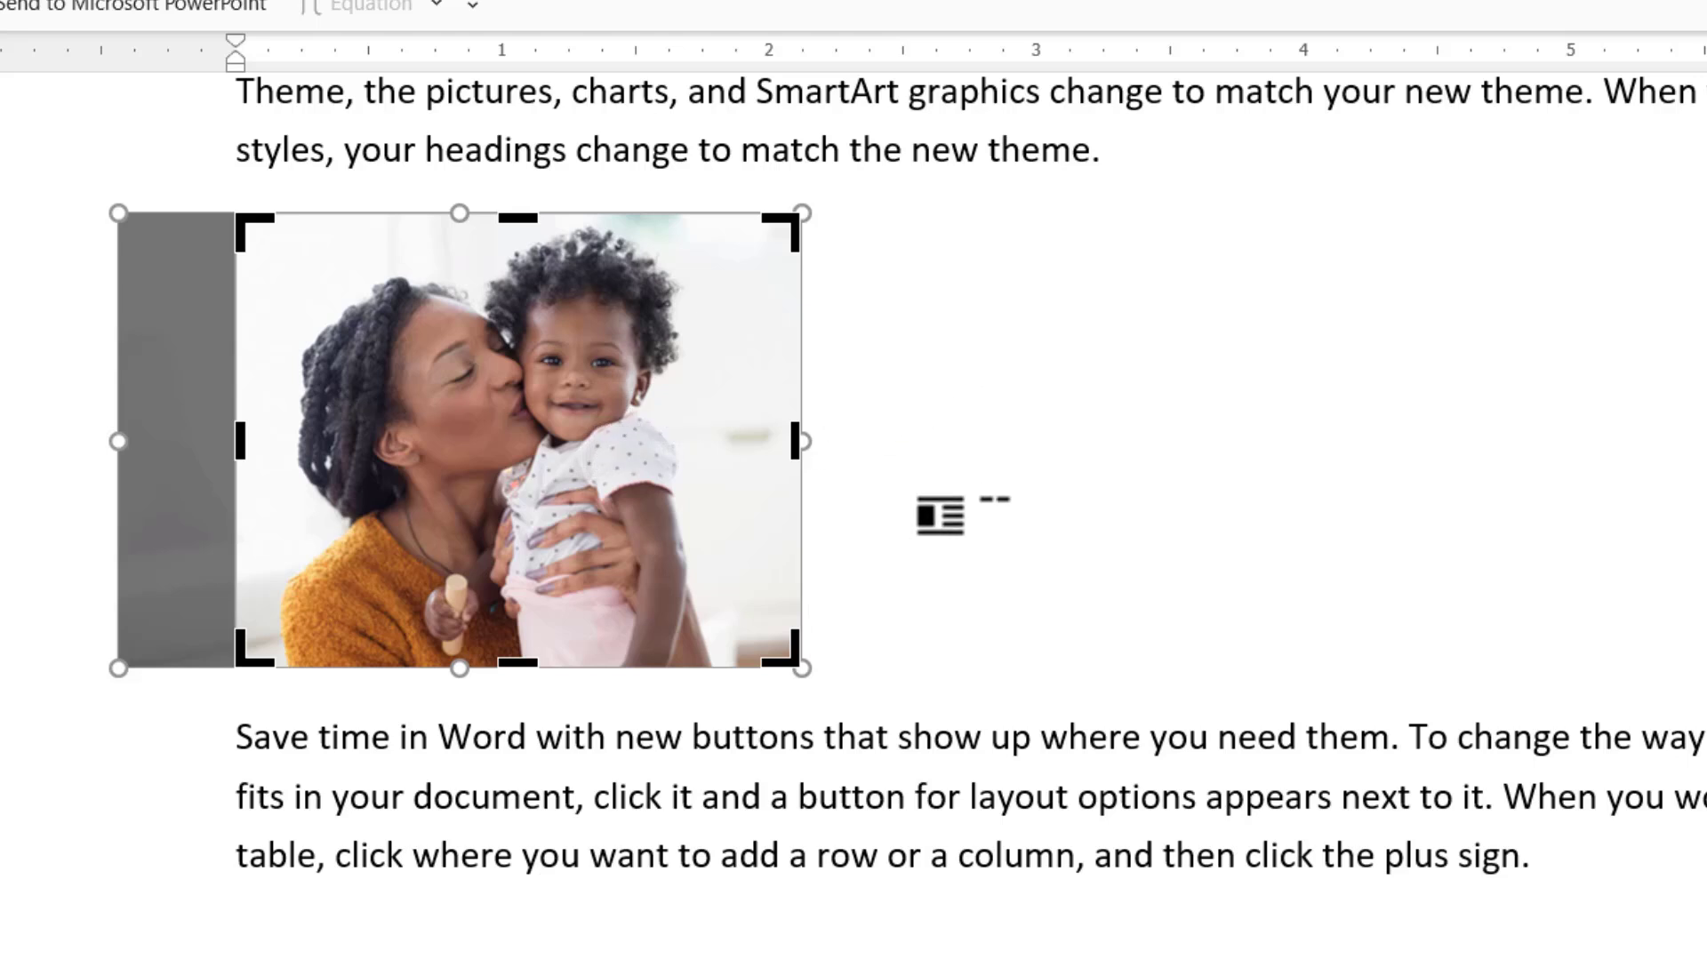
{"action": "left_click", "coordinate": [858, 592]}
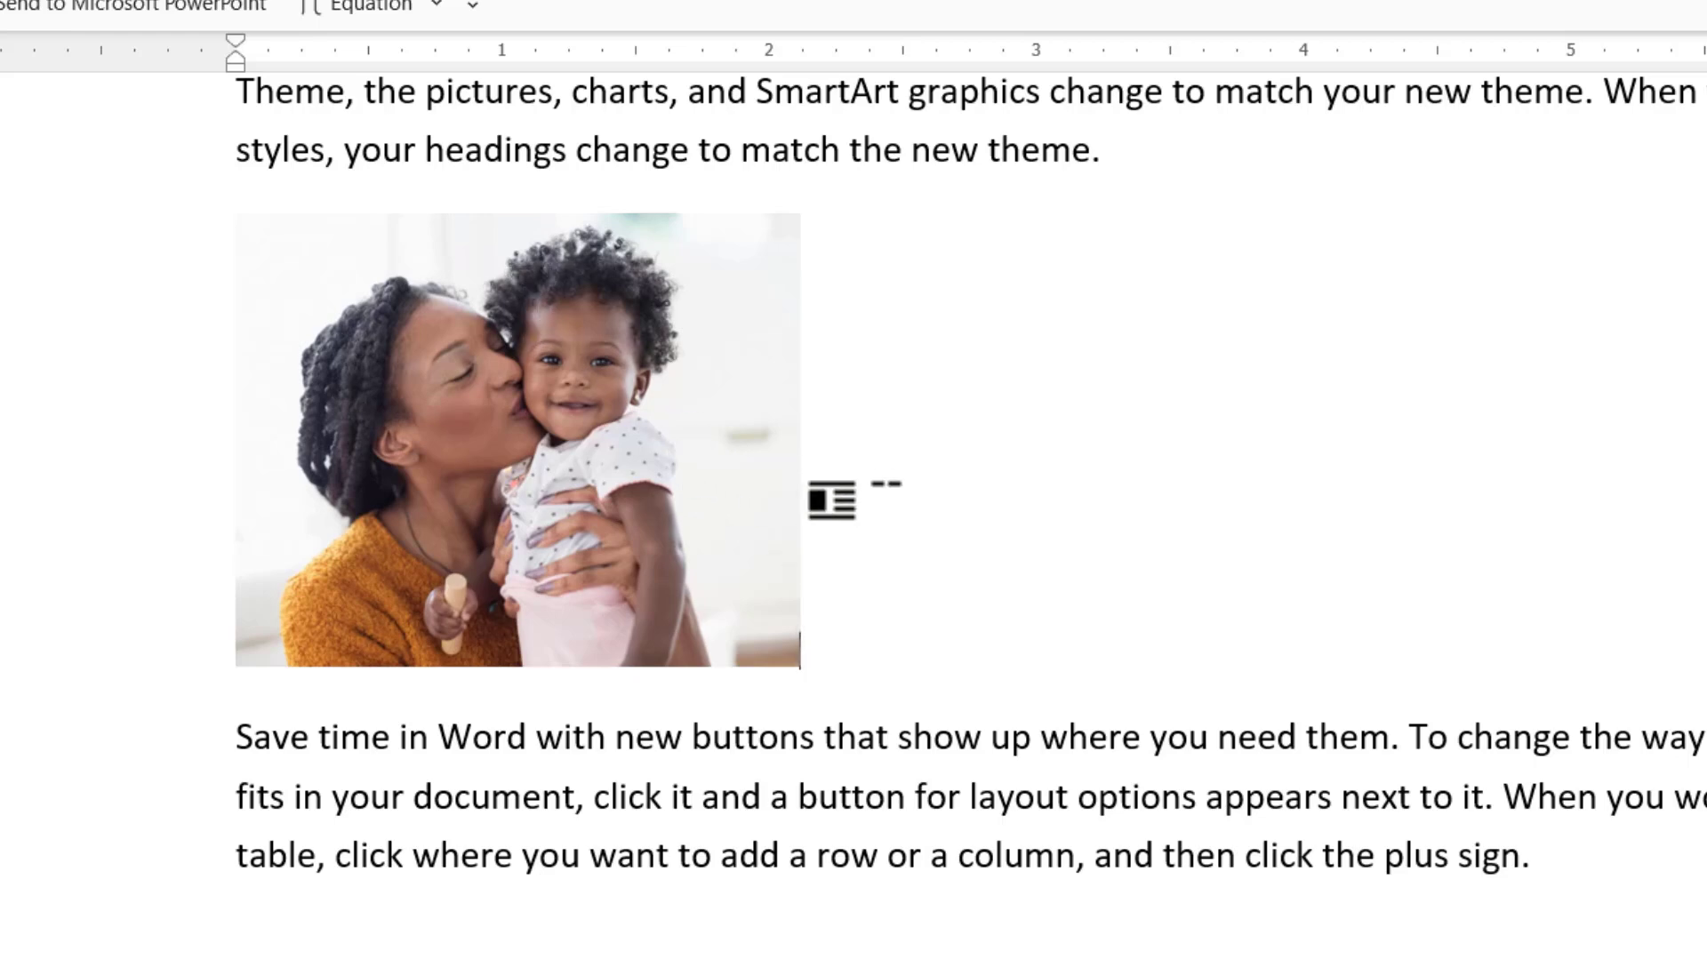
- Set the cropped photo's color saturation to 0%
{"action": "left_click", "coordinate": [594, 384]}
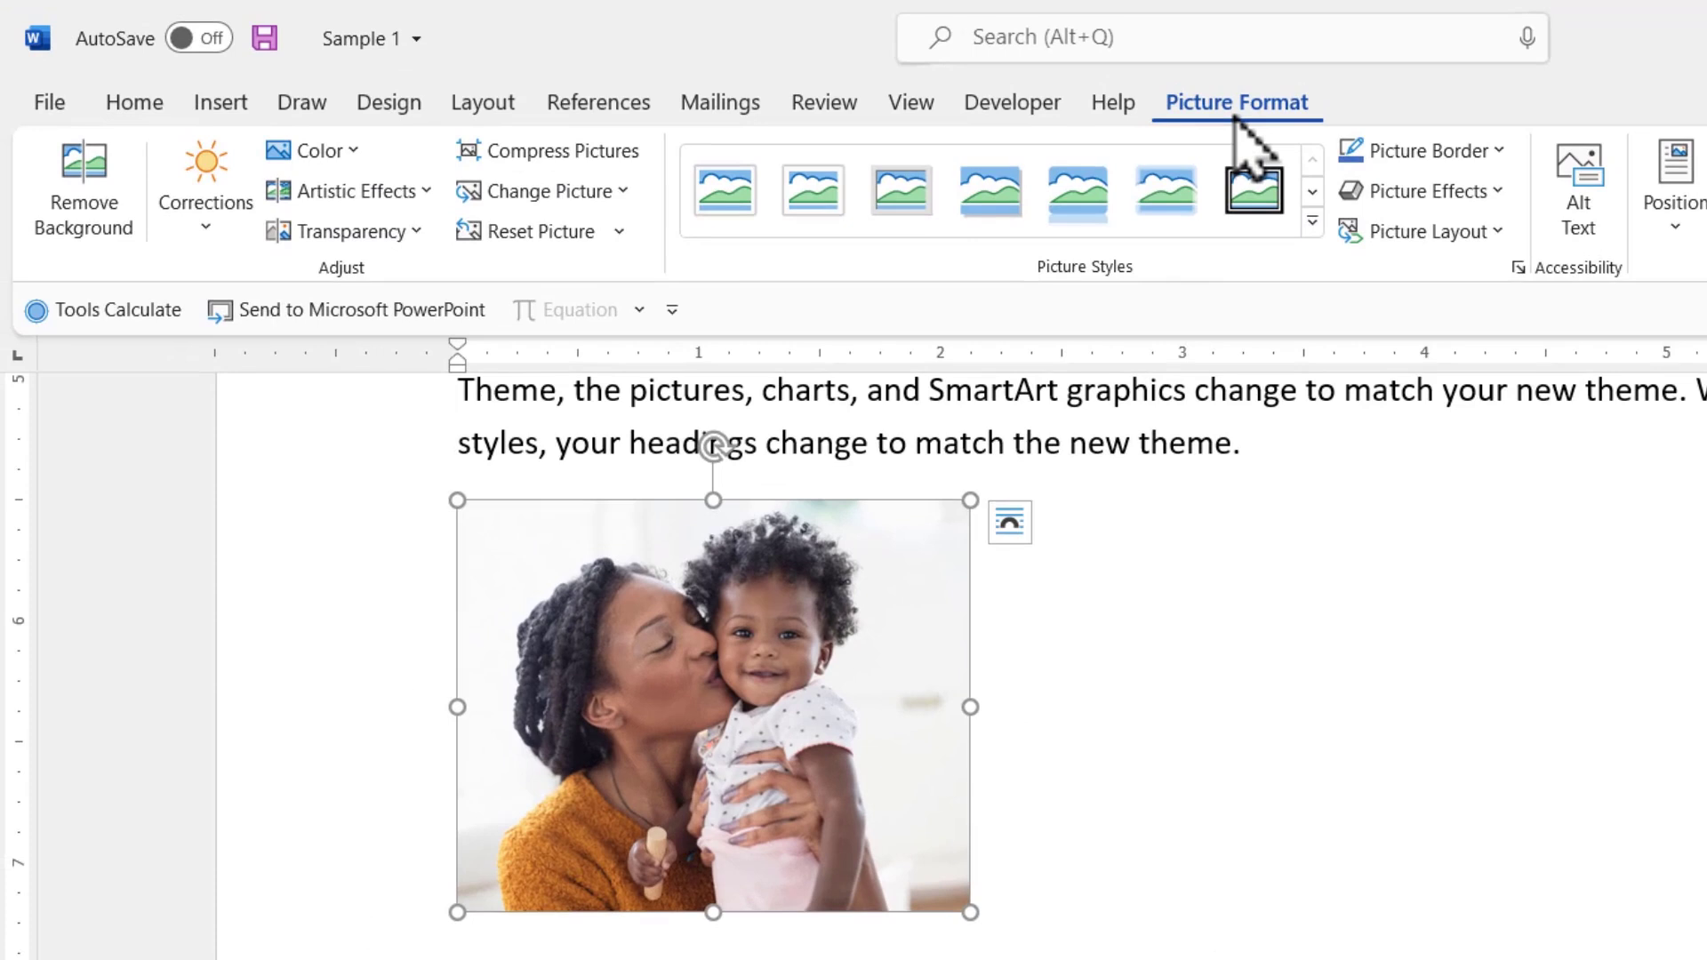
{"action": "left_click", "coordinate": [353, 157]}
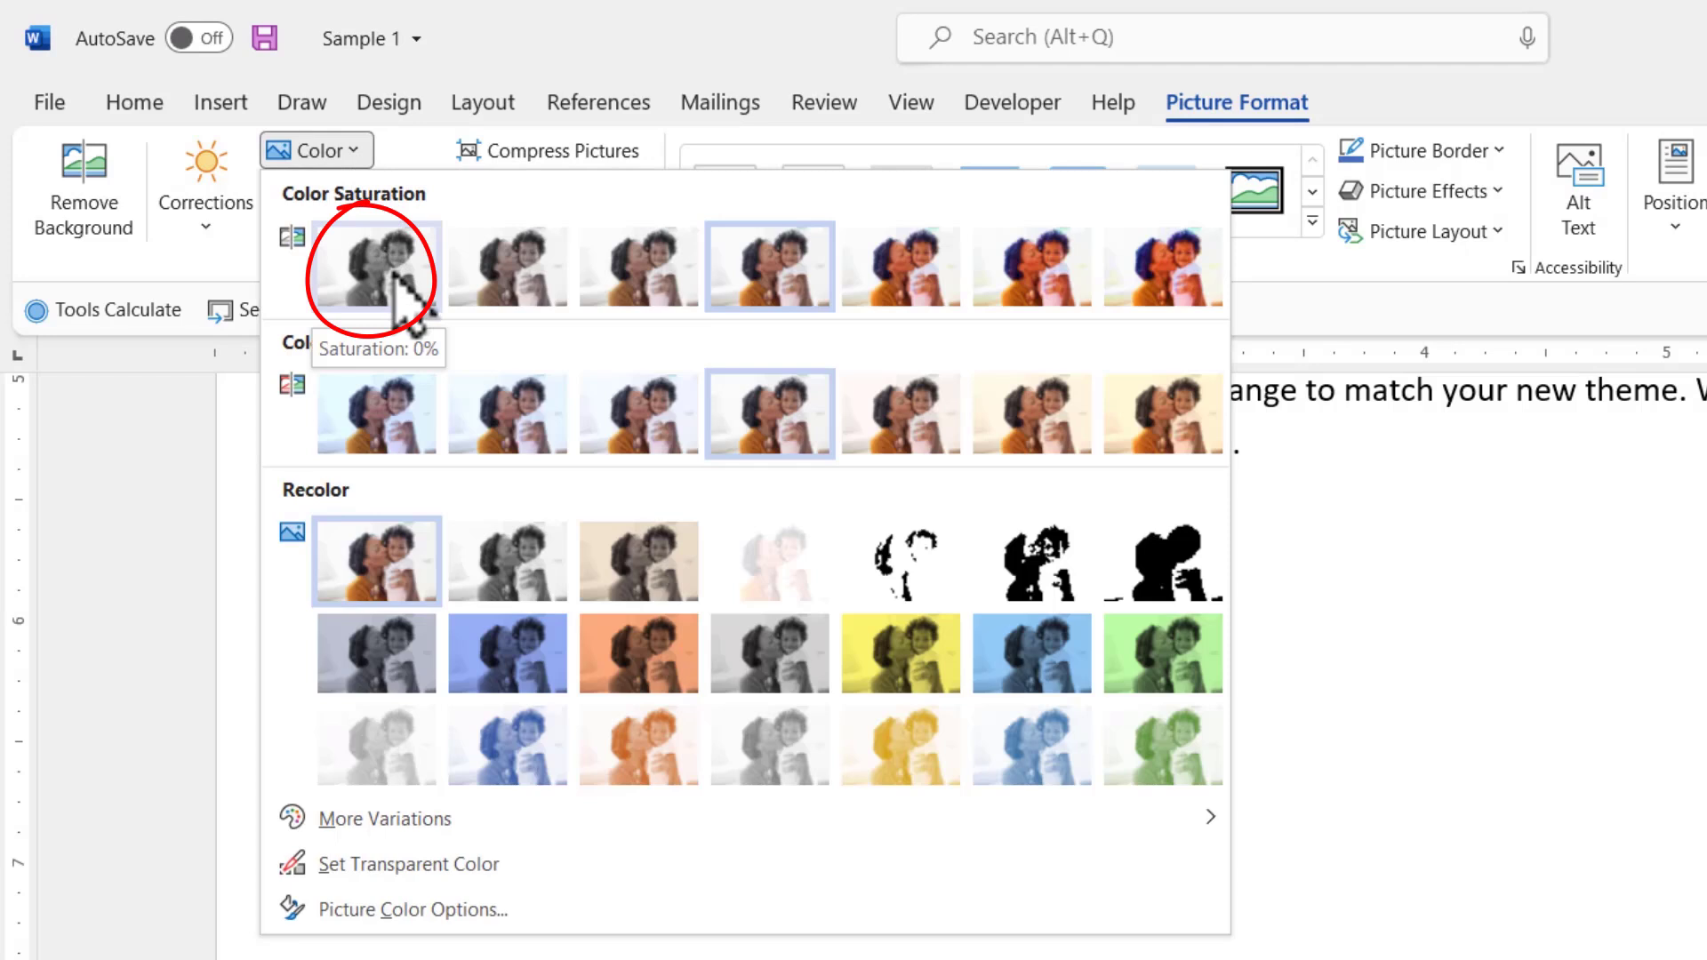
{"action": "left_click", "coordinate": [405, 294]}
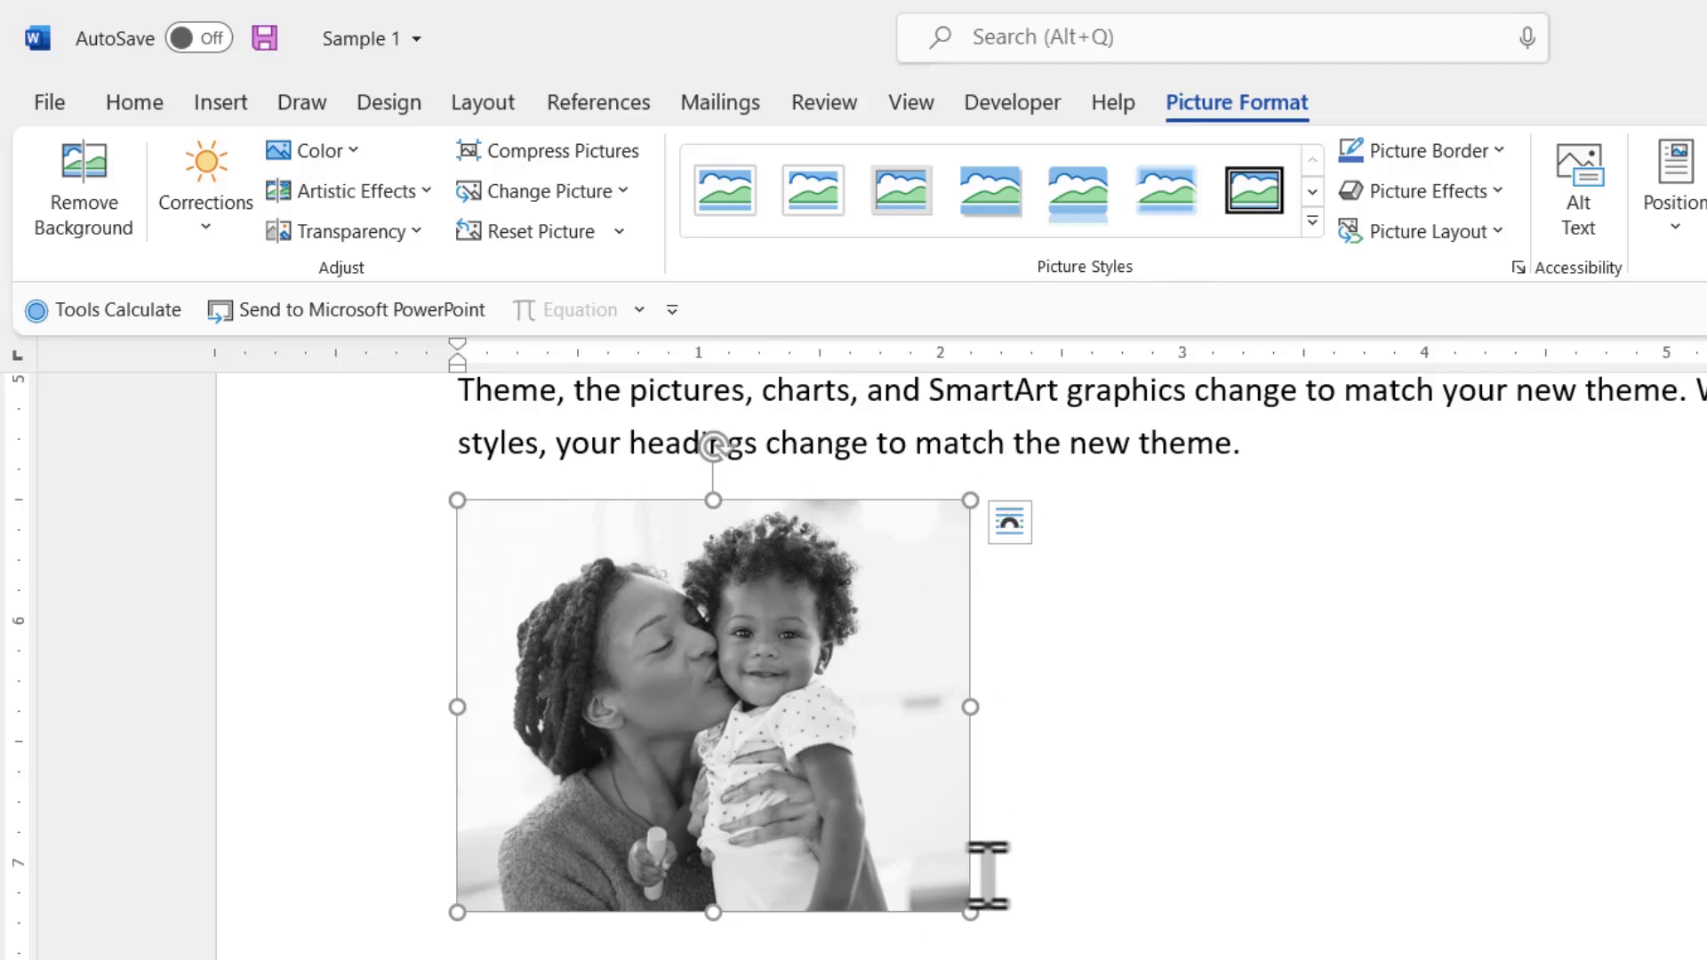
- Apply the Soft Edge Oval picture style to the photo of the woman and child
{"action": "left_click", "coordinate": [1313, 220]}
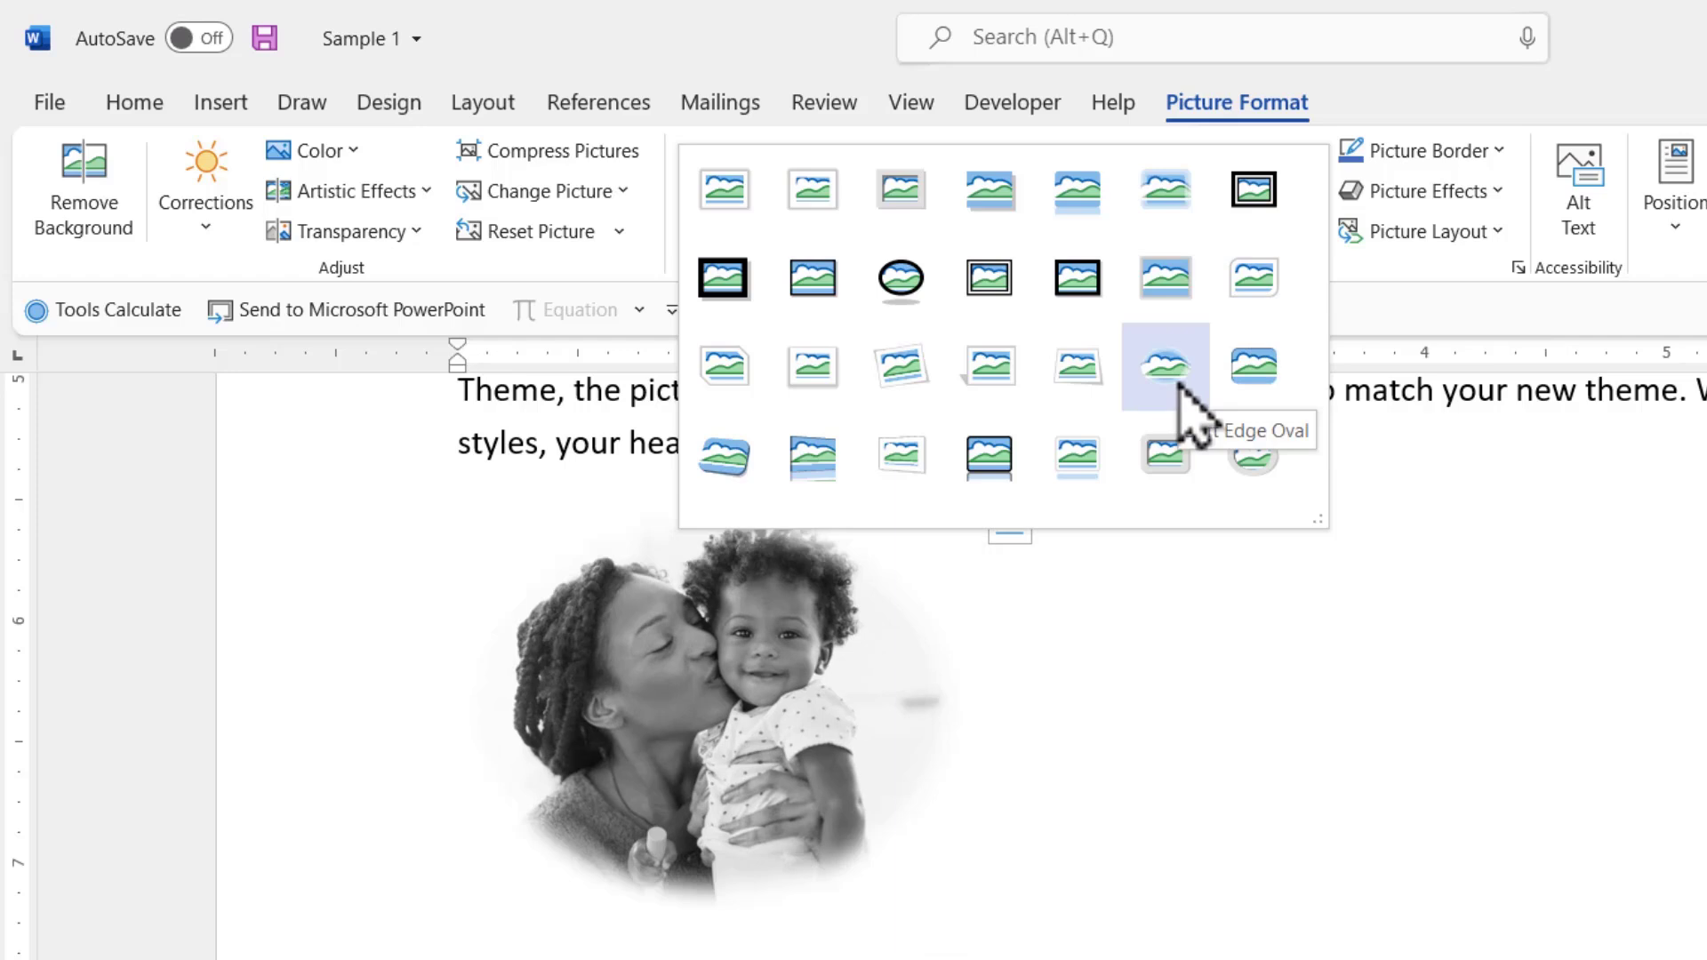
{"action": "left_click", "coordinate": [1179, 385]}
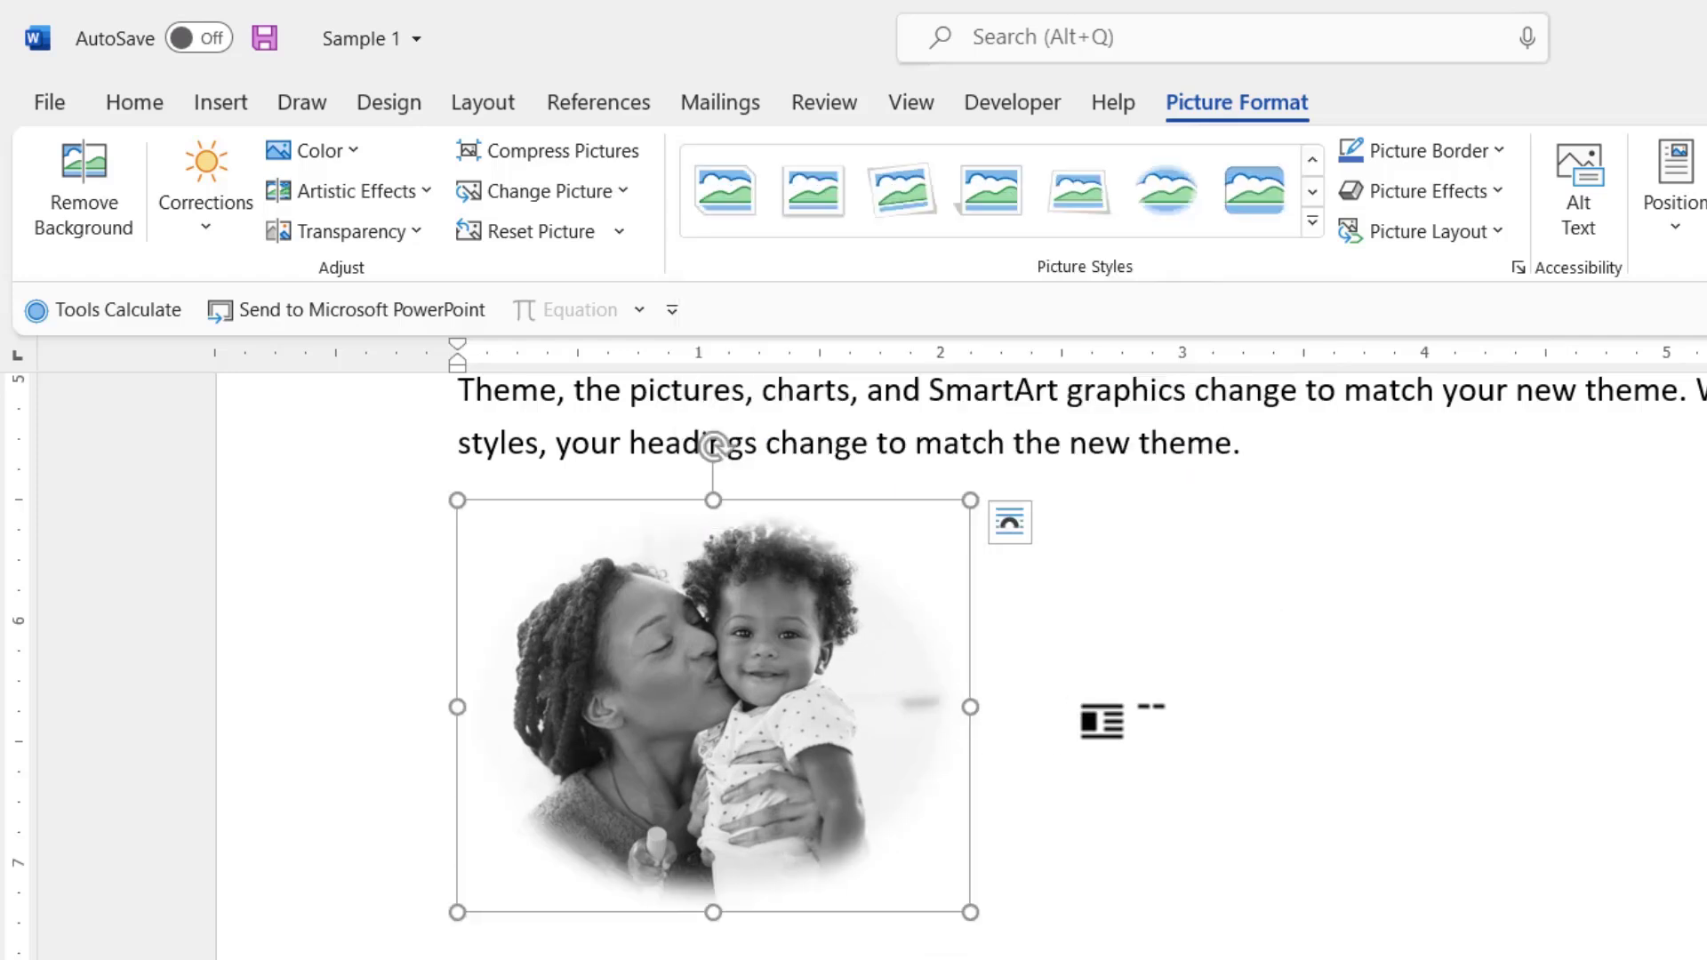
{"action": "left_click", "coordinate": [1021, 762]}
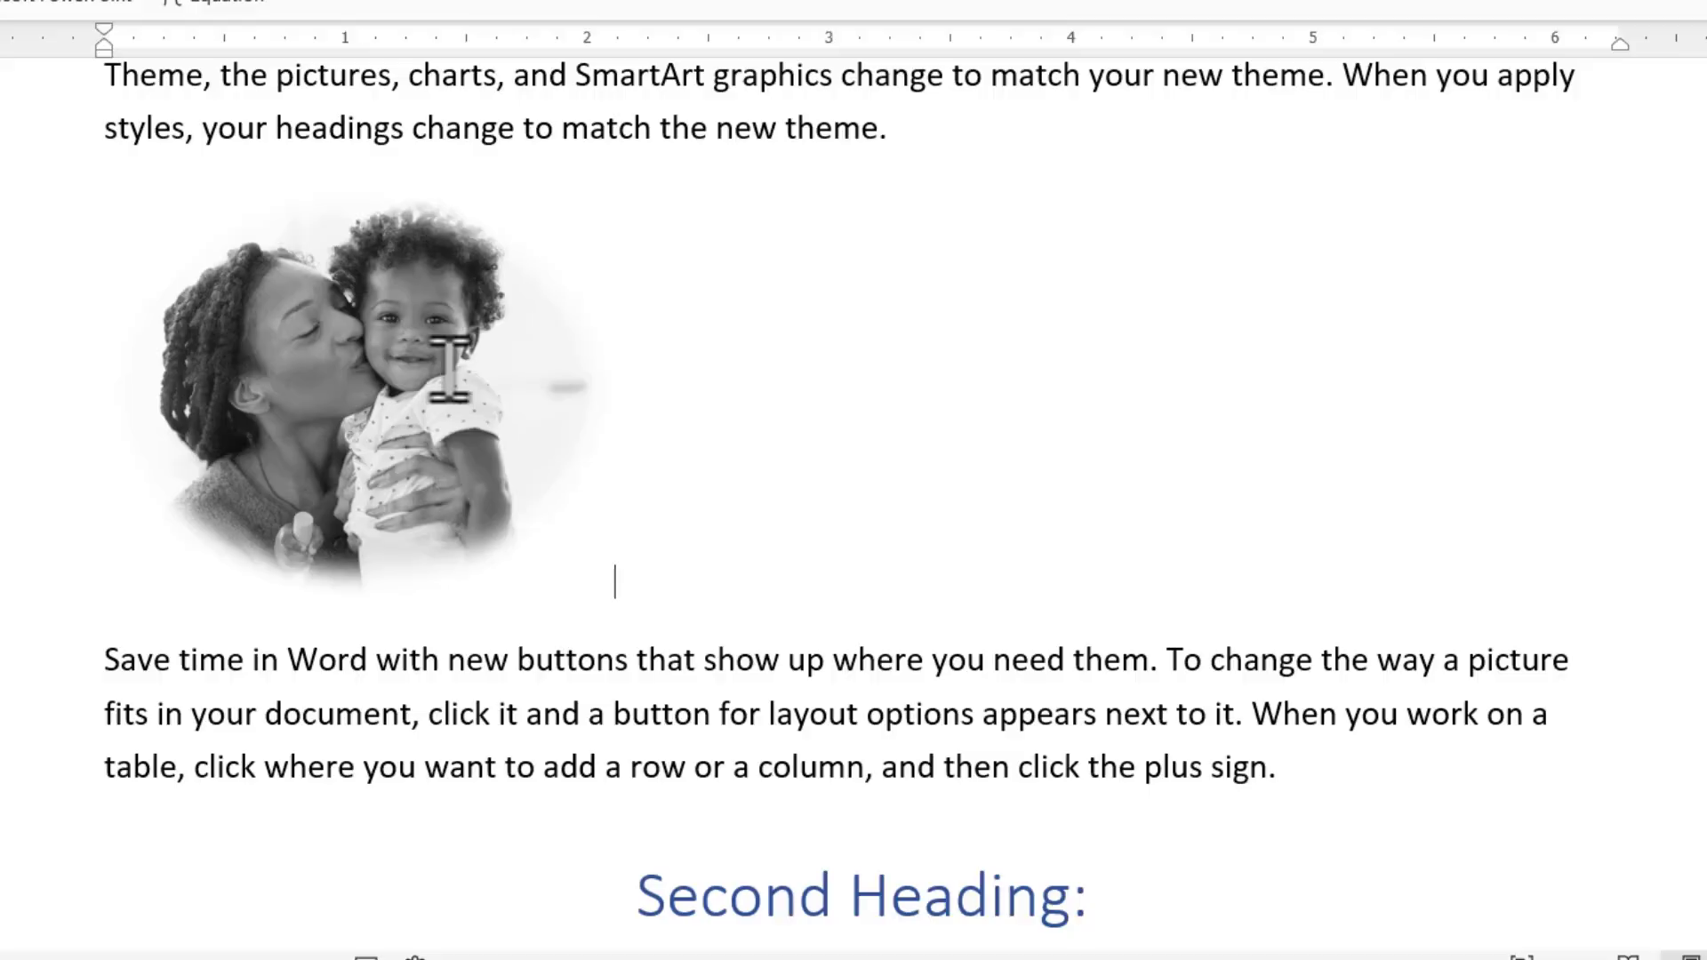
- Wrap the text around the photo with the Square option and add a new line after the paragraph beside it
{"action": "right_click", "coordinate": [448, 369]}
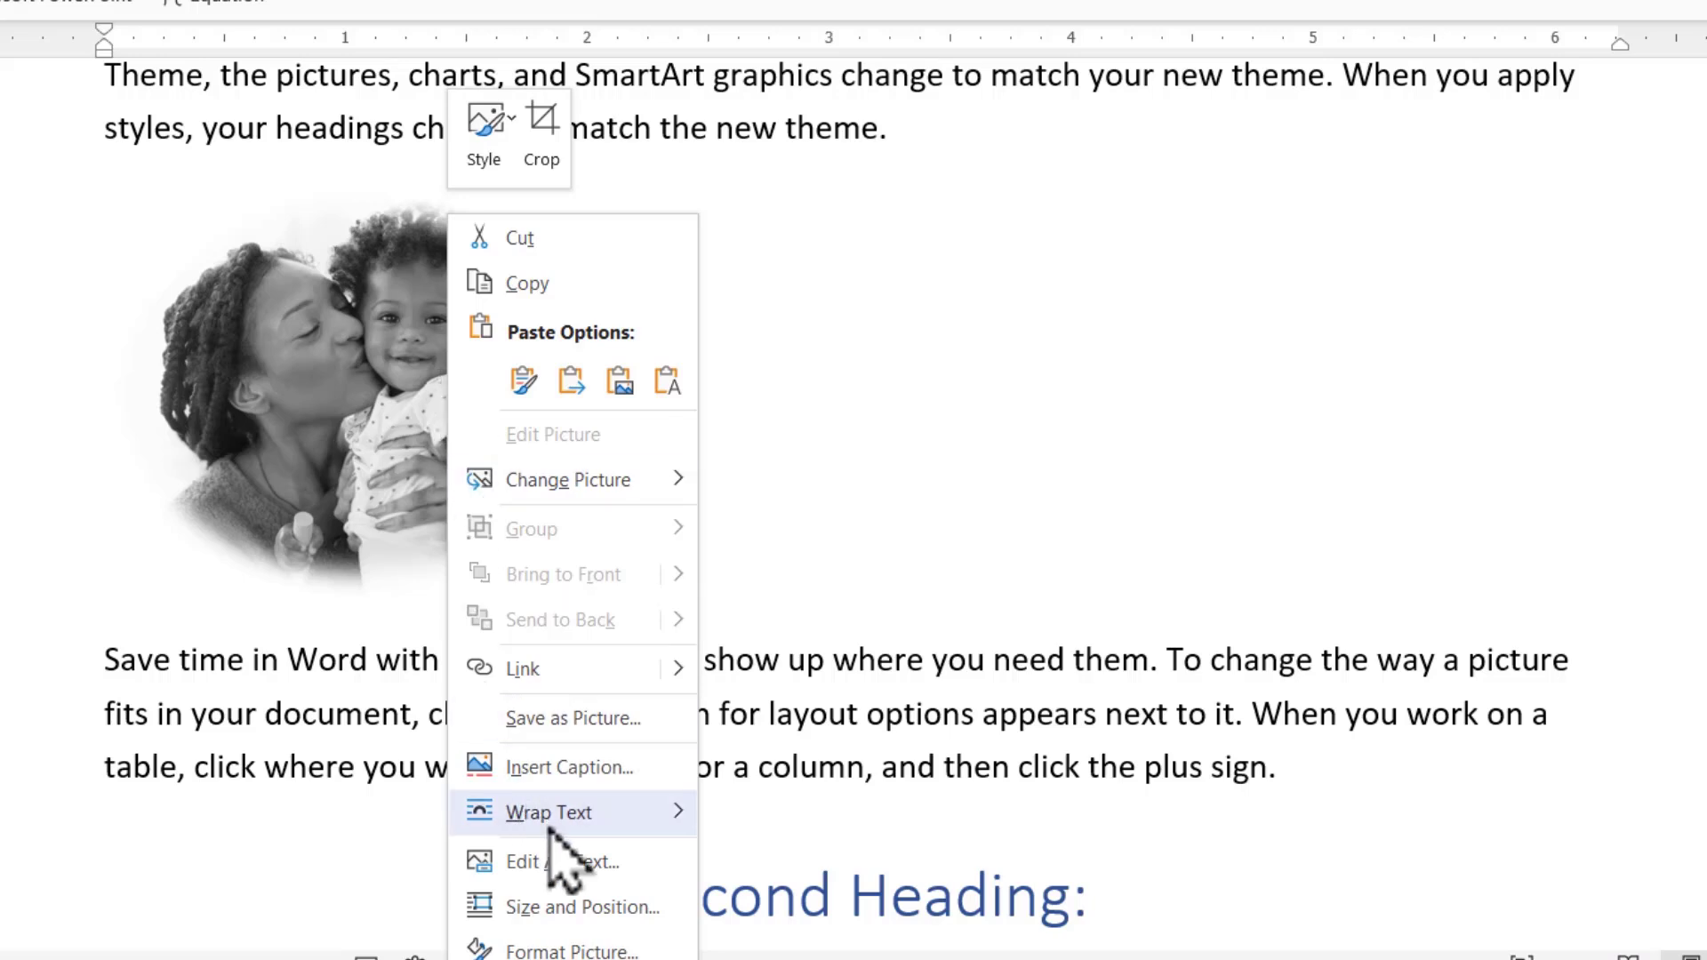
{"action": "mouse_move", "coordinate": [555, 820]}
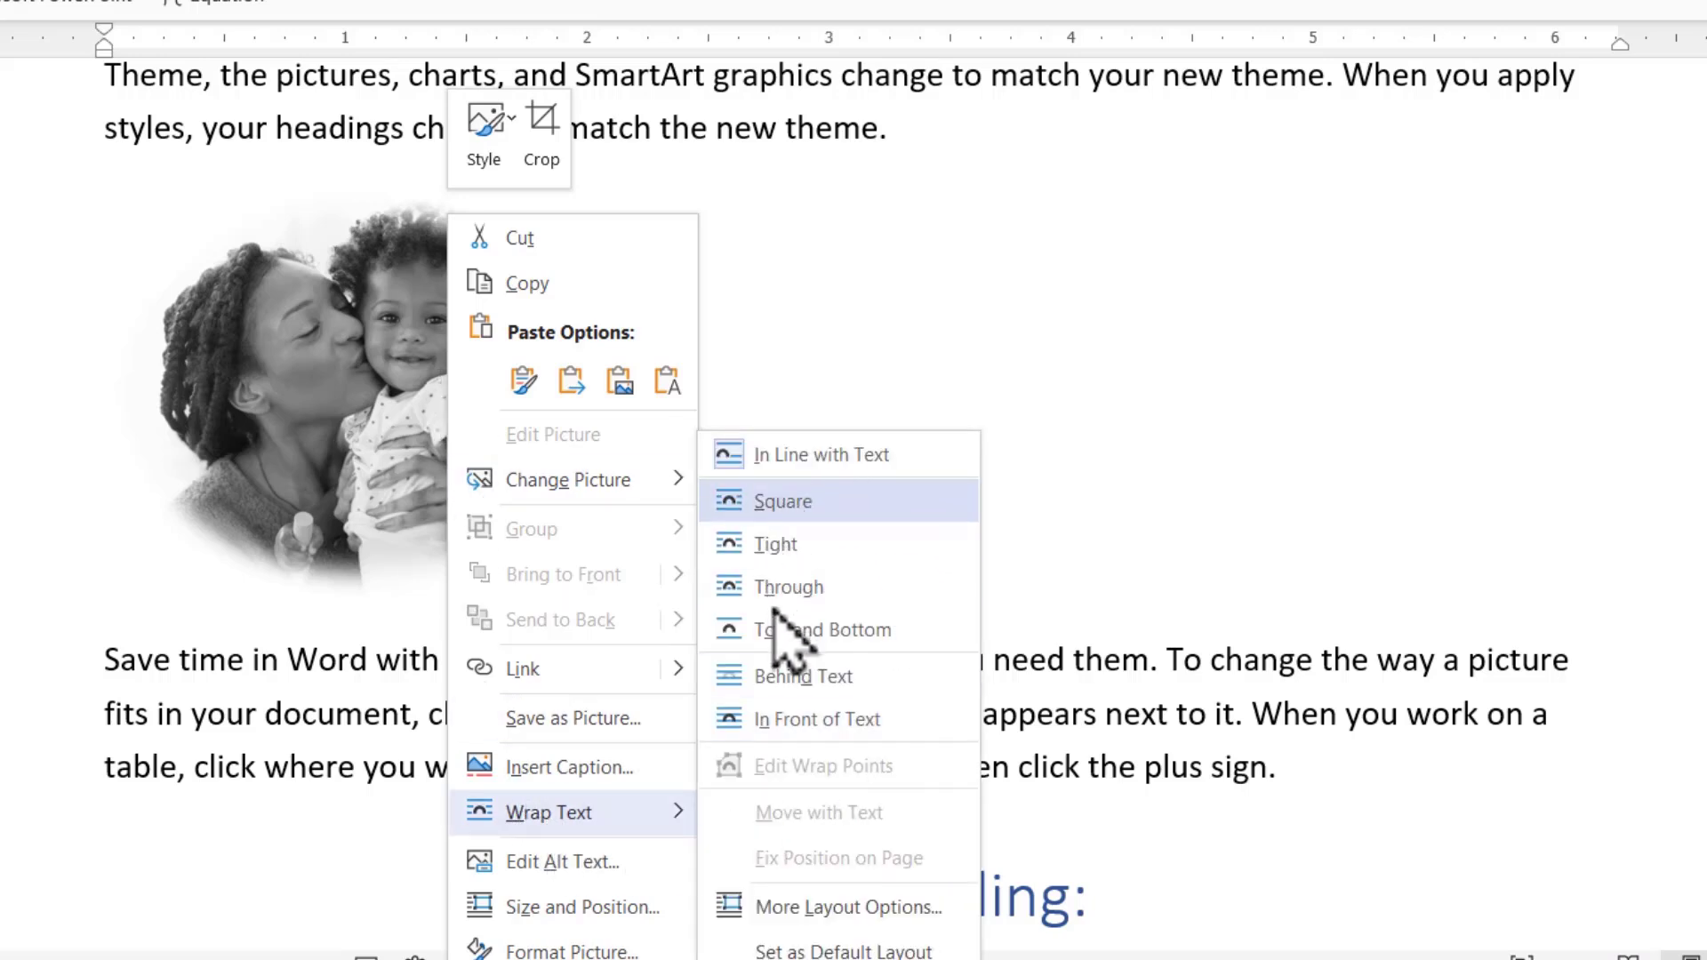
{"action": "left_click", "coordinate": [854, 502]}
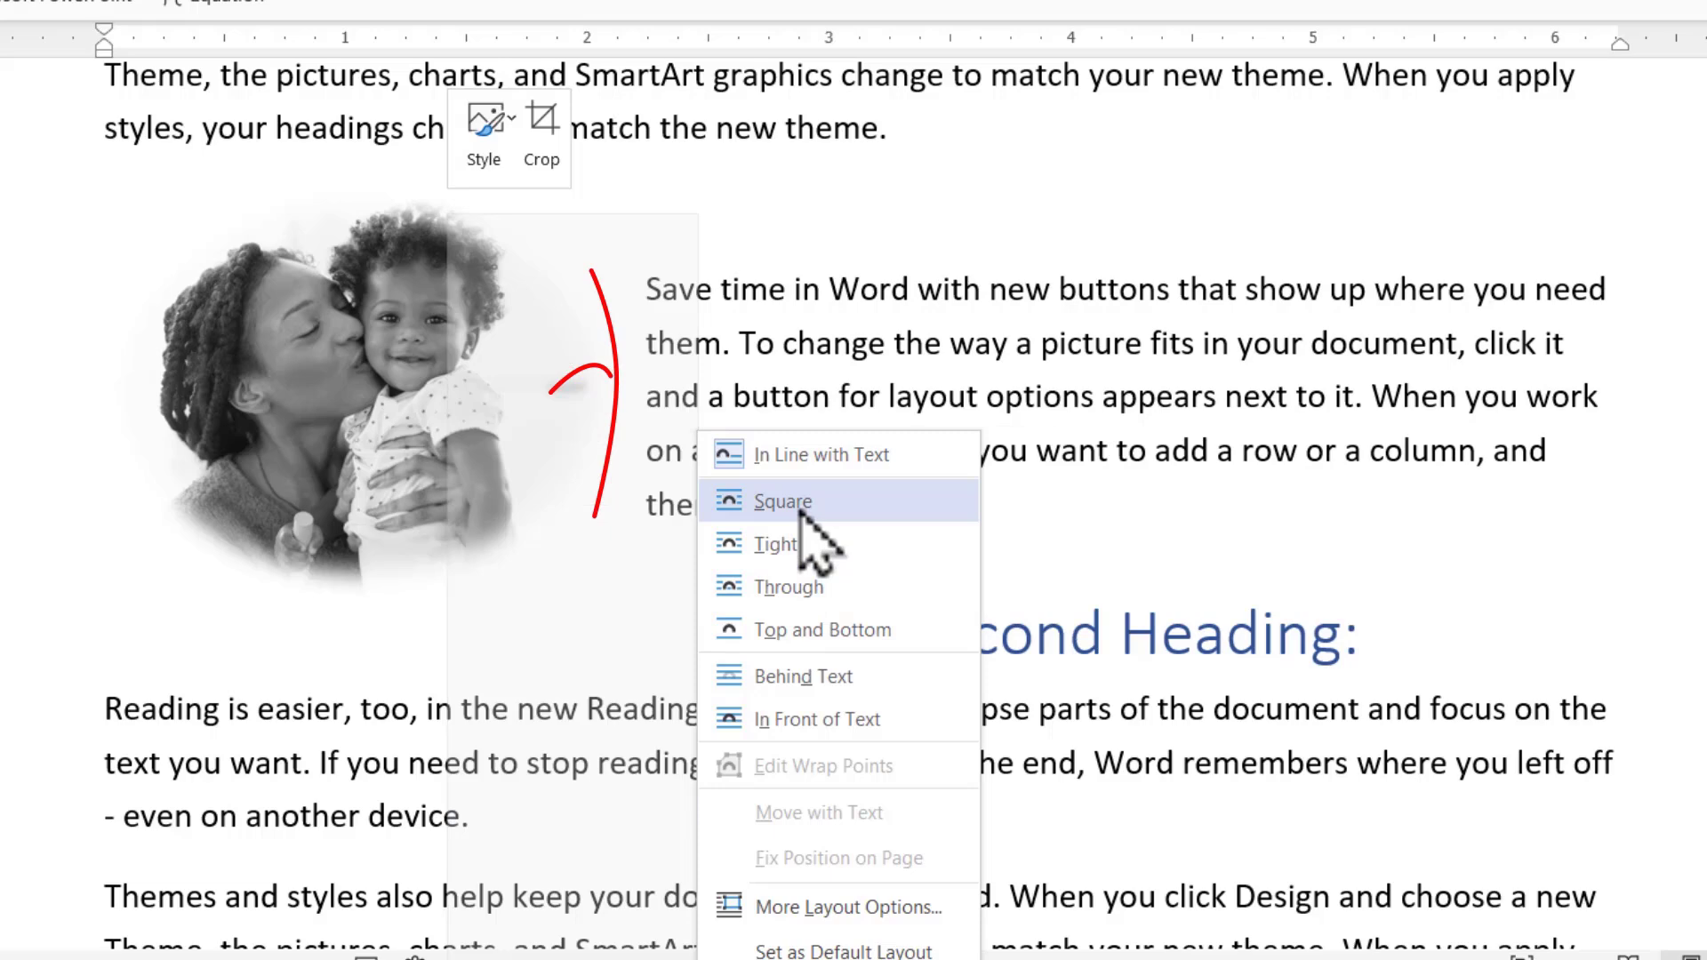
{"action": "left_click", "coordinate": [804, 516]}
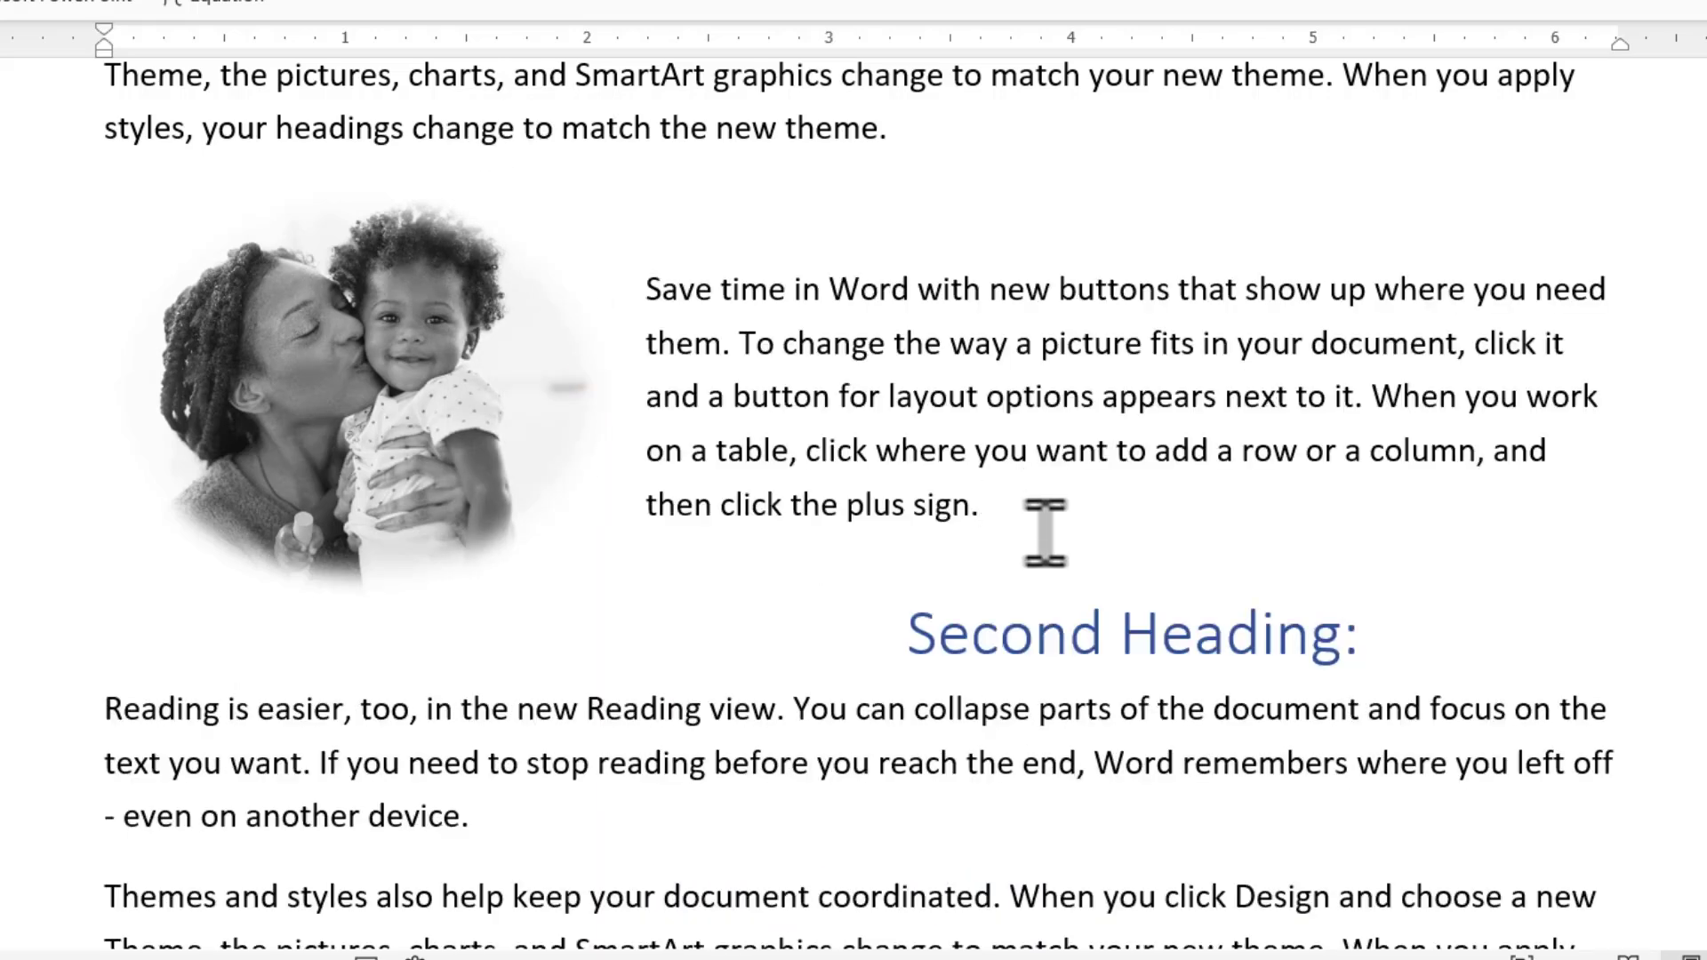
{"action": "key", "text": "Return"}
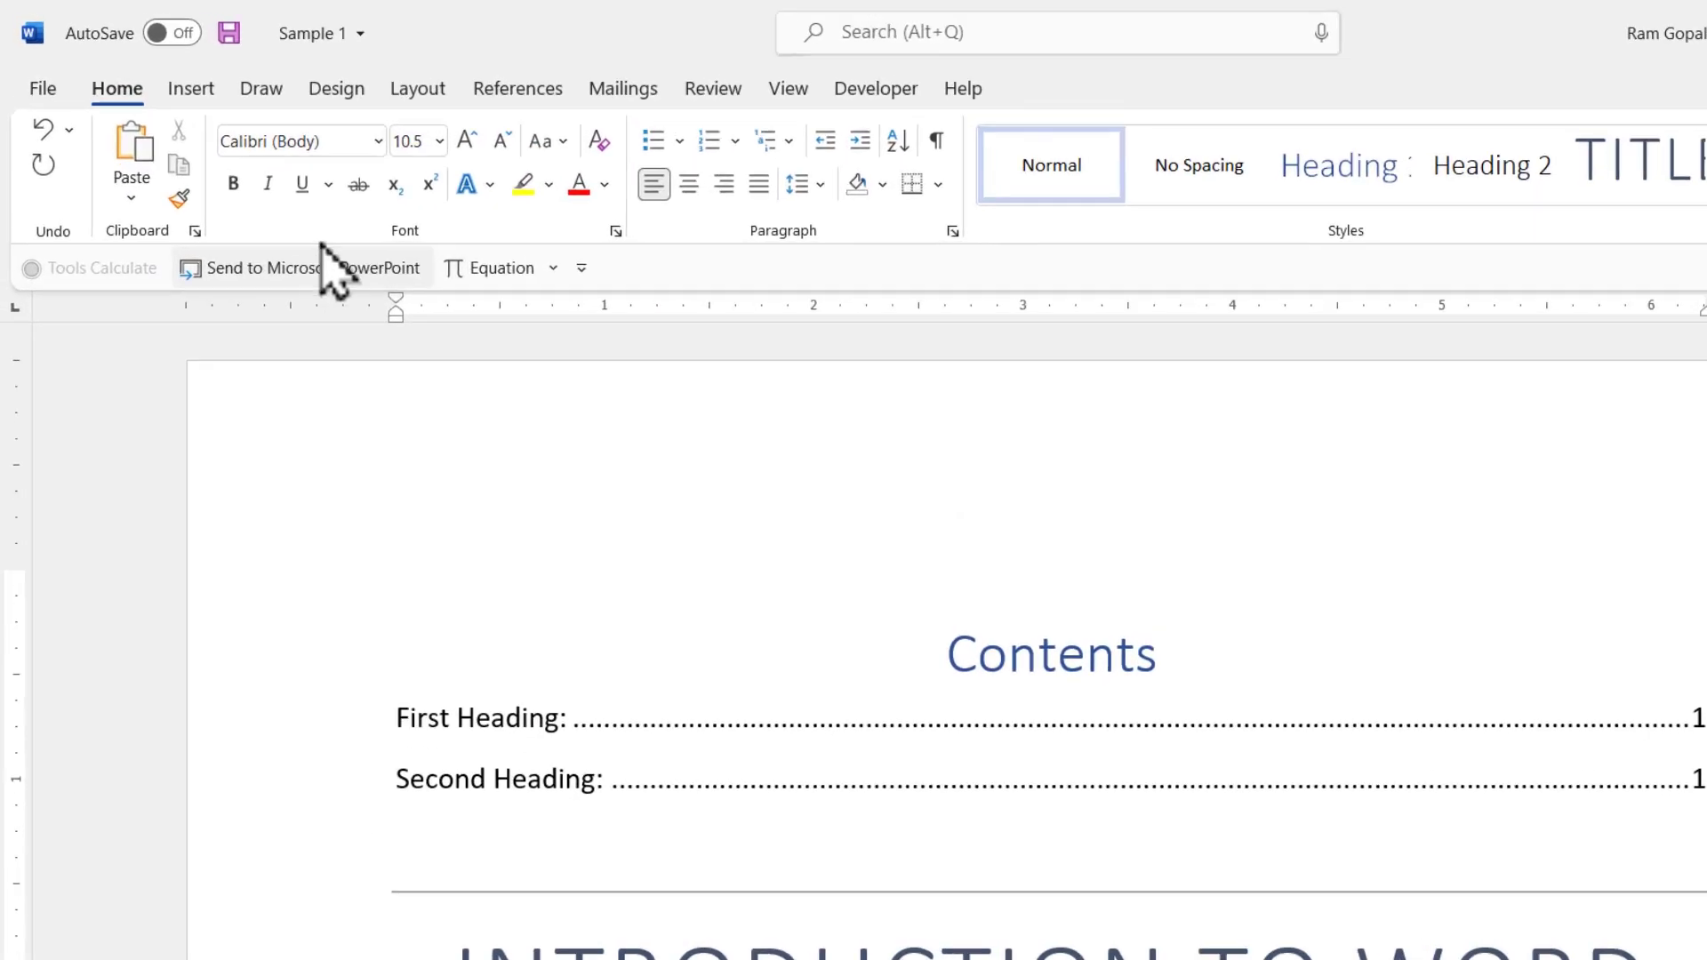
- Insert the built-in Integral cover page at the start of the document
{"action": "left_click", "coordinate": [156, 72]}
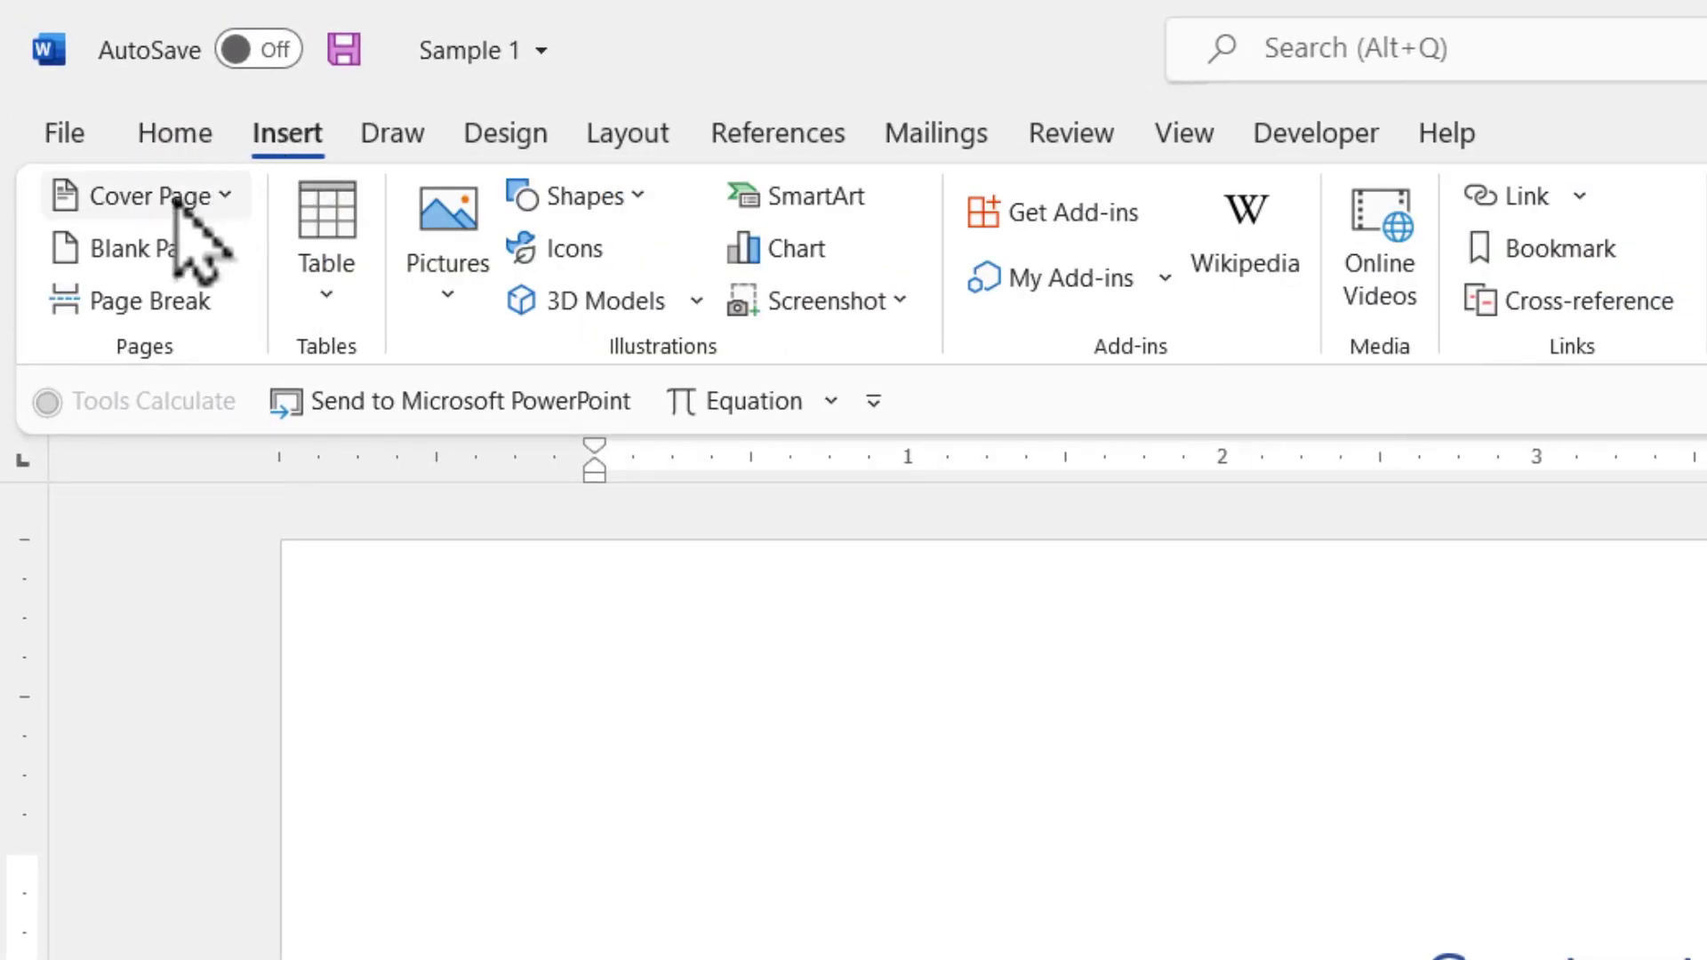
{"action": "left_click", "coordinate": [224, 197]}
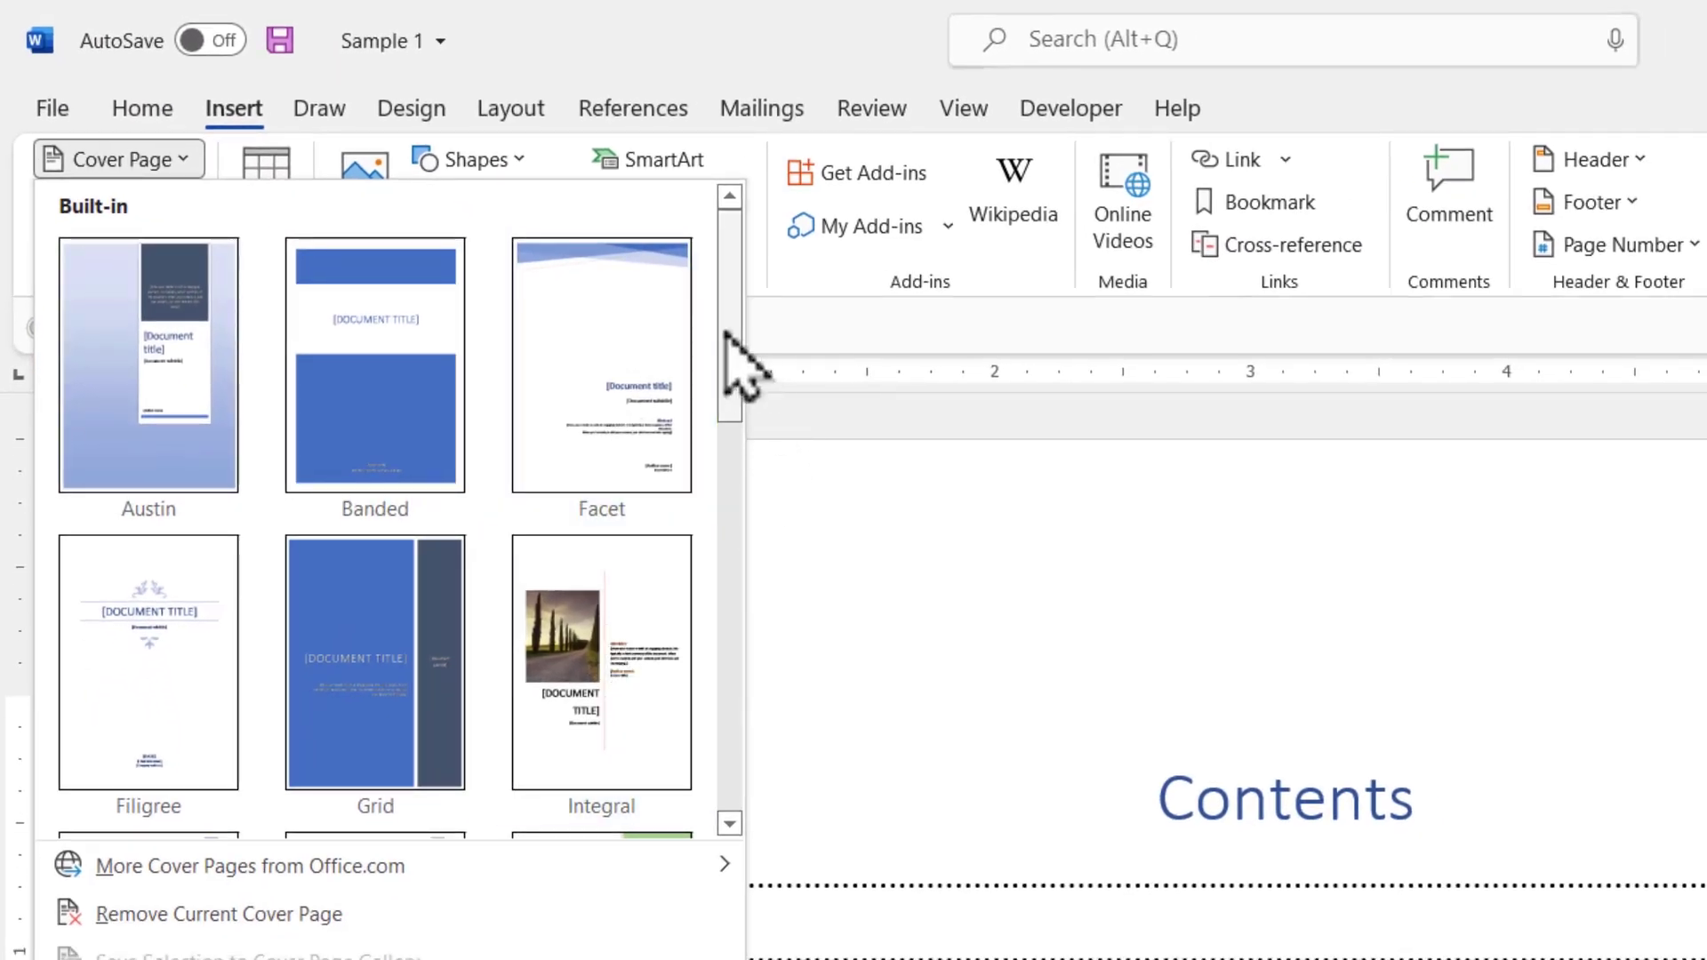
{"action": "left_click_drag", "start_coordinate": [724, 333], "coordinate": [751, 534]}
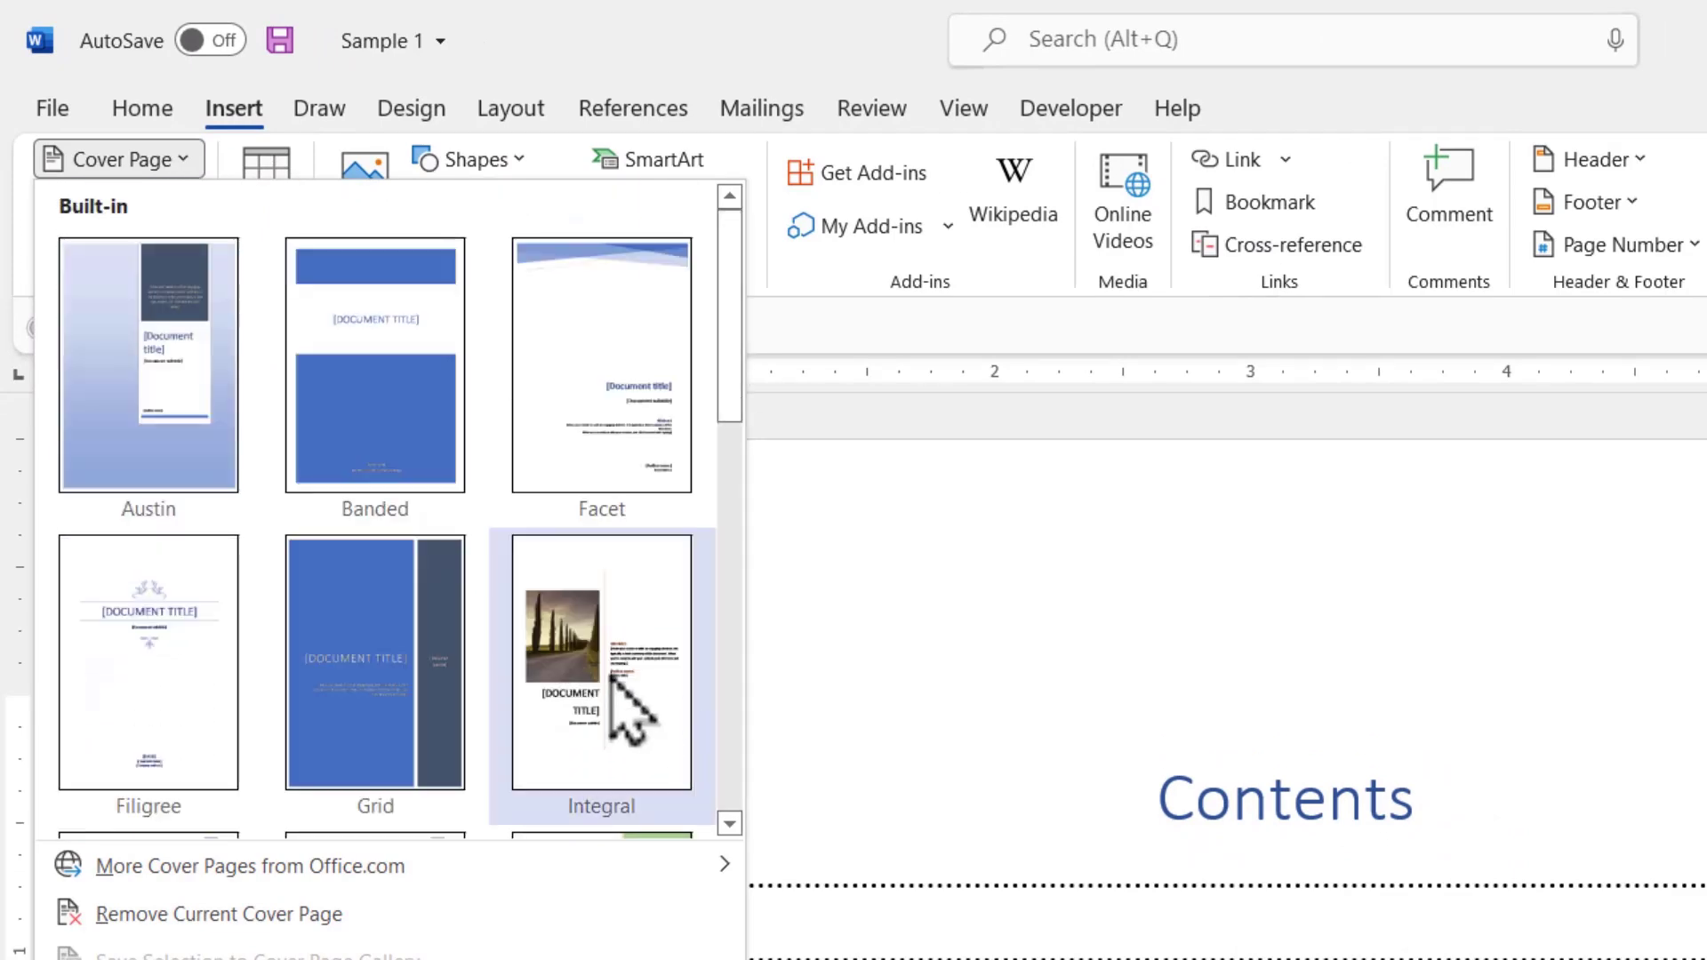
{"action": "left_click", "coordinate": [614, 684]}
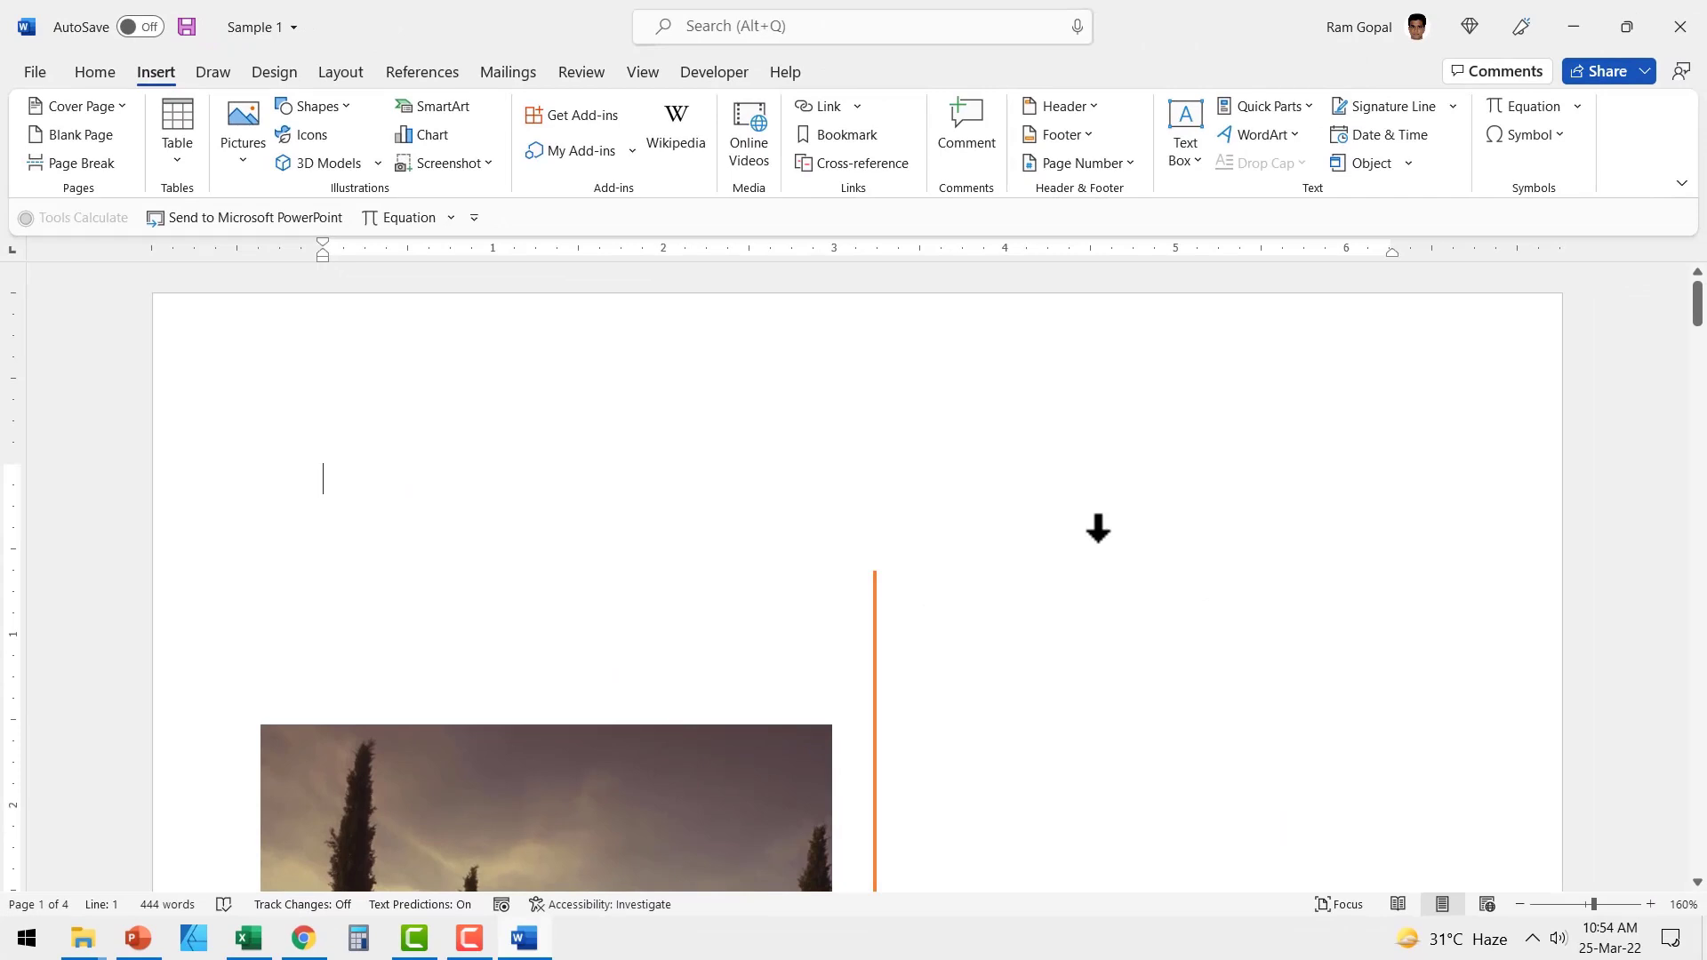
- Replace the cover page's document title placeholder with "ALL ABOUT MICROSOFT WORD"
{"action": "scroll", "coordinate": [1100, 529], "scroll_direction": "down", "scroll_amount": 1}
{"action": "scroll", "coordinate": [1100, 538], "scroll_direction": "down", "scroll_amount": 2}
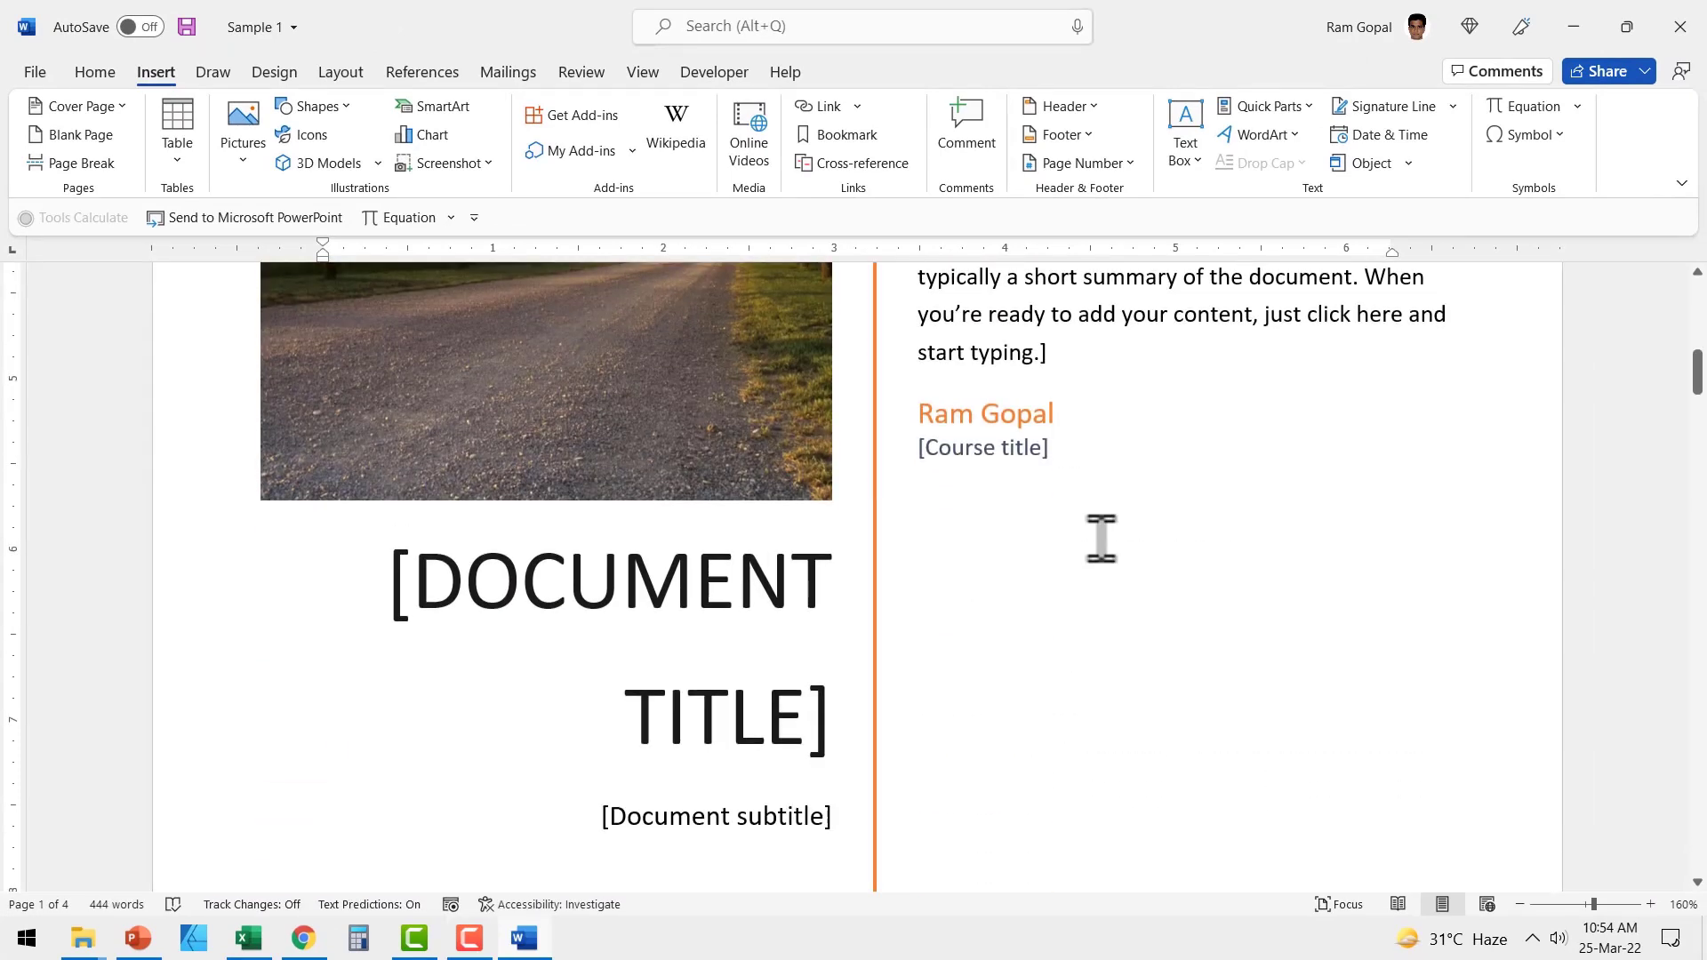
{"action": "left_click_drag", "start_coordinate": [512, 573], "coordinate": [857, 686]}
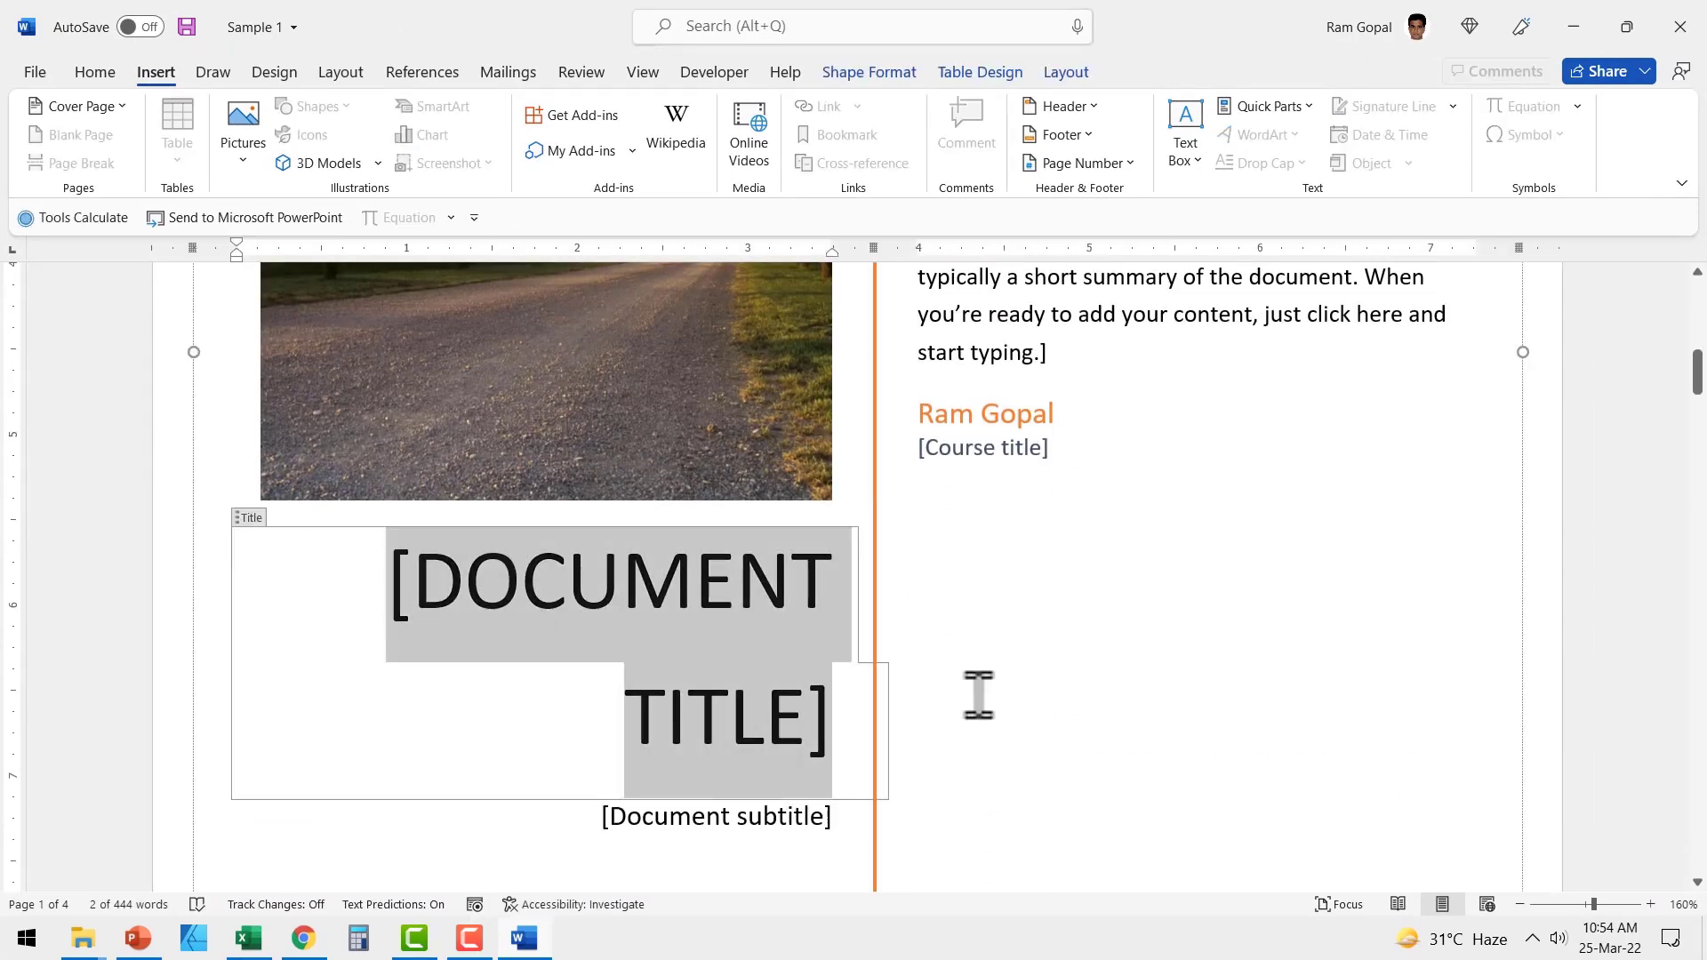
{"action": "type", "text": "ALL ABOUT MICROSOFT WOR"}
- Fill in the cover page's abstract with "Details about the document" and the course title with "I semester submission"
{"action": "scroll", "coordinate": [553, 610], "scroll_direction": "up", "scroll_amount": 2}
{"action": "left_click", "coordinate": [938, 457]}
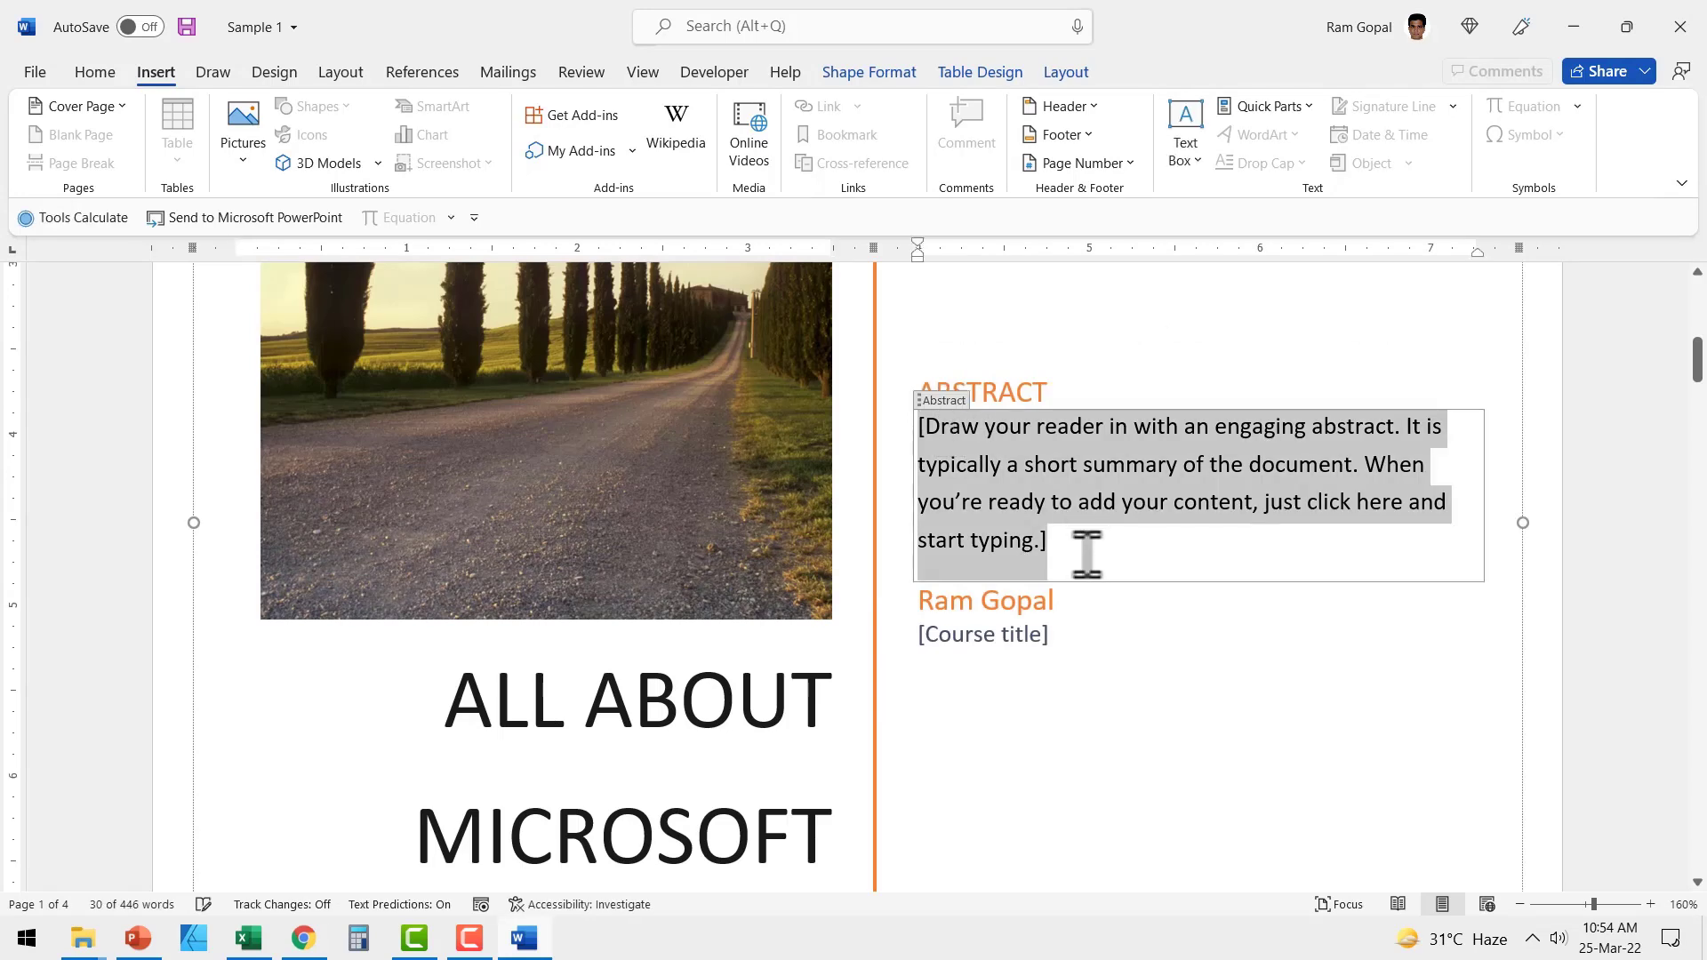
{"action": "type", "text": "Details"}
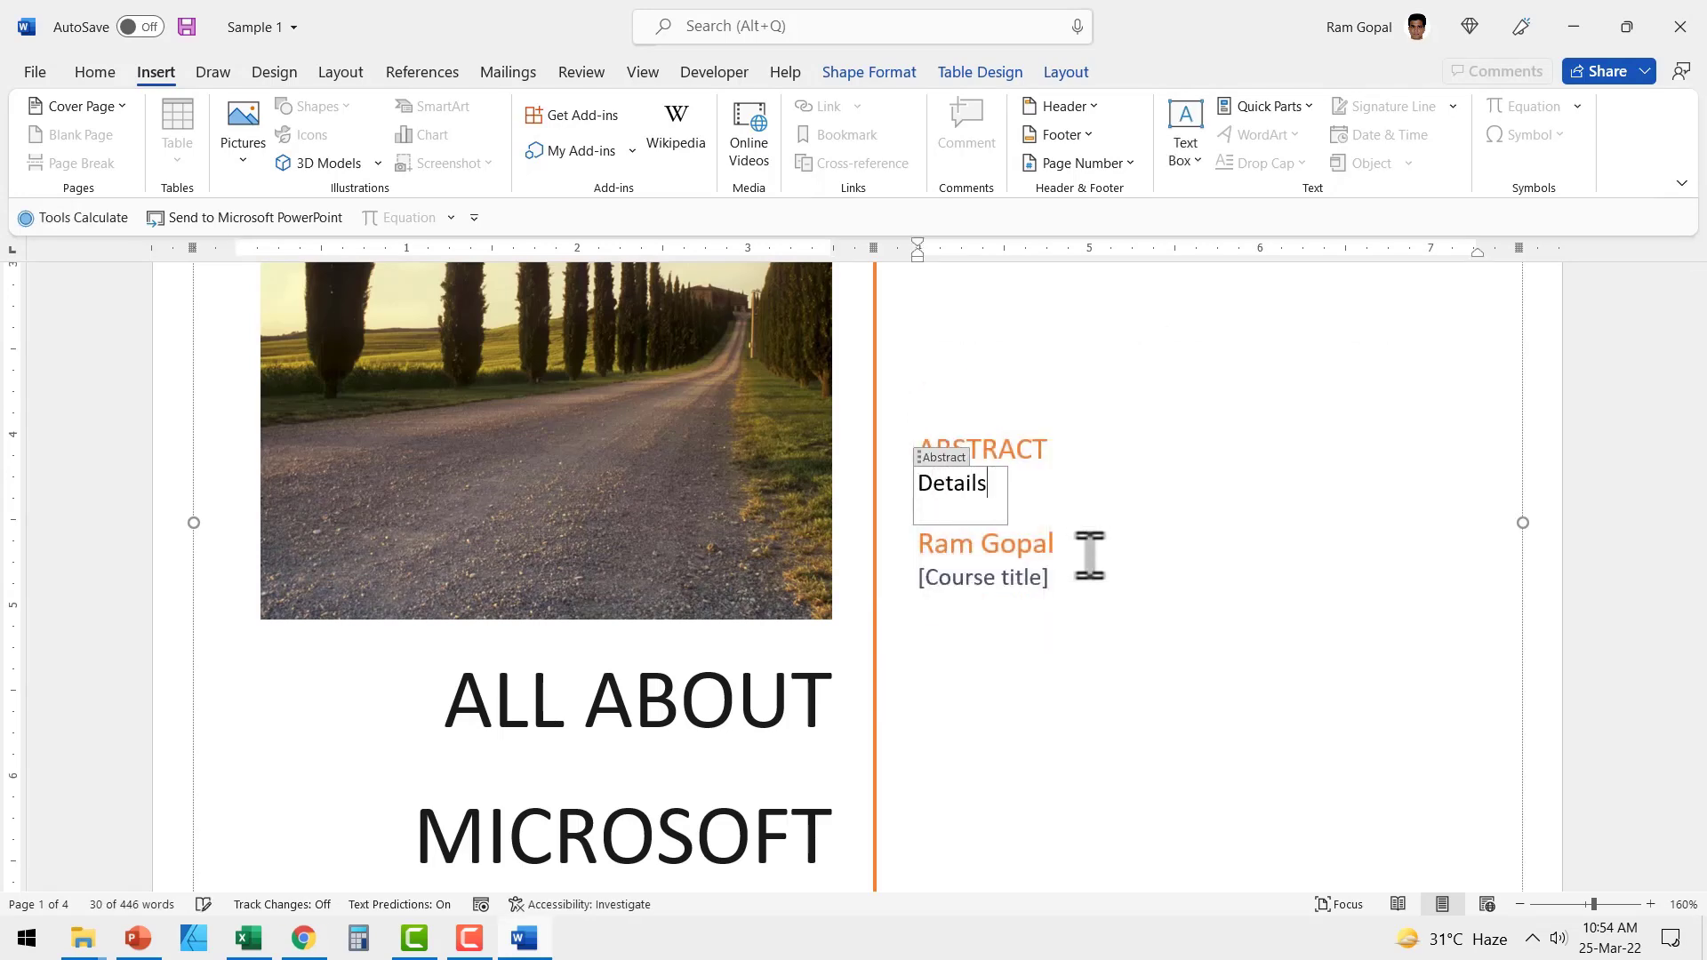
{"action": "type", "text": " about the document"}
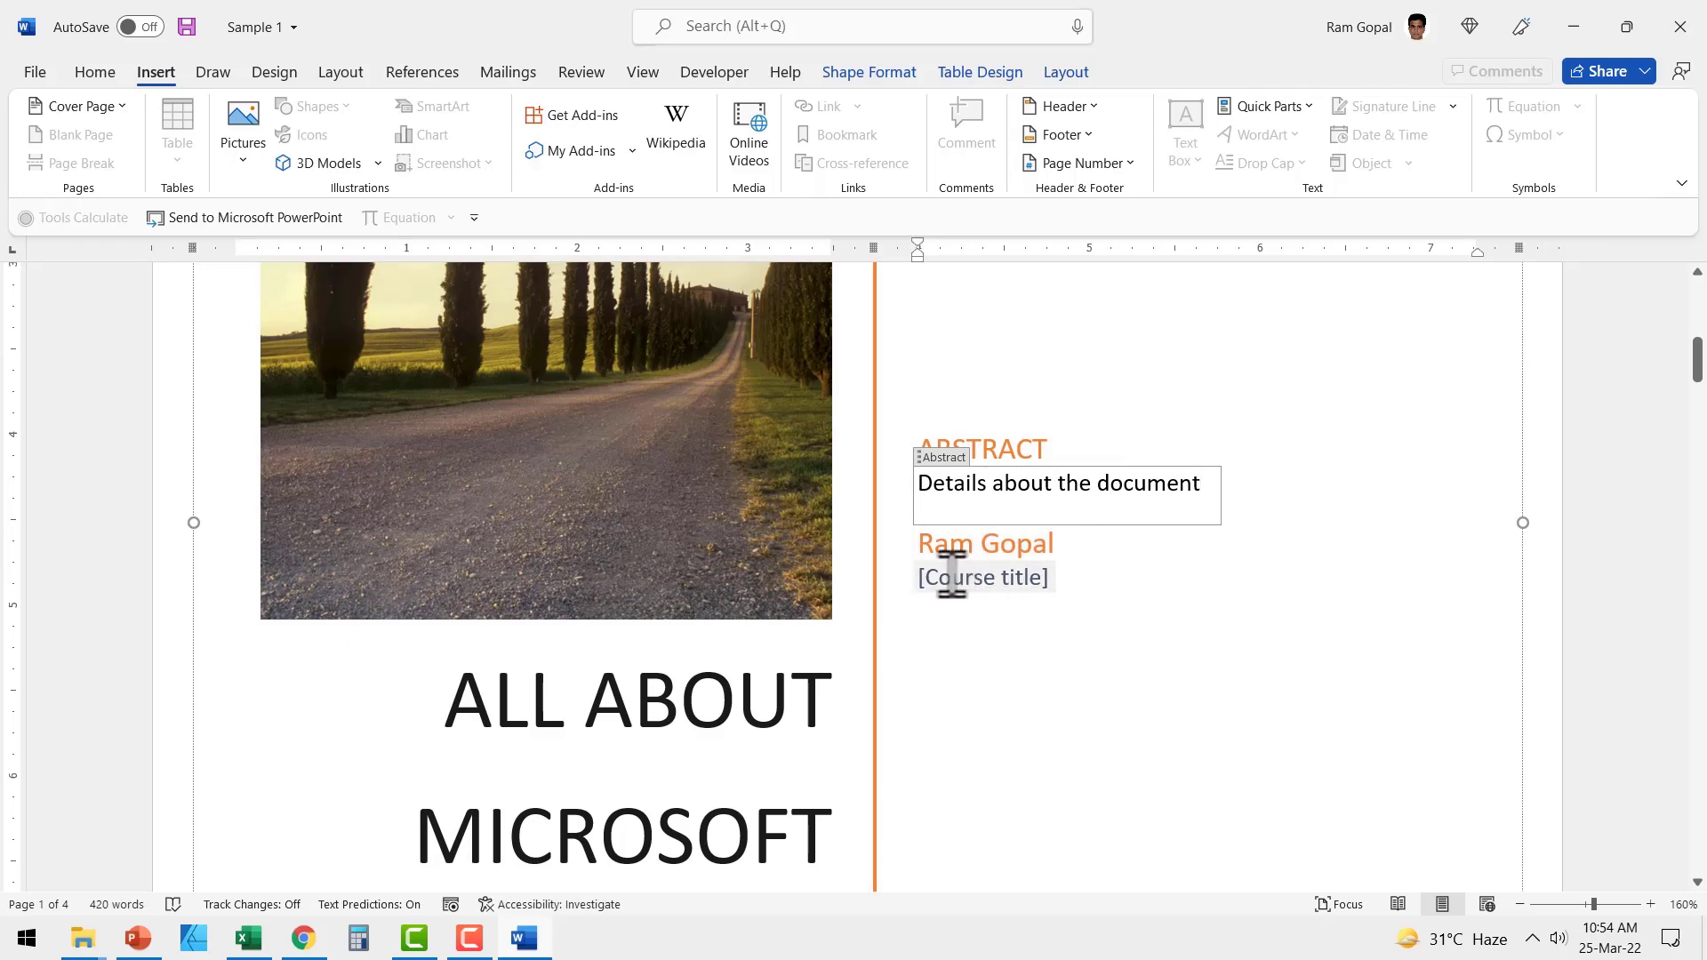
{"action": "left_click", "coordinate": [969, 578]}
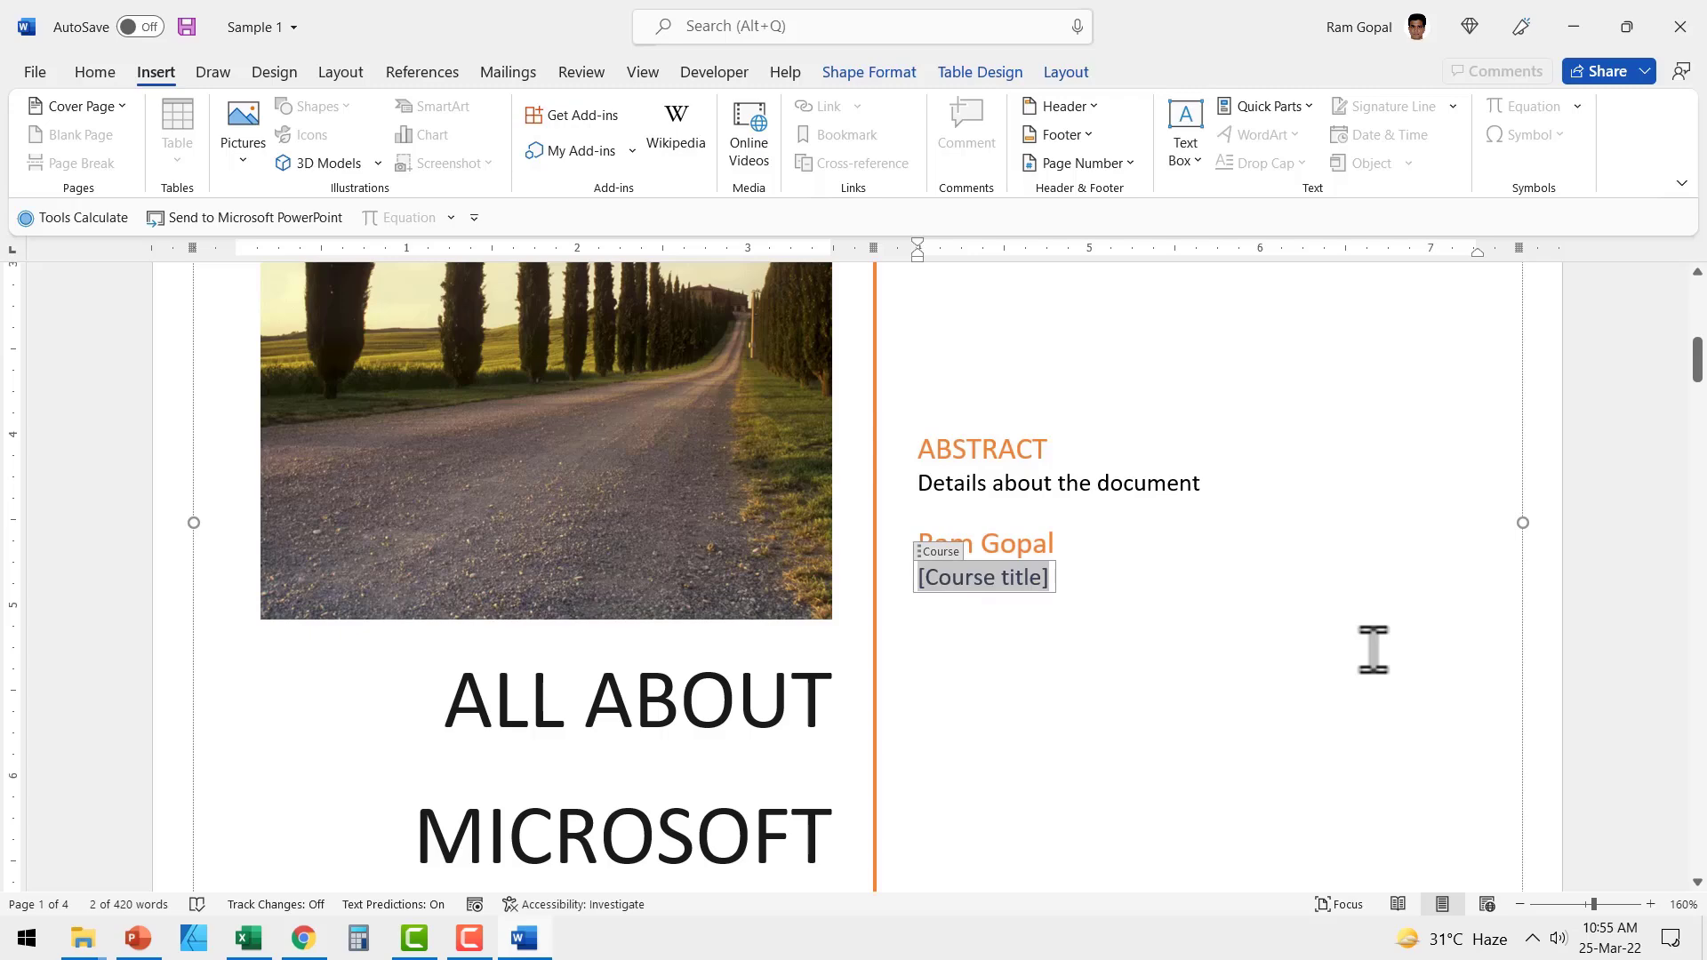
{"action": "type", "text": "I semeseter submission"}
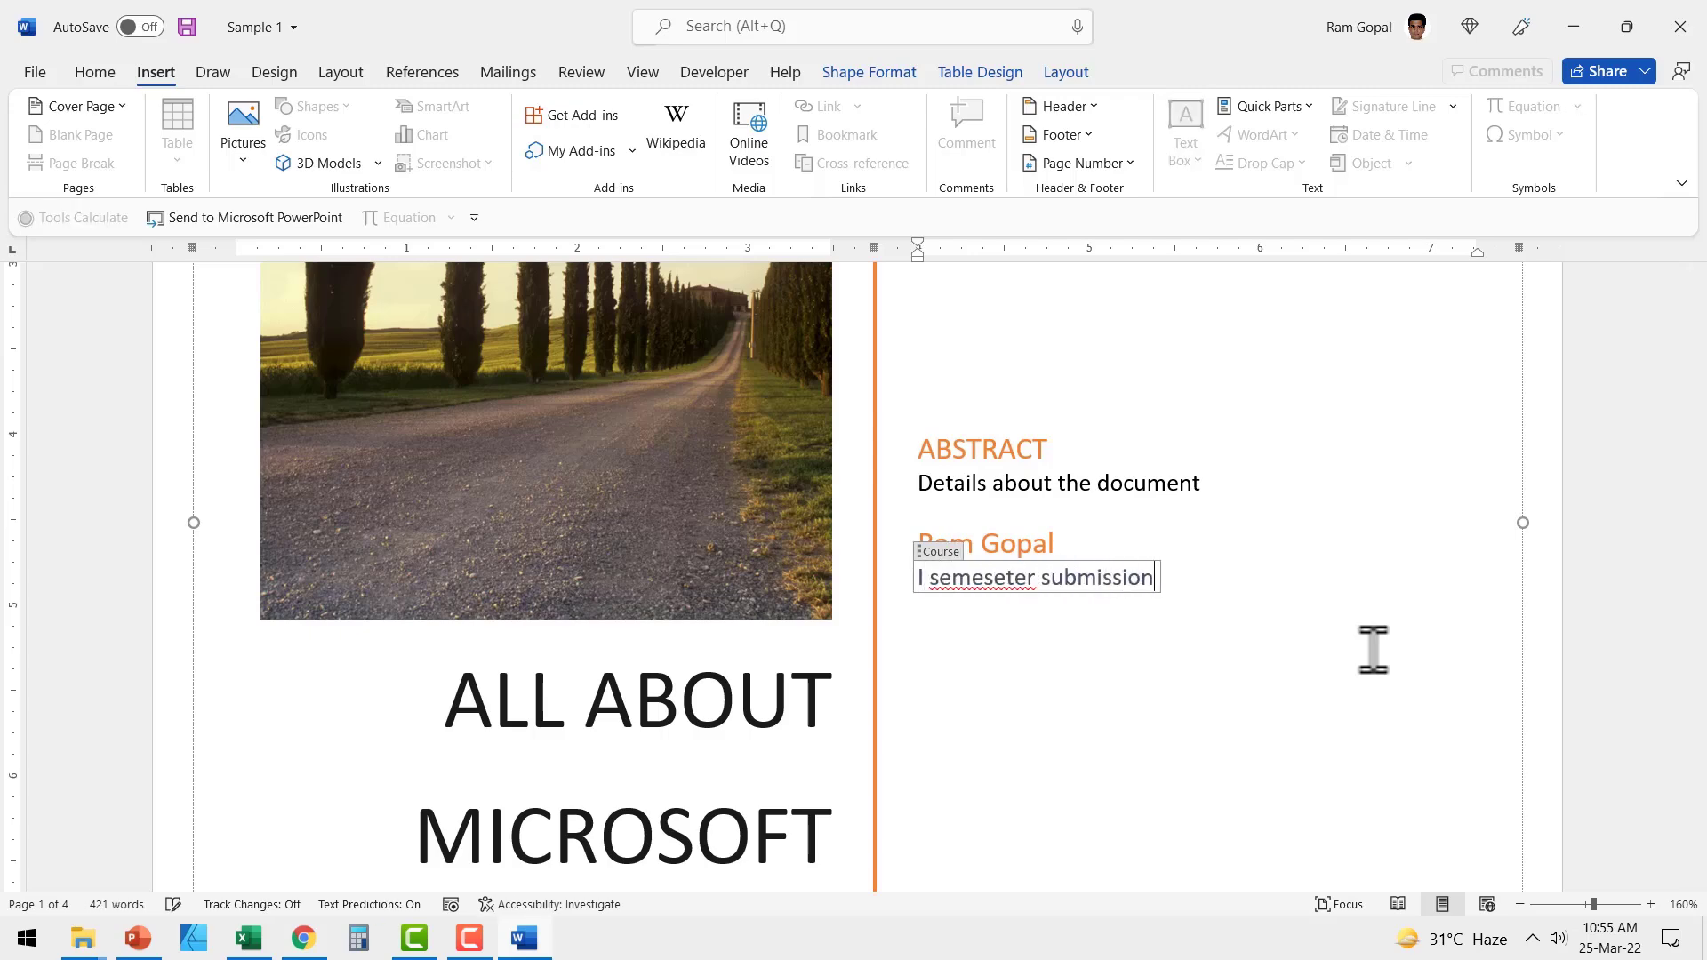
- Replace the cover page's road photo with the "Word Logo" image file from the Pictures folder
{"action": "scroll", "coordinate": [1374, 649], "scroll_direction": "up", "scroll_amount": 3}
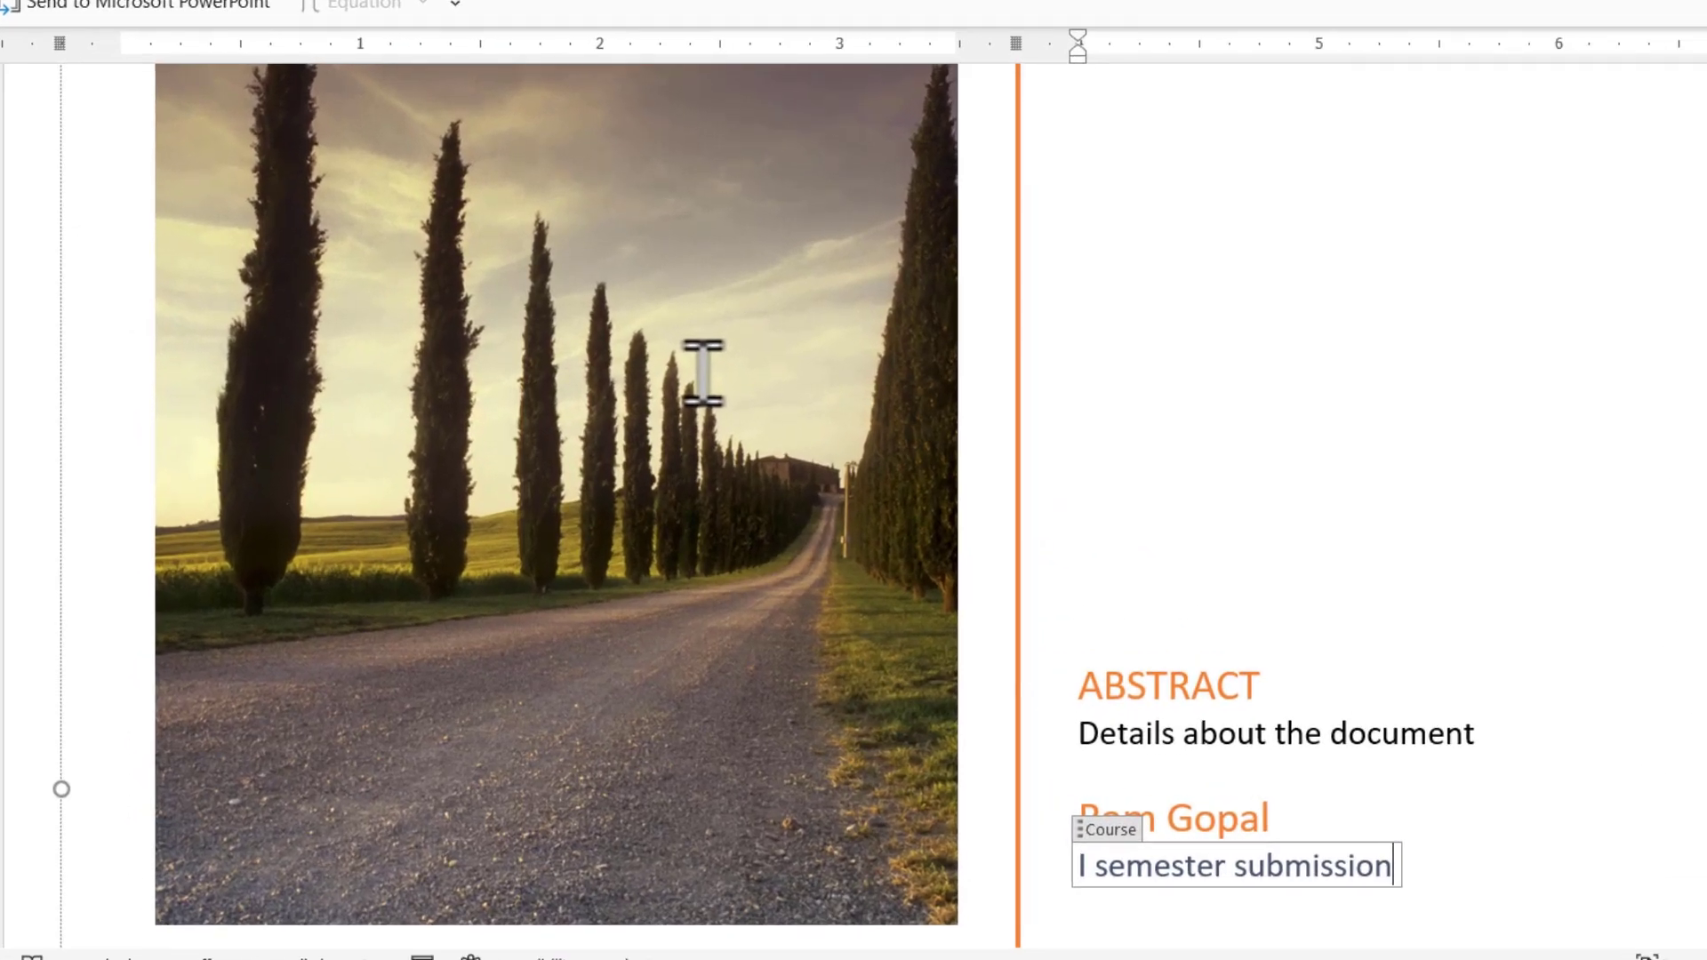
{"action": "right_click", "coordinate": [703, 371]}
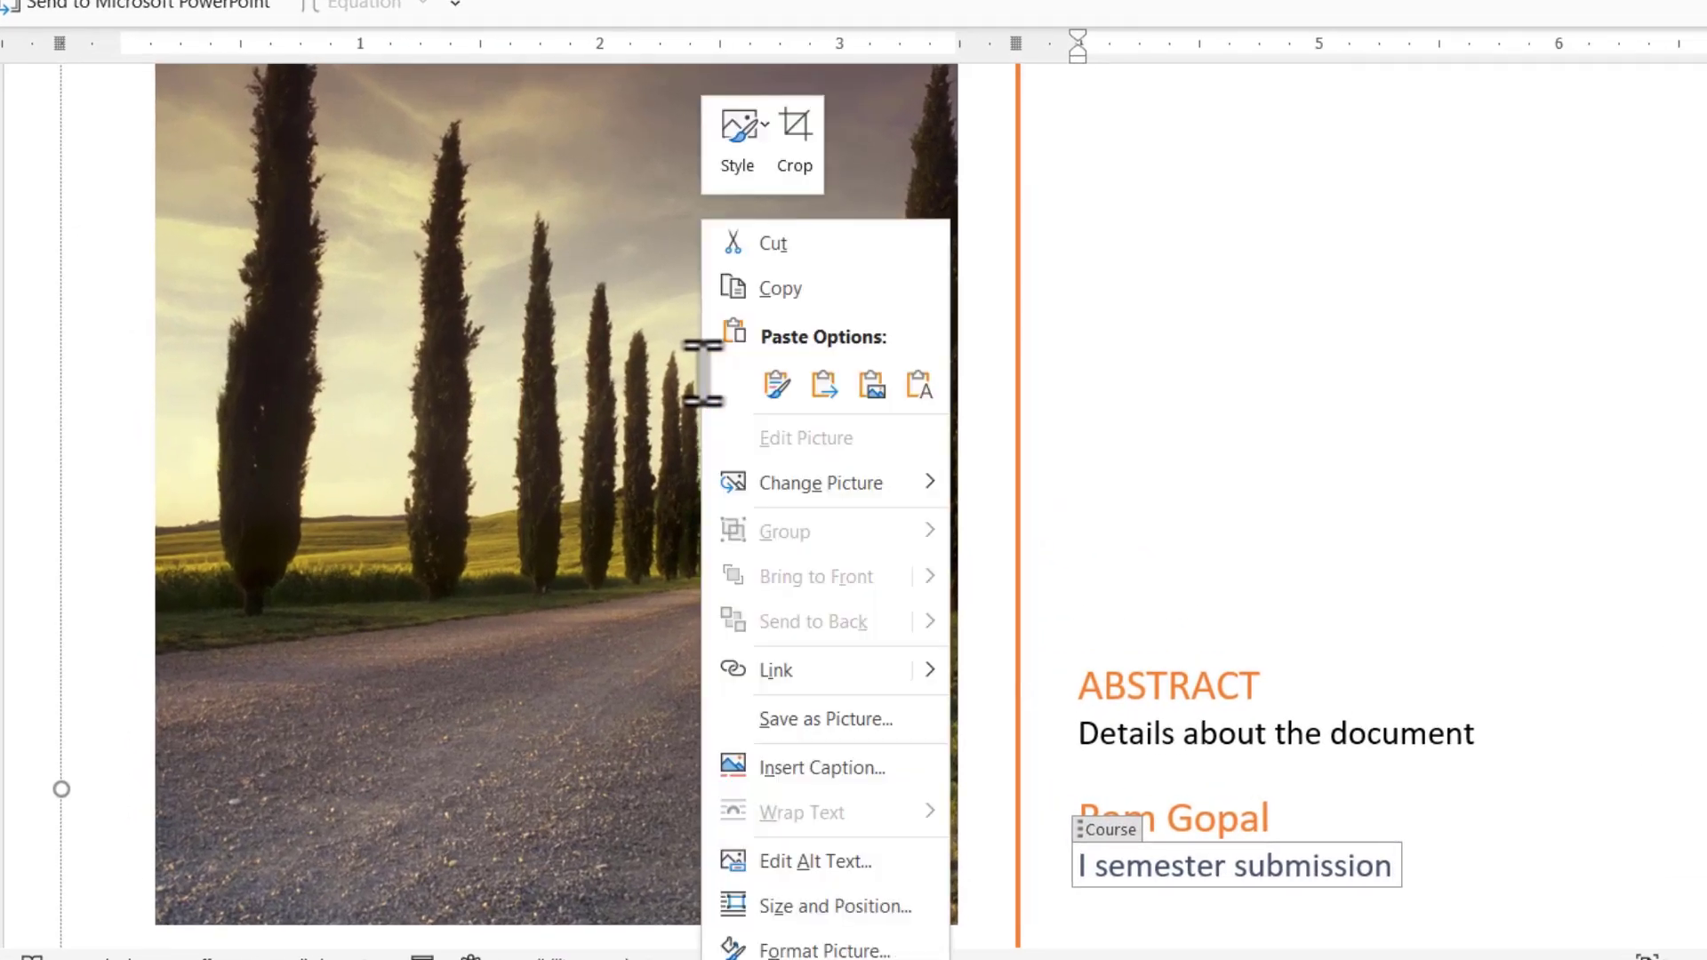
{"action": "mouse_move", "coordinate": [812, 495]}
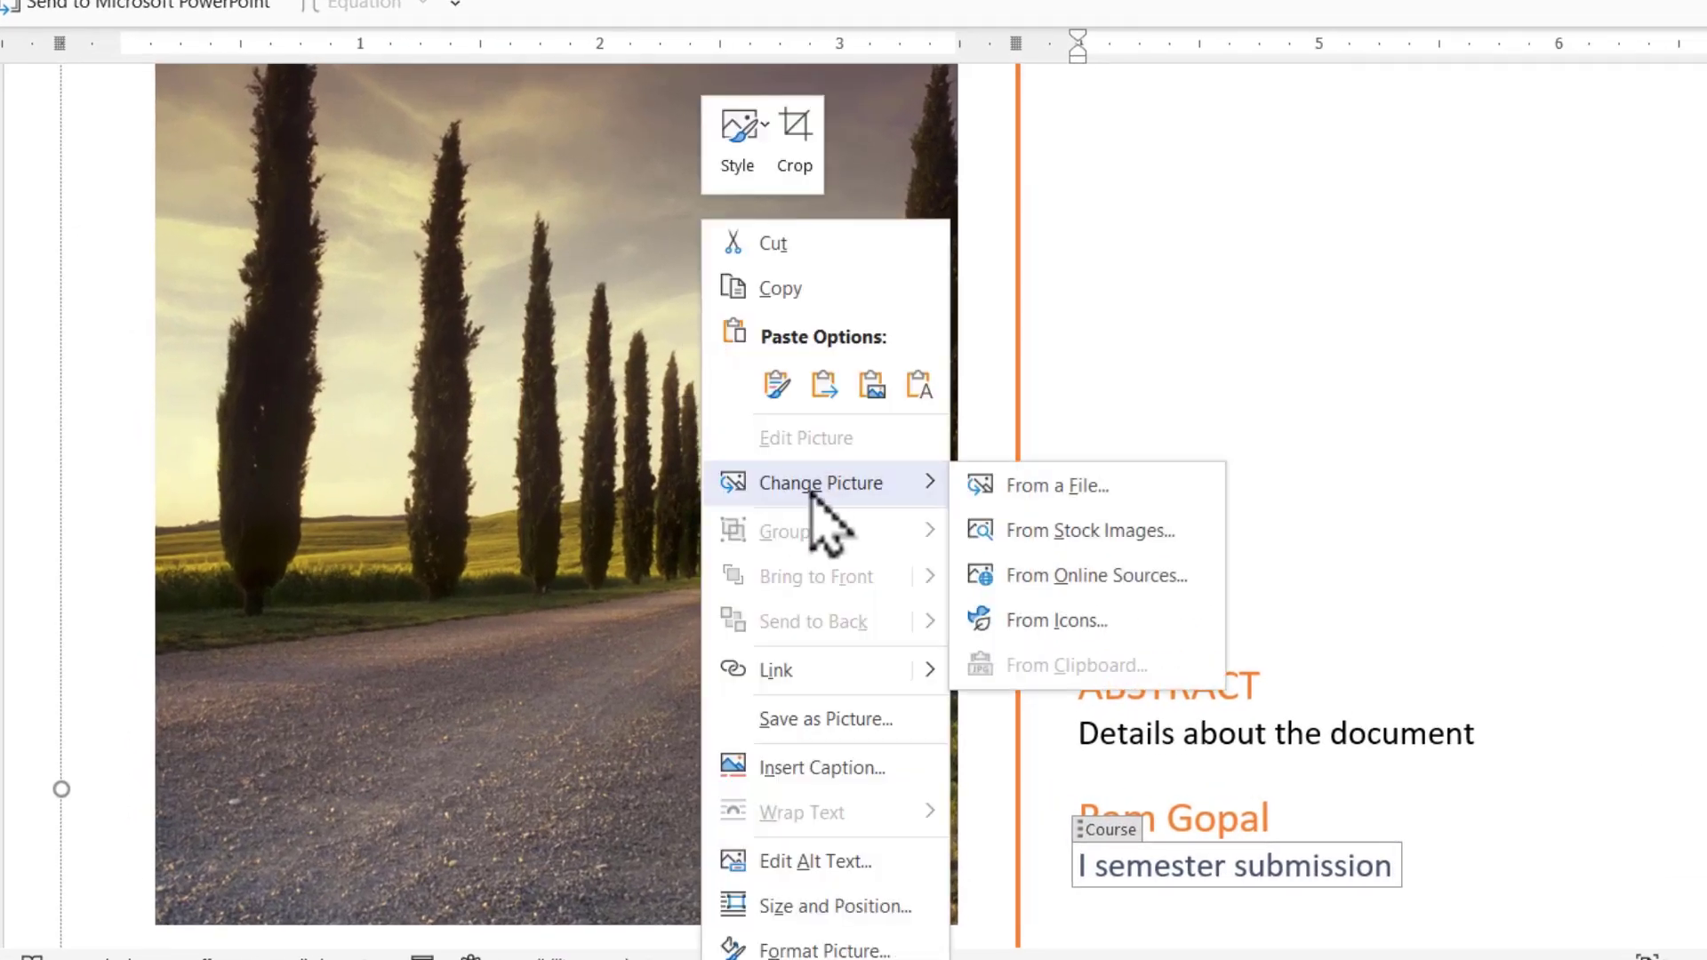
{"action": "left_click", "coordinate": [1073, 489]}
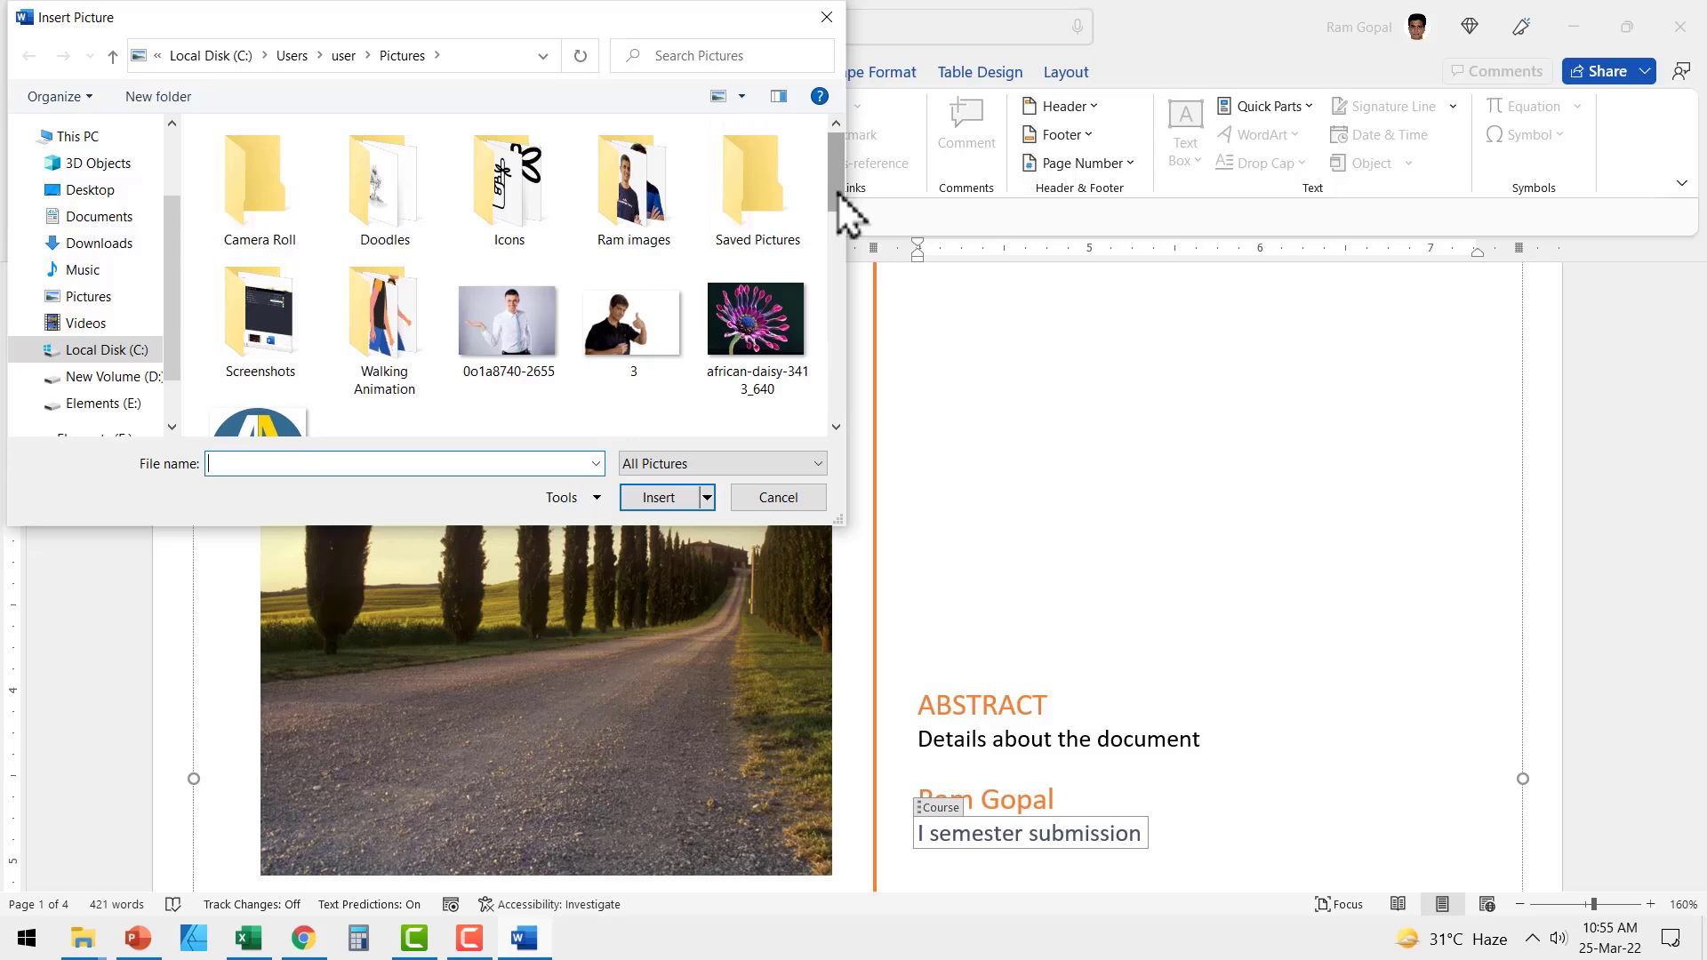
{"action": "left_click_drag", "start_coordinate": [838, 193], "coordinate": [828, 425]}
{"action": "left_click", "coordinate": [500, 364]}
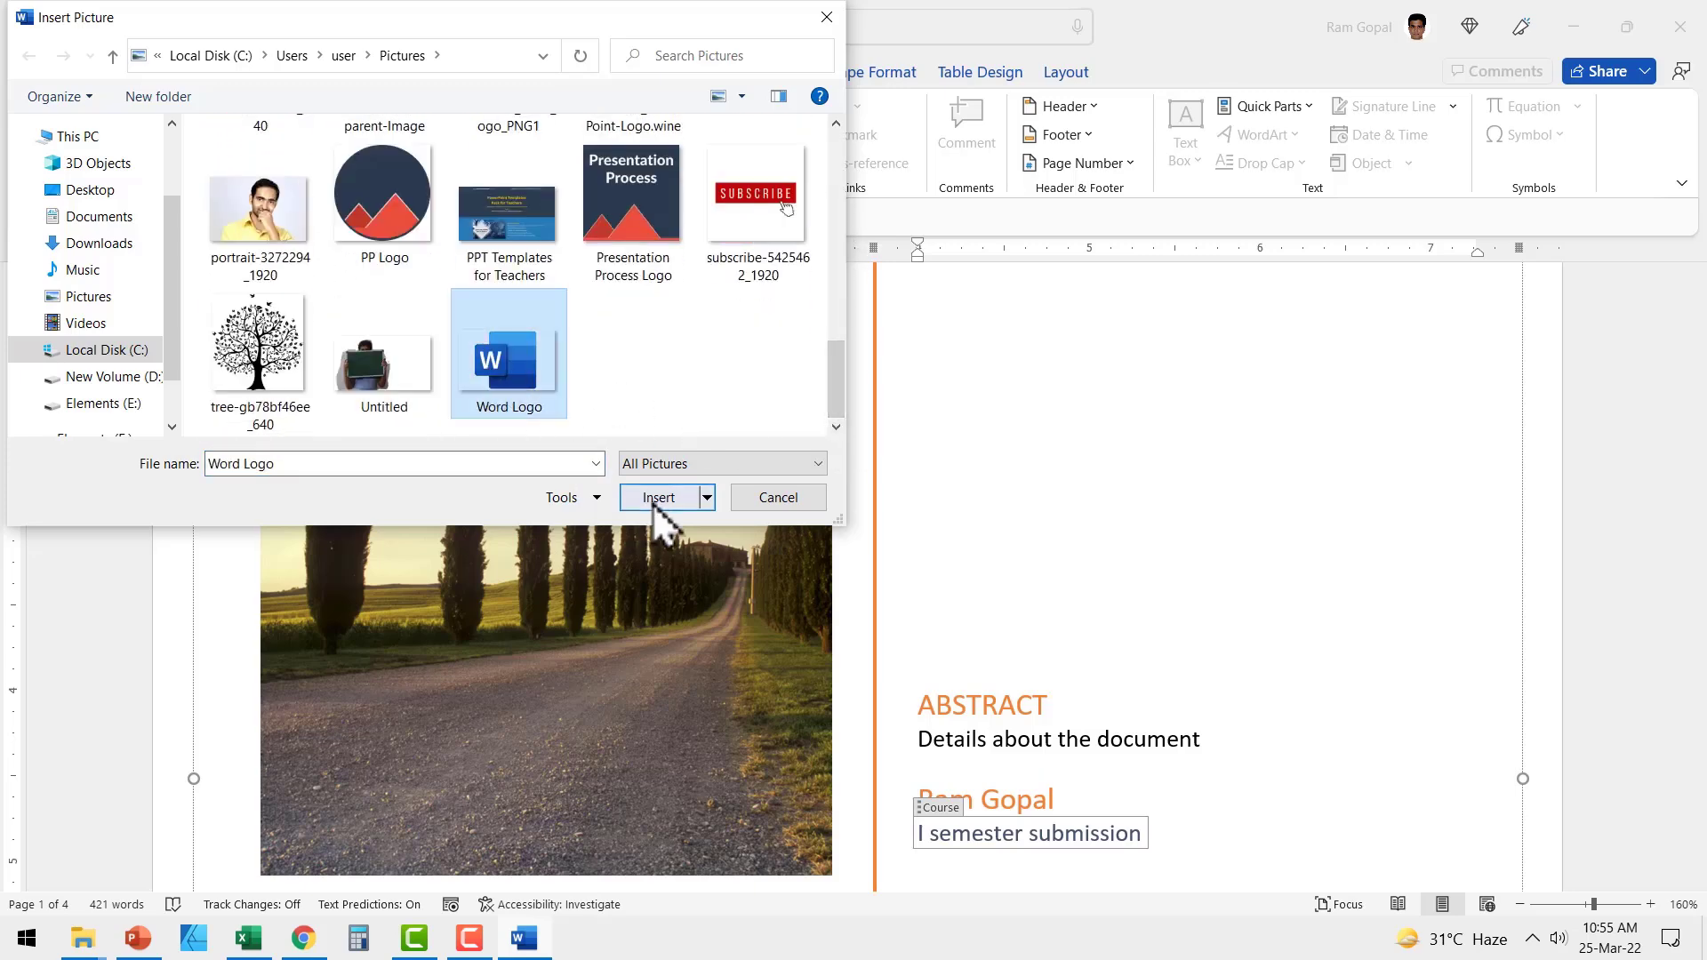
{"action": "left_click", "coordinate": [659, 498]}
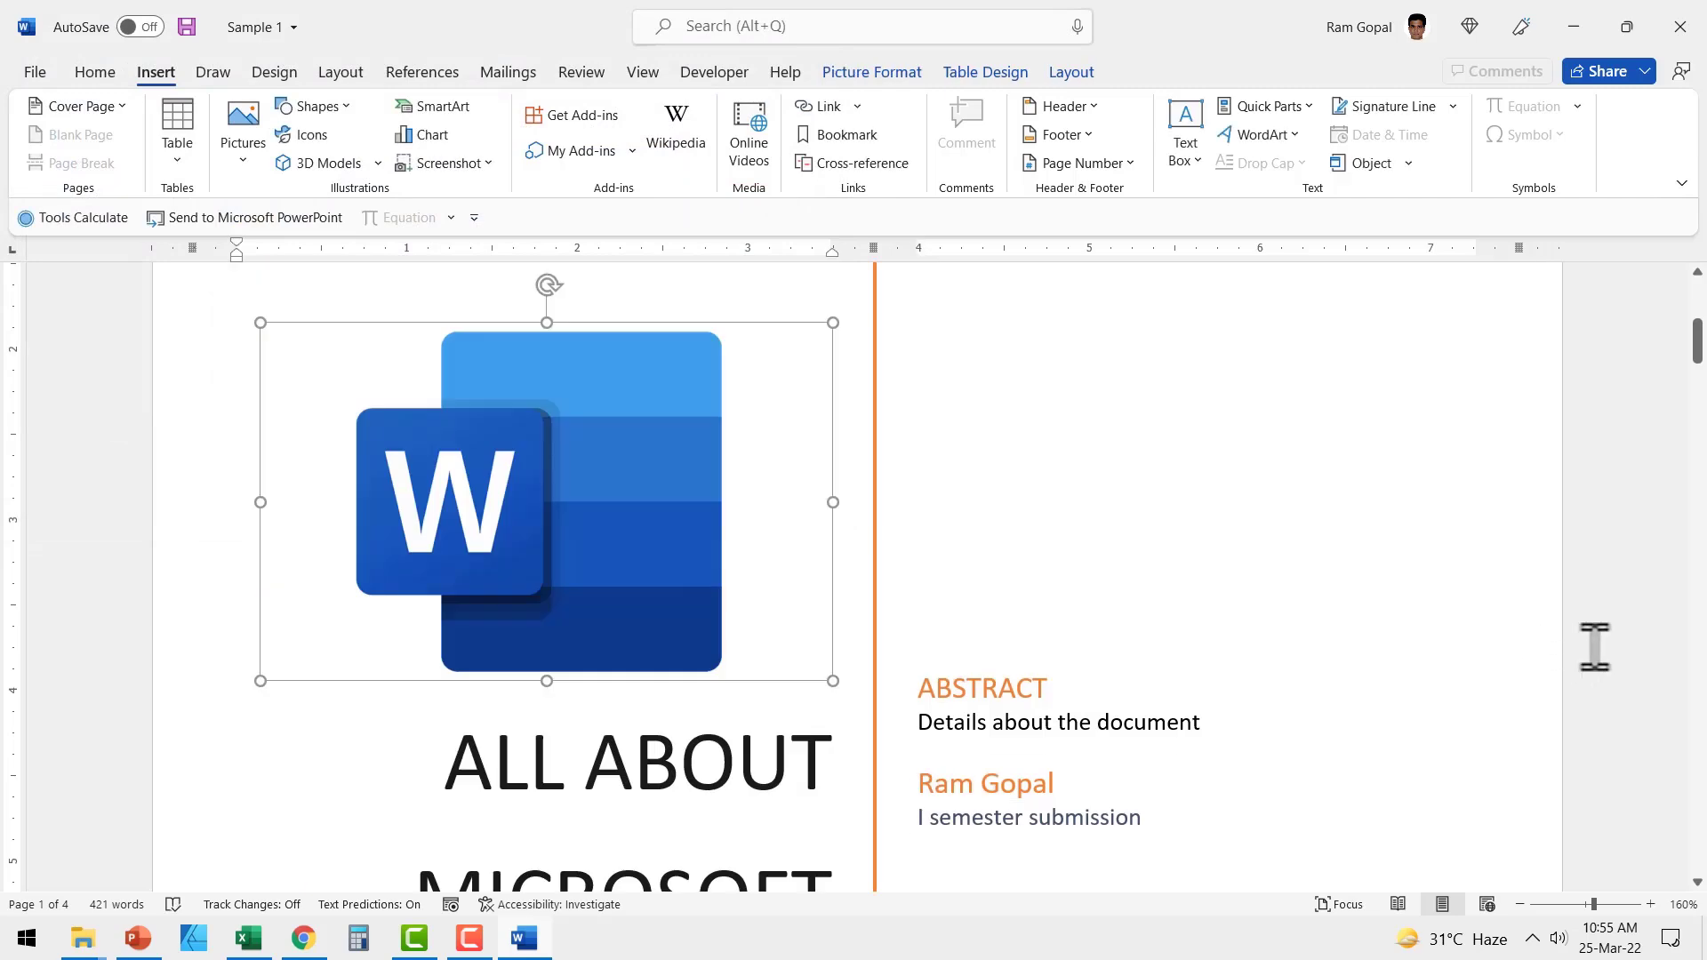
- Insert the built-in Banded Sidebar text box on page 3, beside the "Reading is easier" paragraph
{"action": "scroll", "coordinate": [1348, 747], "scroll_direction": "up", "scroll_amount": 3}
{"action": "scroll", "coordinate": [1348, 747], "scroll_direction": "down", "scroll_amount": 8}
{"action": "scroll", "coordinate": [963, 587], "scroll_direction": "up", "scroll_amount": 3}
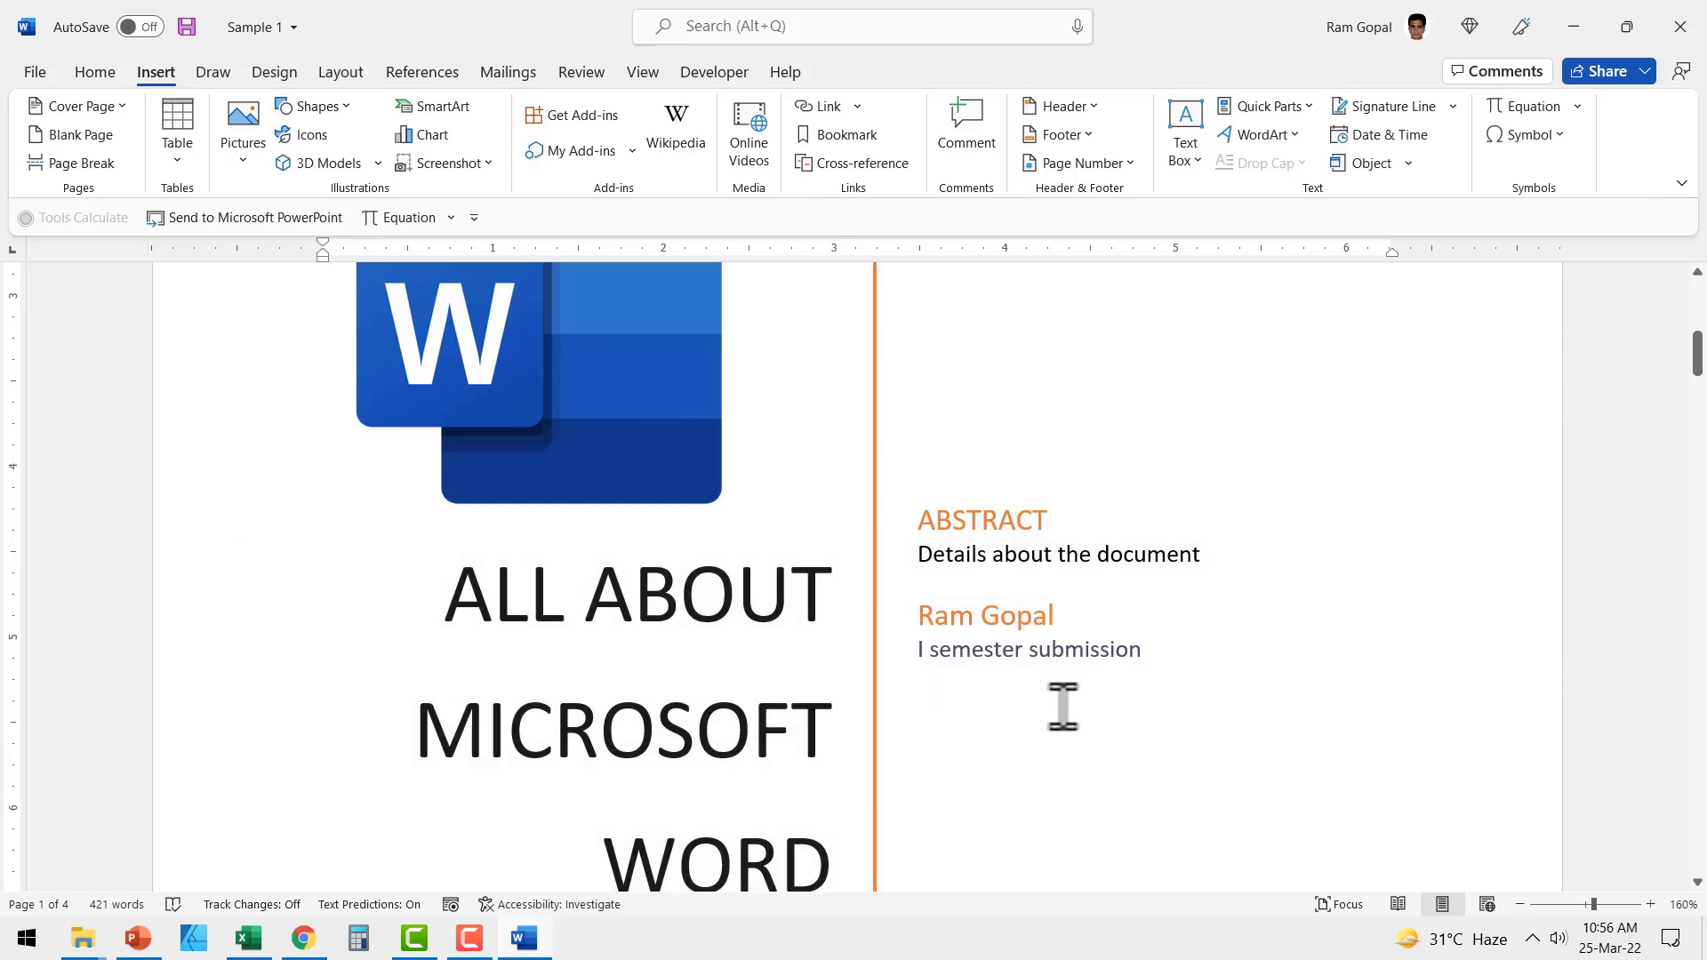
{"action": "scroll", "coordinate": [1398, 705], "scroll_direction": "down", "scroll_amount": 15}
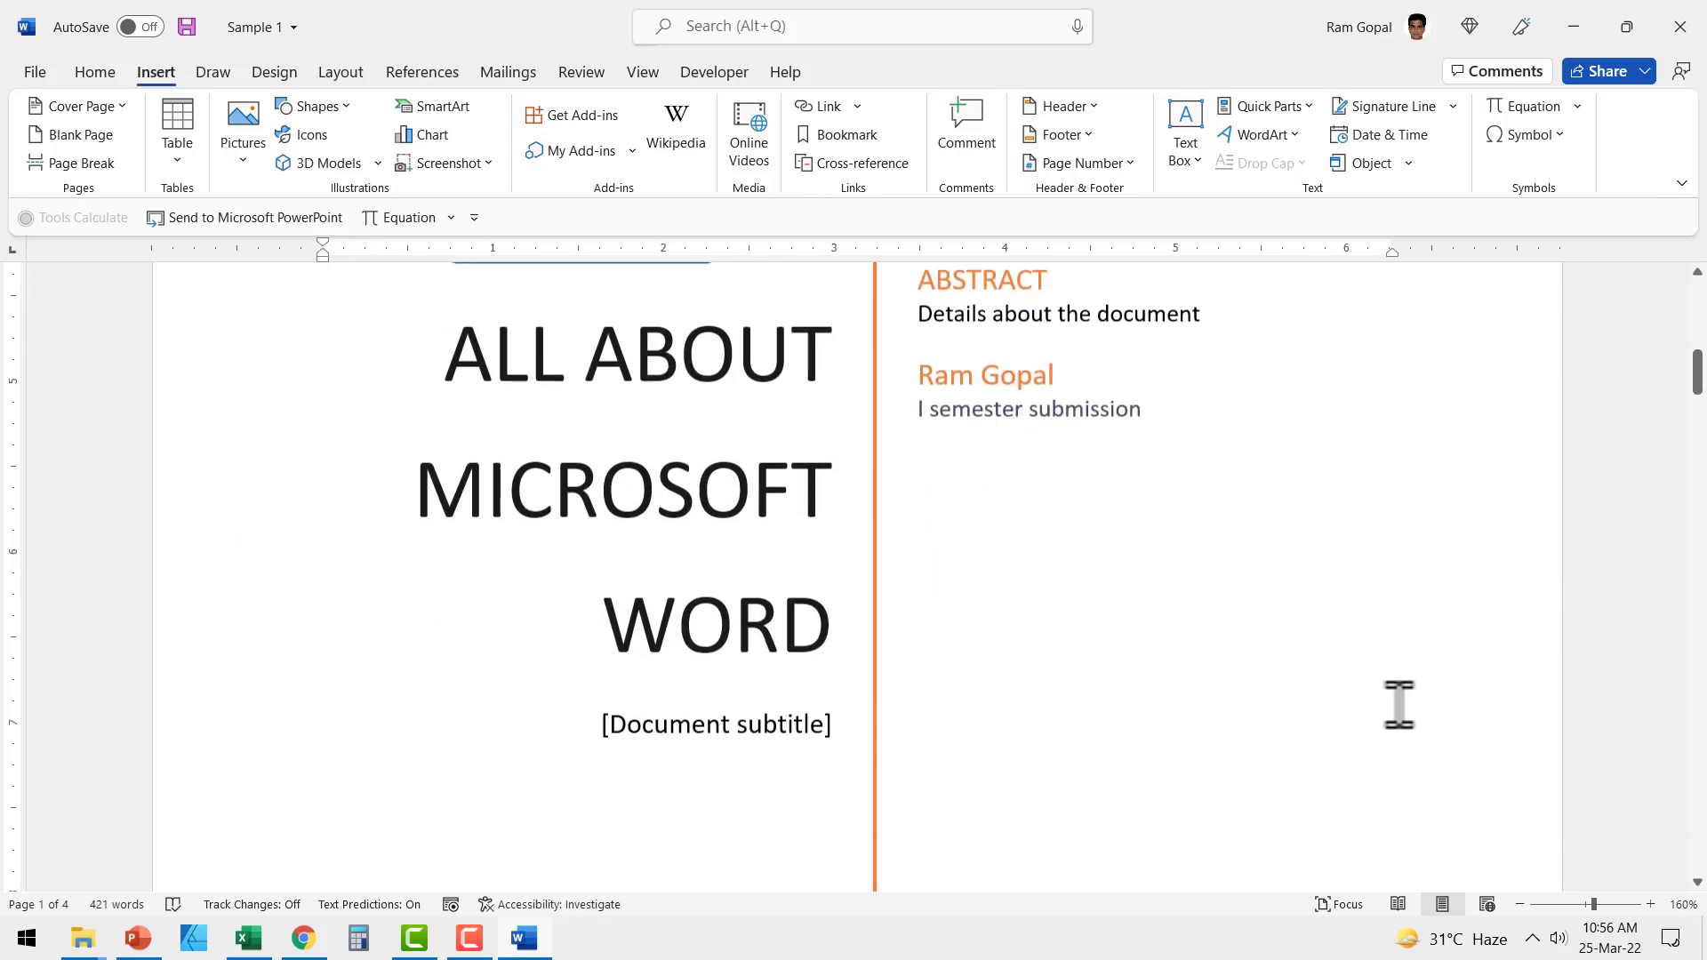
{"action": "scroll", "coordinate": [1204, 480], "scroll_direction": "up", "scroll_amount": 3}
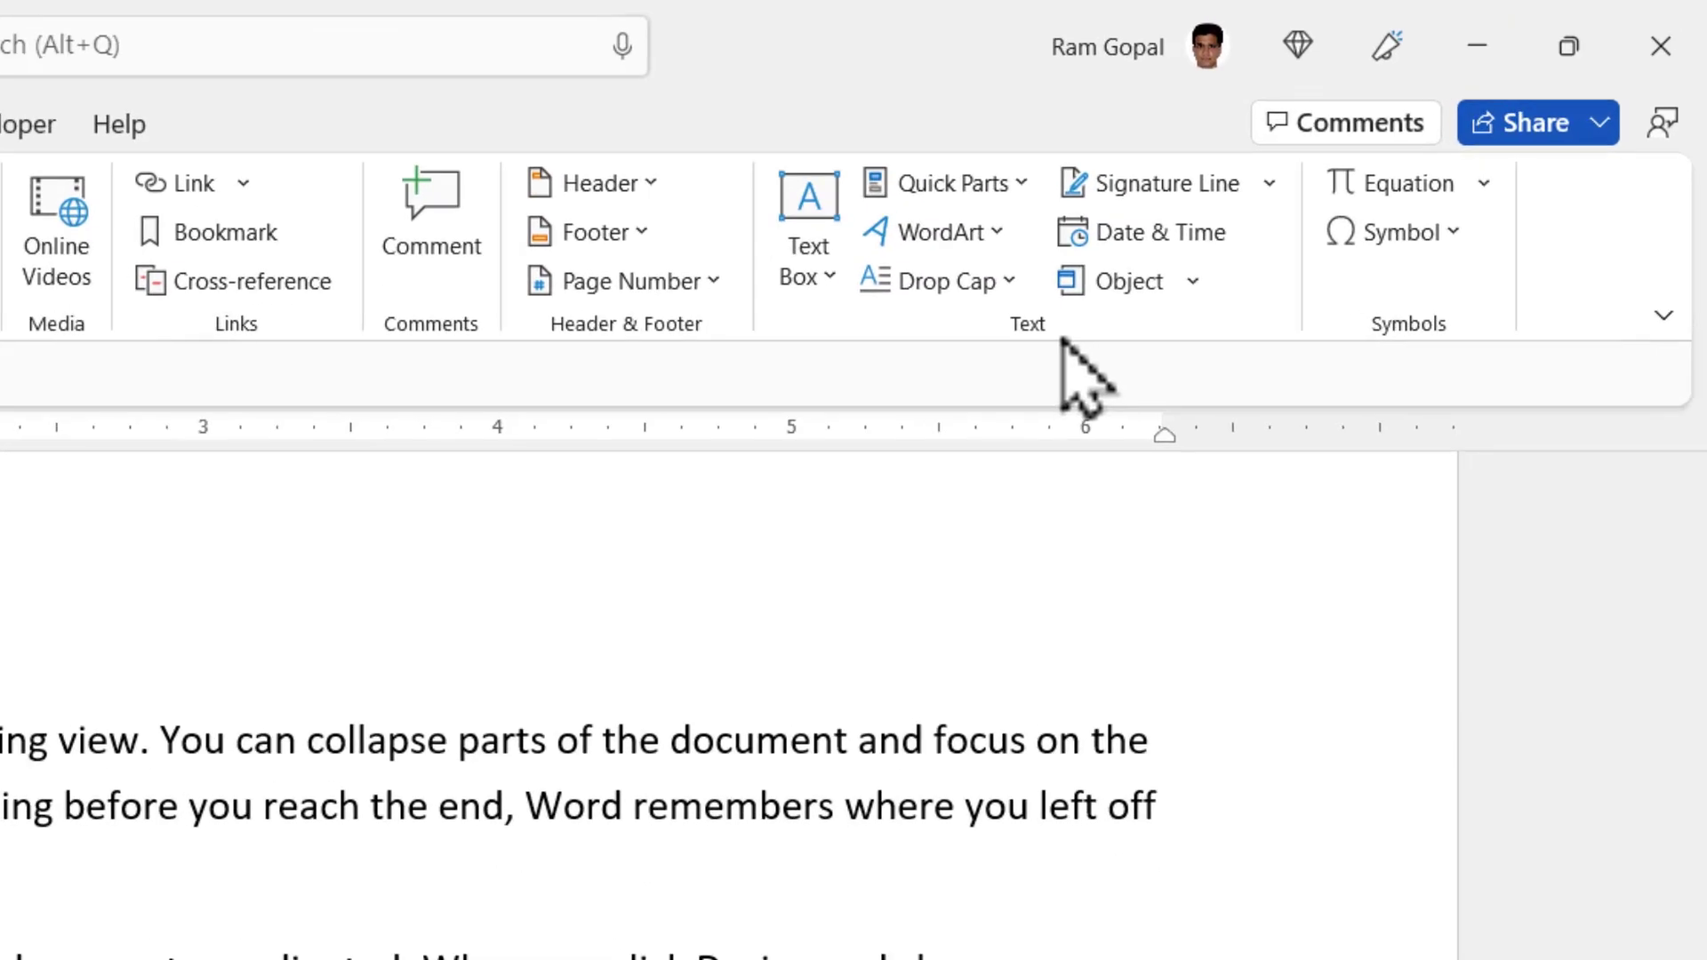
{"action": "left_click", "coordinate": [755, 302]}
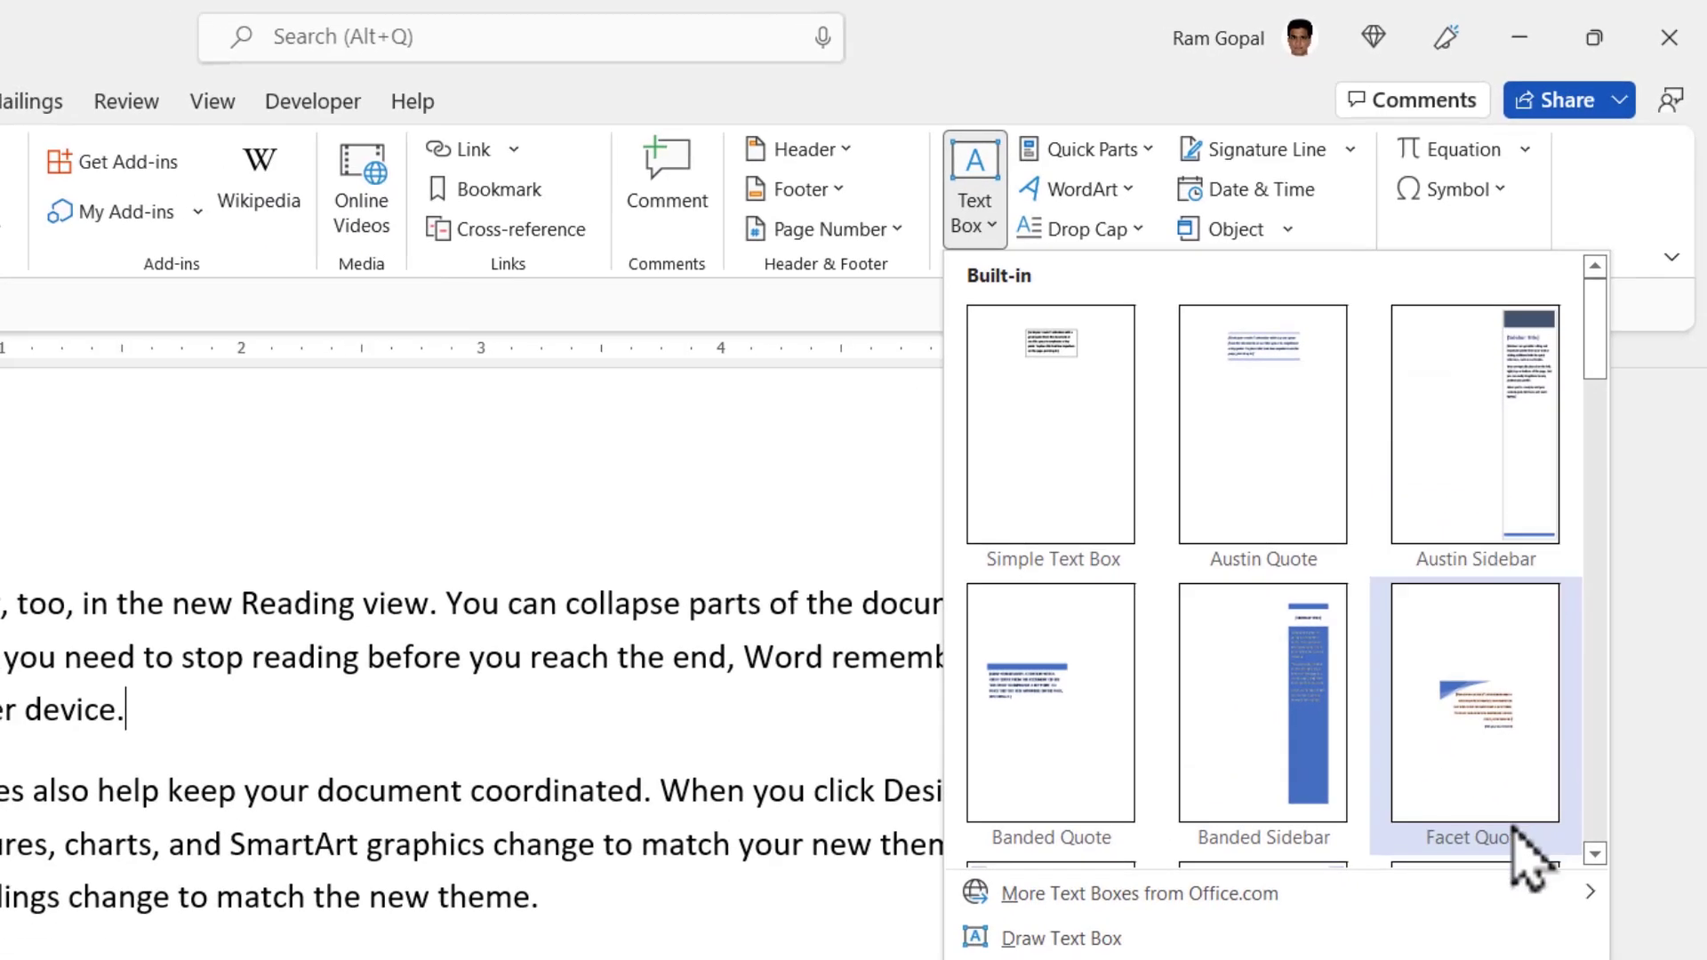
{"action": "scroll", "coordinate": [1543, 773], "scroll_direction": "down", "scroll_amount": 3}
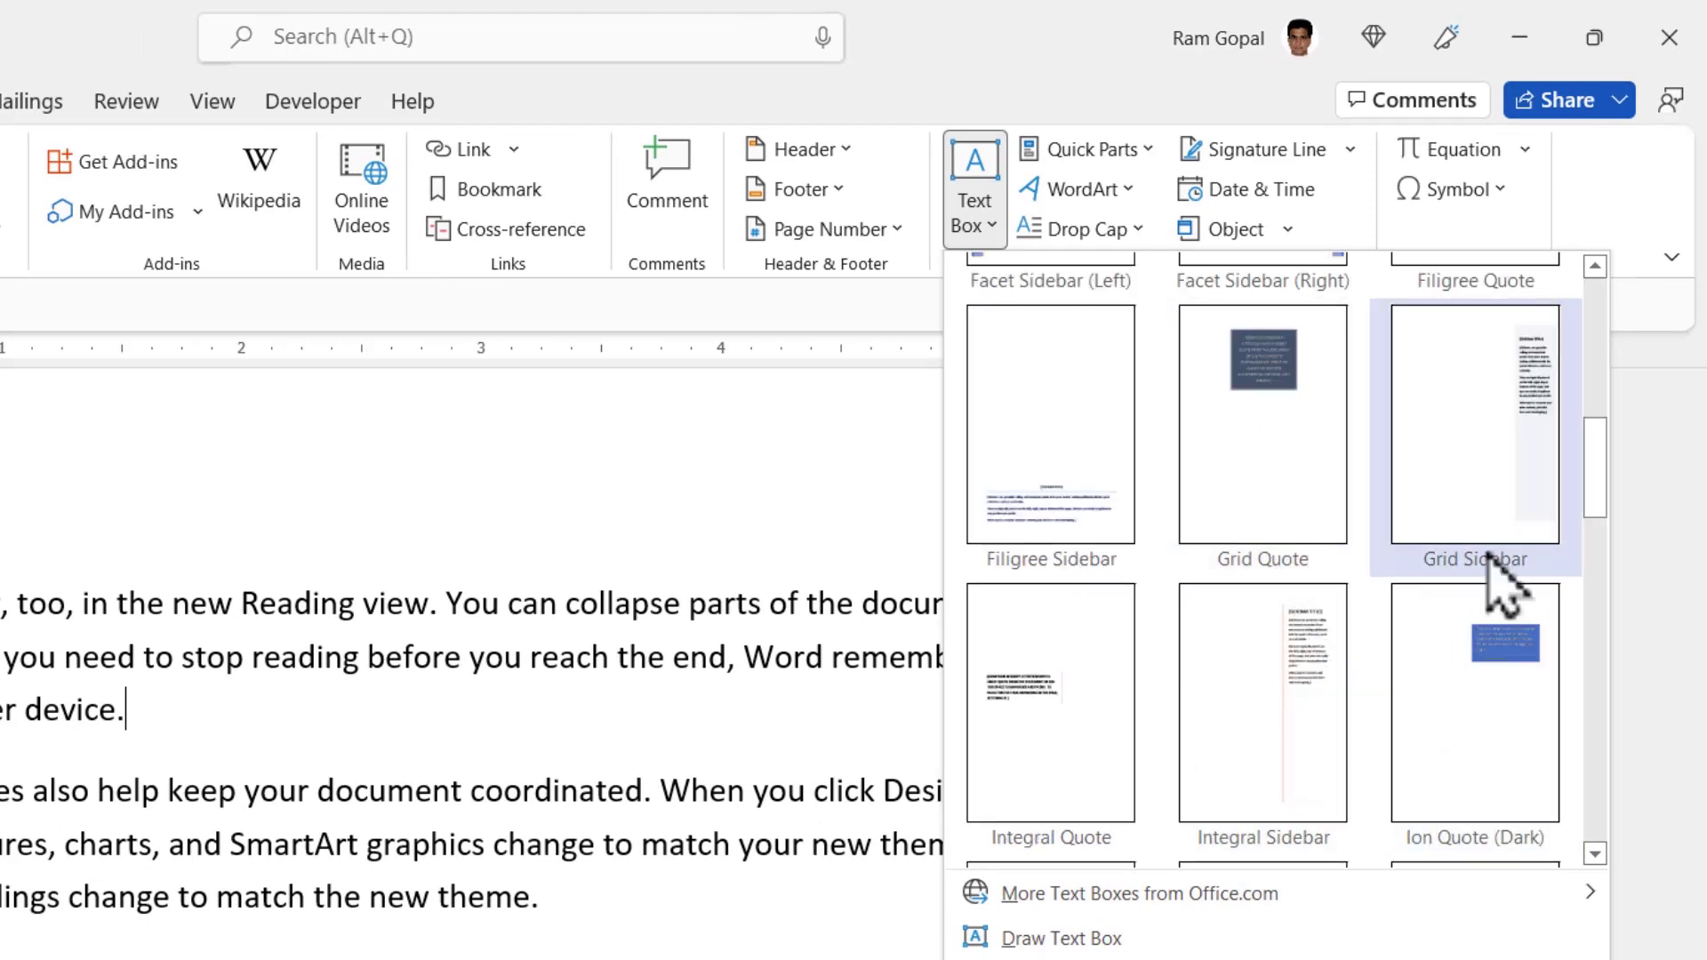
{"action": "scroll", "coordinate": [1480, 640], "scroll_direction": "up", "scroll_amount": 5}
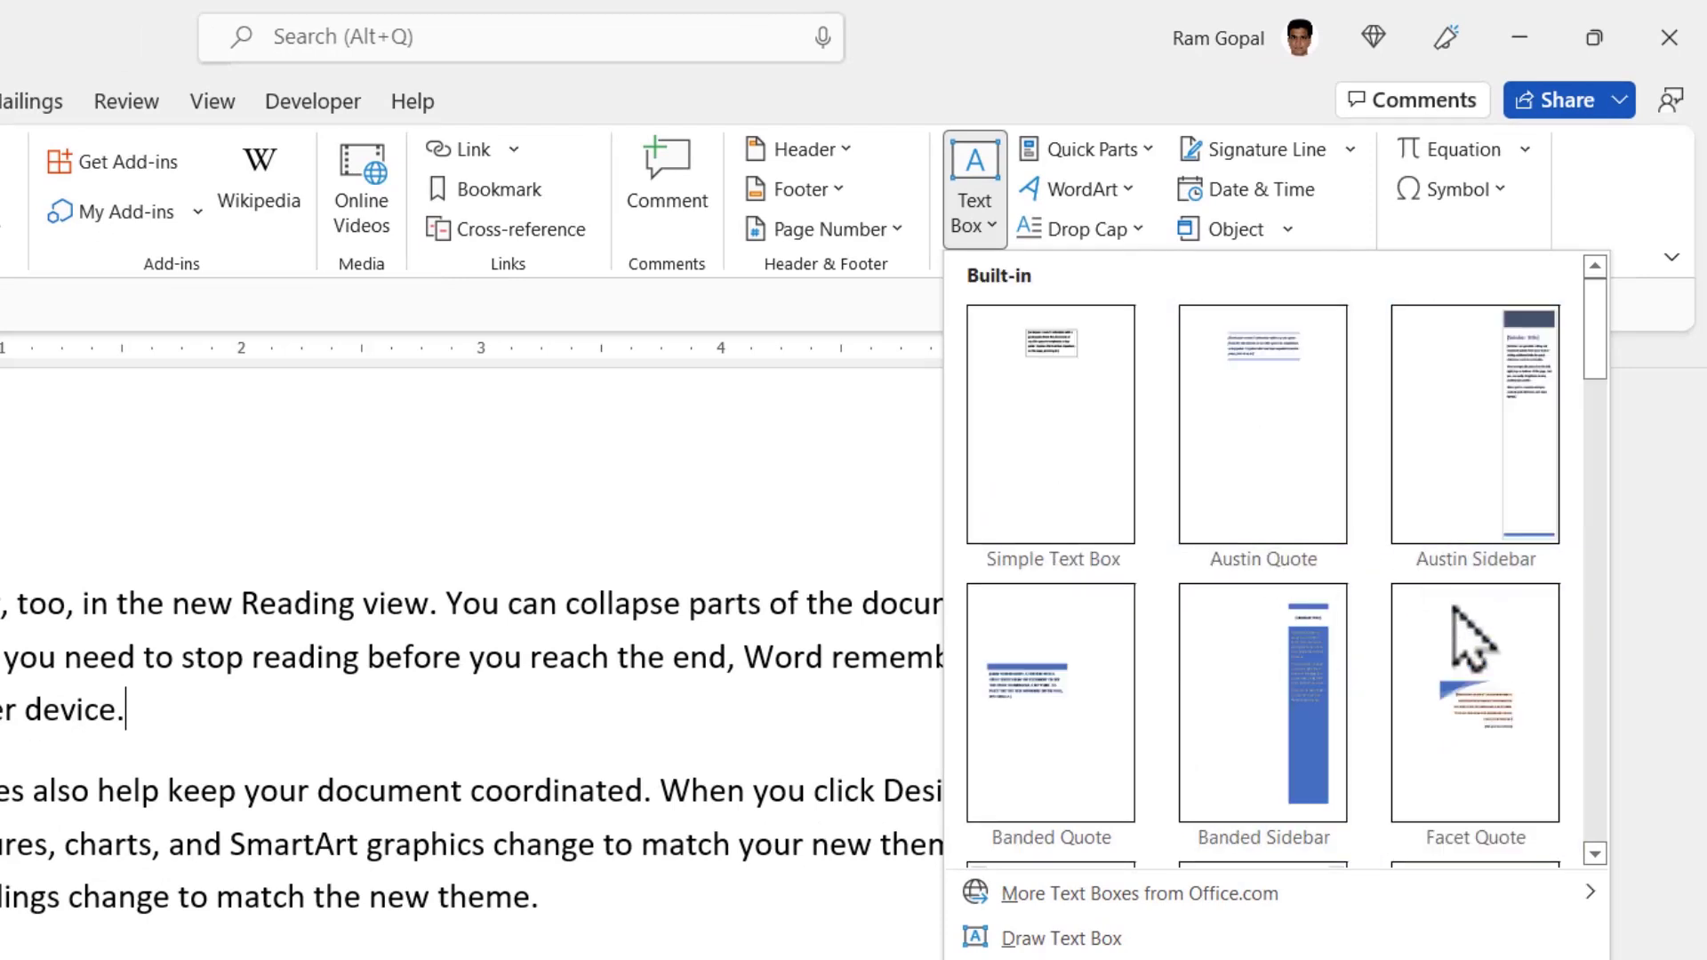
{"action": "left_click", "coordinate": [1253, 743]}
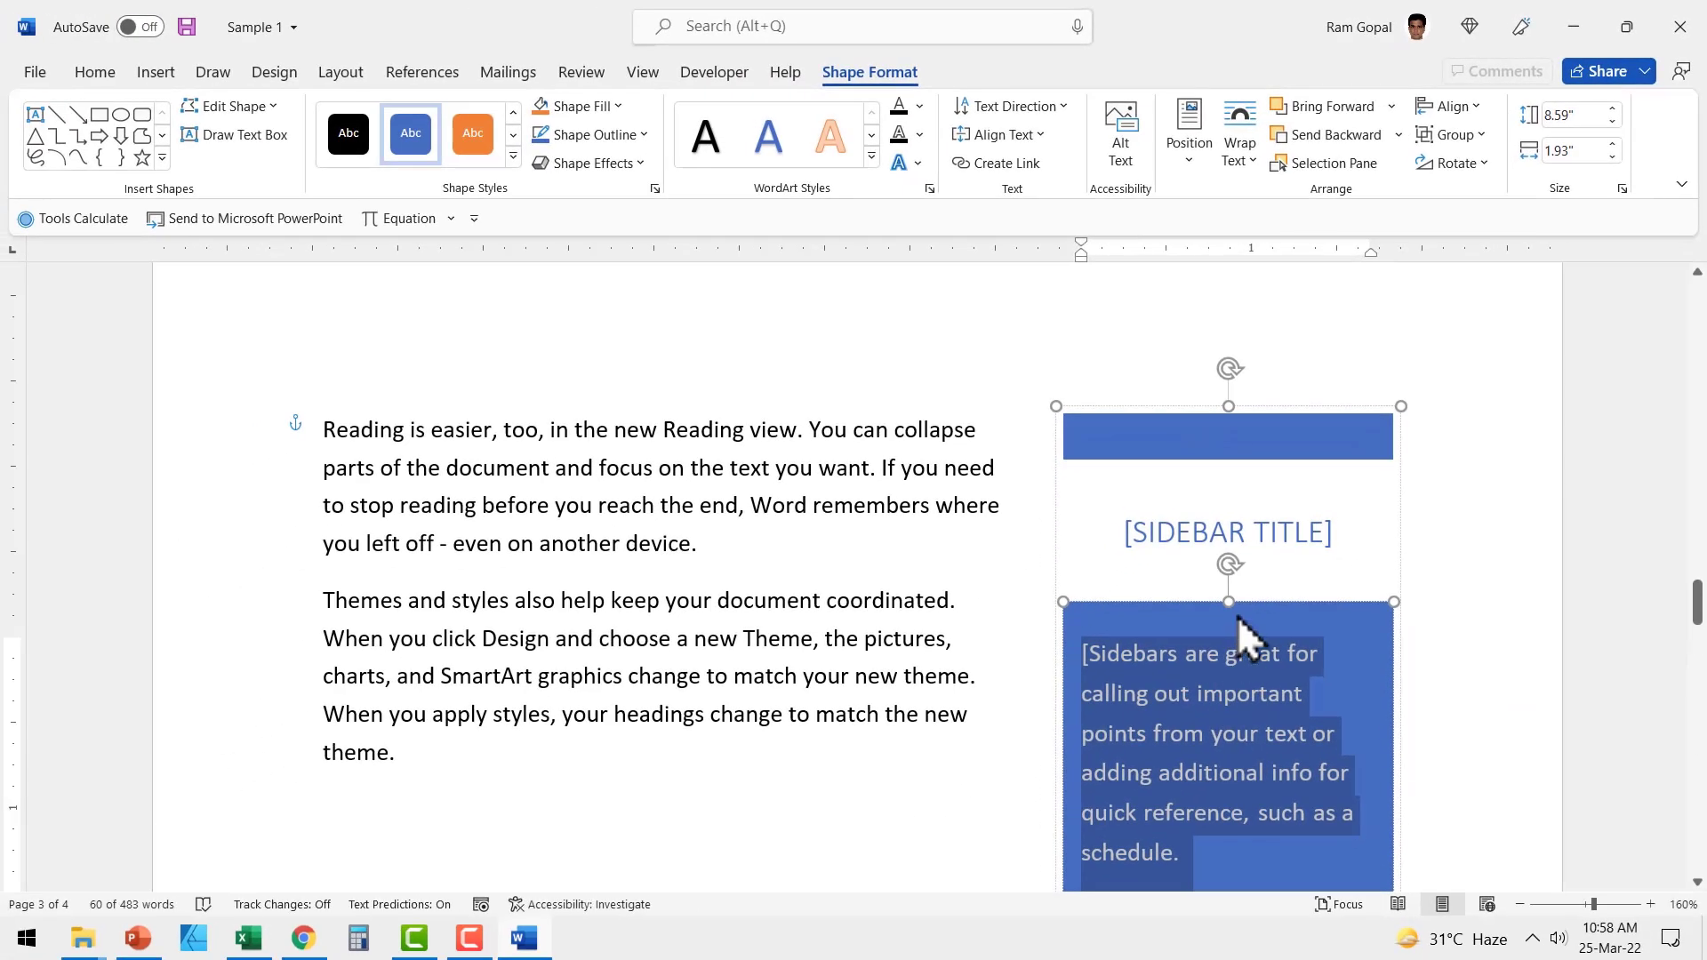
- Replace the sidebar's title placeholder with "ADDITIONAL INFO" and its body placeholder text with "Info here"
{"action": "left_click", "coordinate": [1172, 537]}
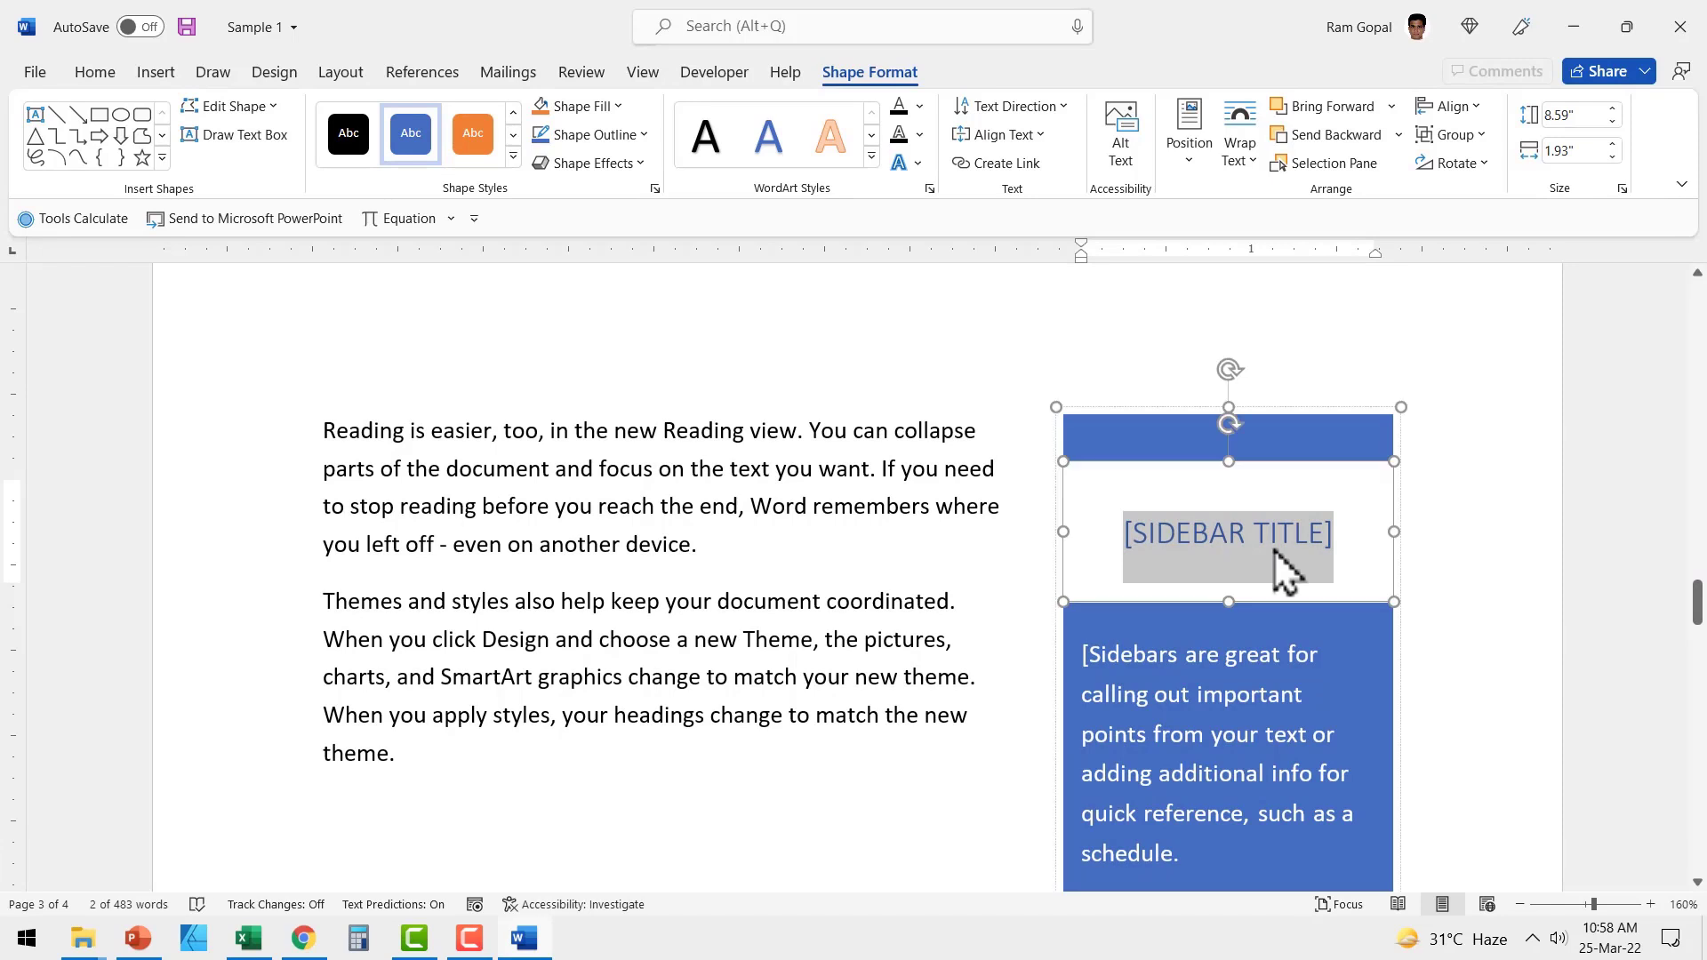
{"action": "type", "text": "ADDITIONAL INFO"}
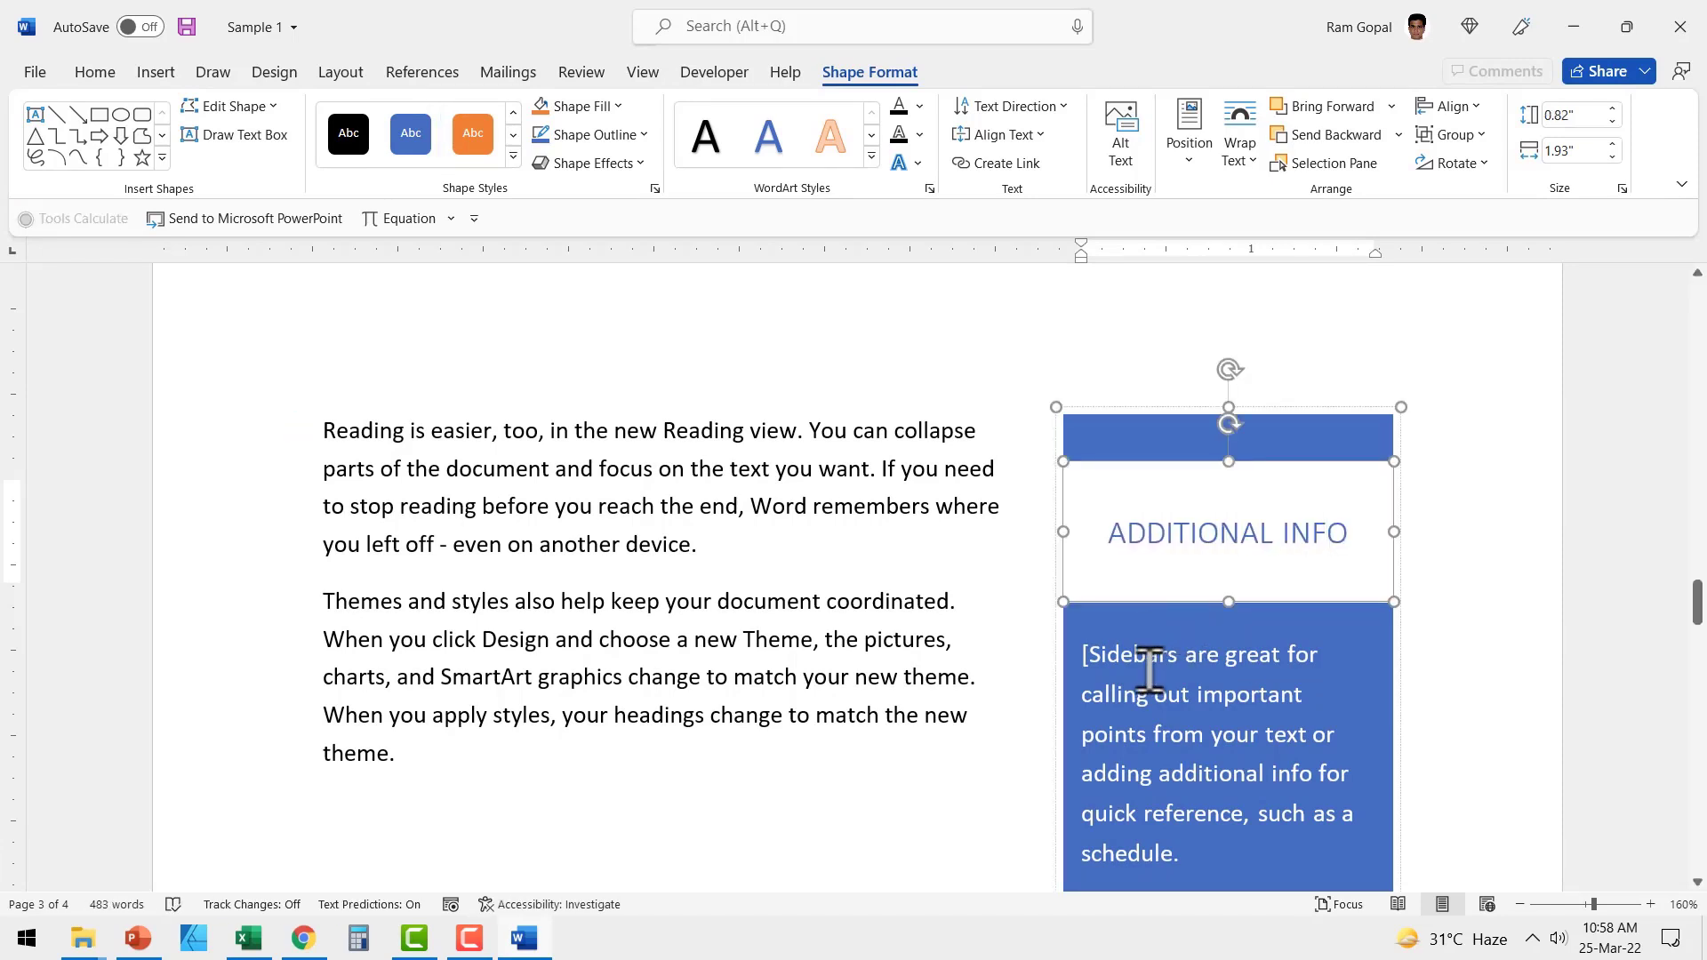
{"action": "left_click", "coordinate": [1258, 762]}
{"action": "type", "text": "Info h"}
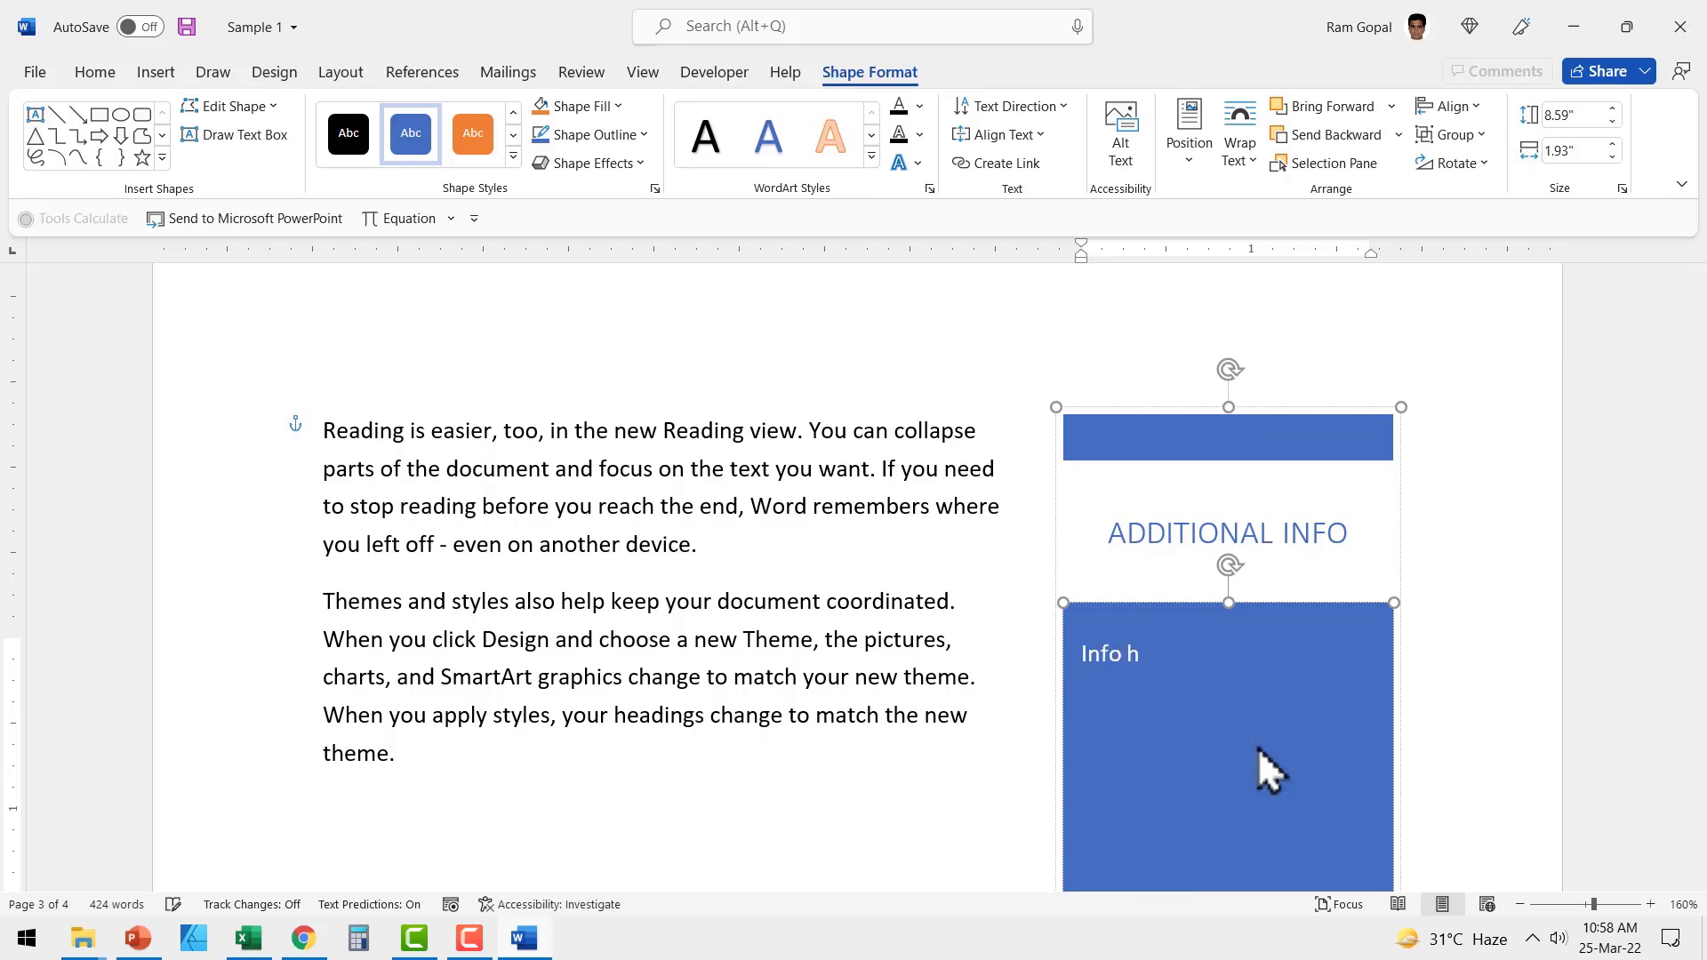
{"action": "type", "text": "ere"}
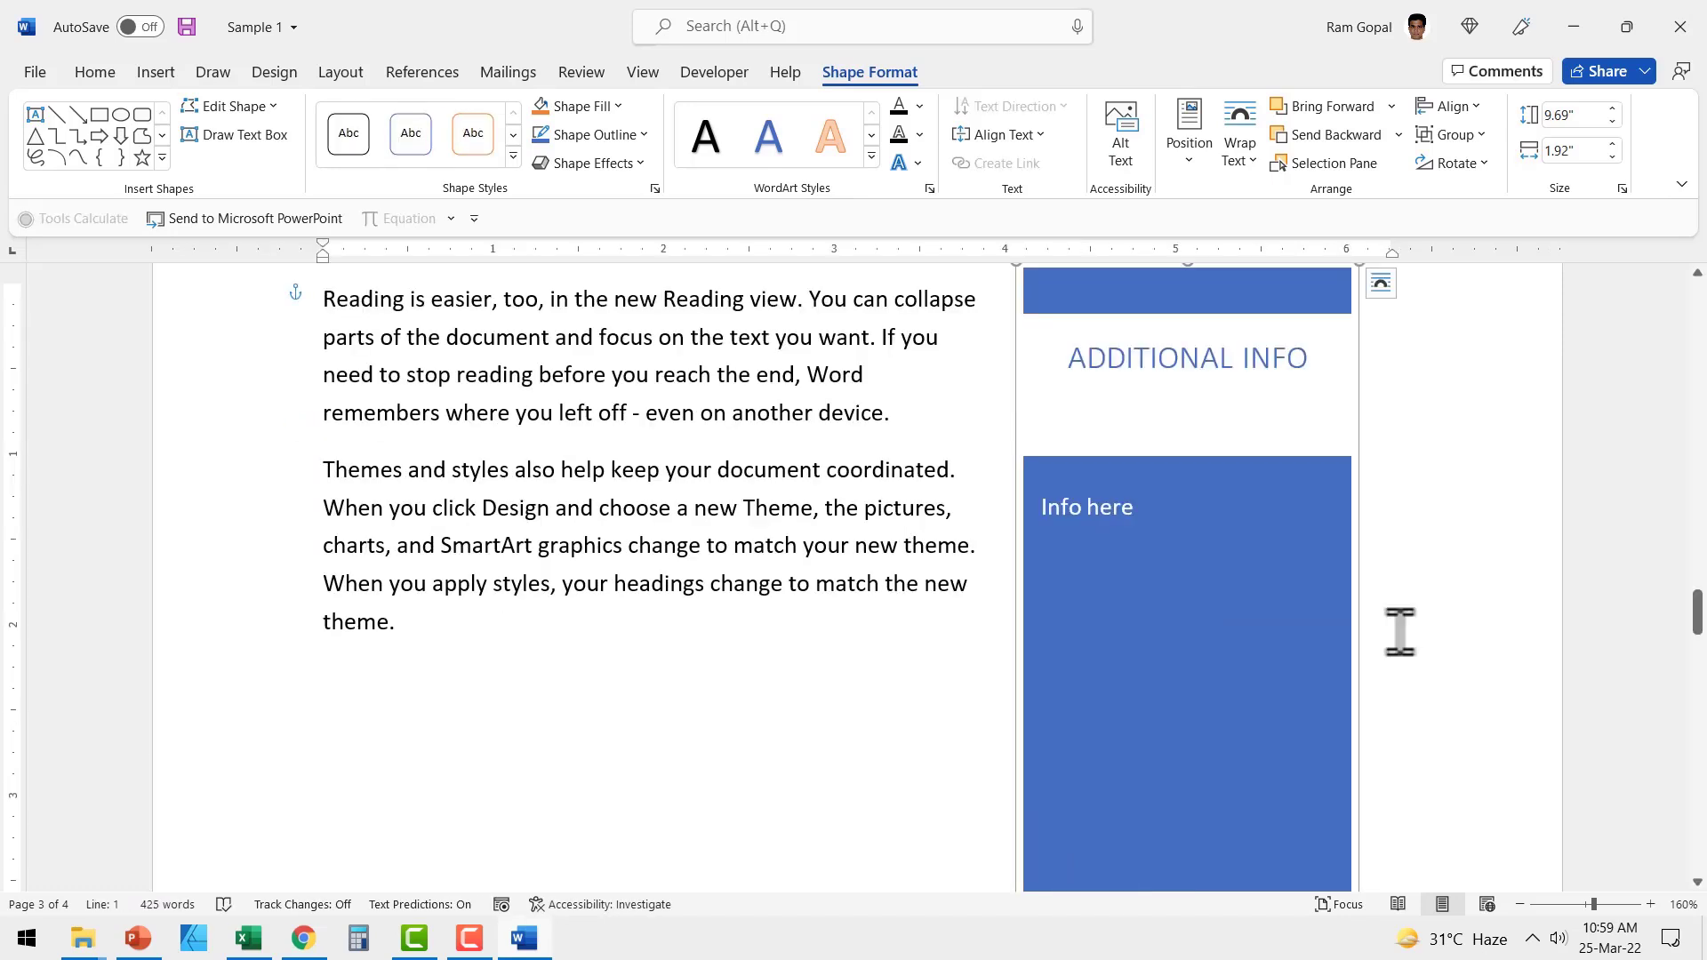
- Post a comment reading "My comment" on the words "Reading is easier" in the page 3 paragraph
{"action": "left_click", "coordinate": [580, 74]}
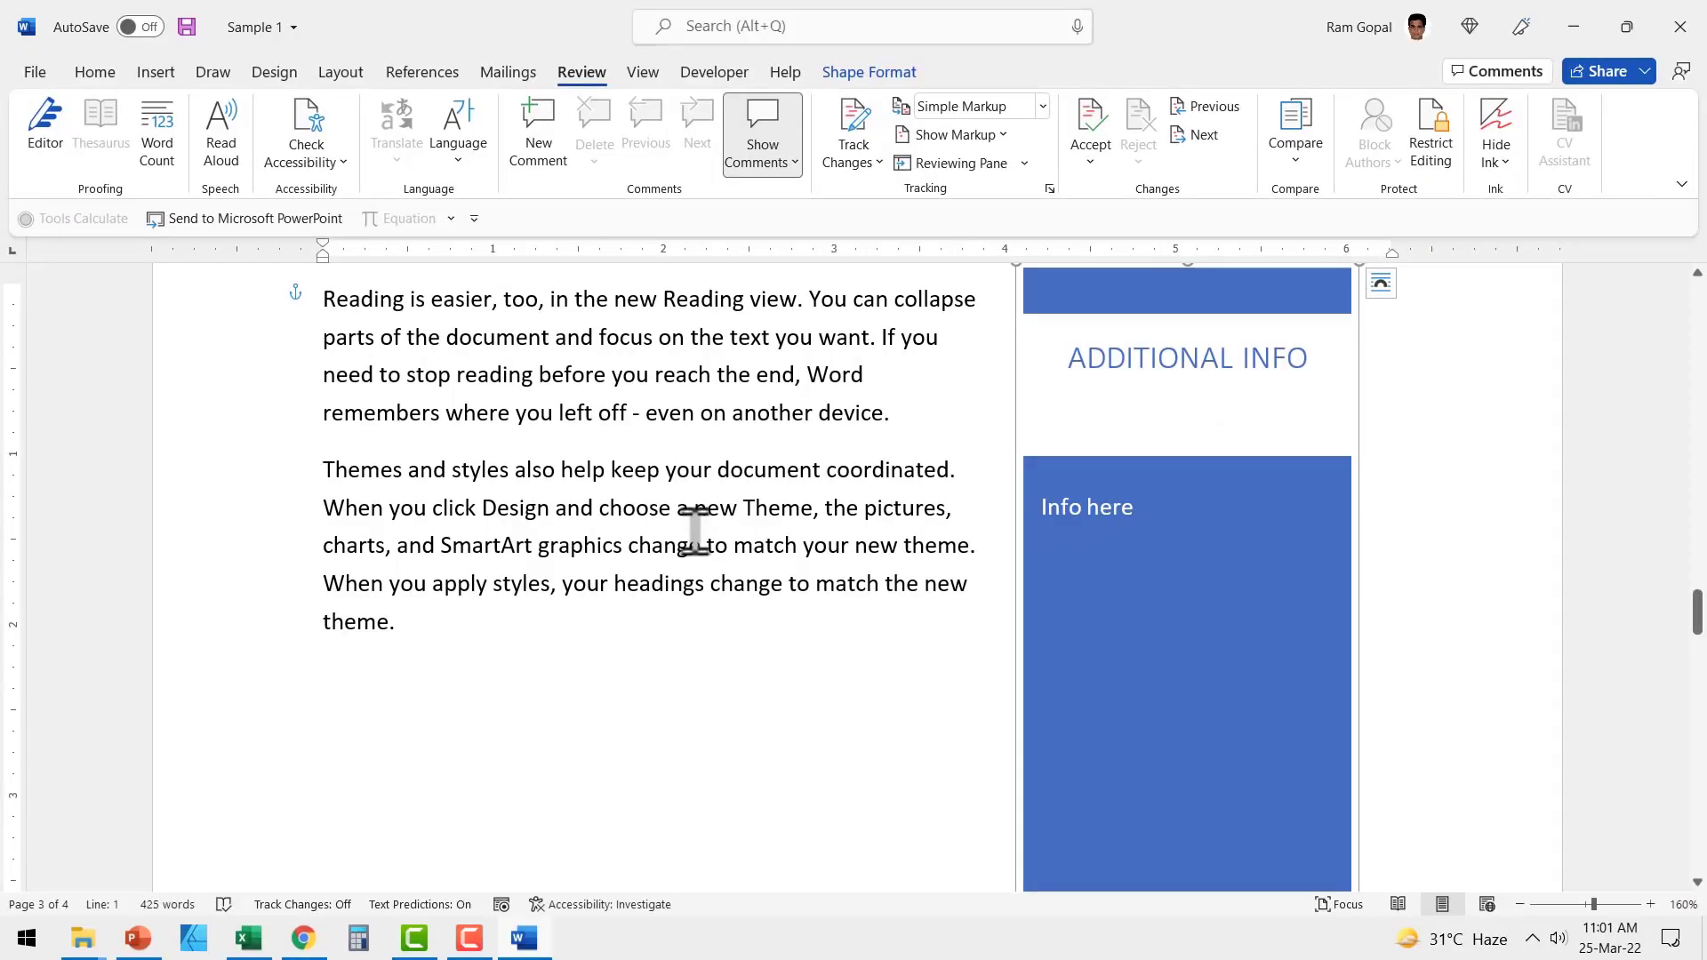
{"action": "left_click", "coordinate": [155, 72]}
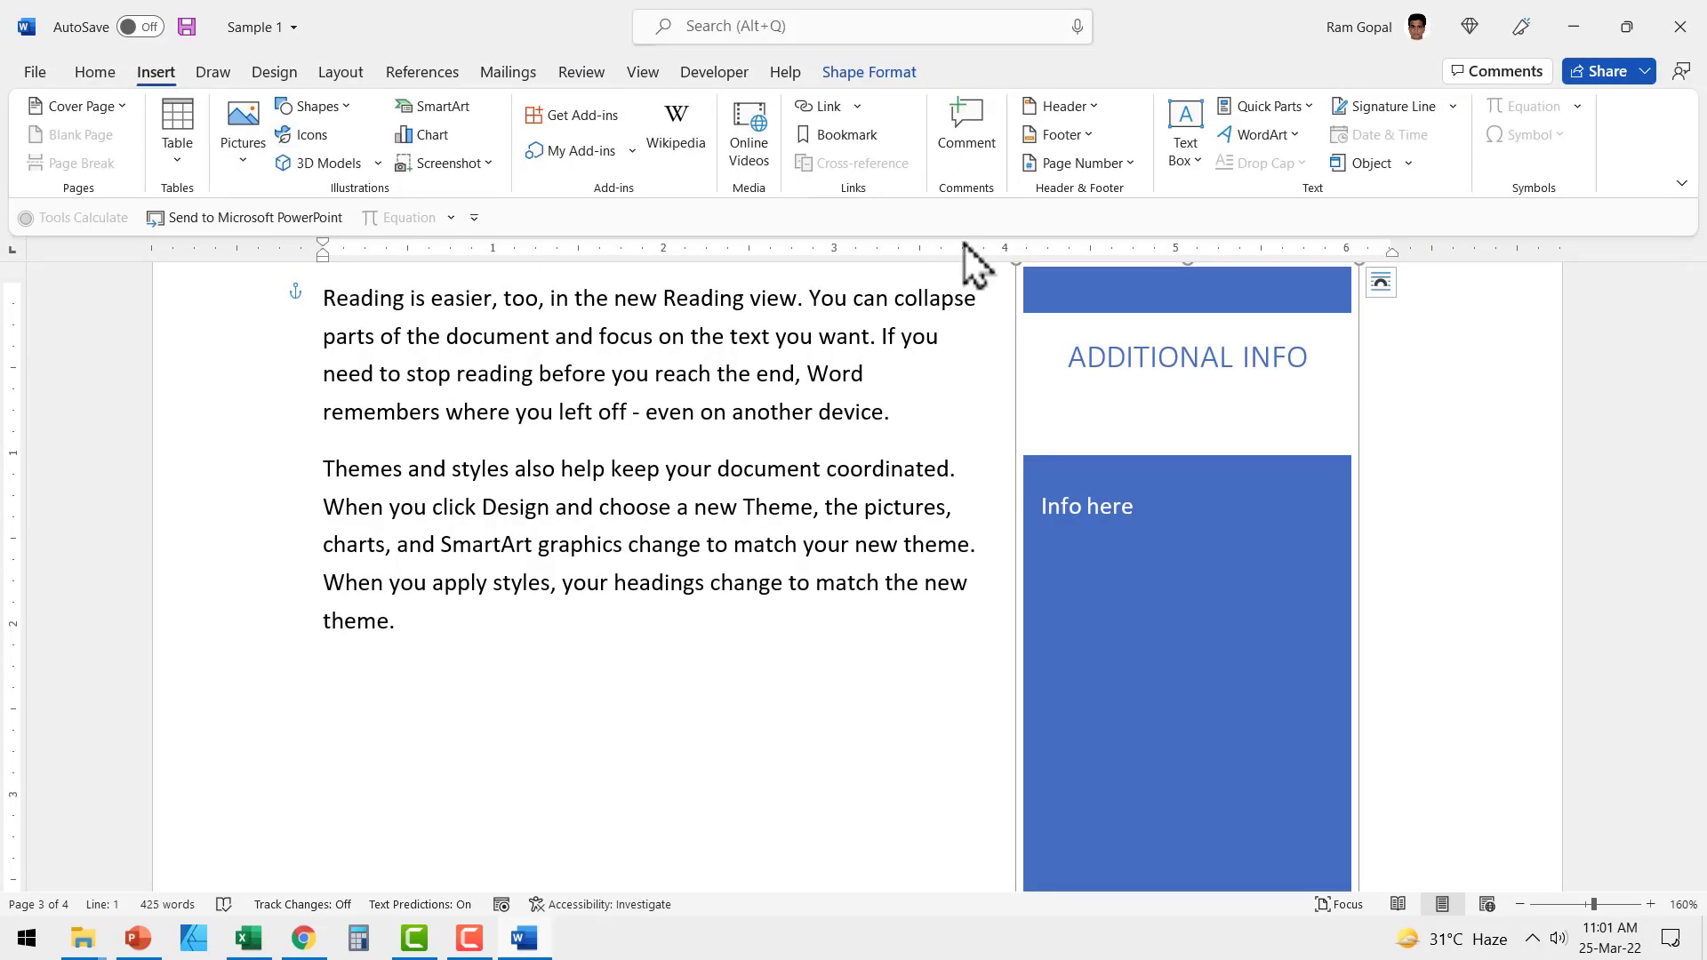
{"action": "left_click", "coordinate": [581, 73]}
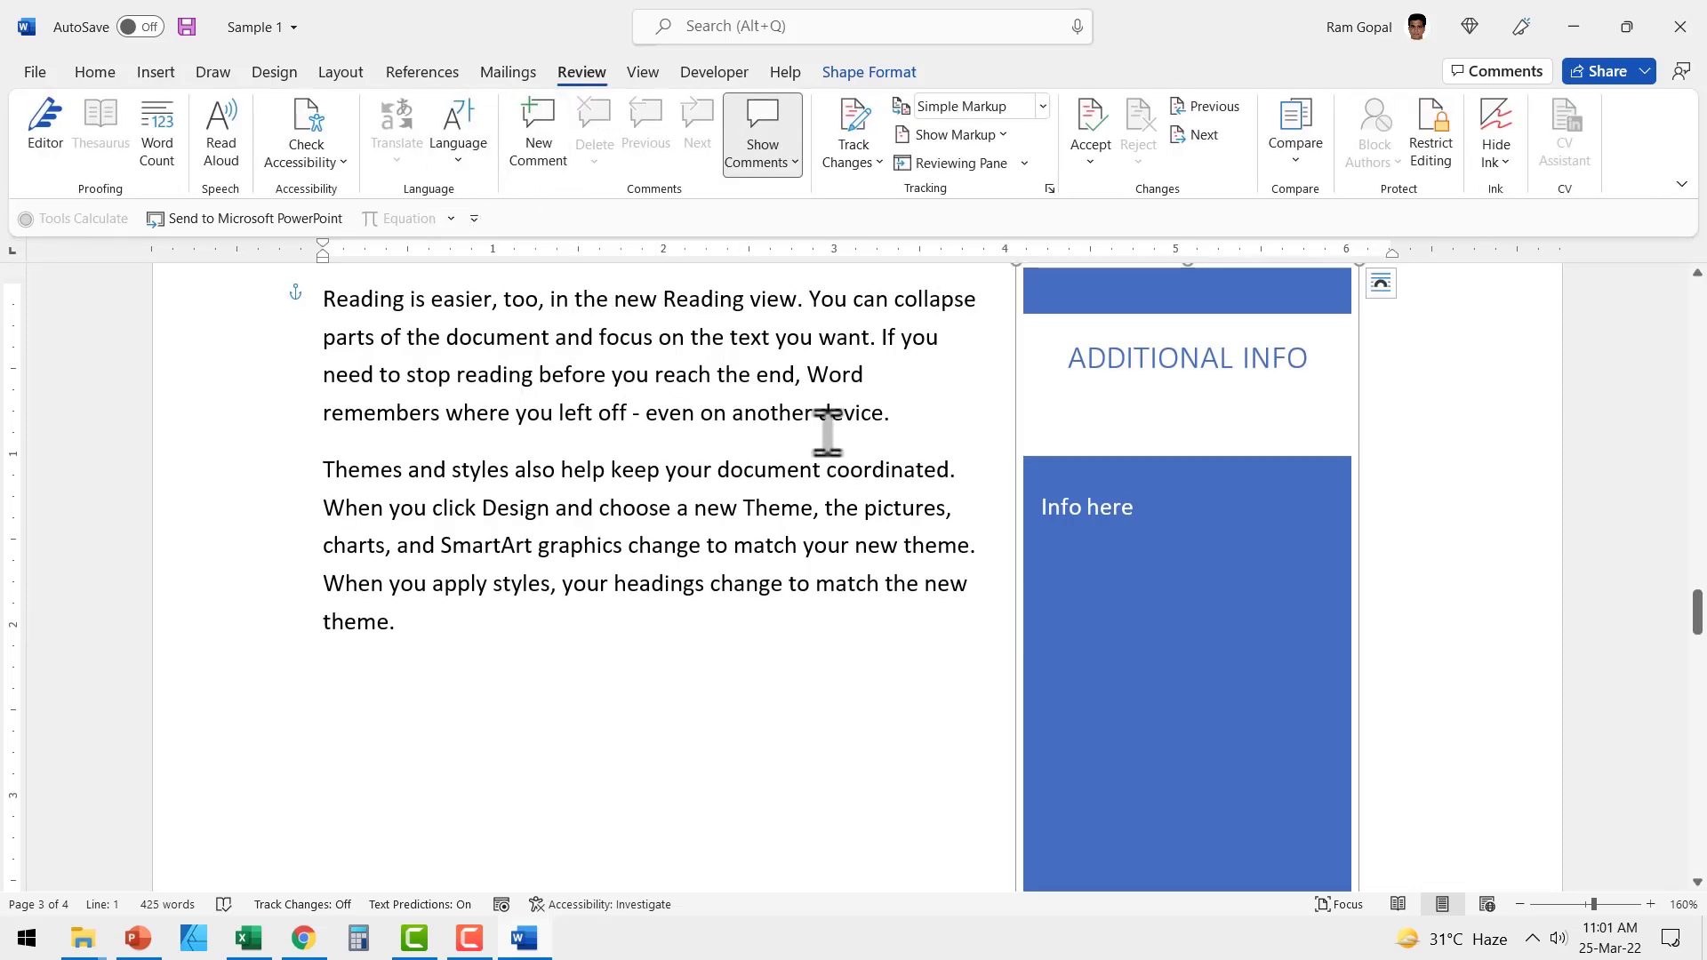
{"action": "left_click_drag", "start_coordinate": [325, 299], "coordinate": [480, 297]}
{"action": "left_click", "coordinate": [537, 133]}
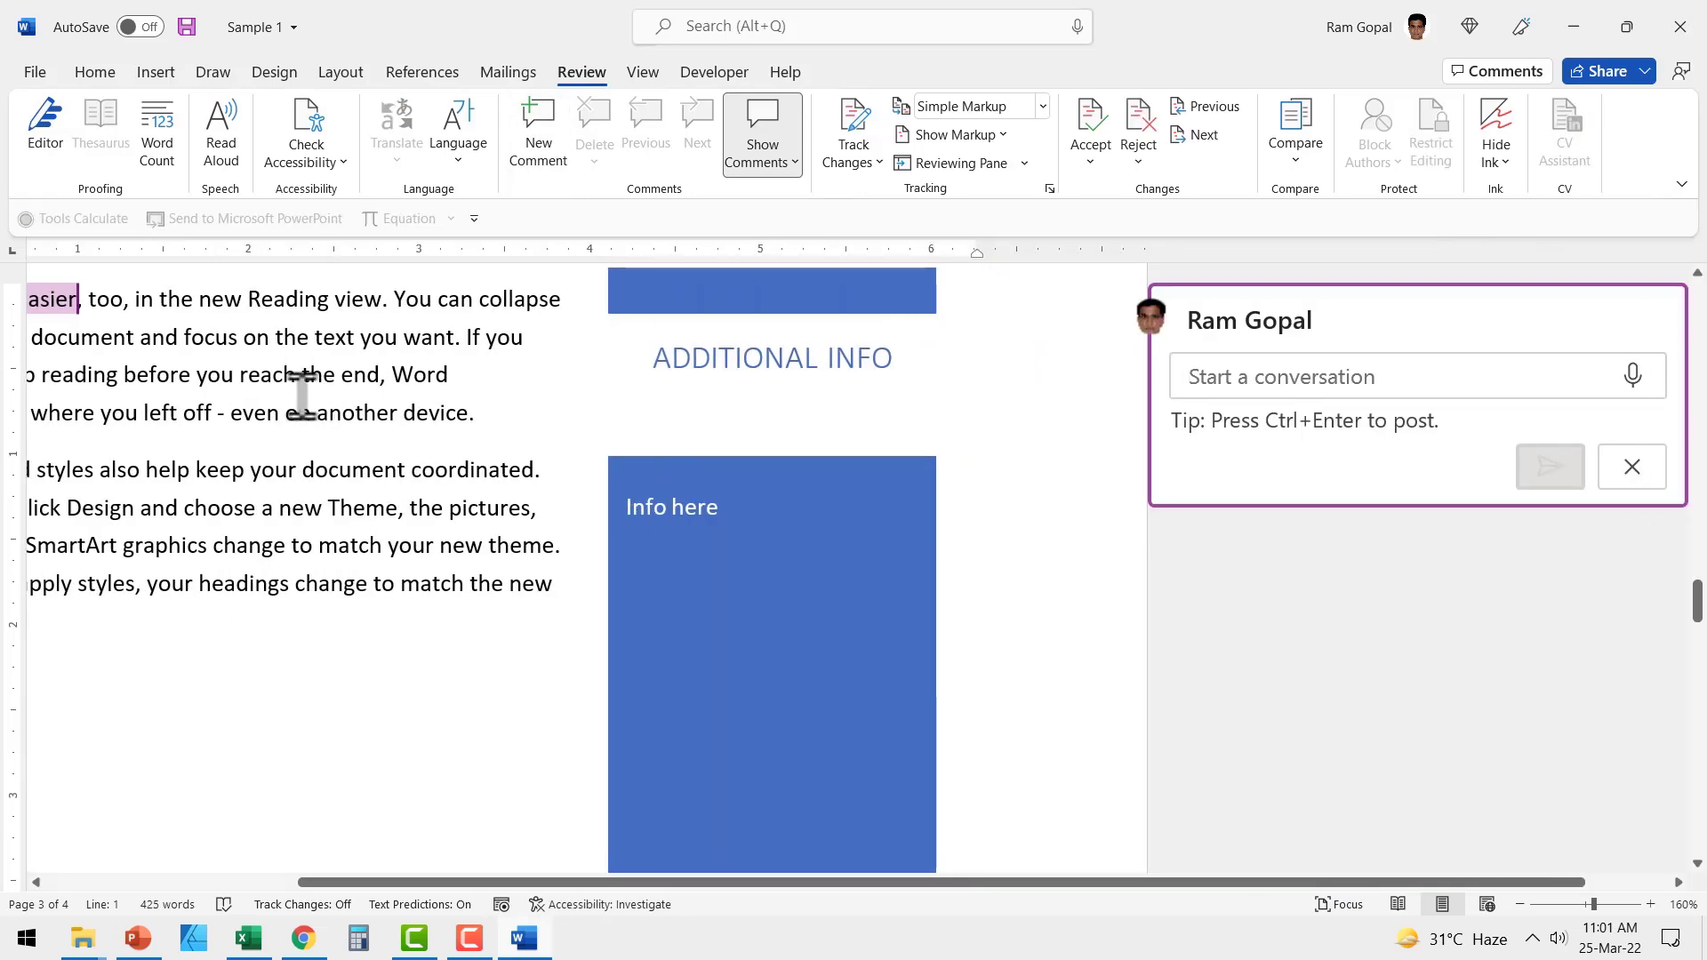
{"action": "left_click_drag", "start_coordinate": [797, 876], "coordinate": [553, 905]}
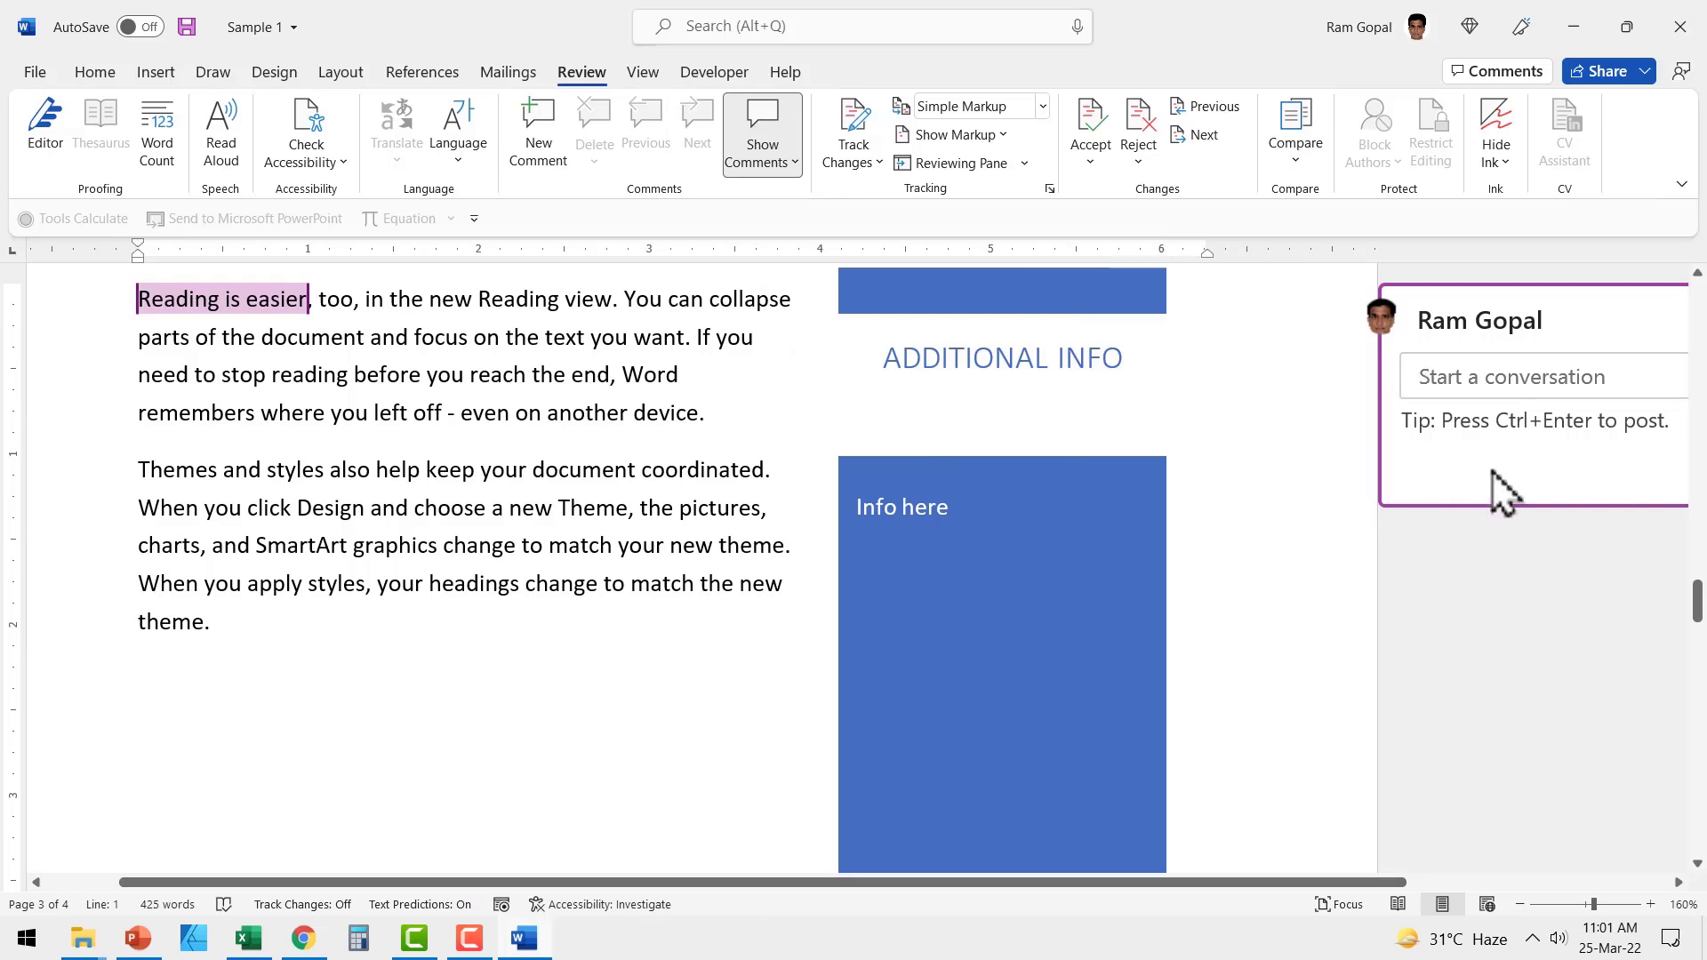
{"action": "type", "text": "My comment"}
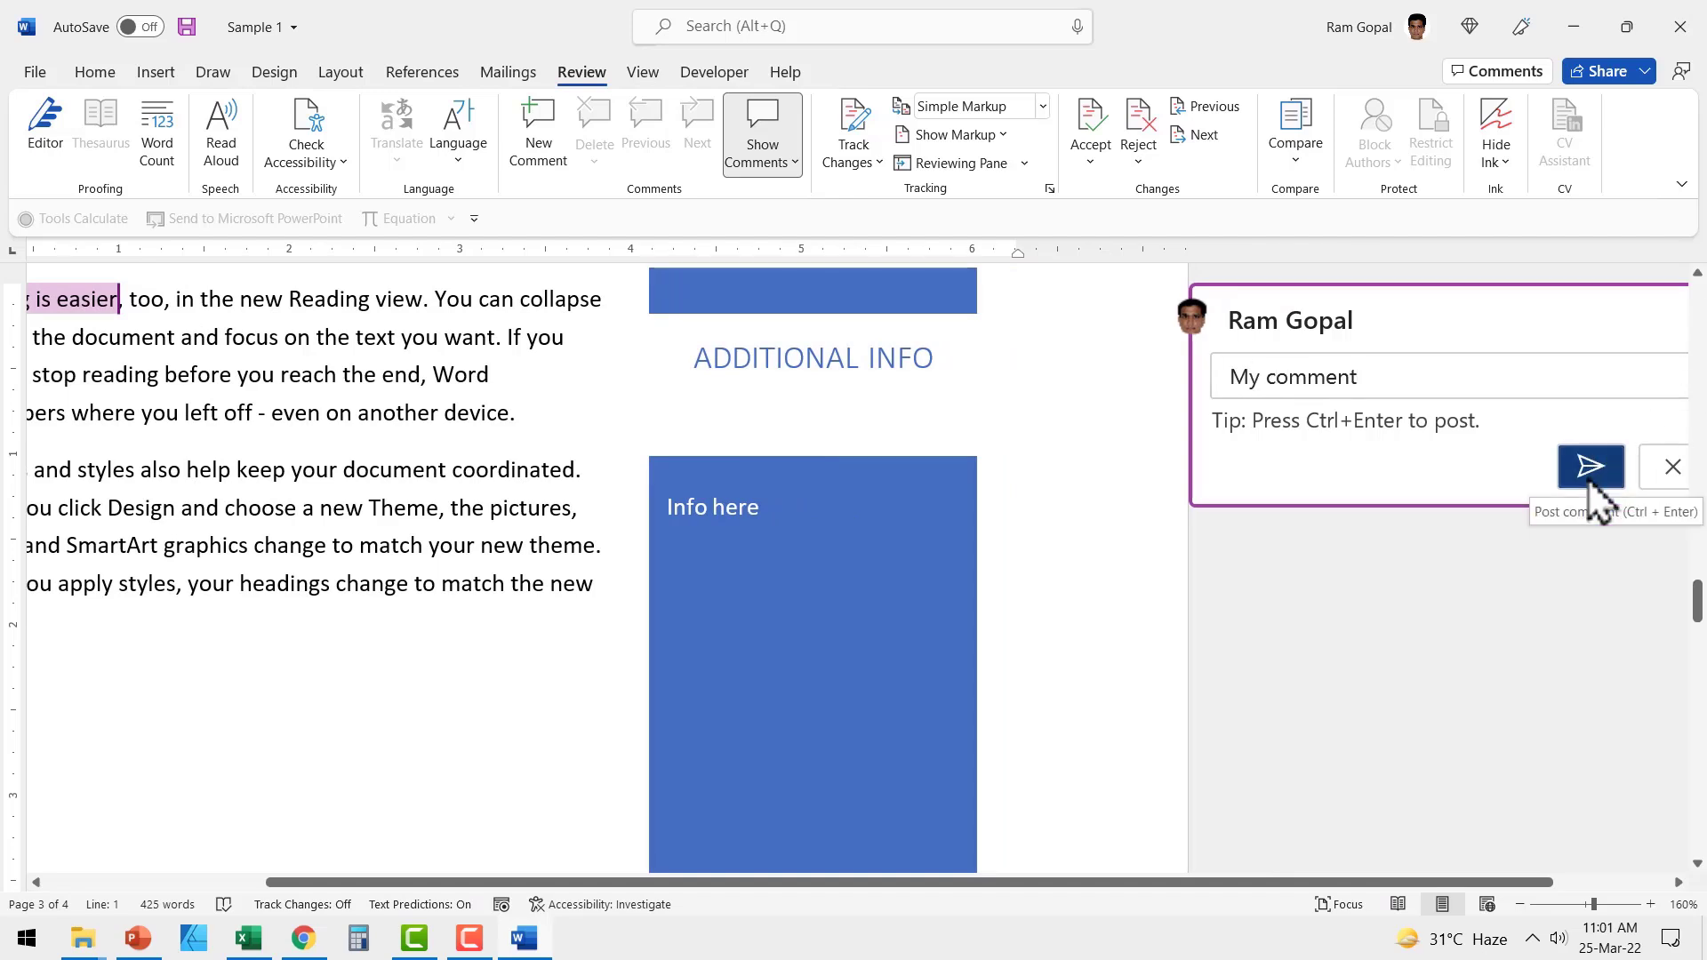
{"action": "left_click", "coordinate": [1589, 480]}
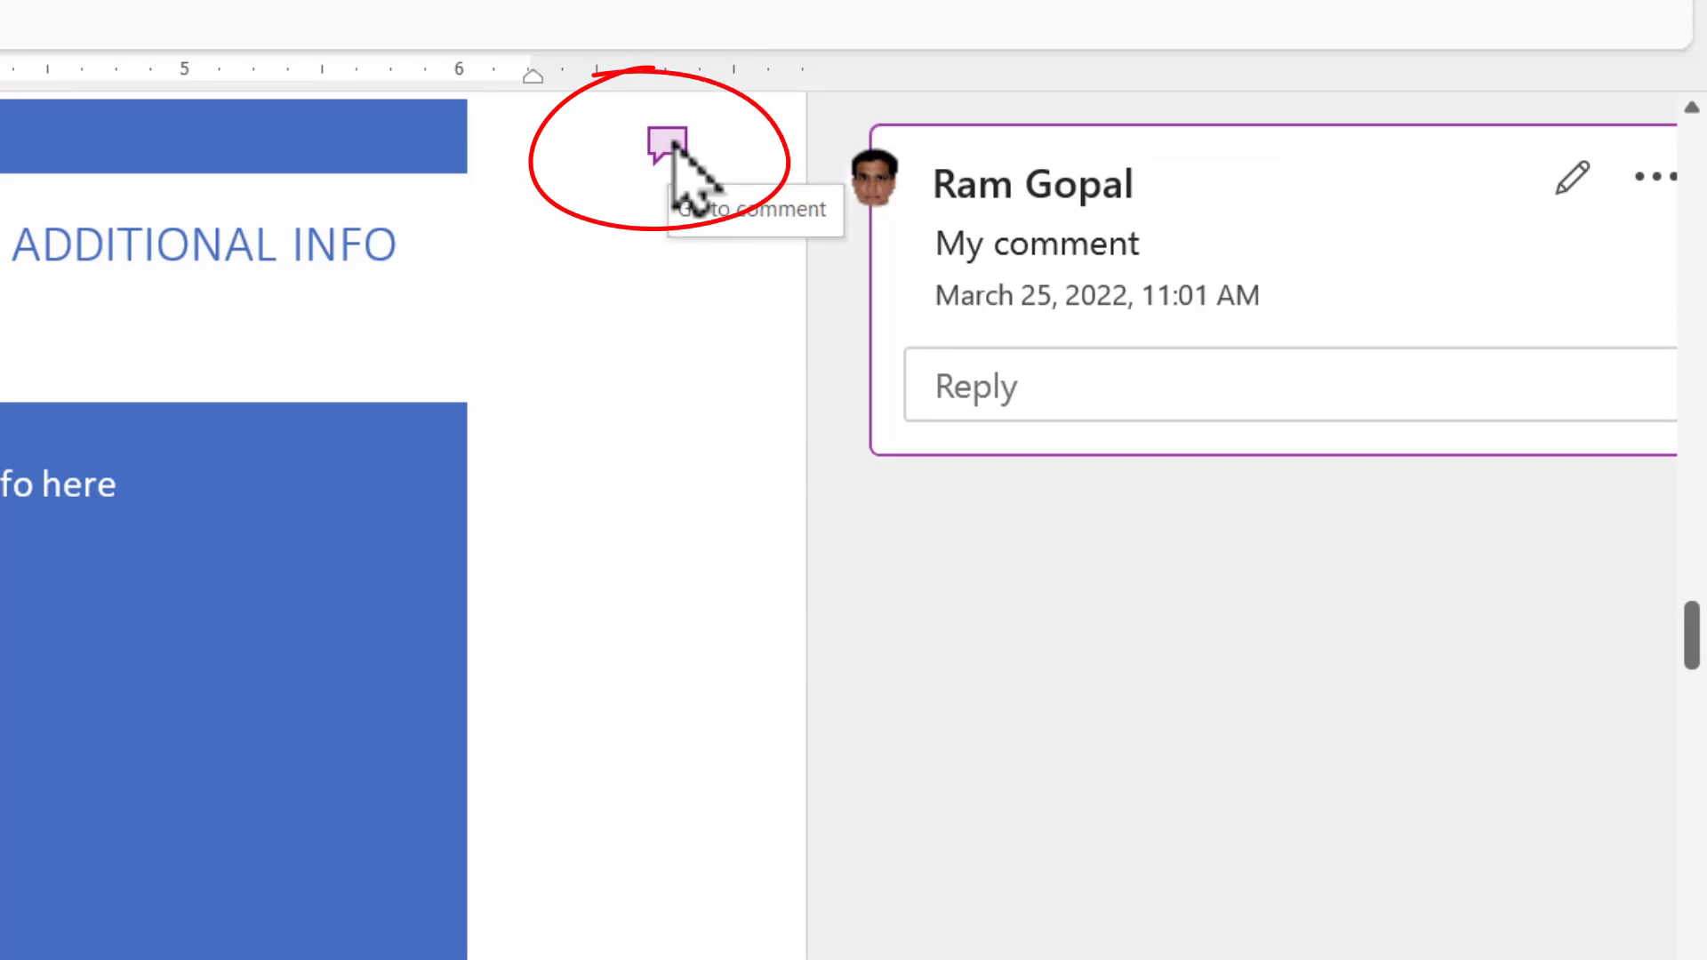
- Open the comment from its page marker and post the reply "My reply" to it
{"action": "left_click", "coordinate": [673, 147]}
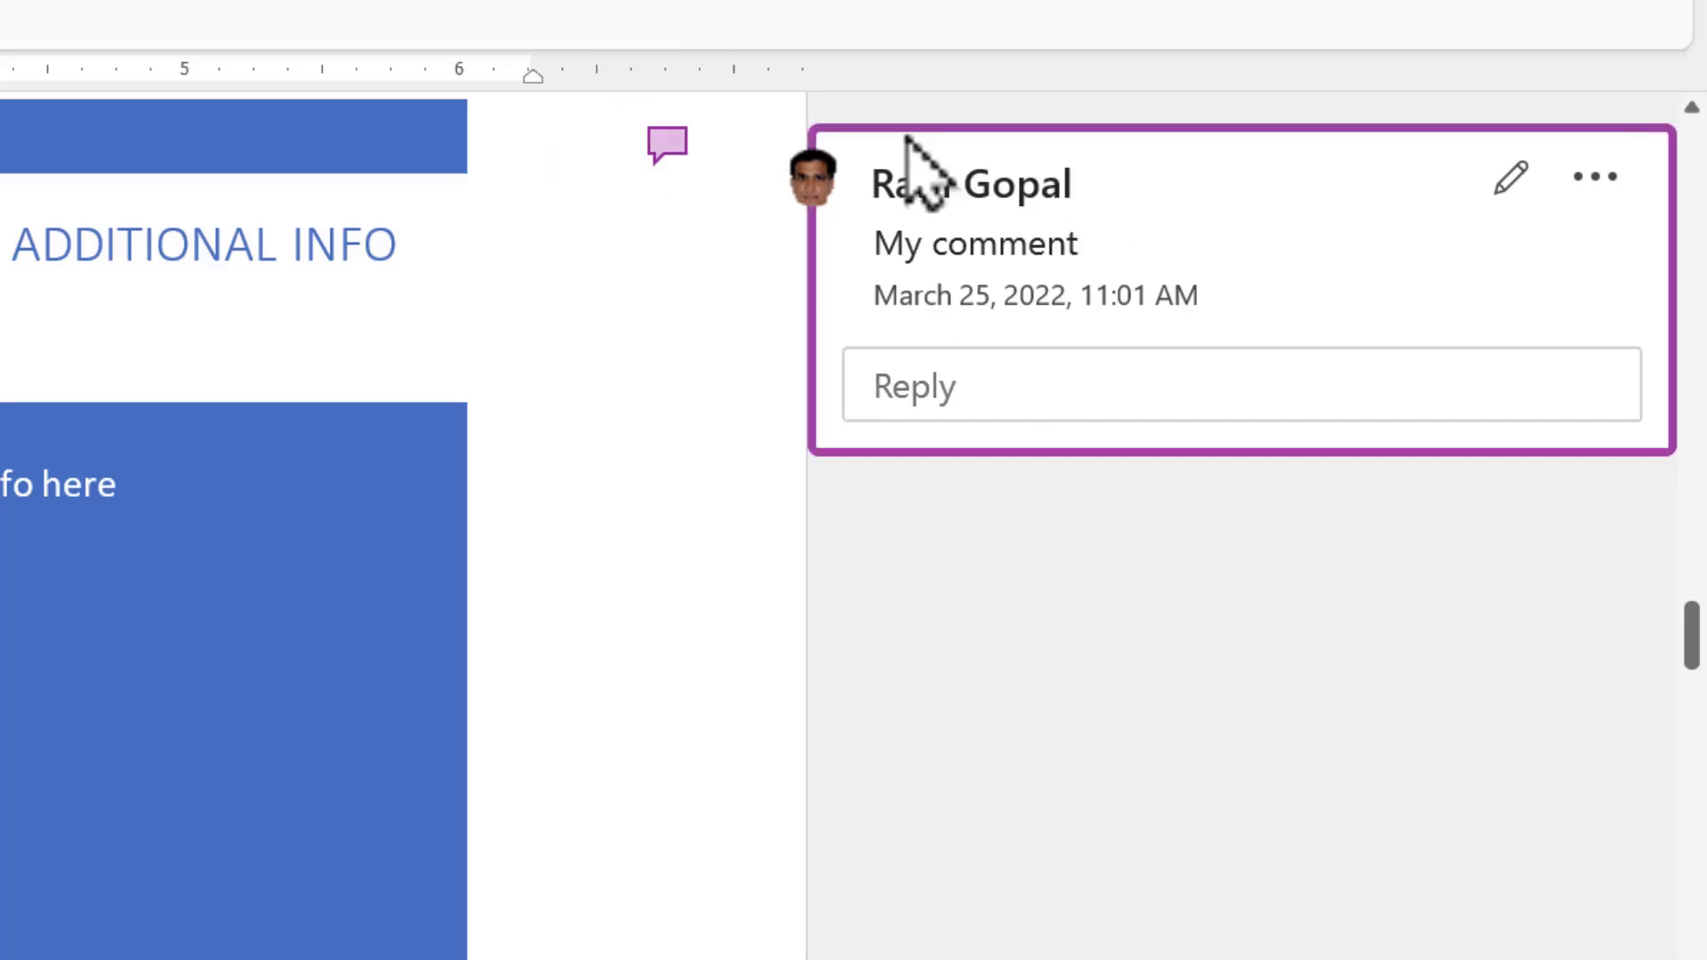
{"action": "left_click", "coordinate": [918, 391]}
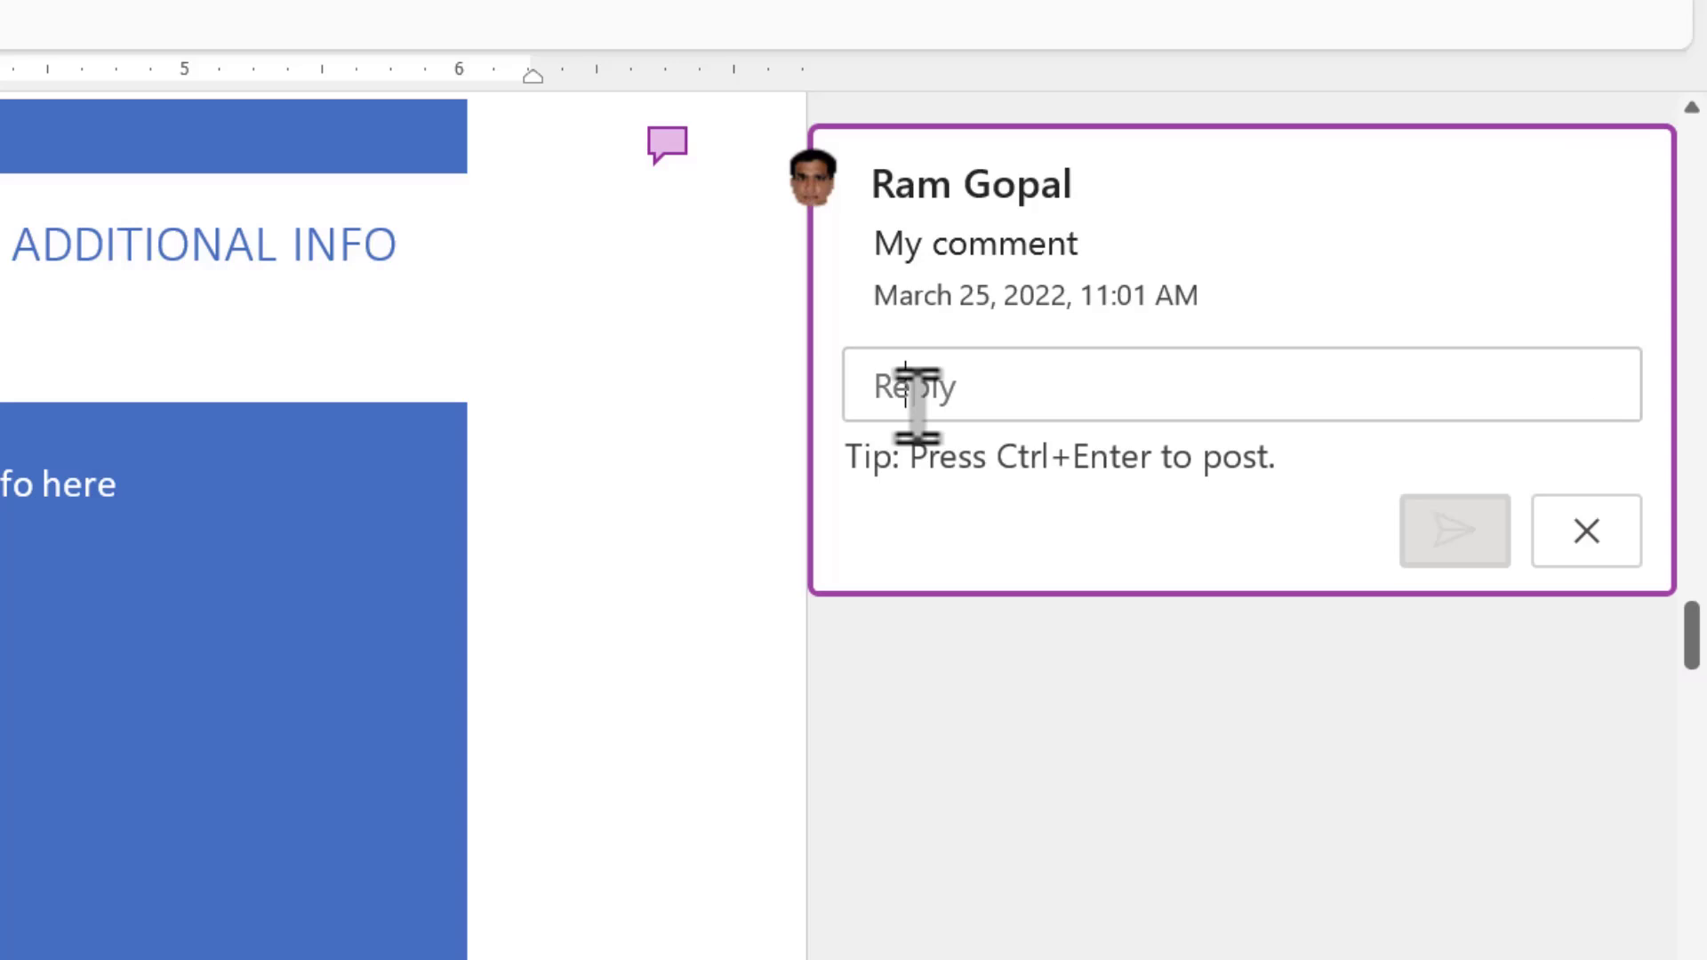
{"action": "type", "text": "My reply"}
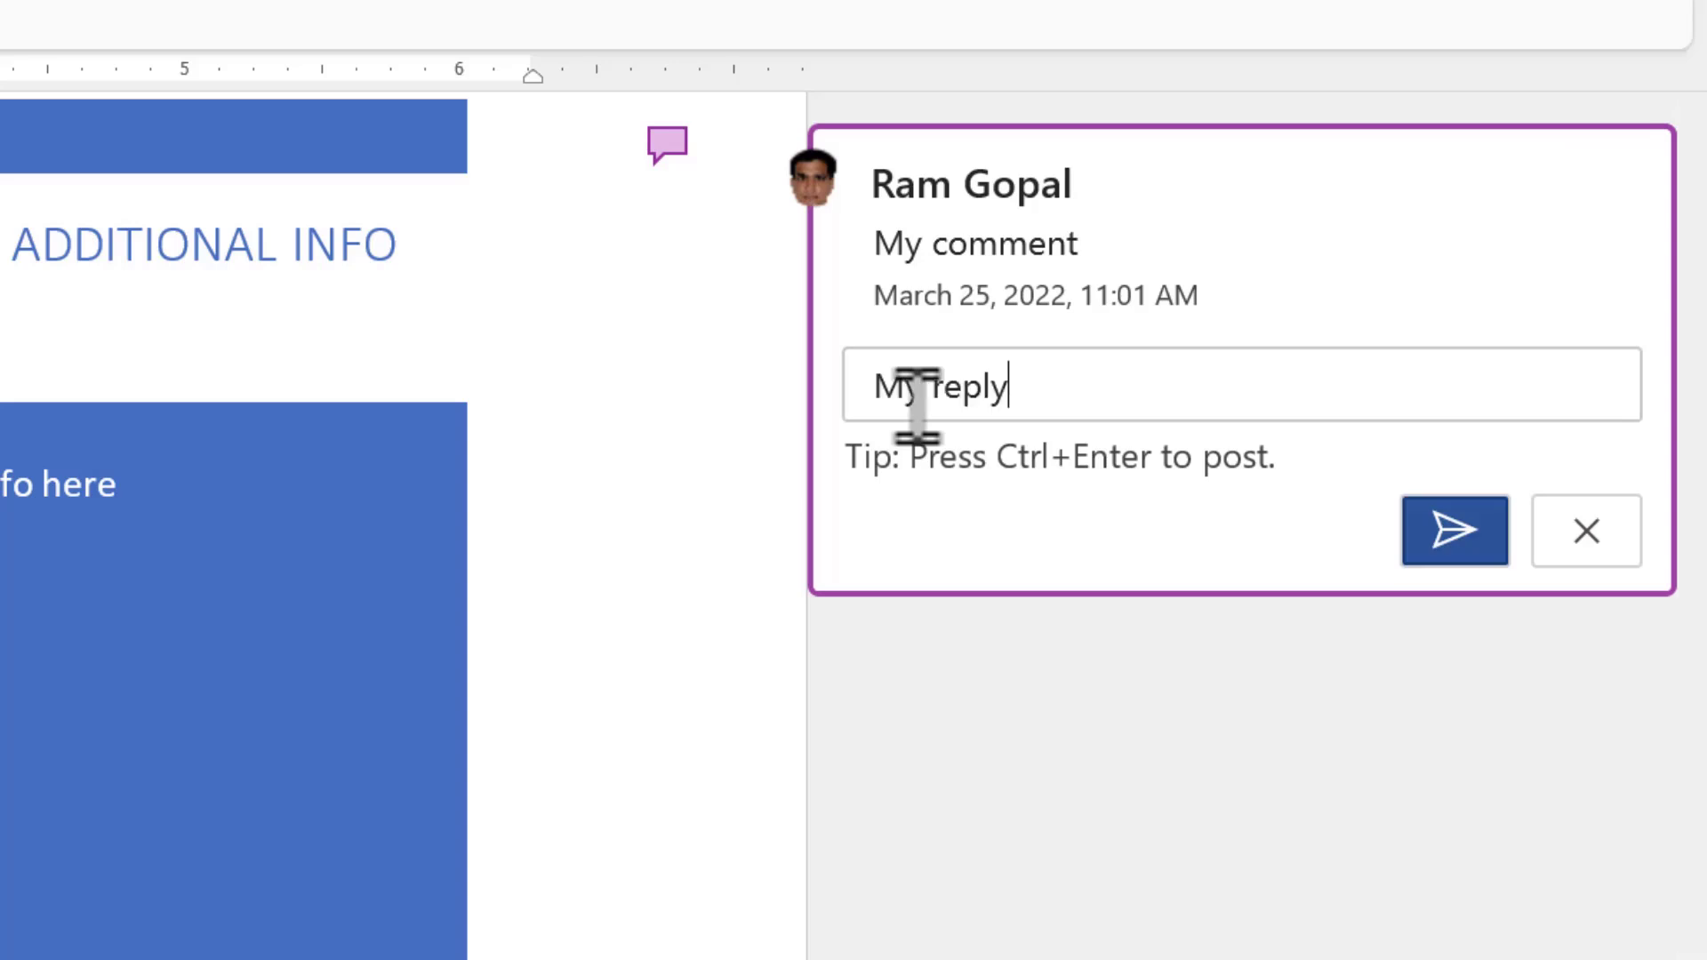
{"action": "left_click", "coordinate": [1418, 546]}
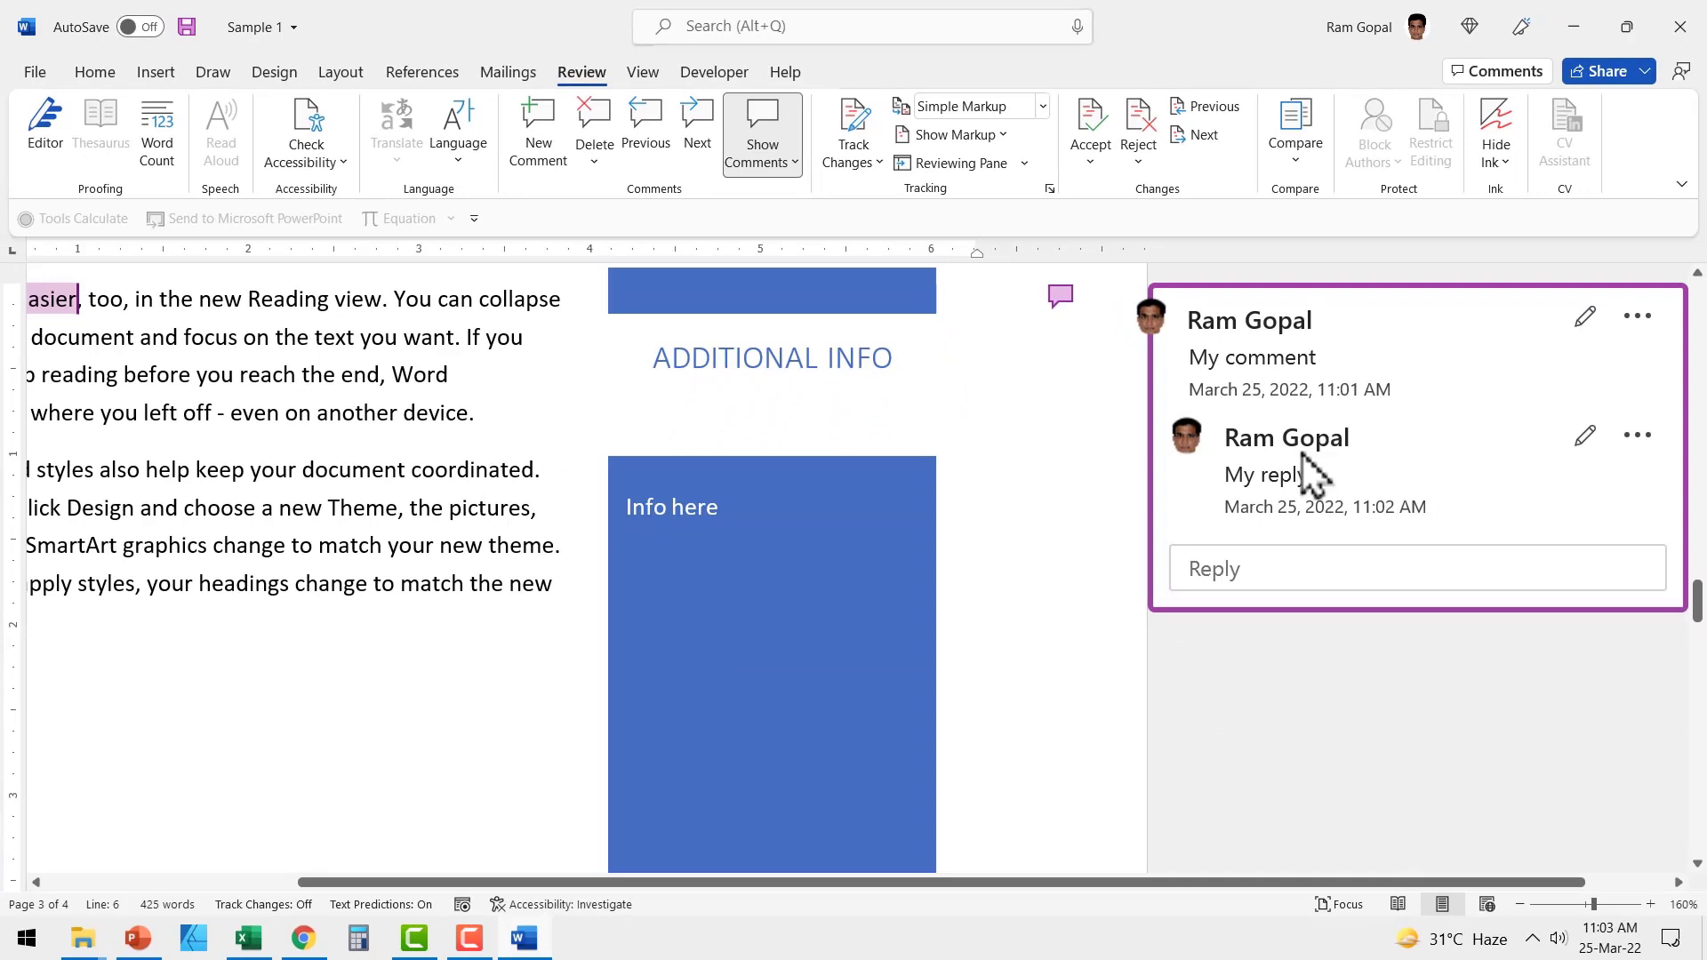
- Examine the available Save As locations, such as OneDrive and This PC, and return to the document without saving
{"action": "left_click", "coordinate": [34, 72]}
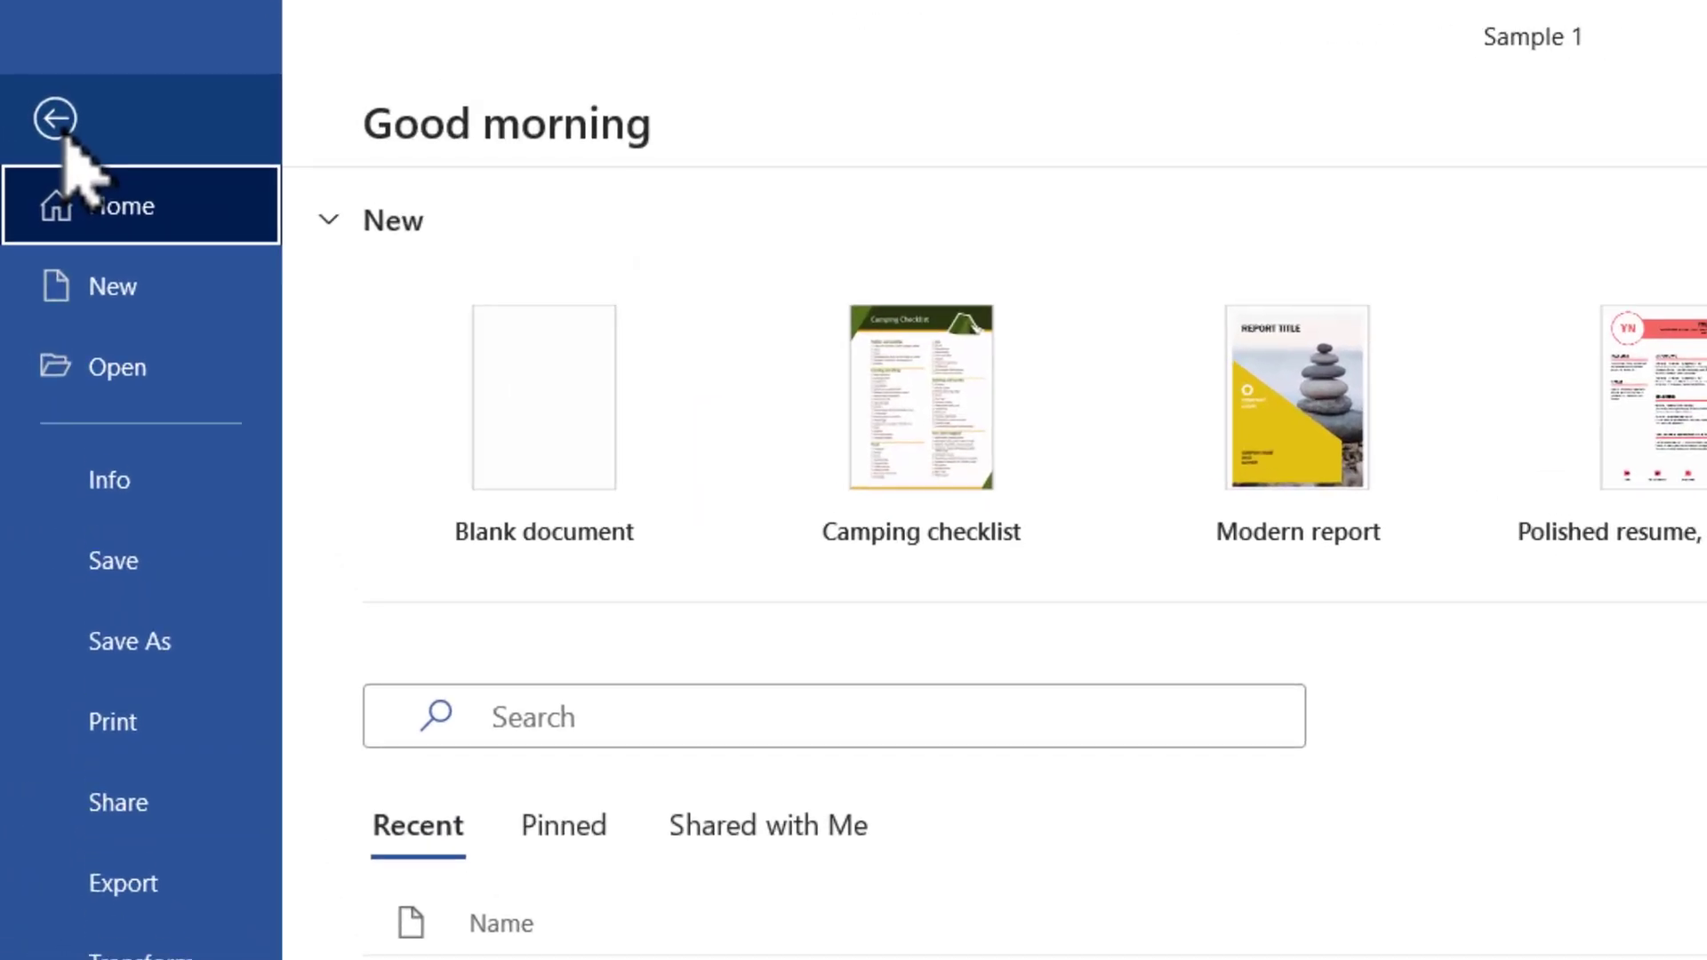
{"action": "left_click", "coordinate": [142, 647]}
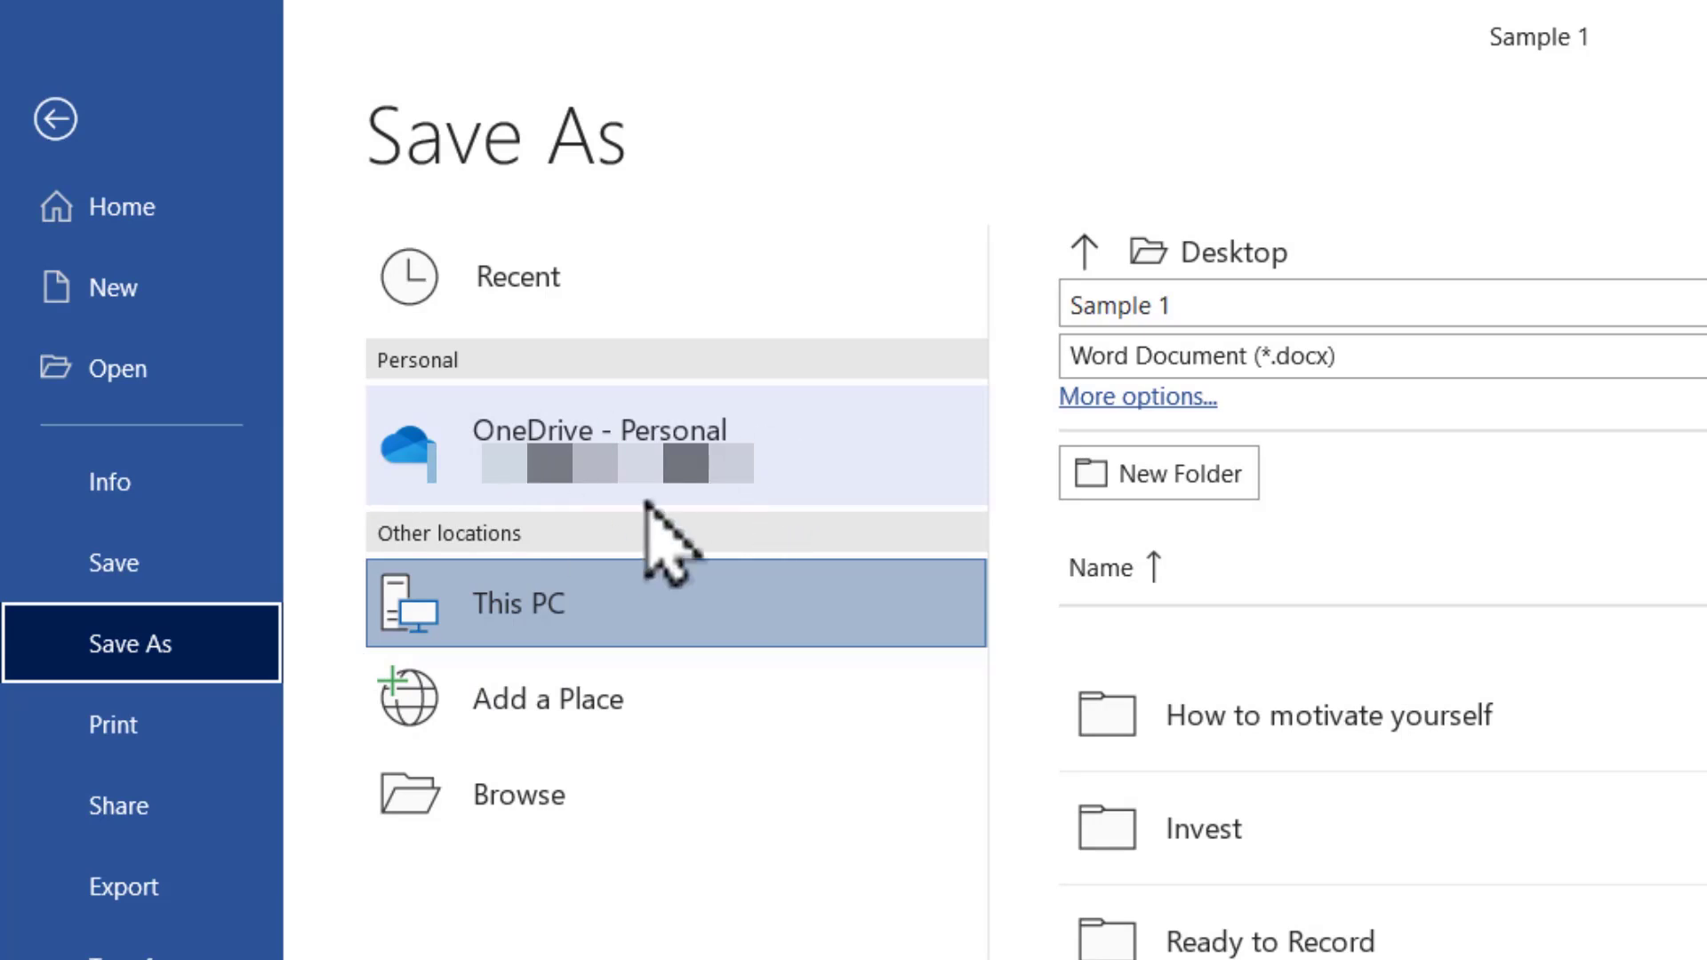
{"action": "left_click", "coordinate": [52, 120]}
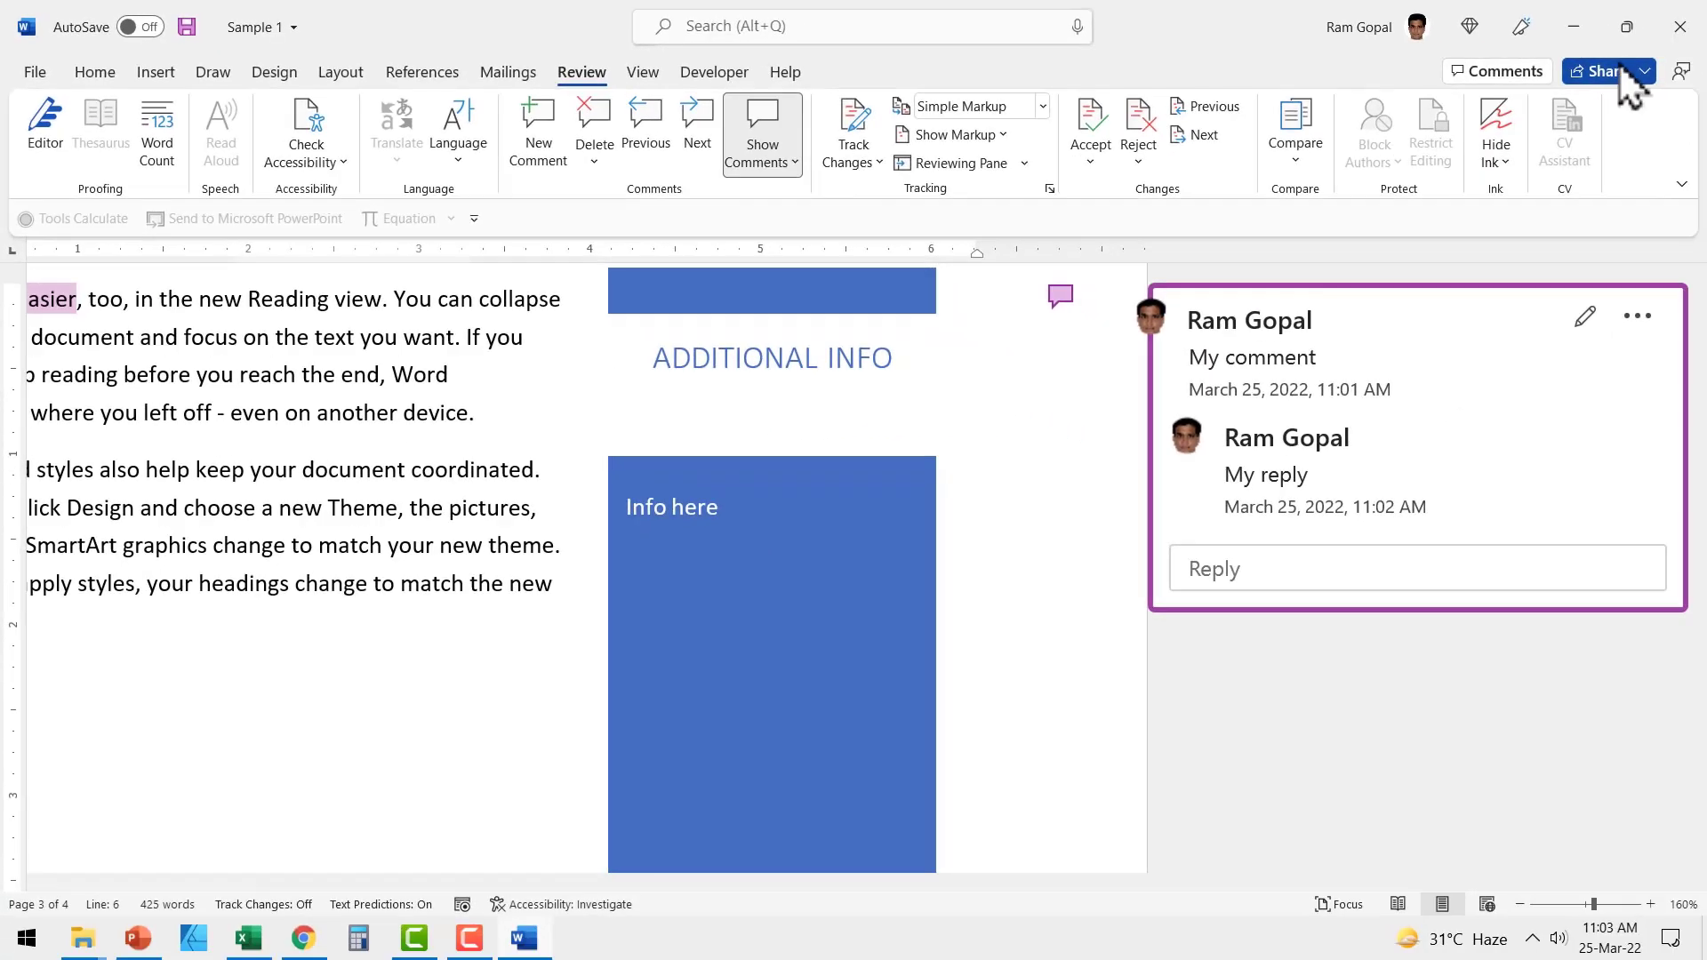
- Examine the document's sharing choices for uploading to OneDrive or attaching a copy, and close them without sharing
{"action": "left_click", "coordinate": [1614, 76]}
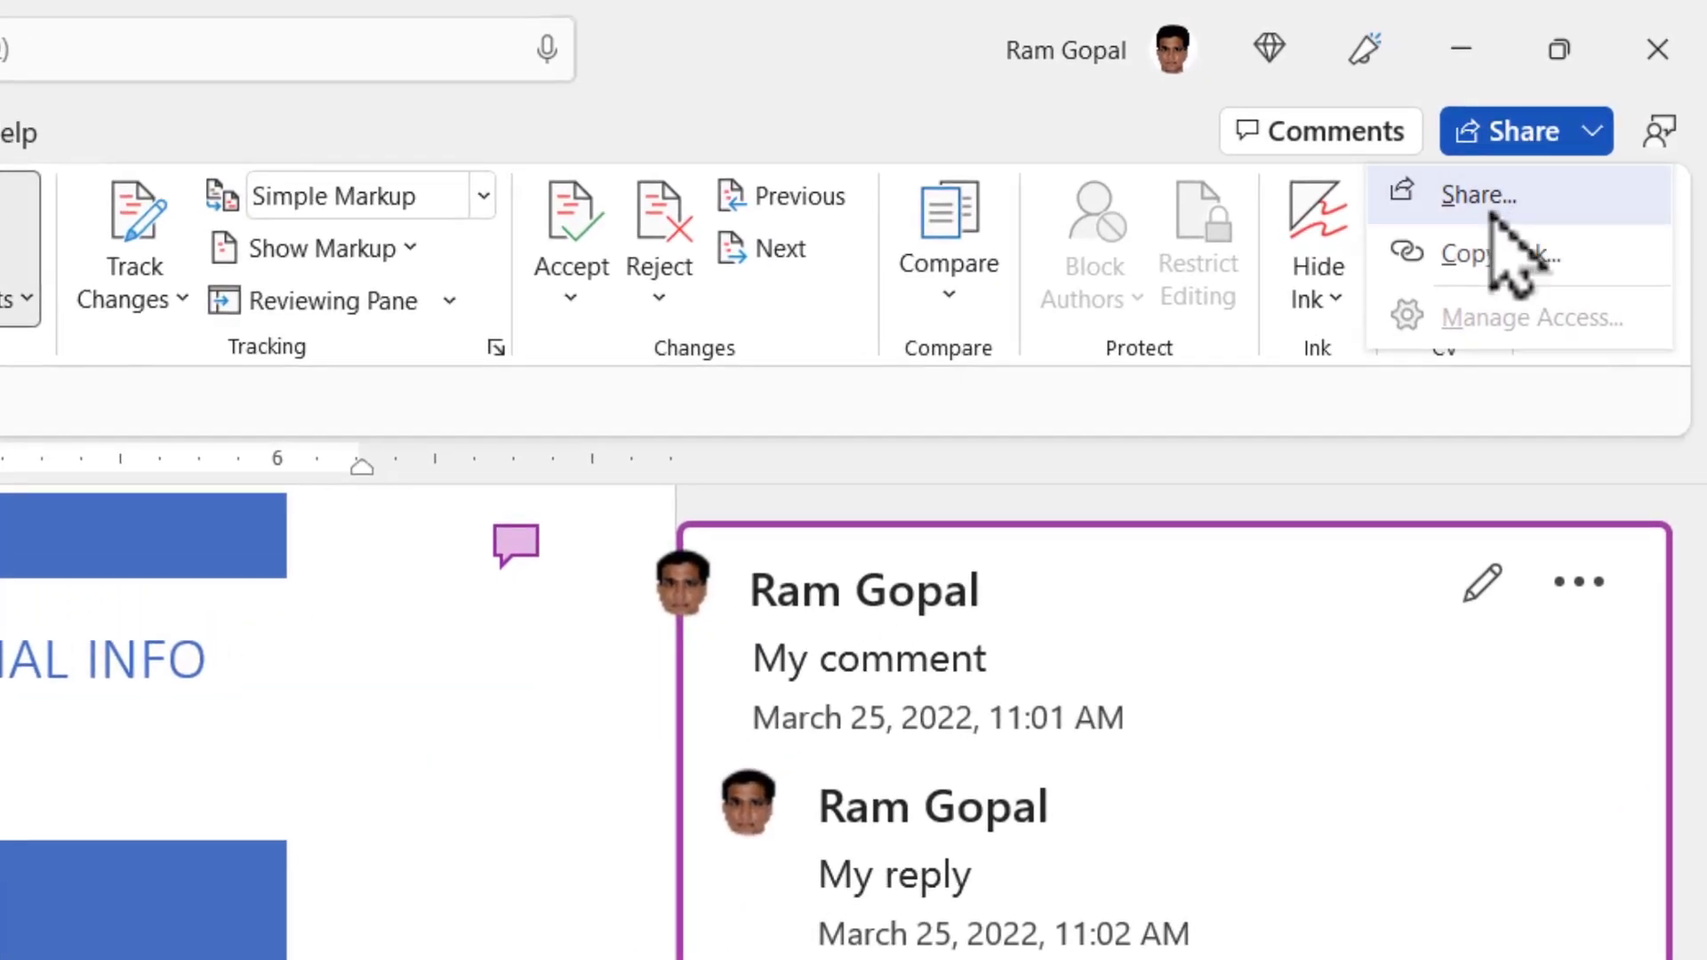
{"action": "left_click", "coordinate": [1494, 216]}
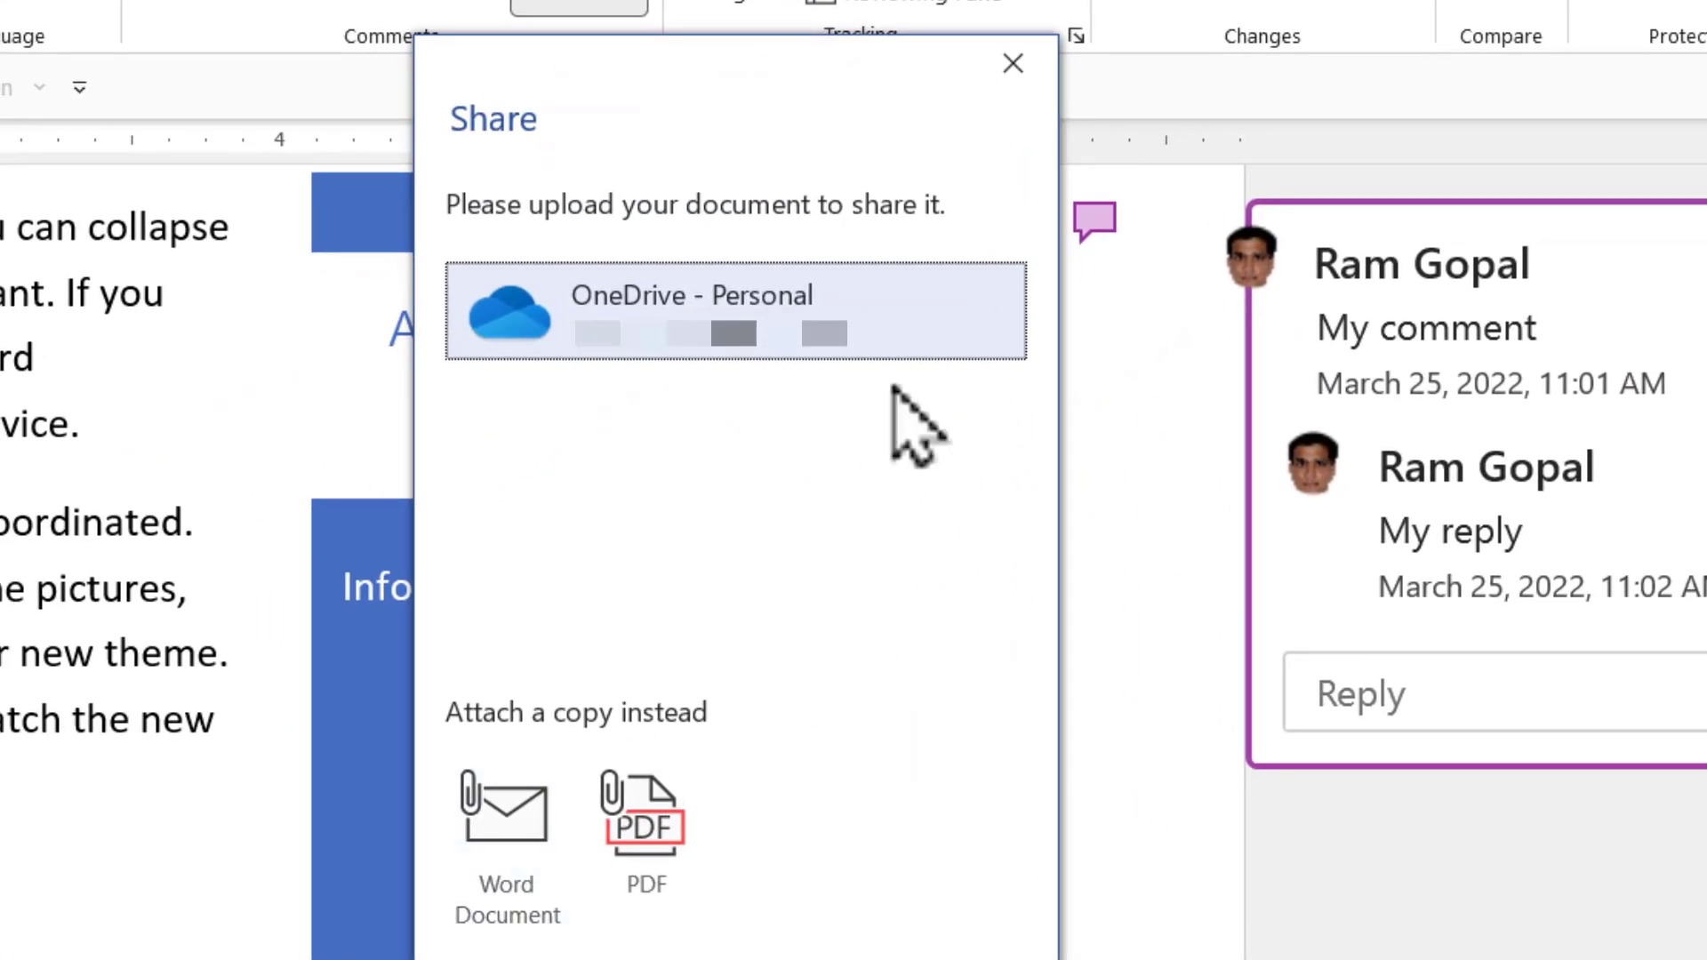
{"action": "left_click", "coordinate": [1018, 62]}
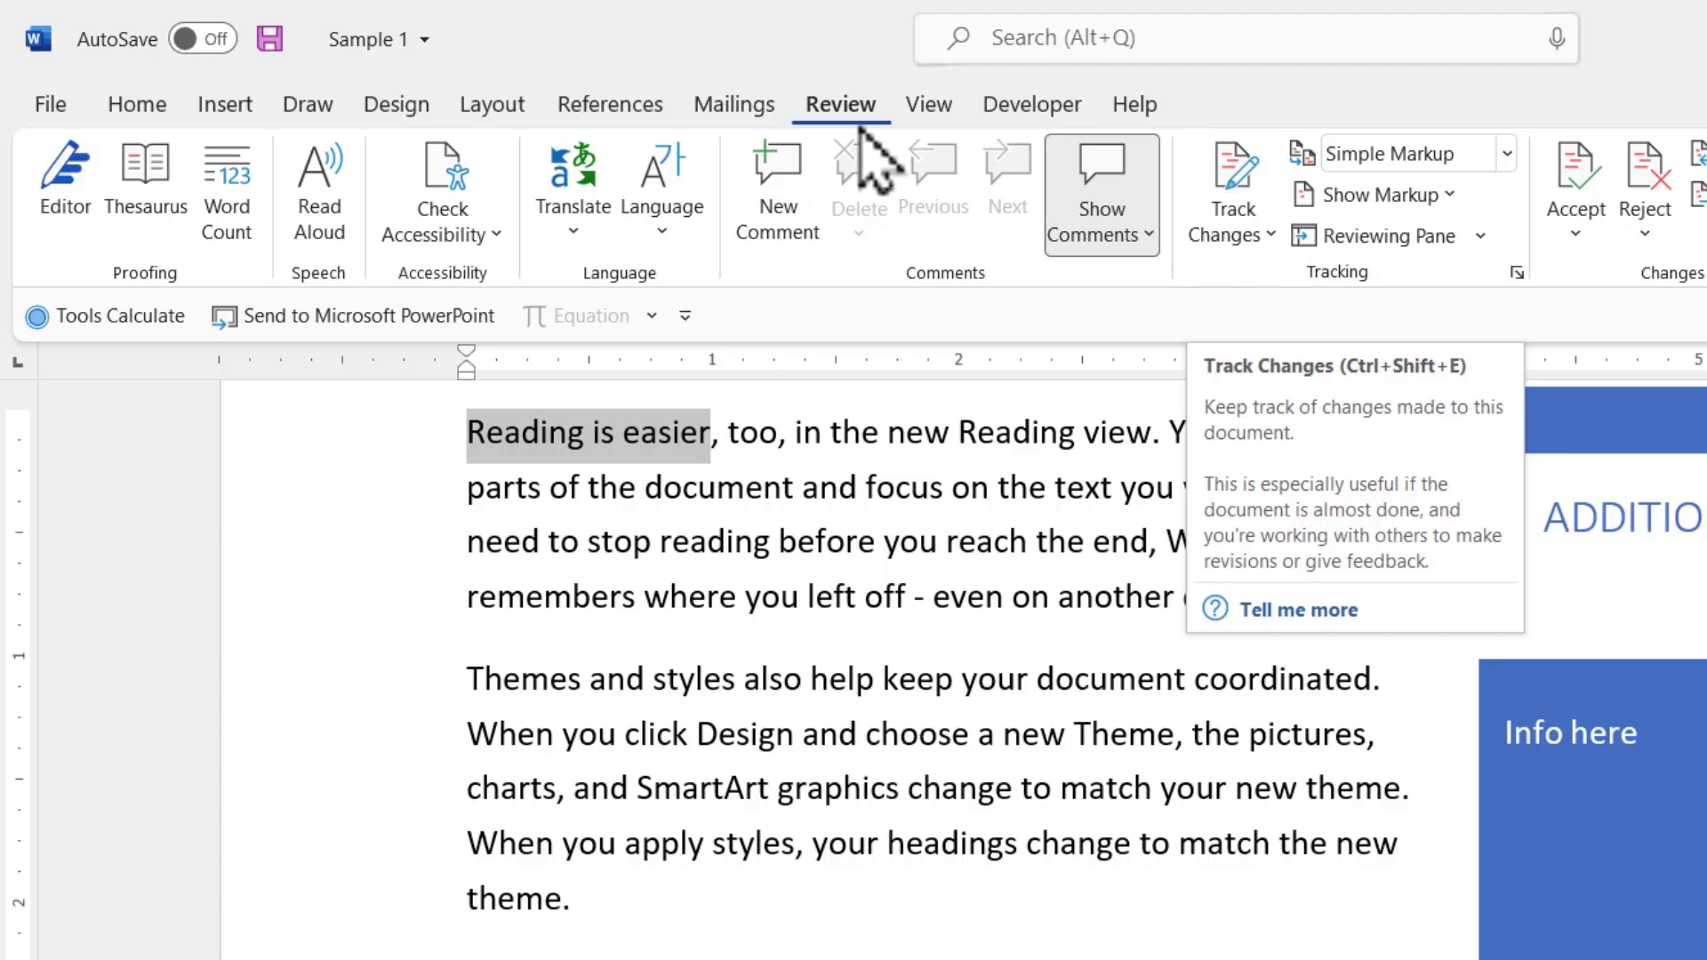
- Turn on Track Changes and delete "document and focus on the text you want" from the first paragraph
{"action": "left_click", "coordinate": [1236, 214]}
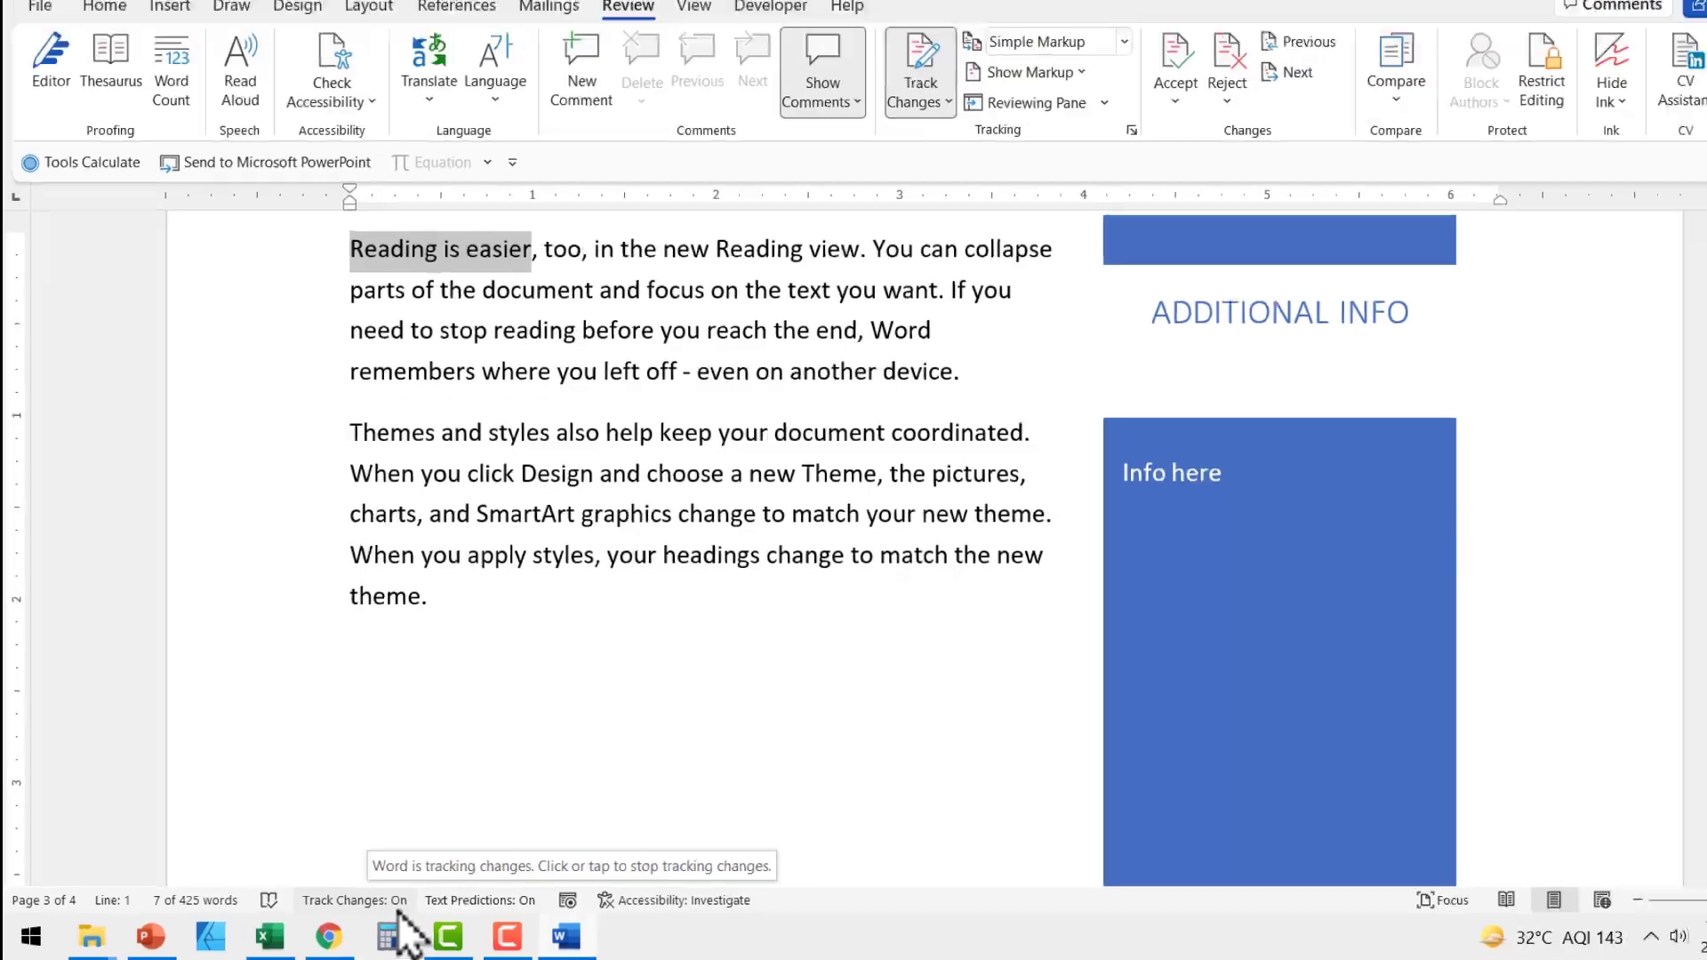
{"action": "left_click_drag", "start_coordinate": [446, 337], "coordinate": [869, 337]}
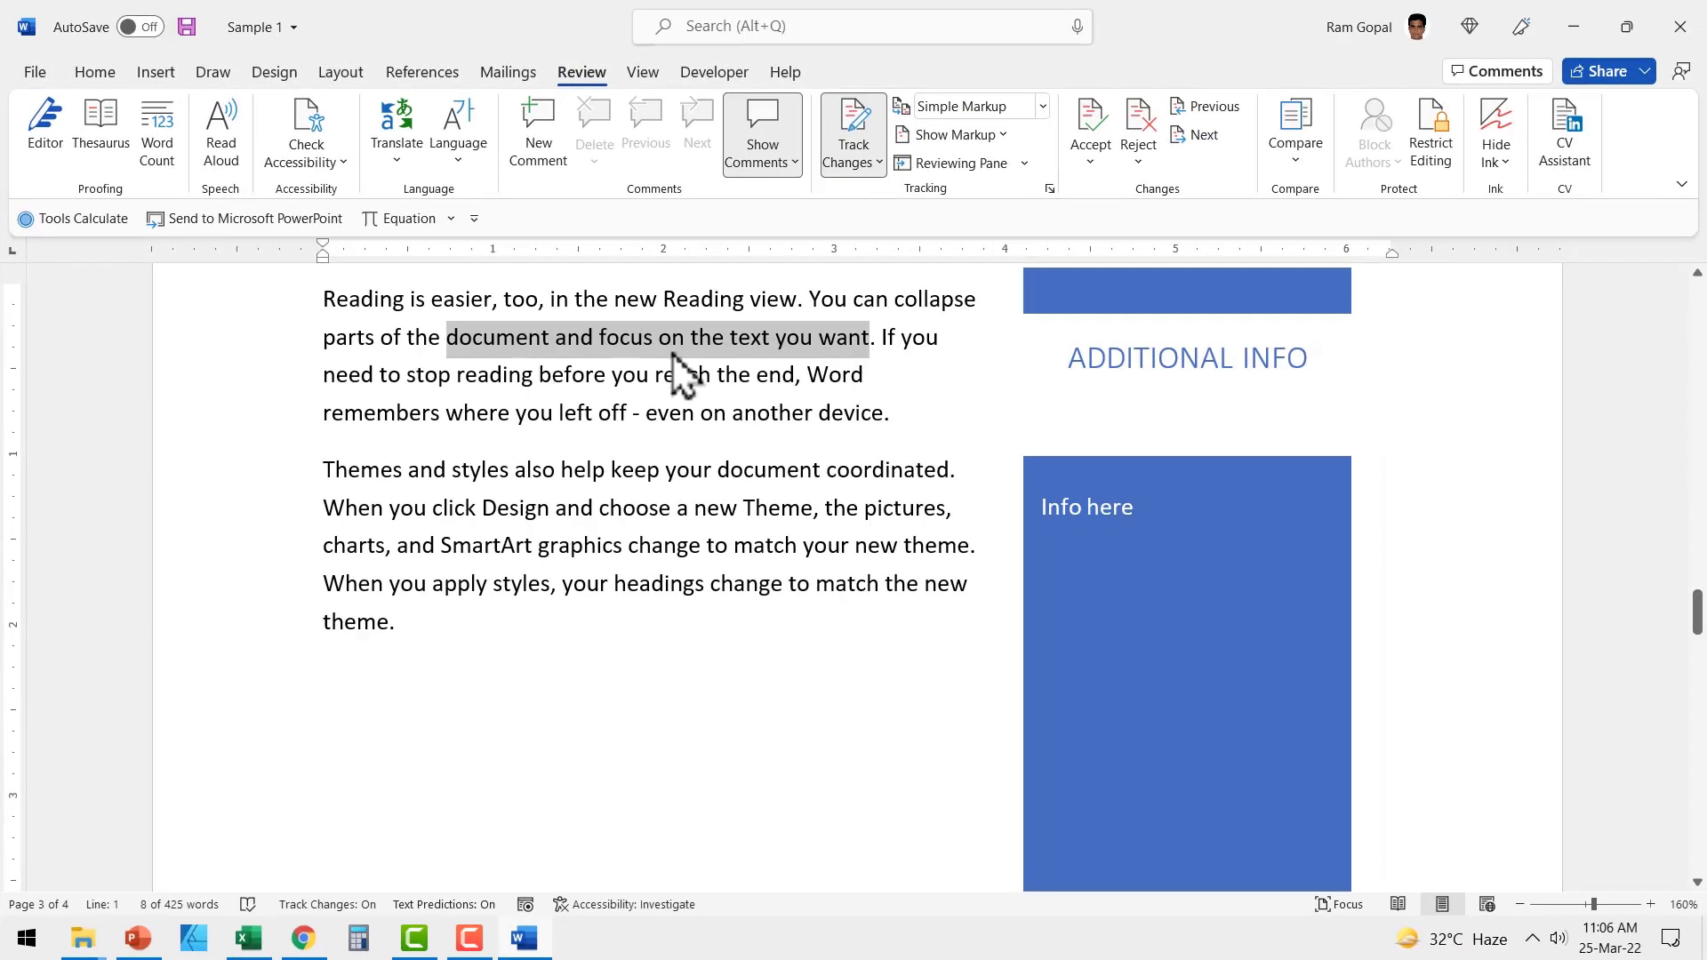
{"action": "key", "text": "Delete"}
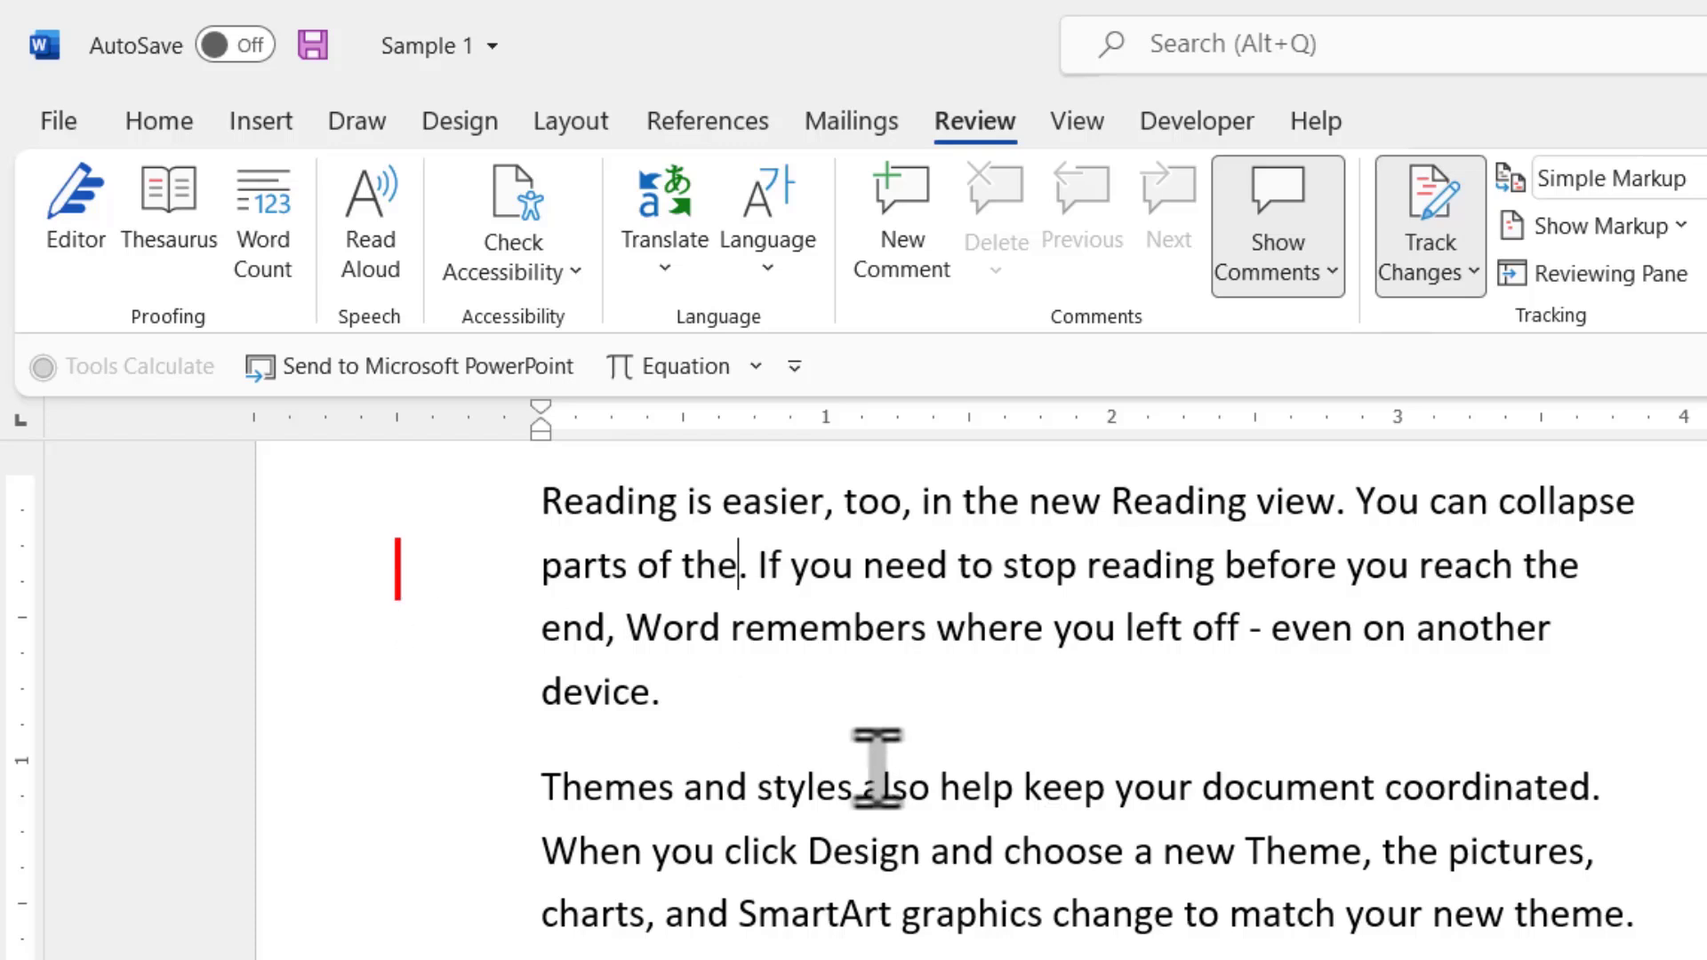
- Switch the markup display to All Markup and insert "(write it this way)" before "If you need" in the first paragraph
{"action": "left_click", "coordinate": [400, 569]}
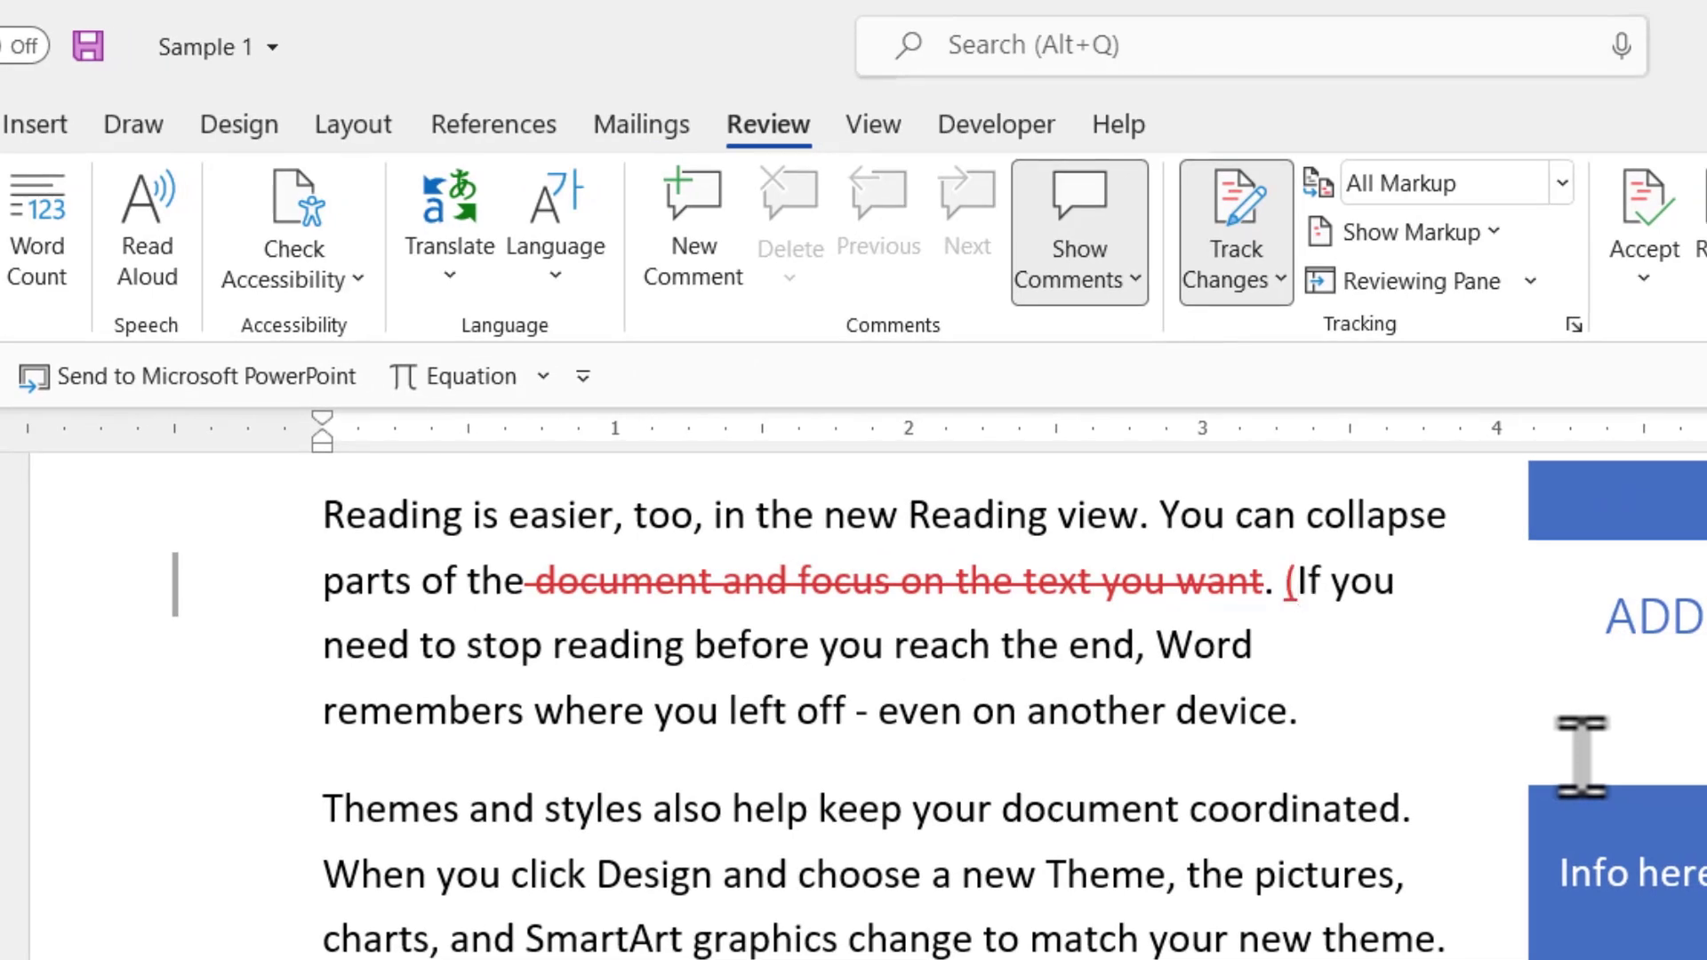
{"action": "type", "text": "rite it this way"}
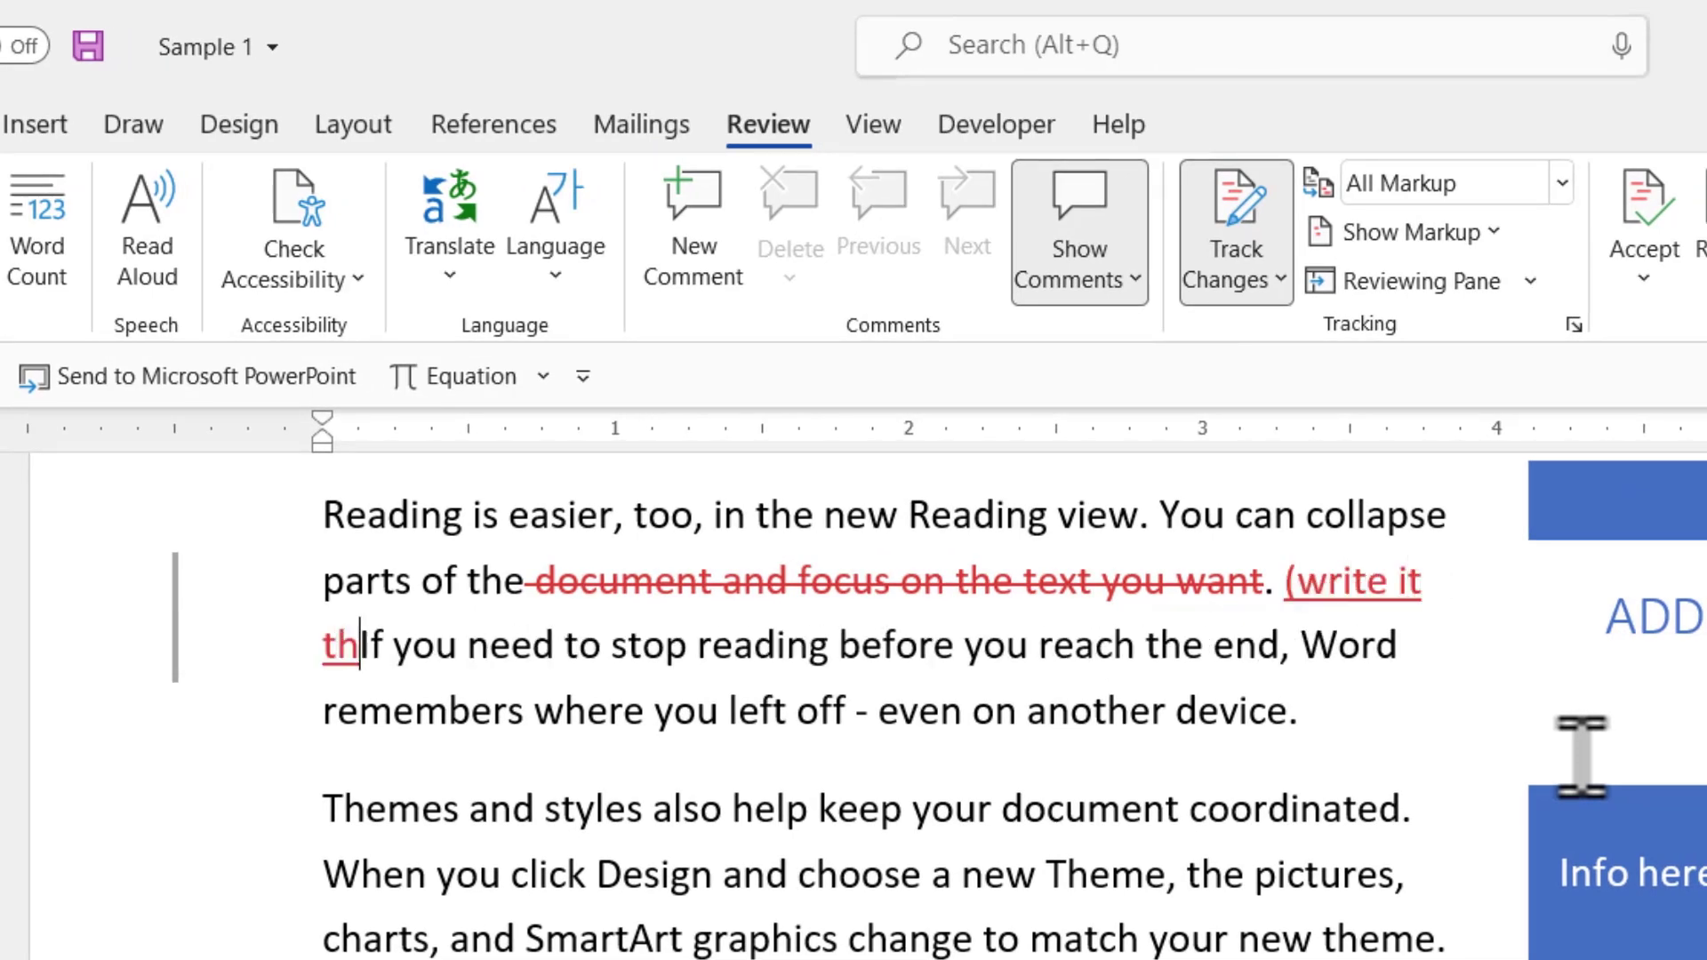
{"action": "type", "text": ")"}
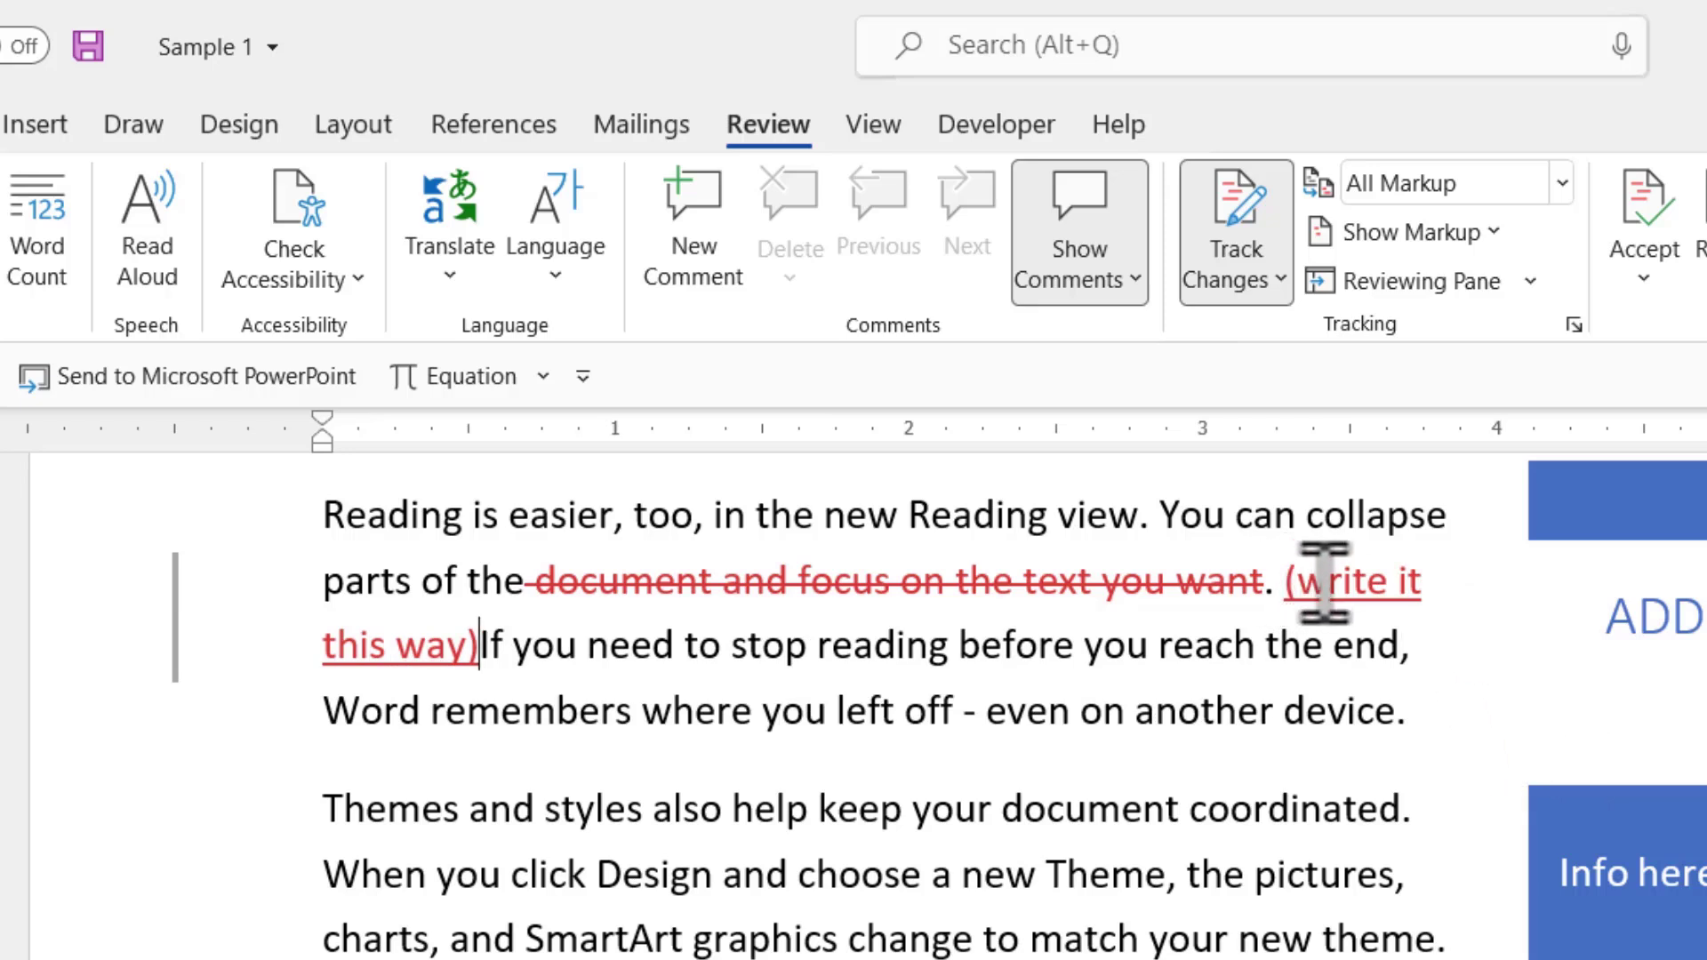
- Accept all tracked changes in the document and undo the acceptance
{"action": "mouse_move", "coordinate": [1314, 587]}
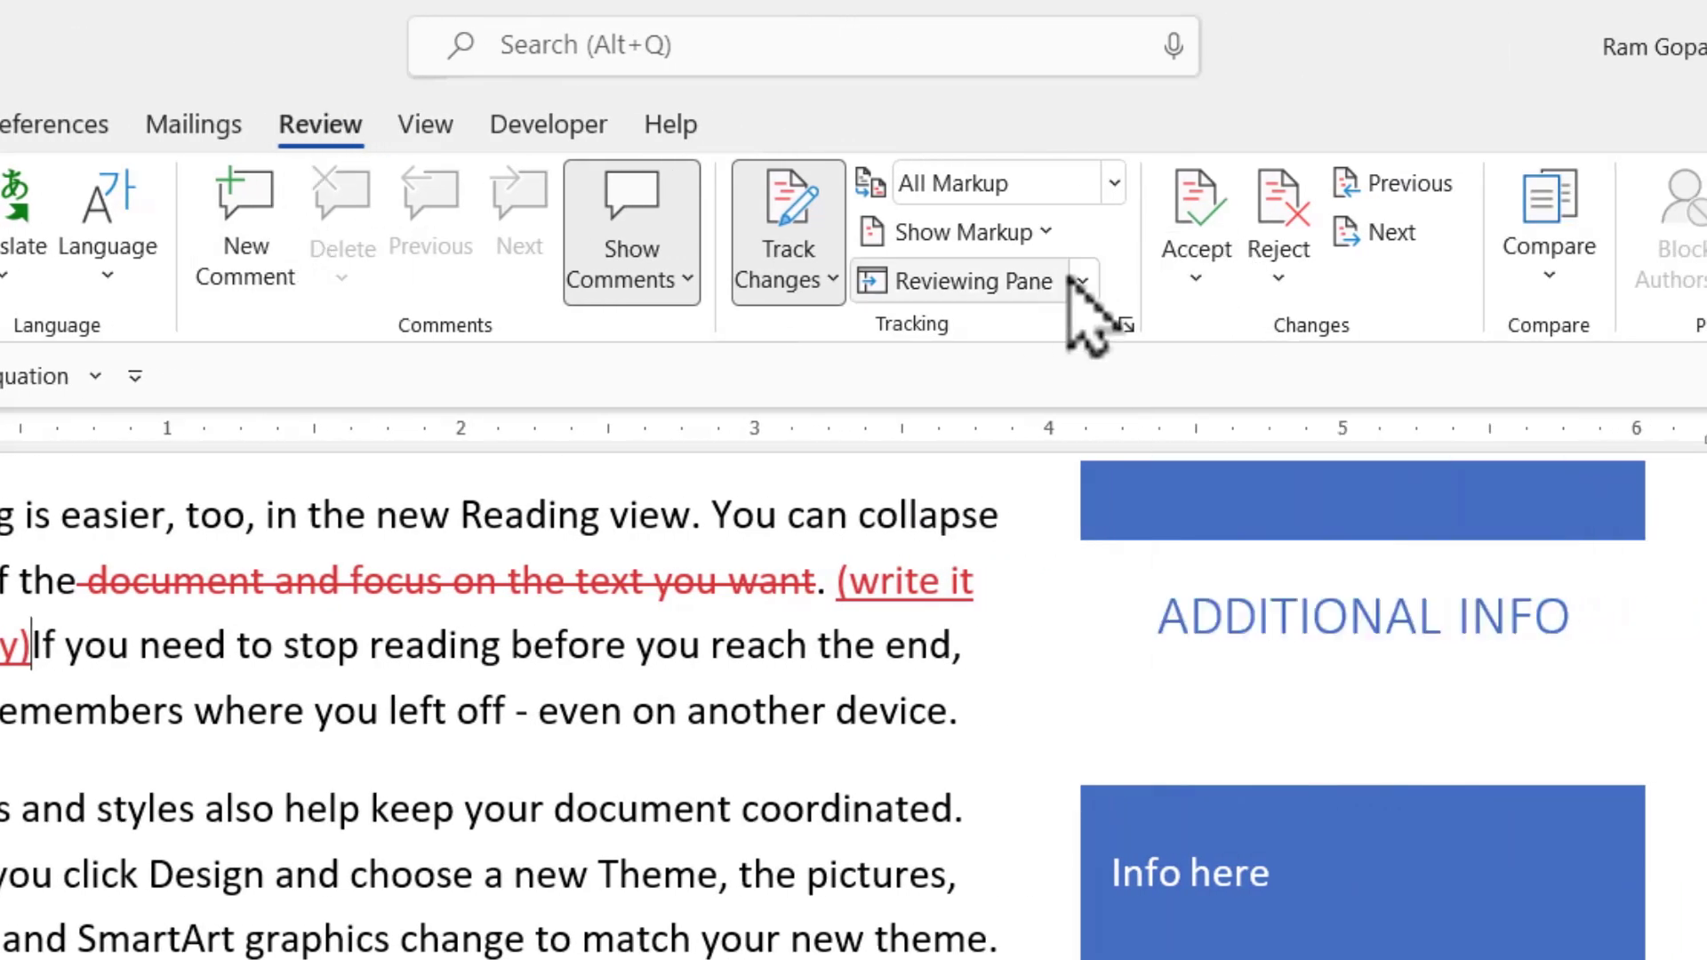
{"action": "left_click", "coordinate": [1196, 281]}
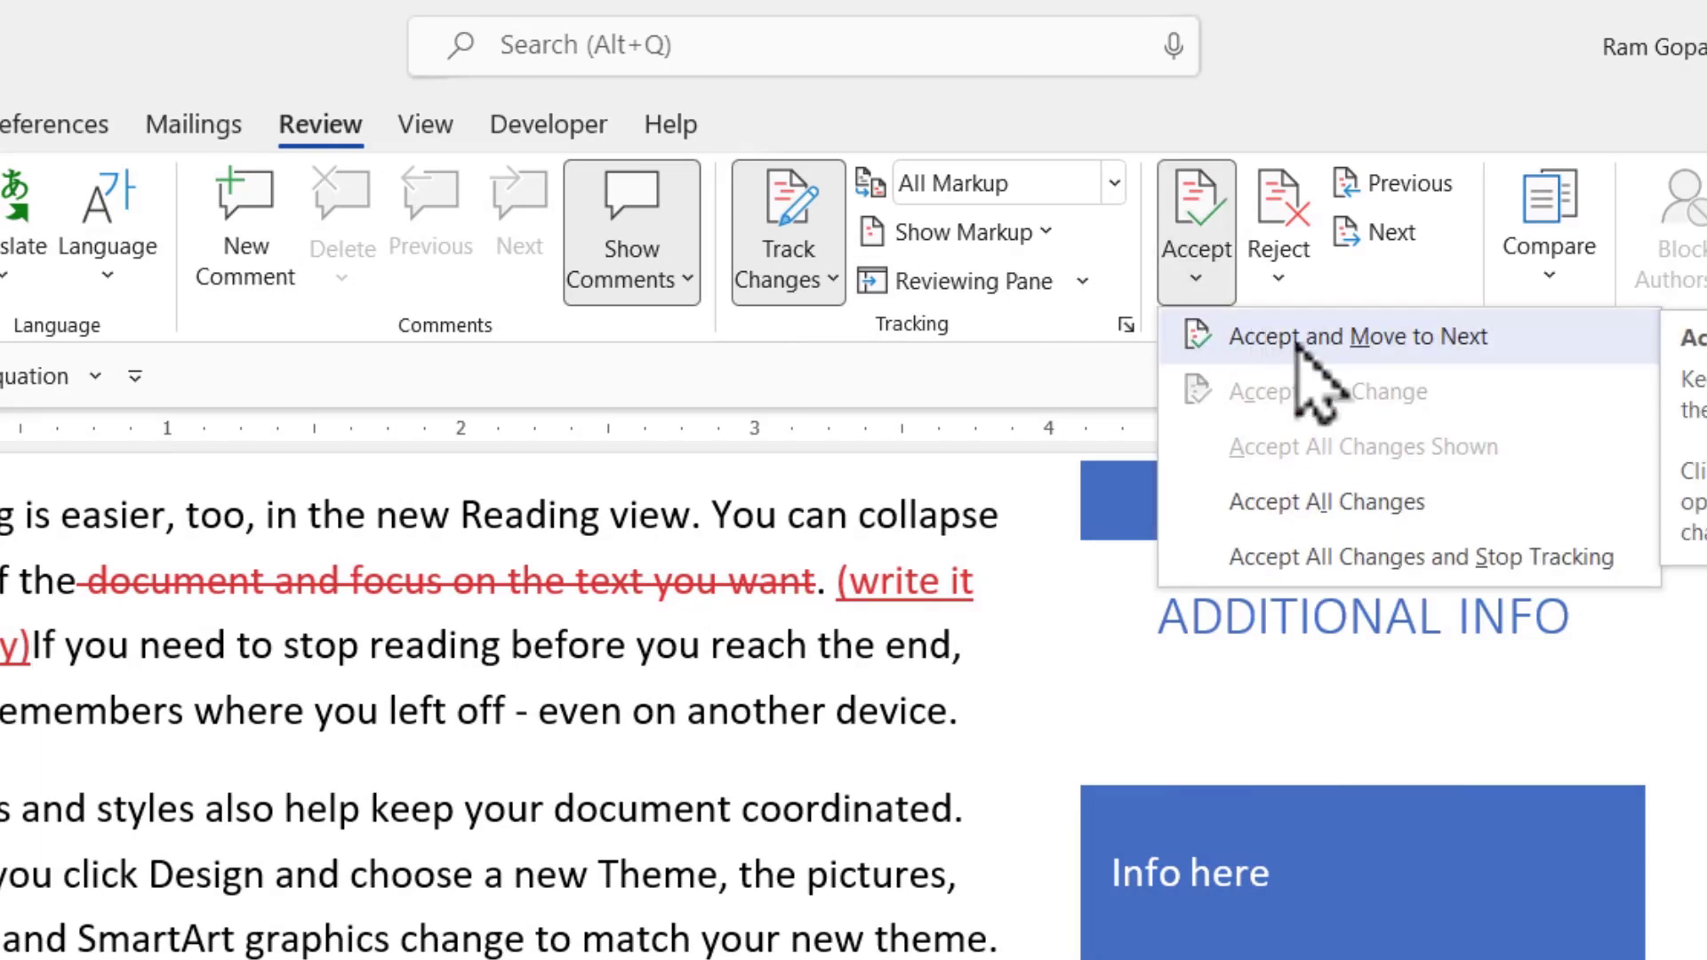
{"action": "left_click", "coordinate": [1319, 502]}
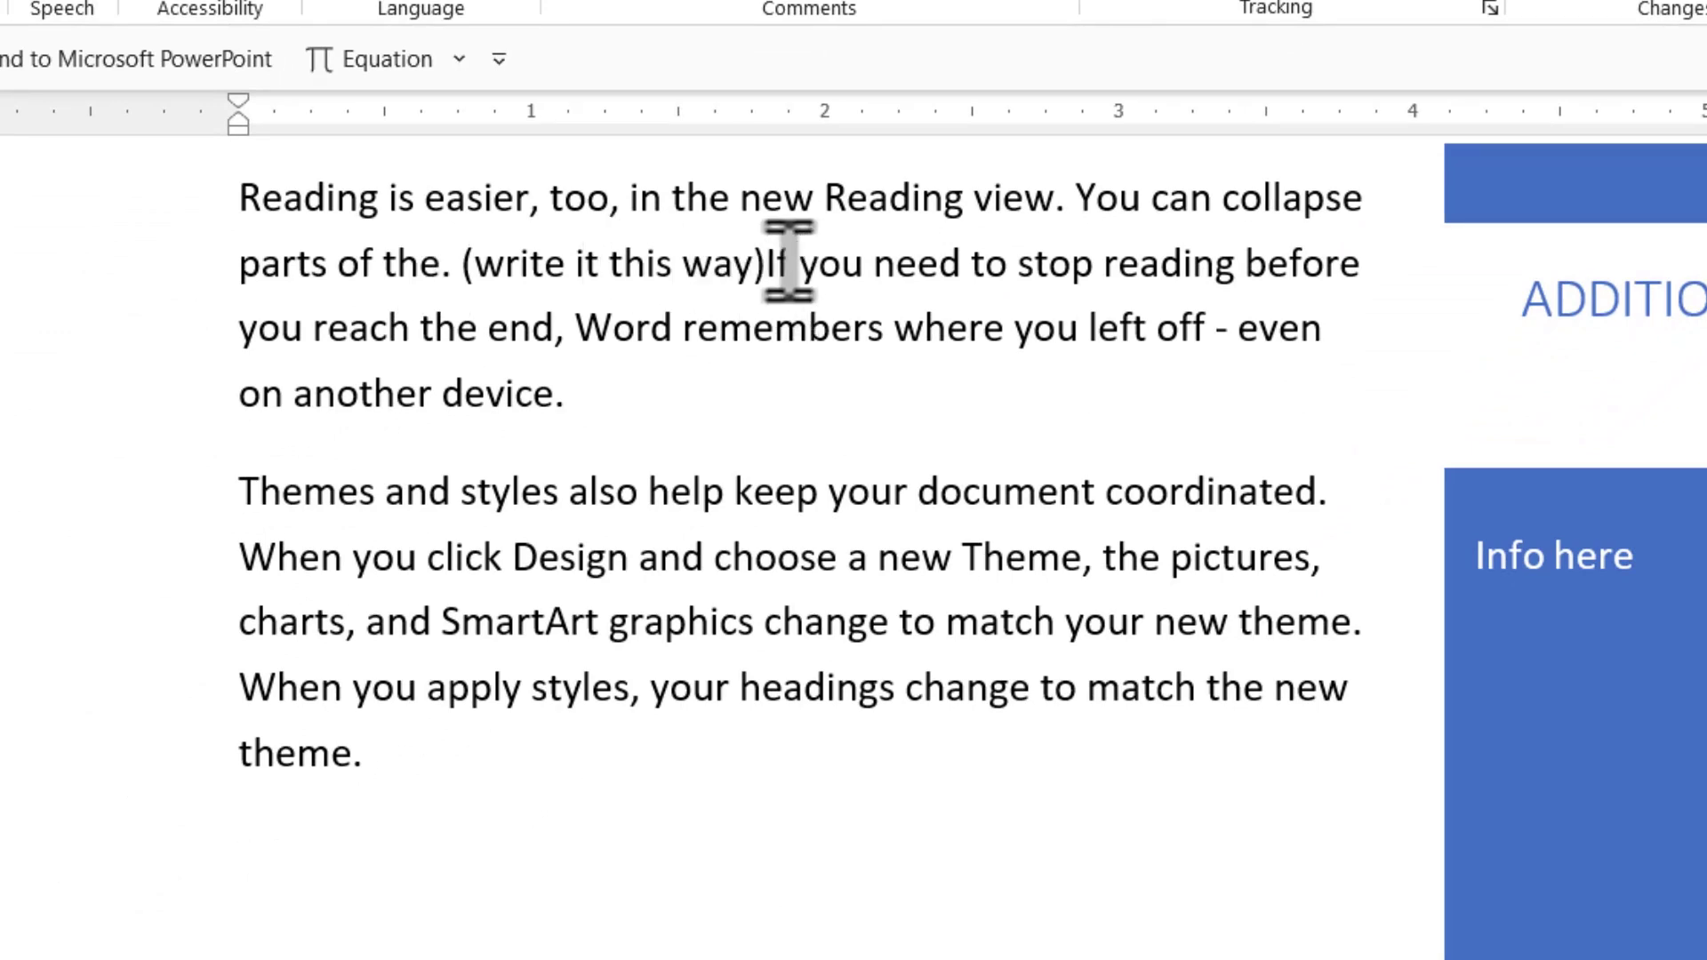
{"action": "key", "text": "ctrl+z"}
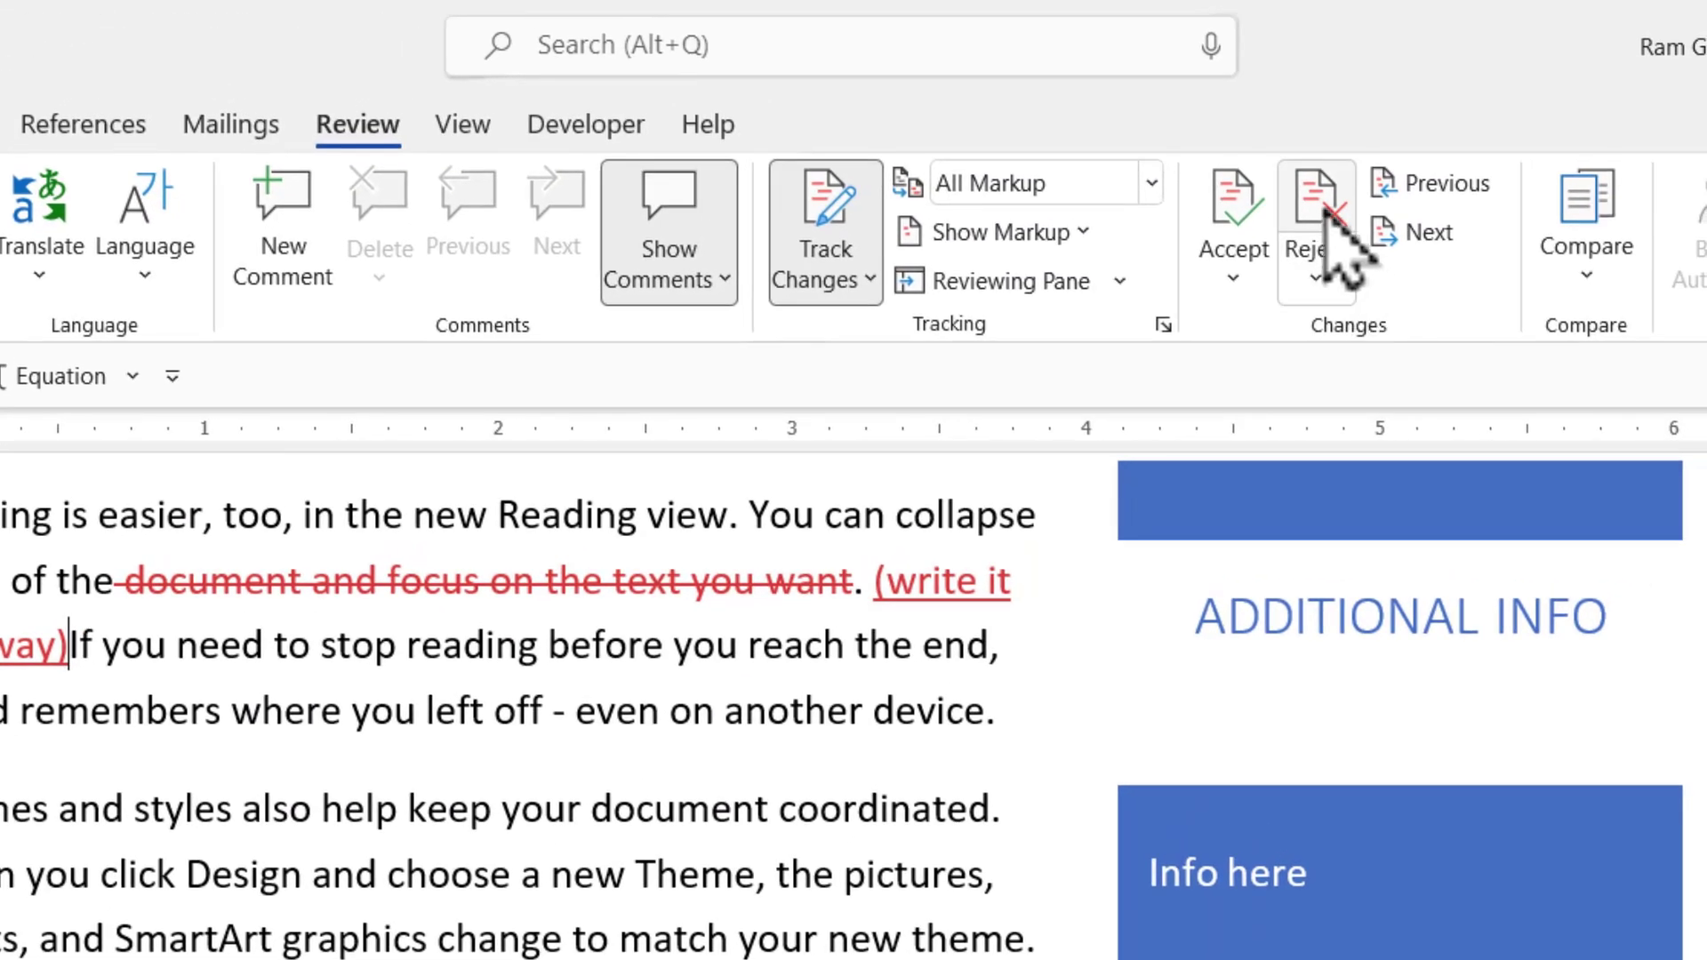
- Reject all tracked changes in the document and deselect the restored text
{"action": "left_click", "coordinate": [1322, 208]}
{"action": "left_click", "coordinate": [1320, 277]}
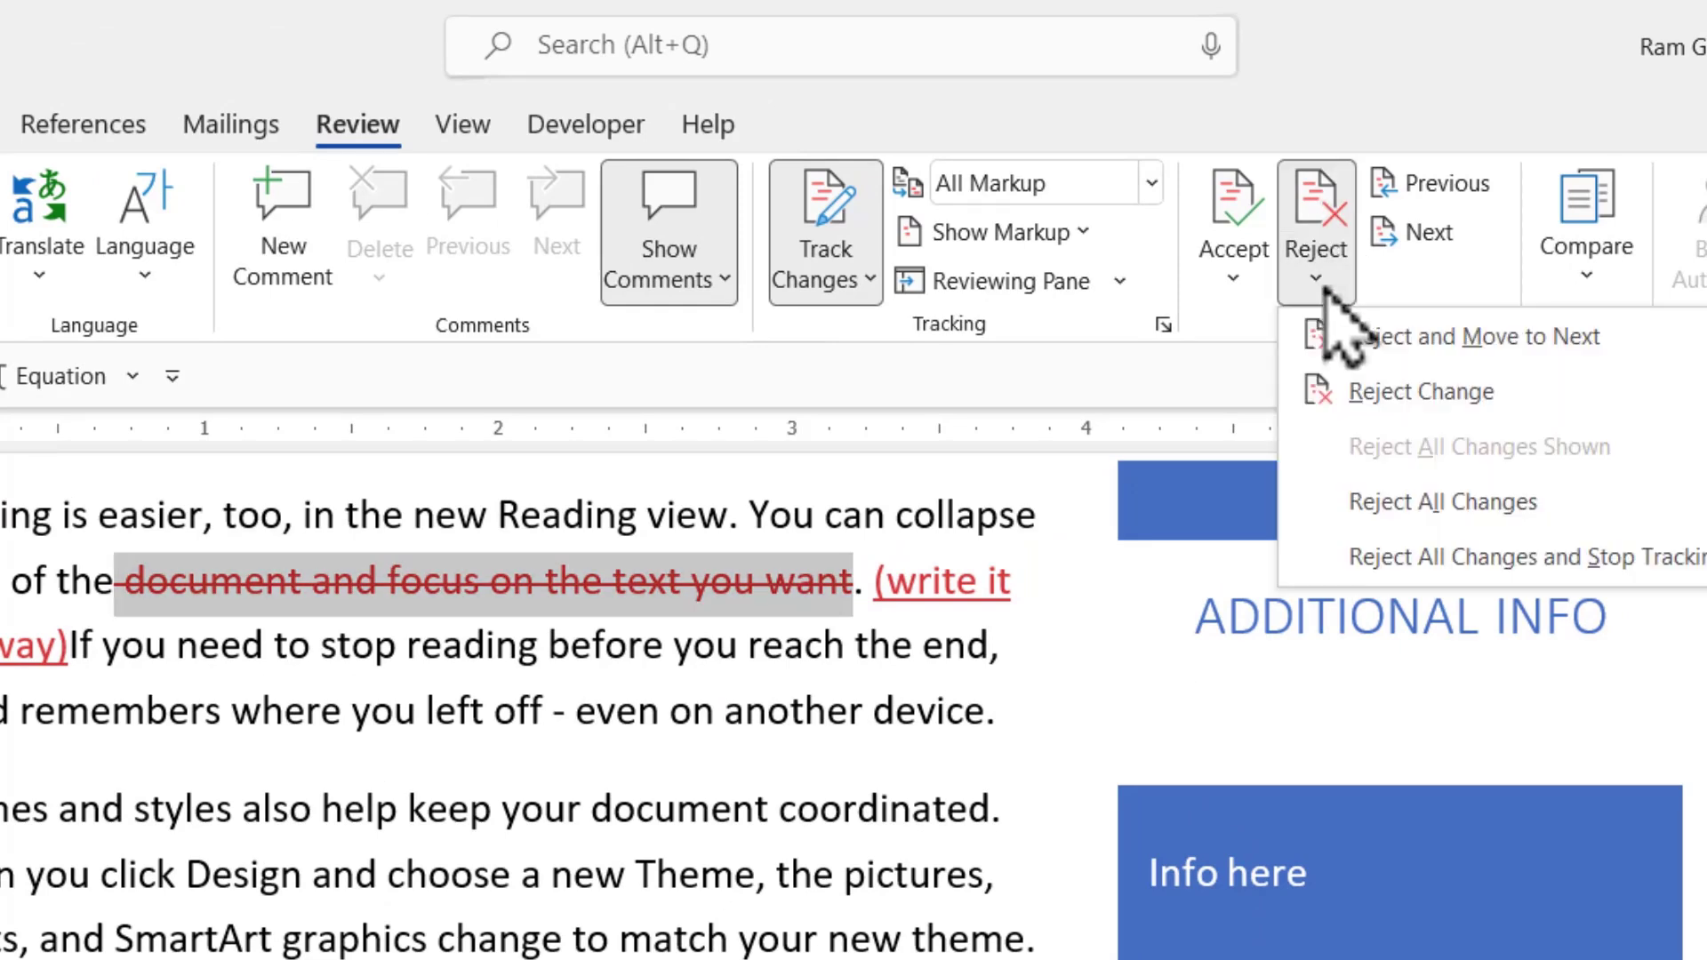
{"action": "left_click", "coordinate": [1447, 506]}
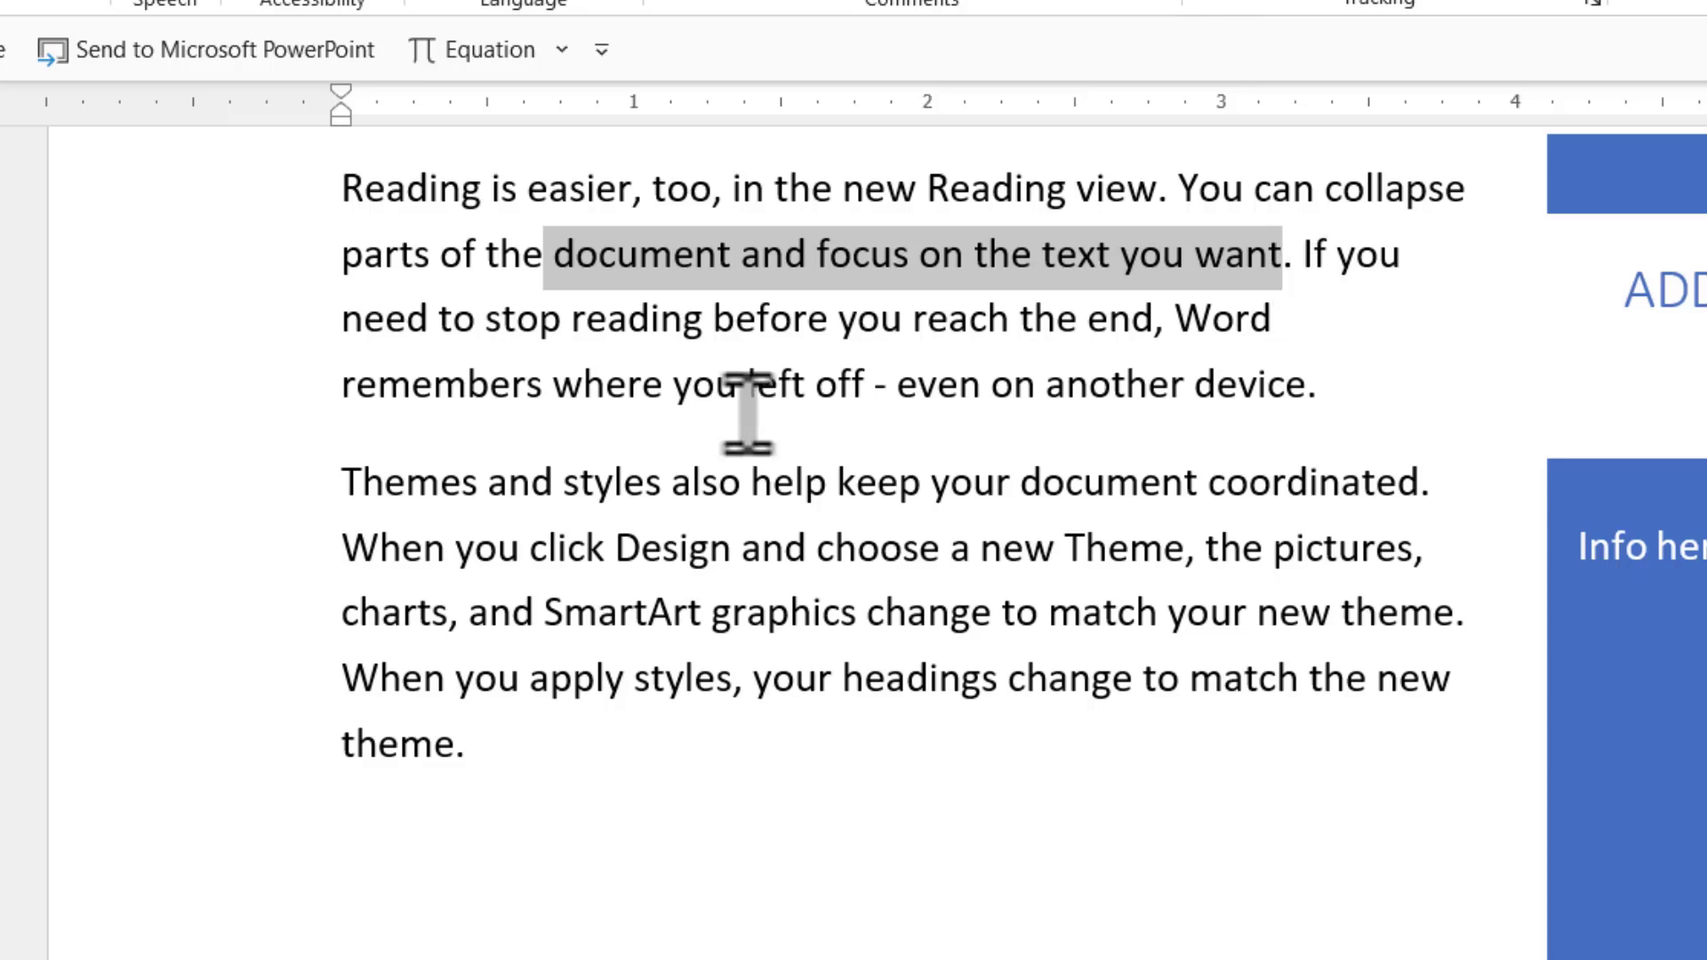
{"action": "left_click", "coordinate": [905, 347]}
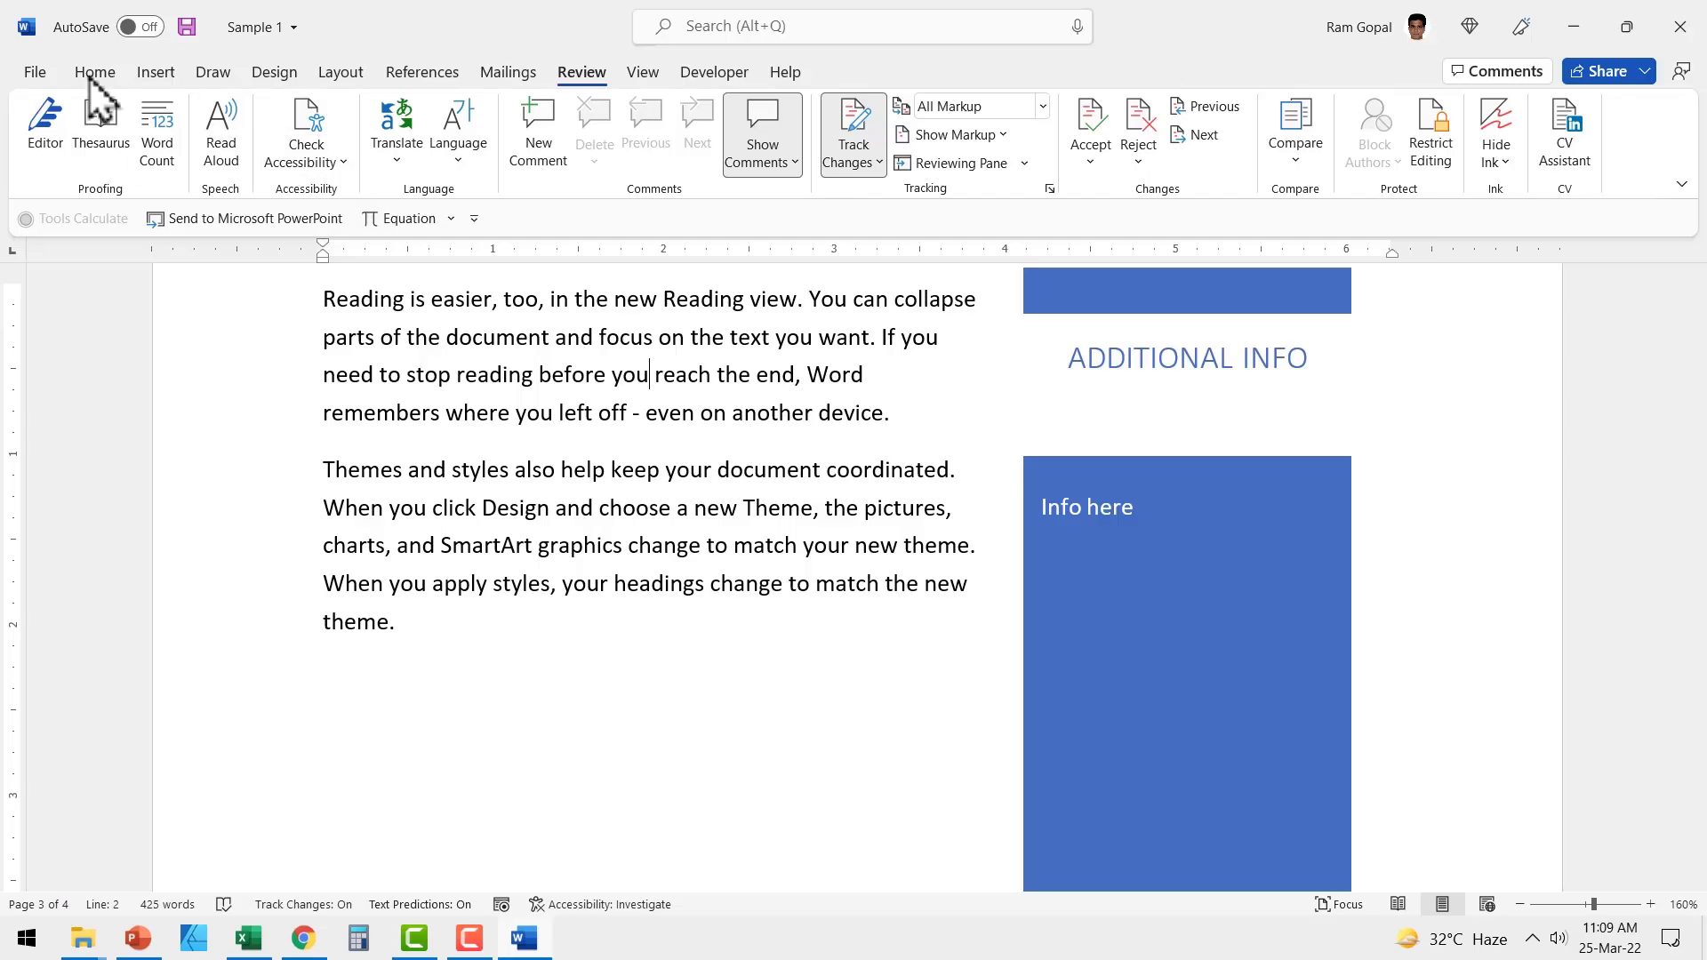
- Open the export dialog for publishing the document as a PDF and cancel it without publishing
{"action": "left_click", "coordinate": [23, 73]}
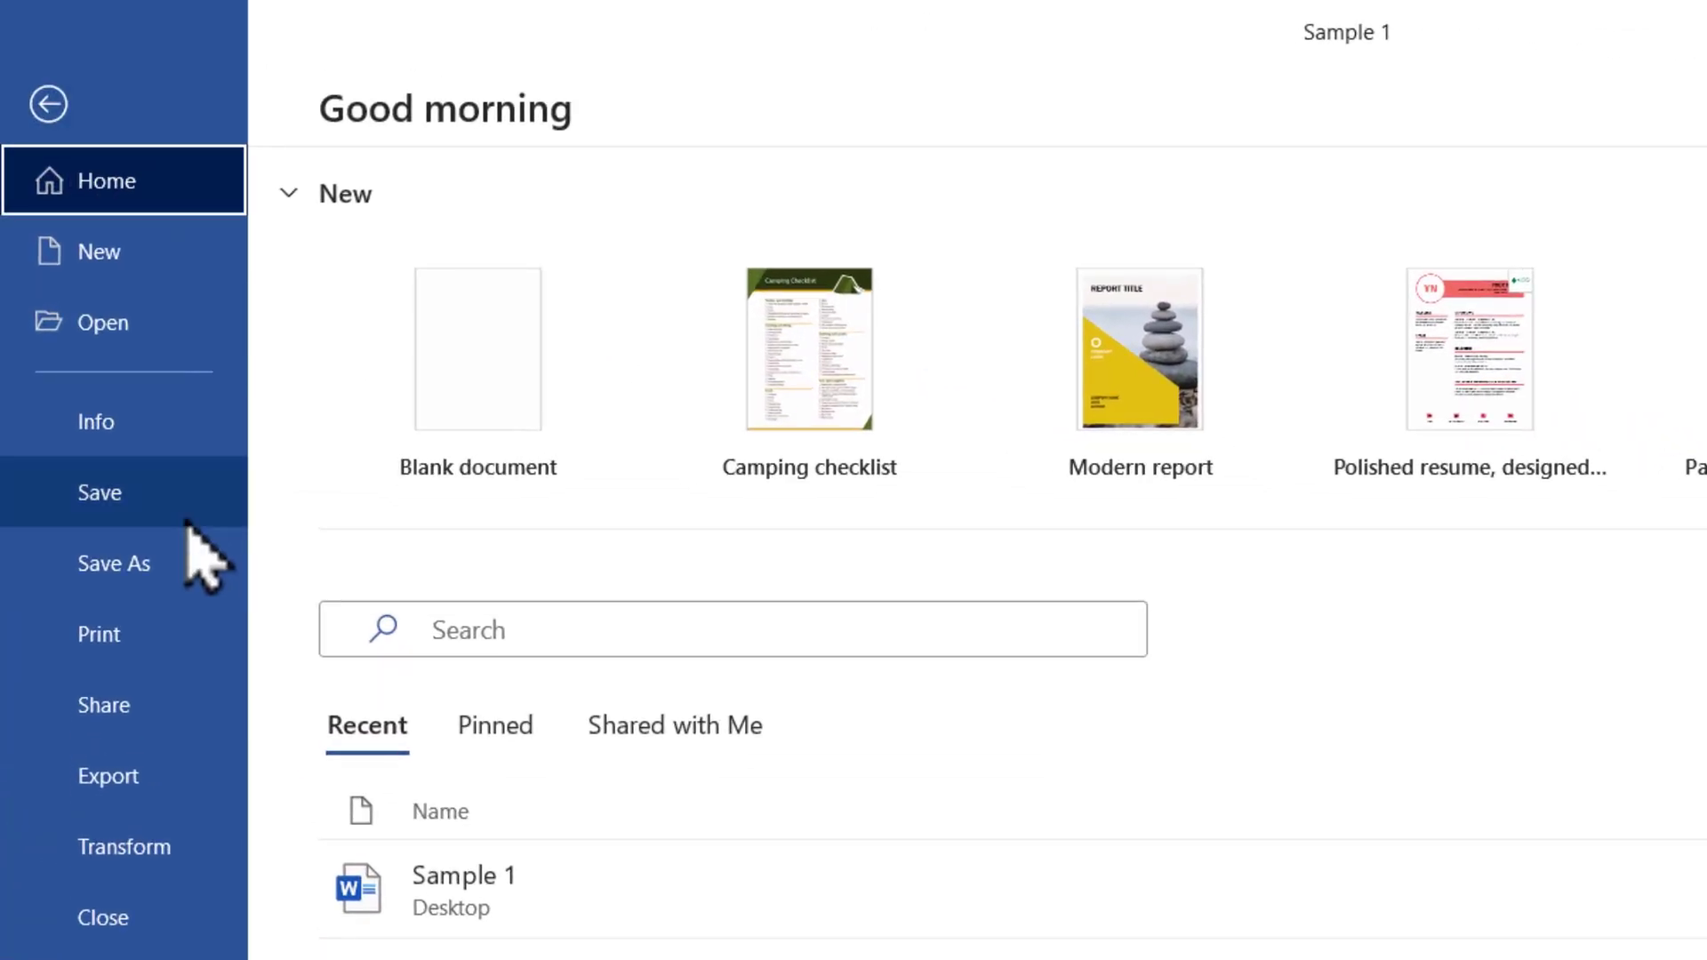
{"action": "left_click", "coordinate": [169, 822]}
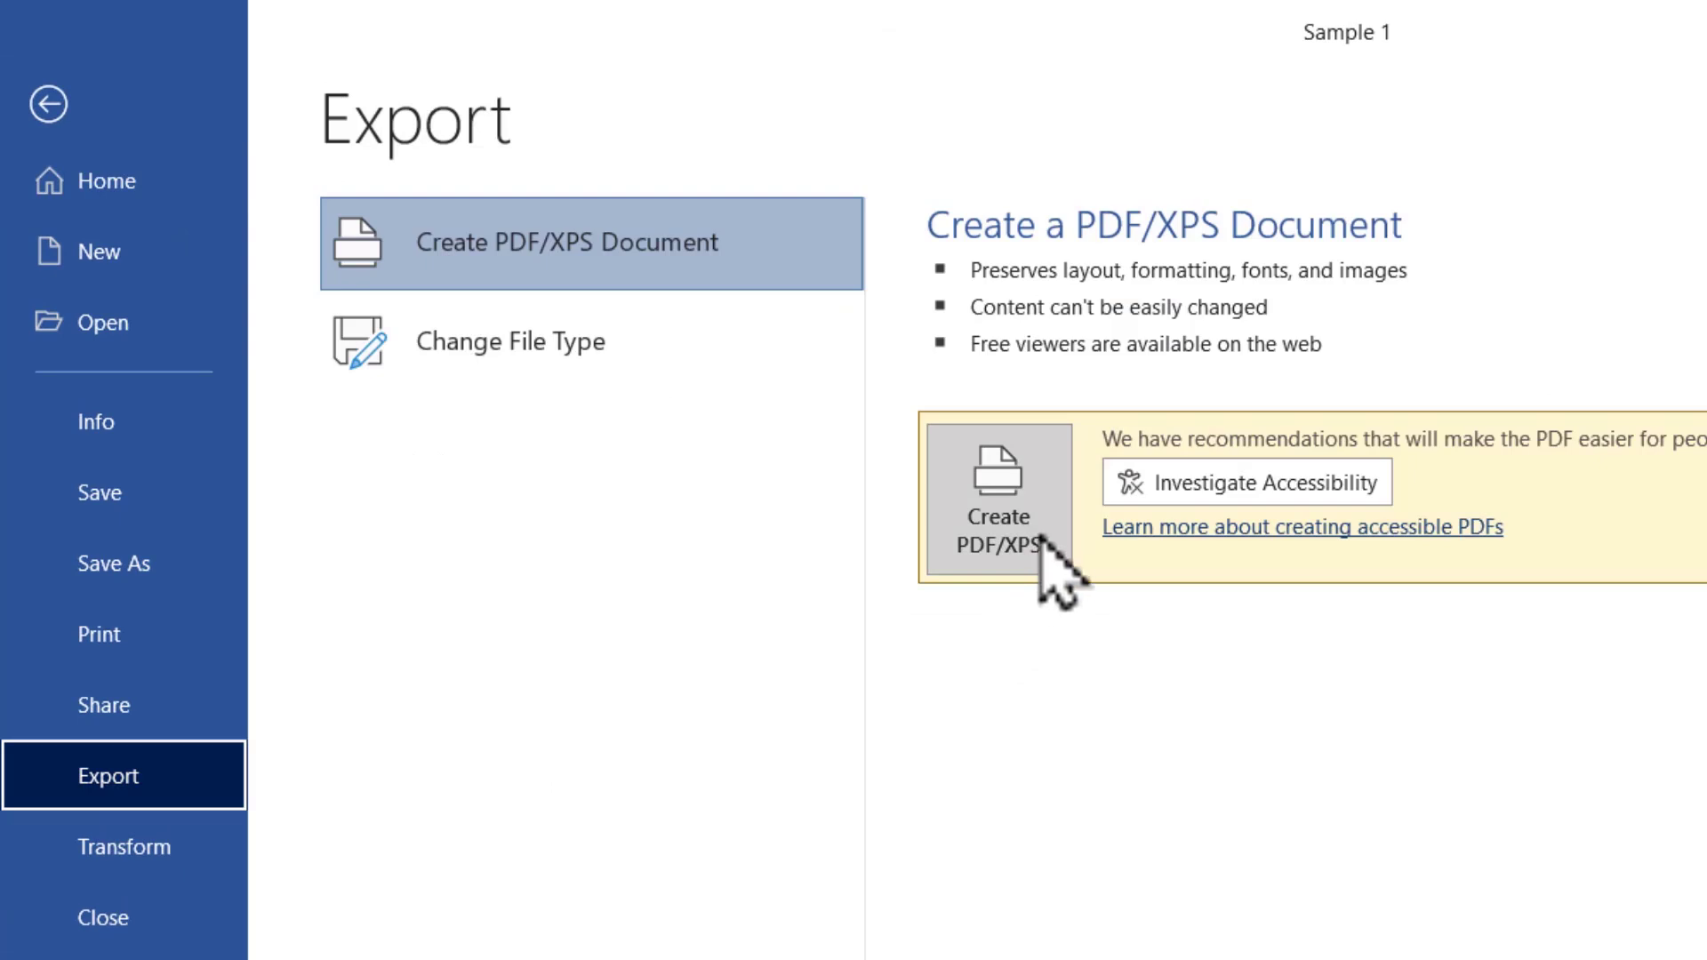
{"action": "left_click", "coordinate": [1031, 498]}
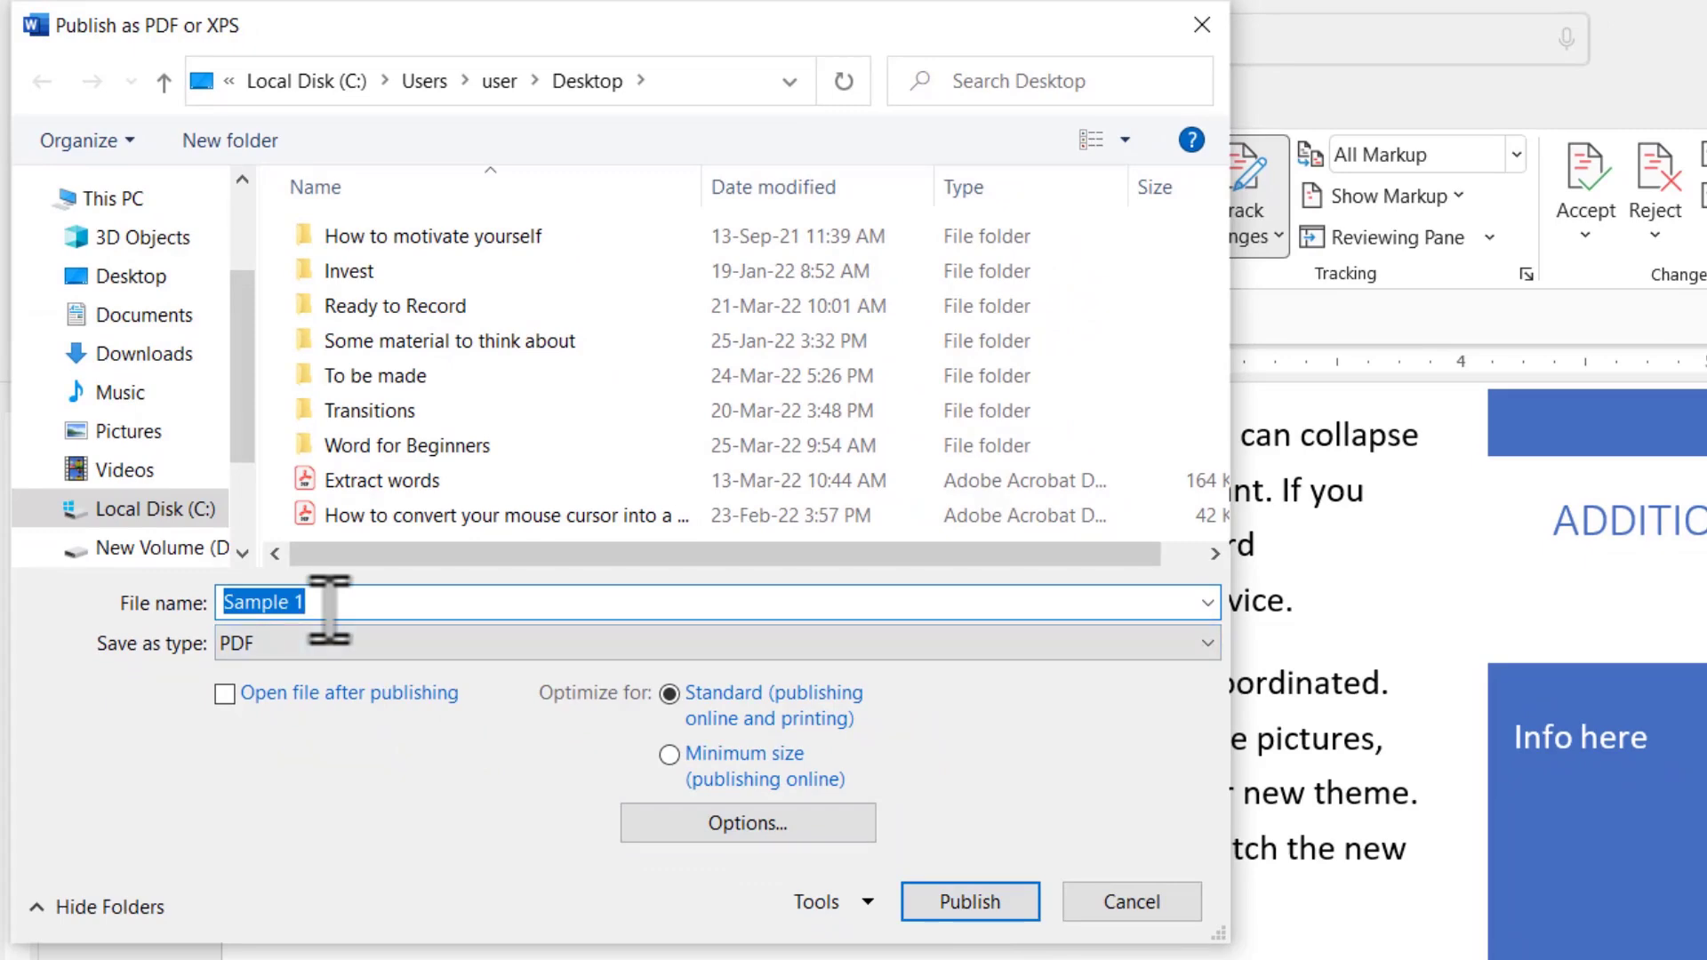
{"action": "key", "text": "Escape"}
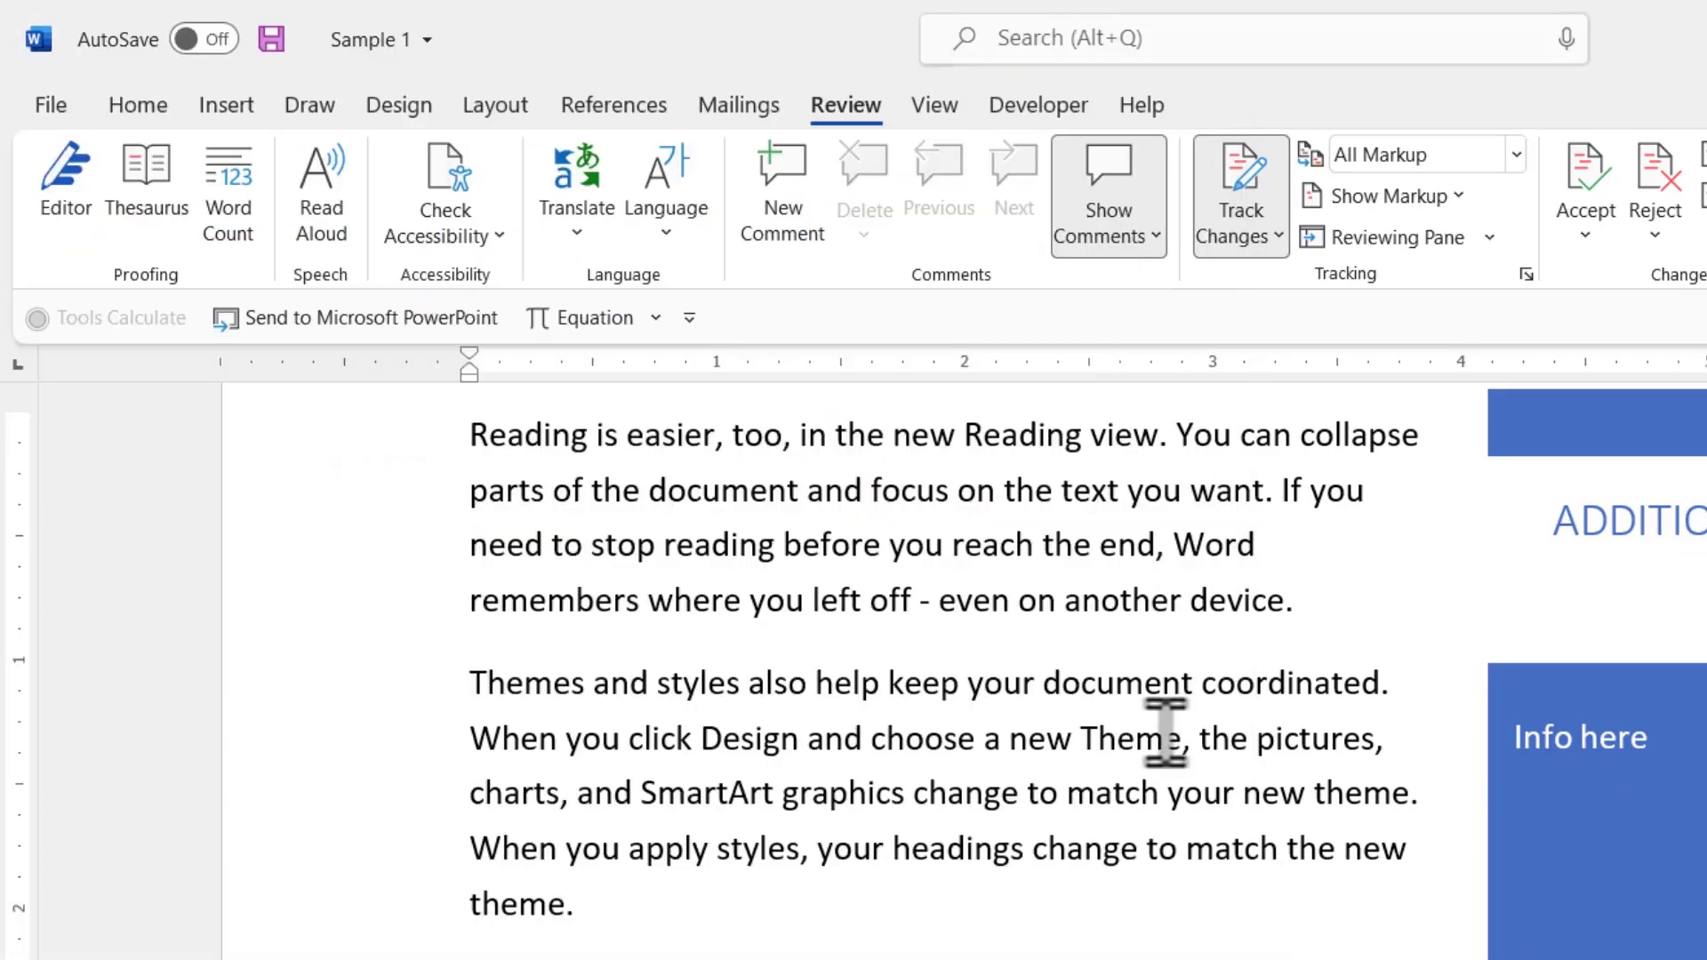
- Preview the document's pages for printing and set the number of copies to 2
{"action": "left_click", "coordinate": [53, 105]}
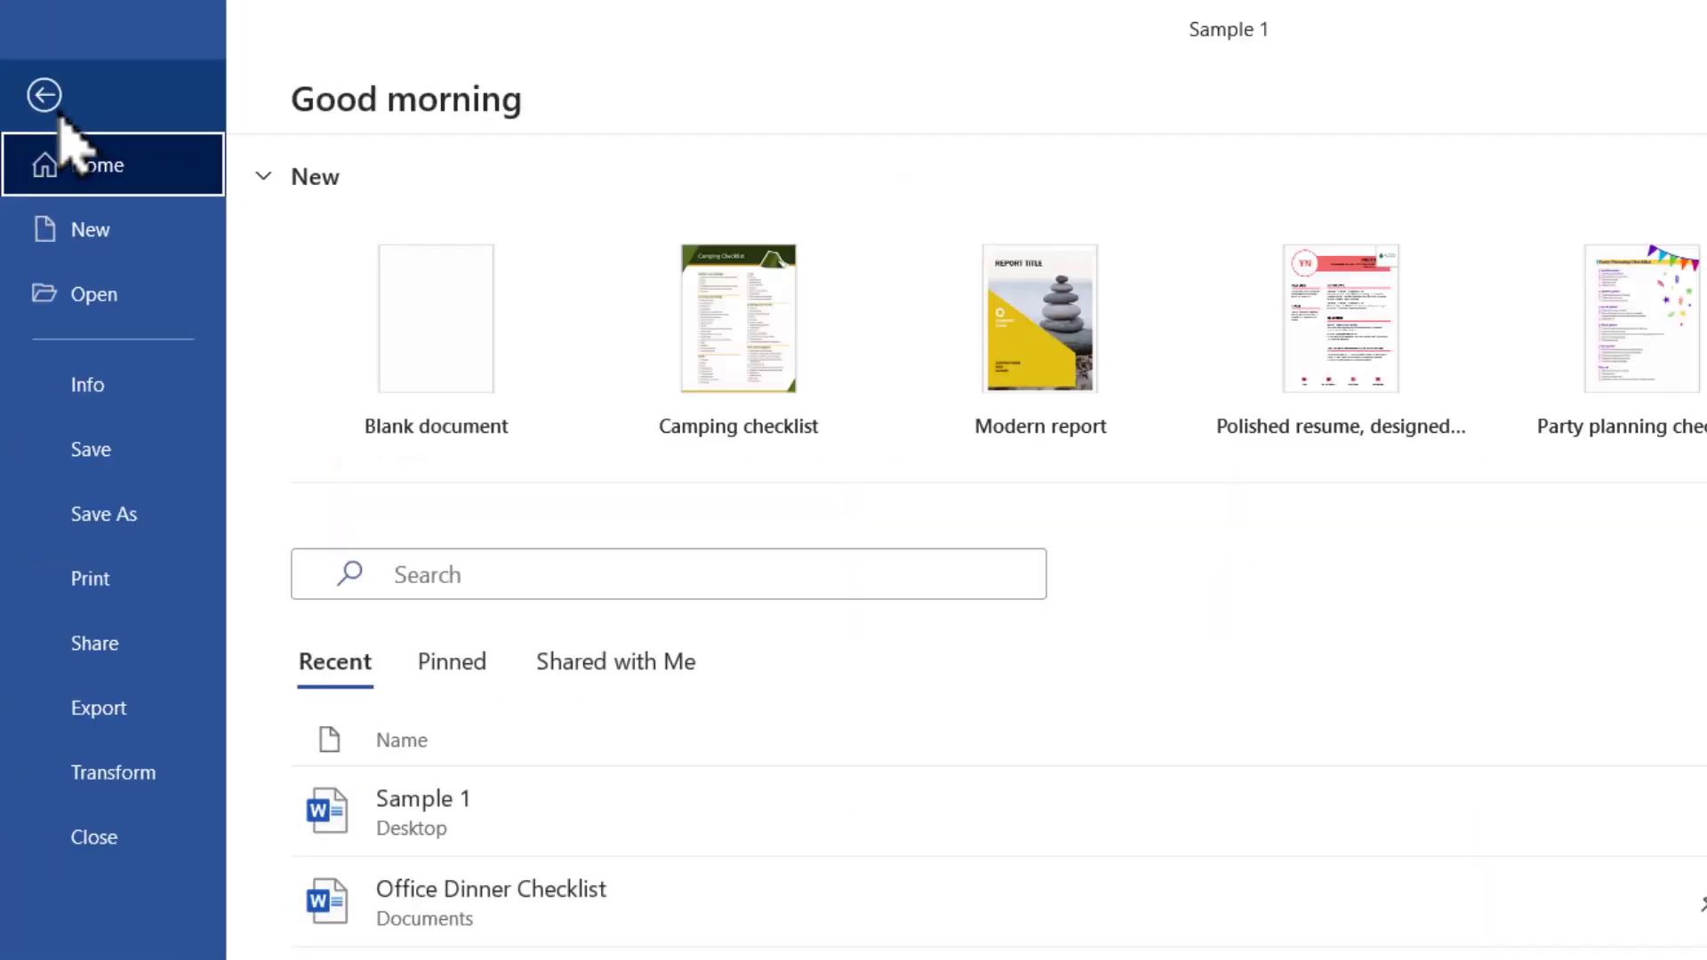
{"action": "left_click", "coordinate": [75, 591]}
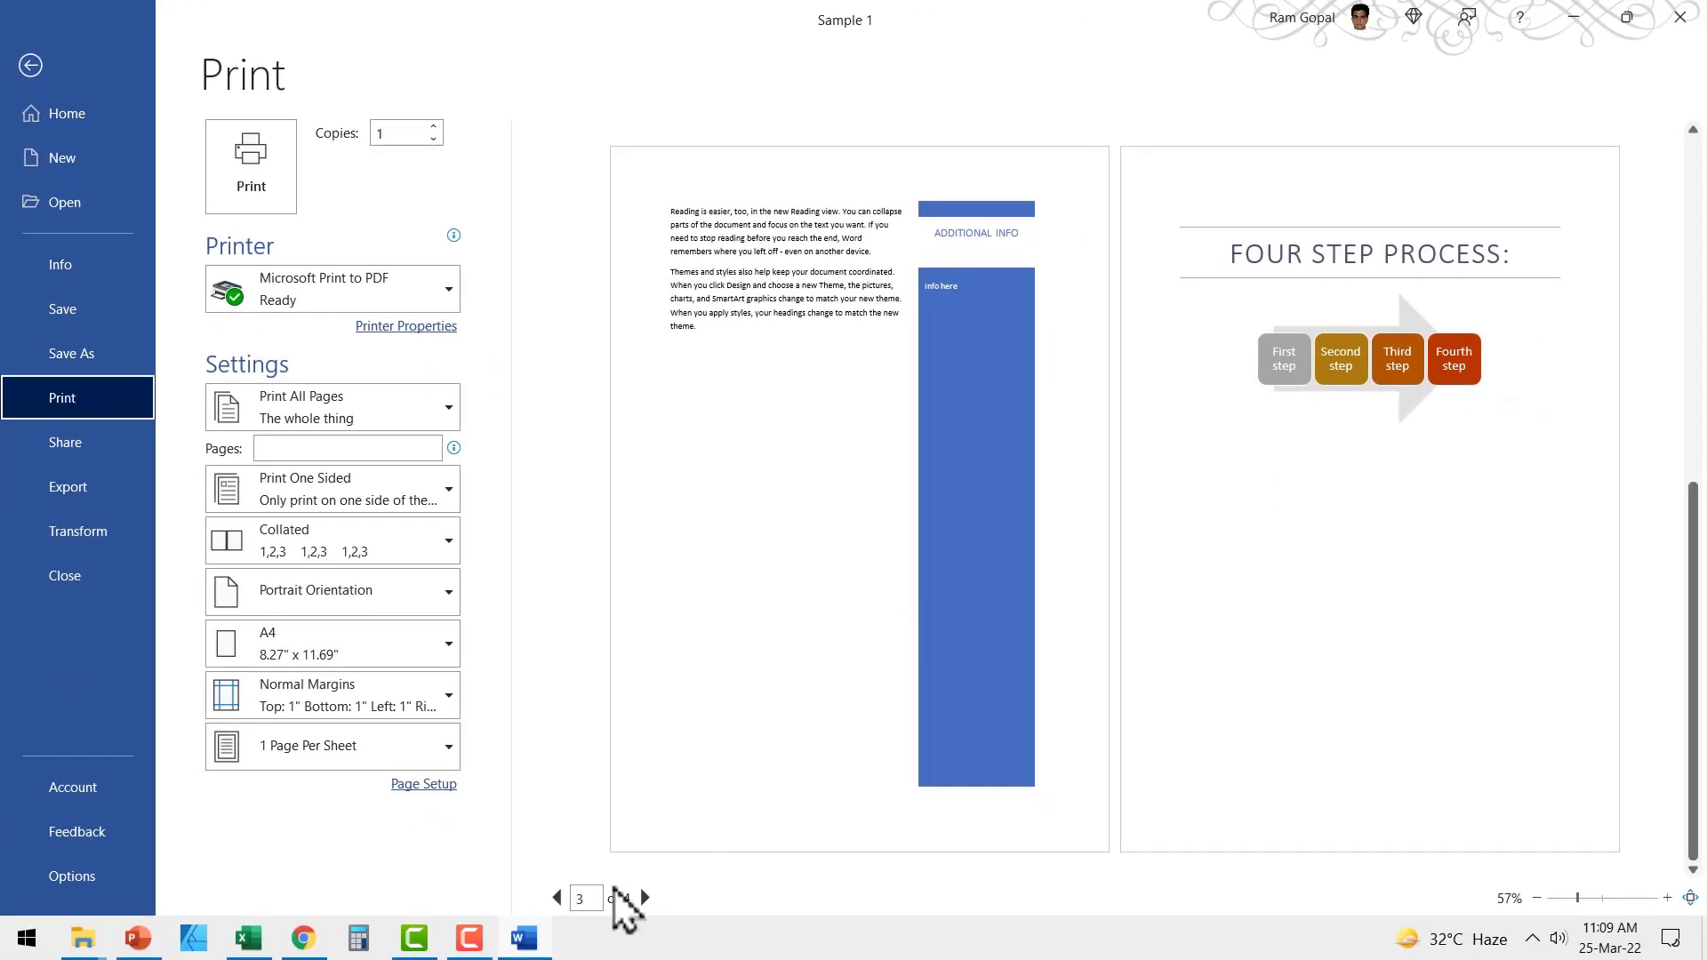
{"action": "left_click", "coordinate": [556, 899]}
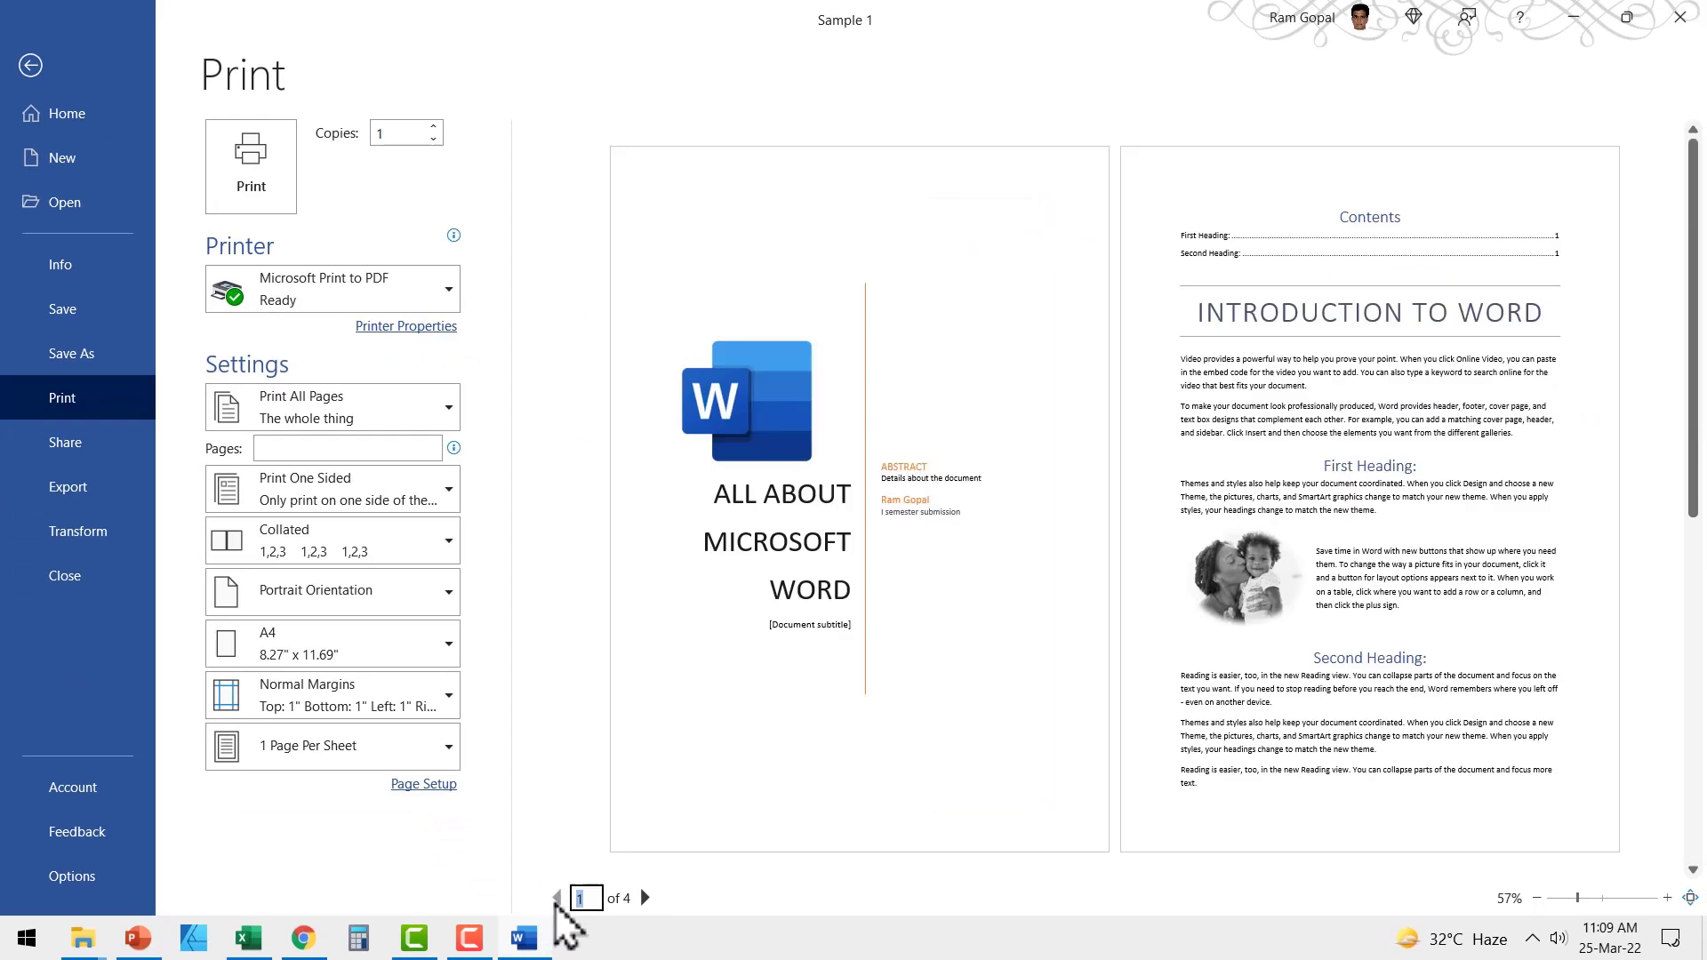
{"action": "left_click", "coordinate": [647, 898]}
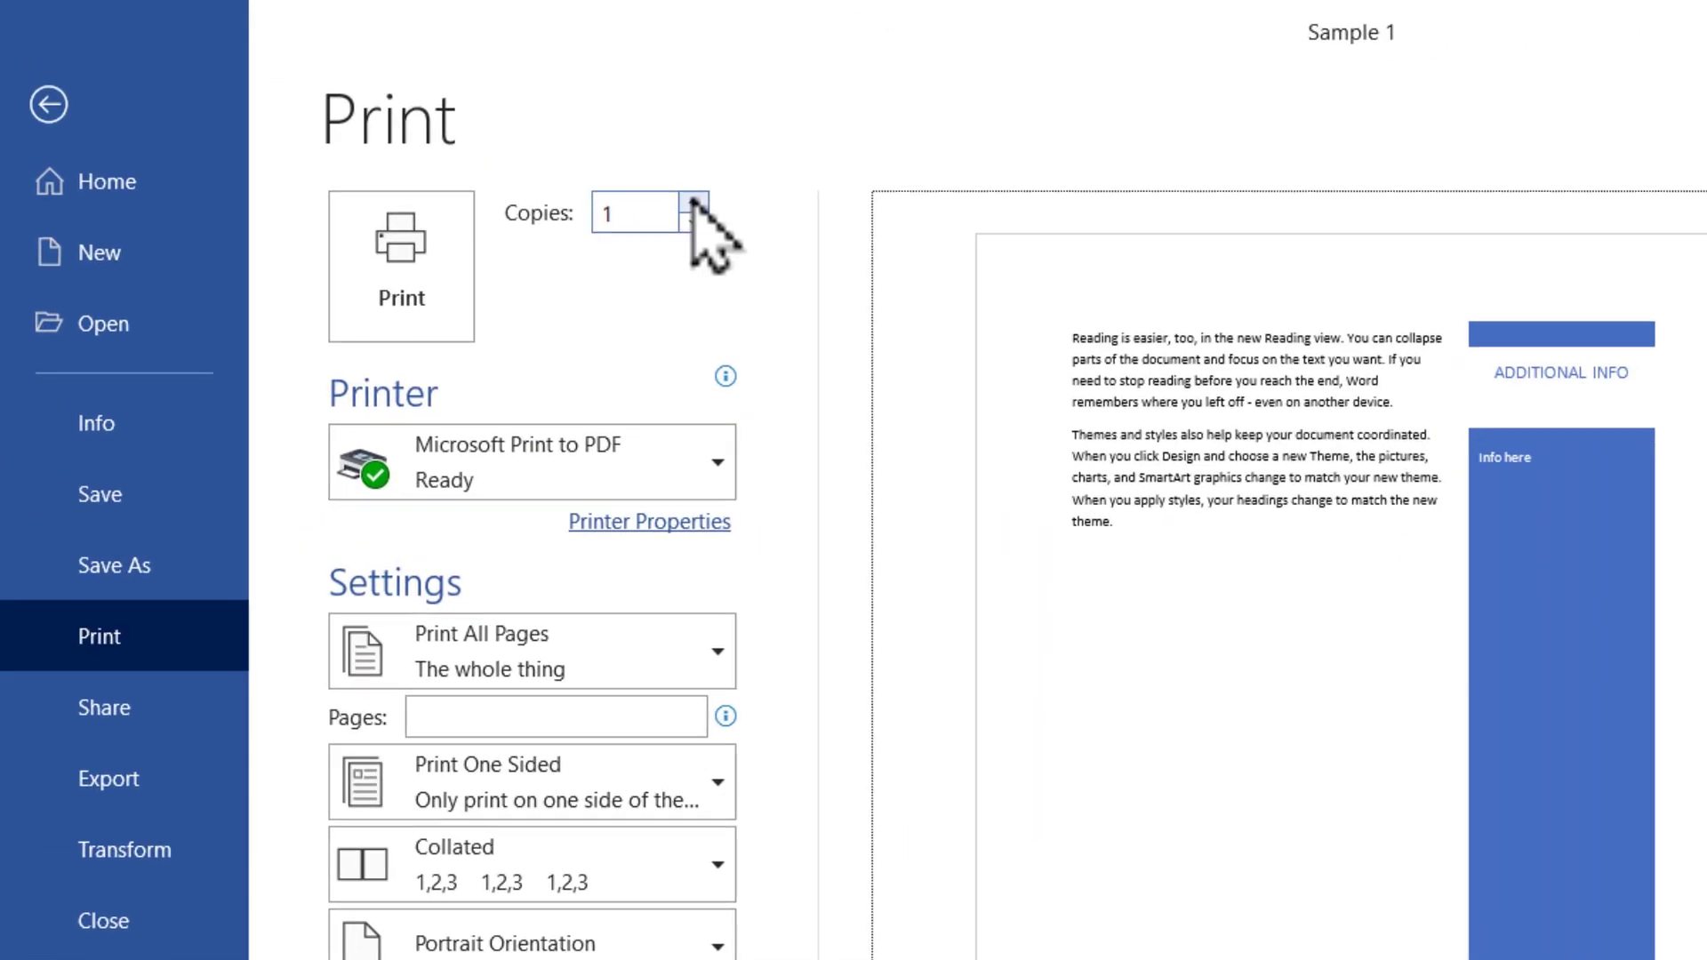
{"action": "left_click", "coordinate": [693, 202]}
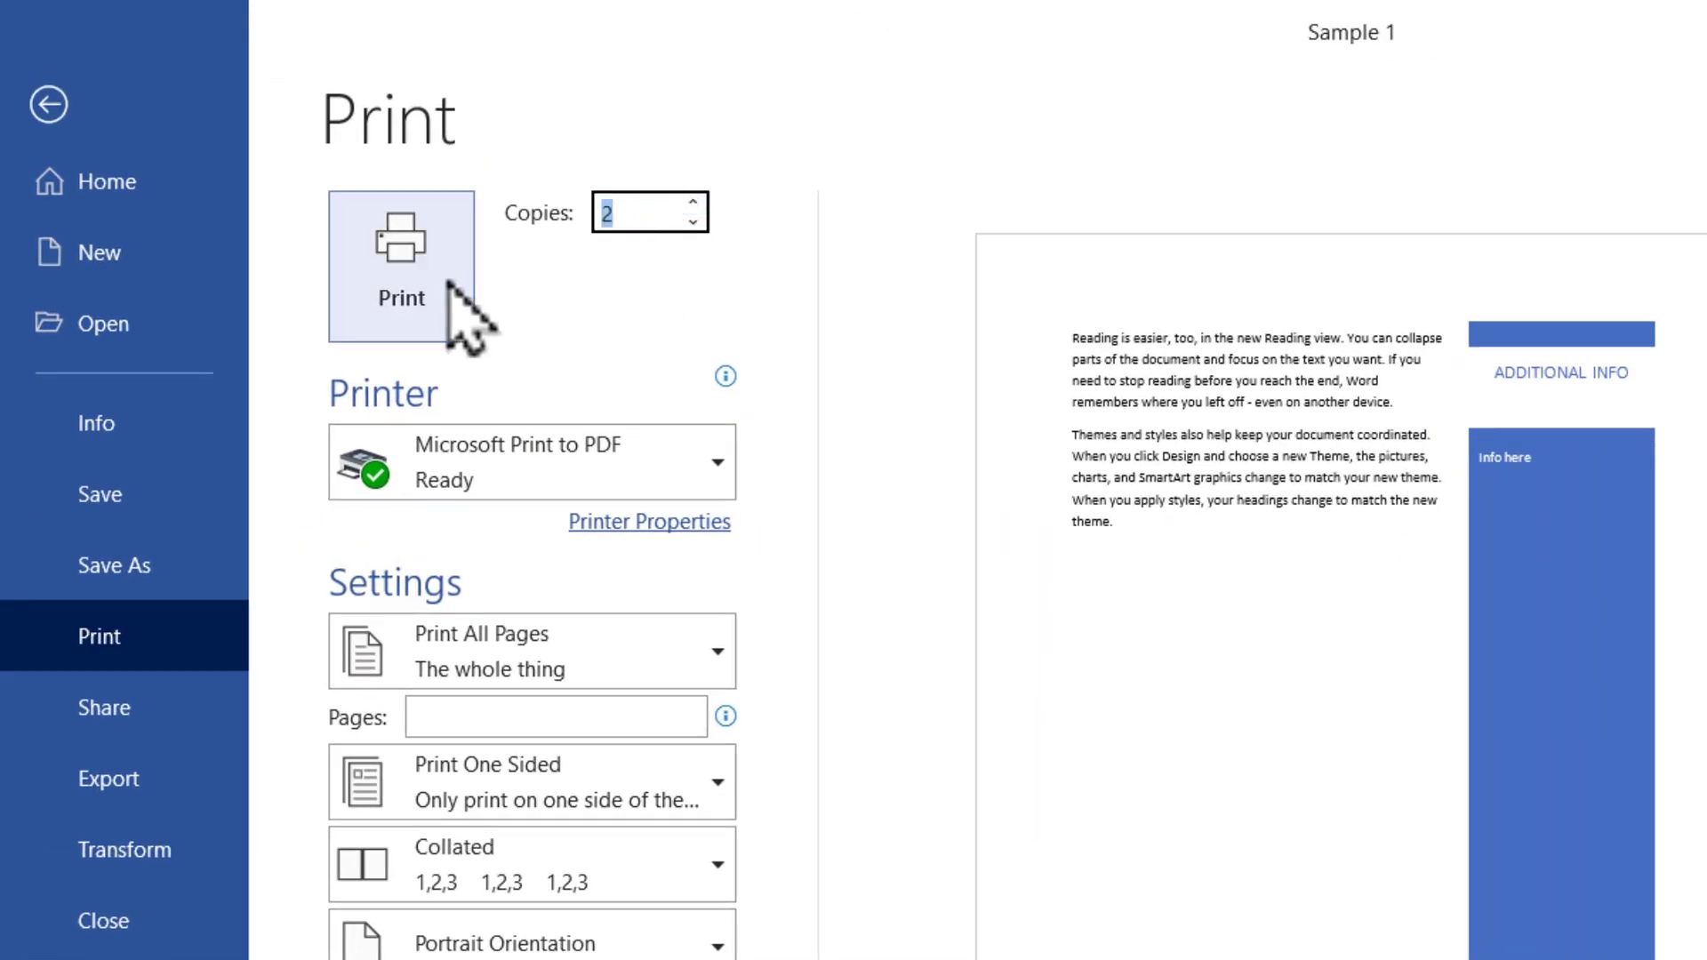